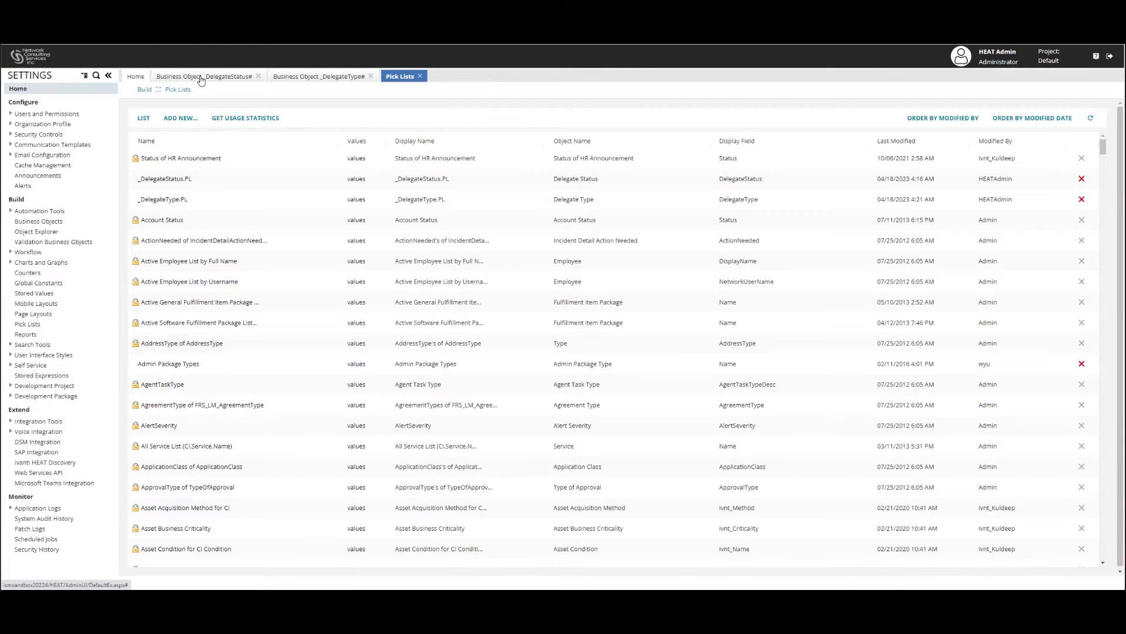
Review the _DelegateStatus business object's fields, the contents of its form and list, and its layouts.
click(202, 77)
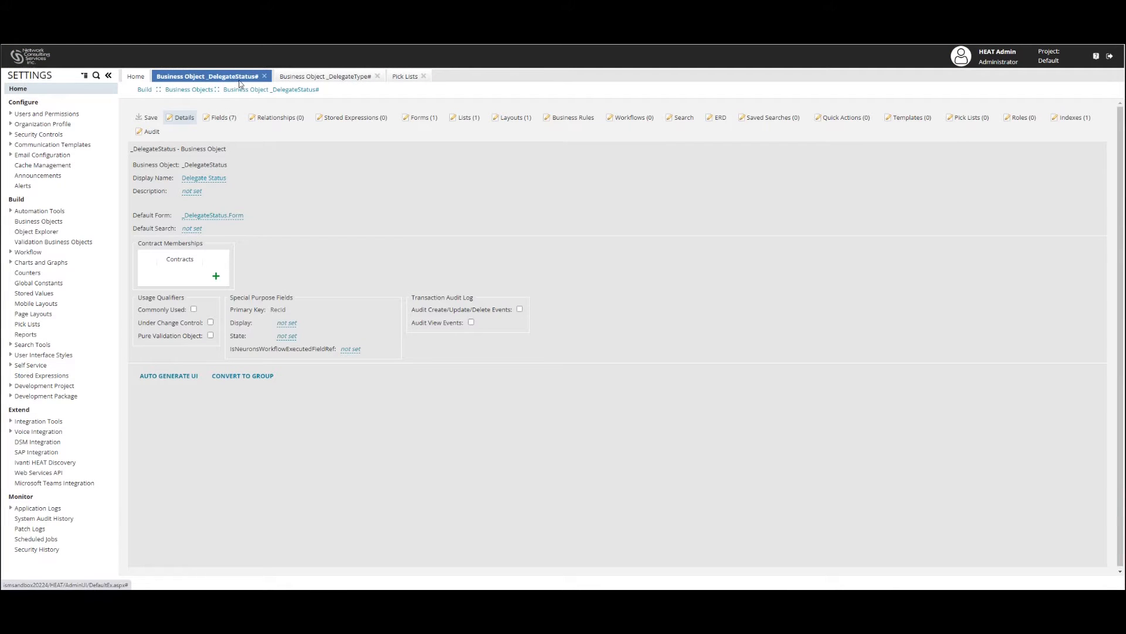
click(223, 119)
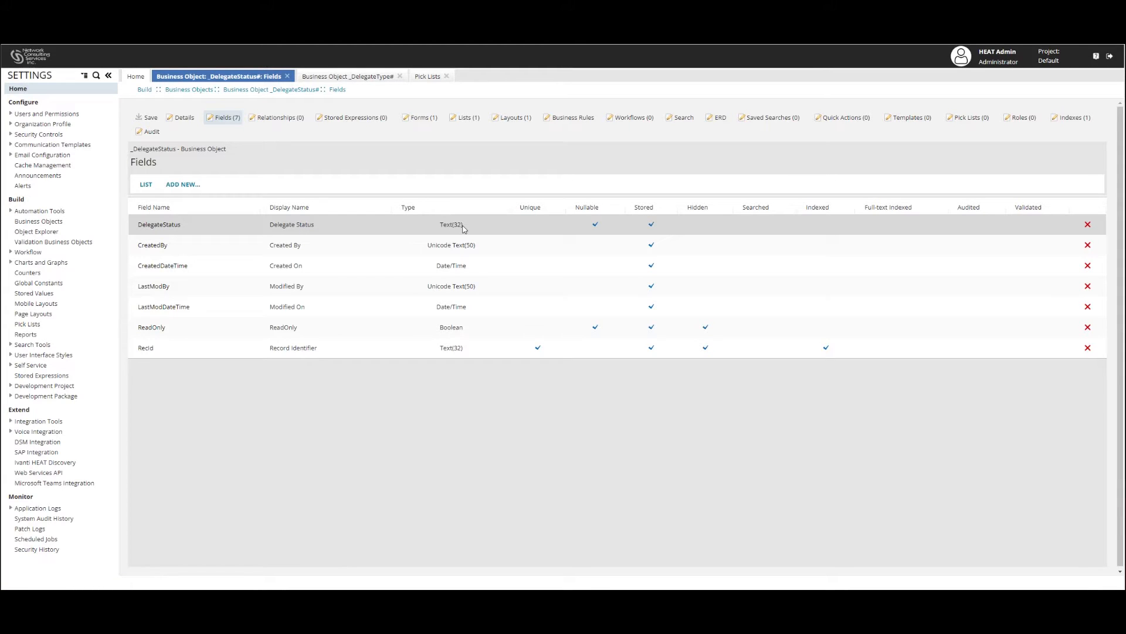
click(420, 120)
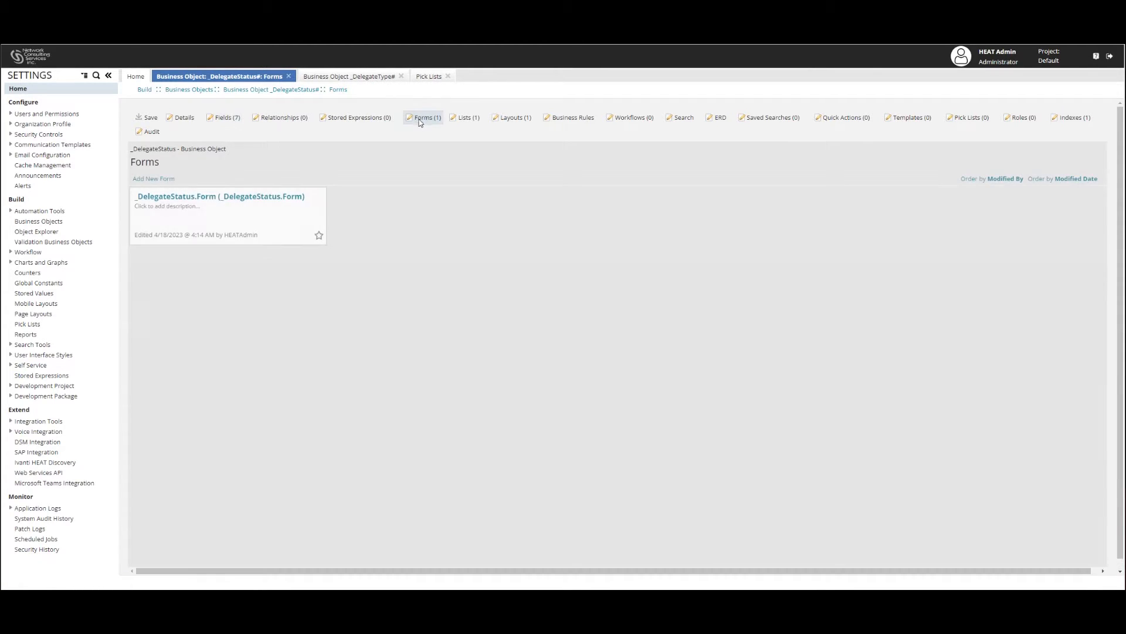
click(243, 196)
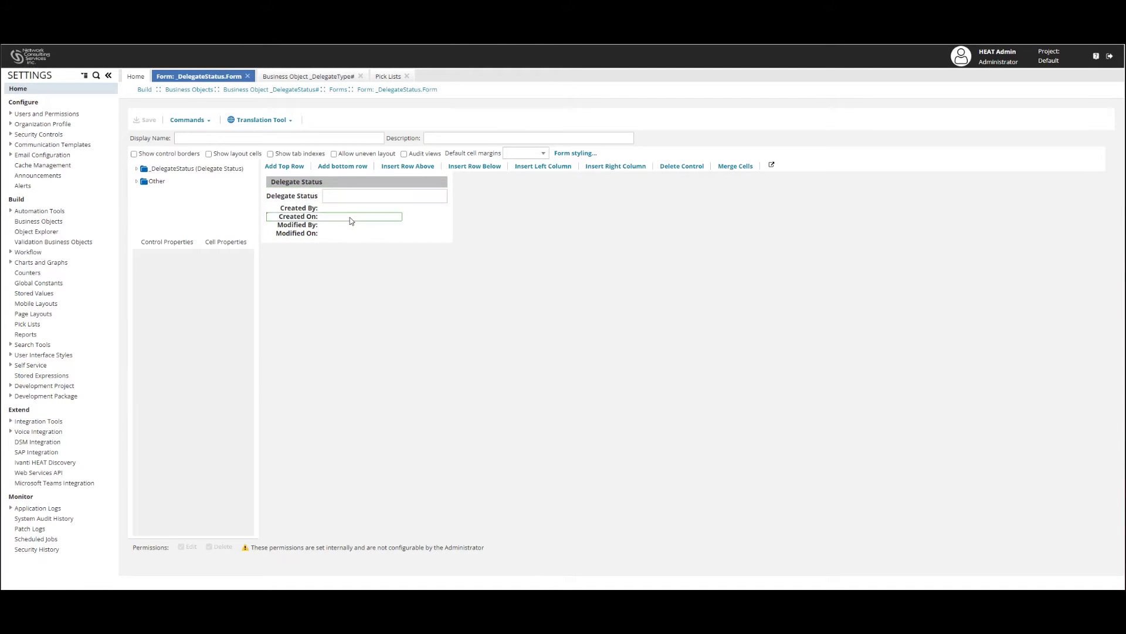
click(275, 90)
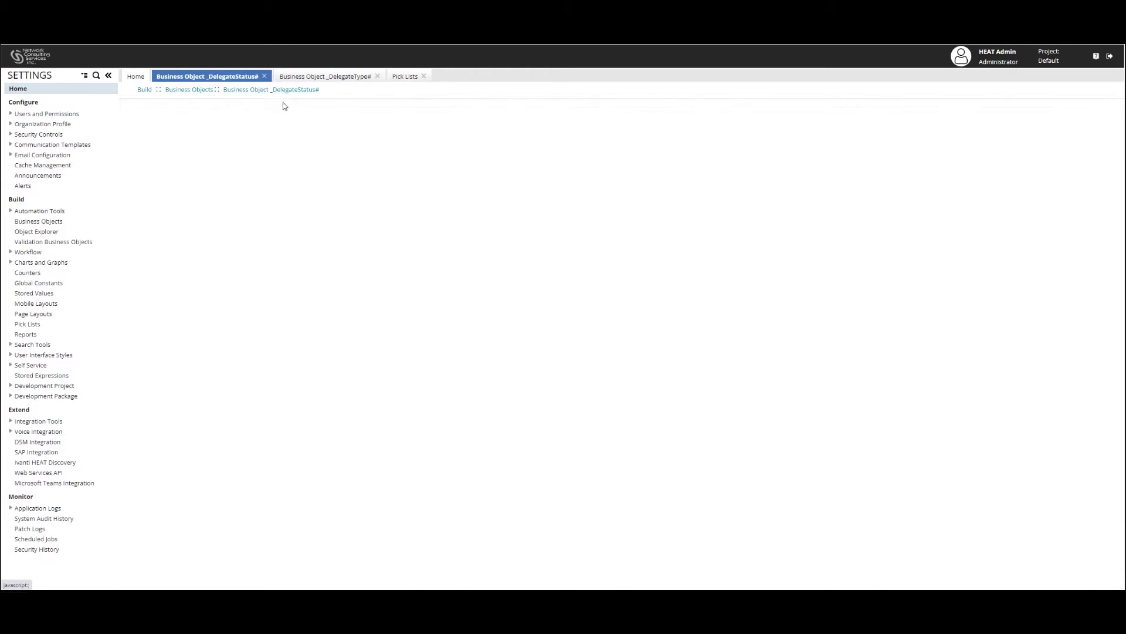
click(466, 118)
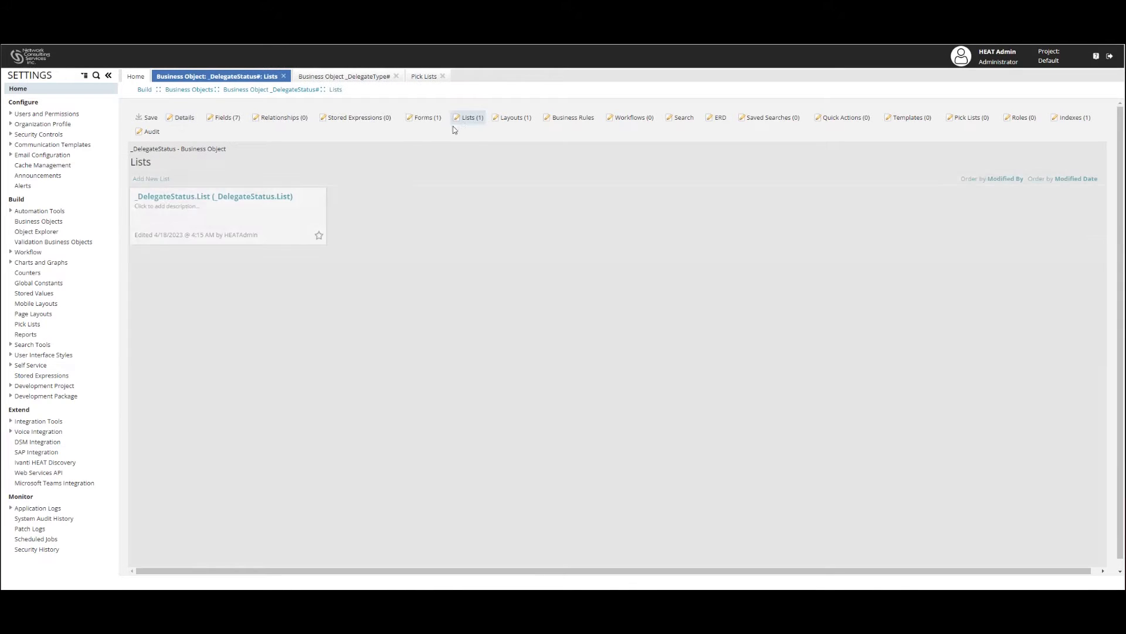
click(200, 198)
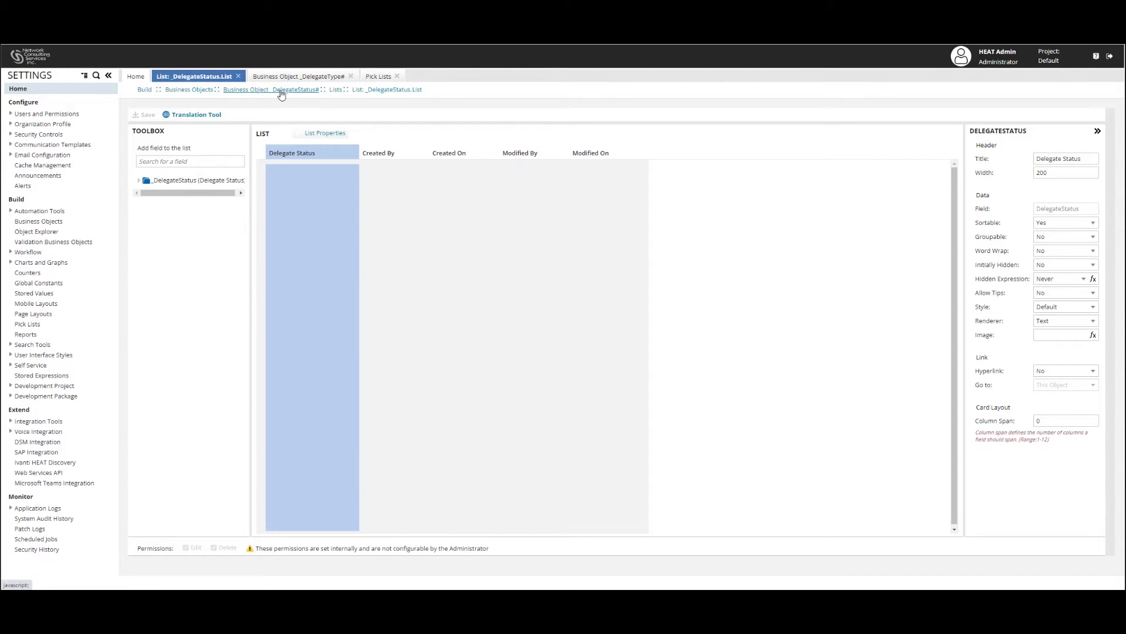
click(279, 90)
click(514, 118)
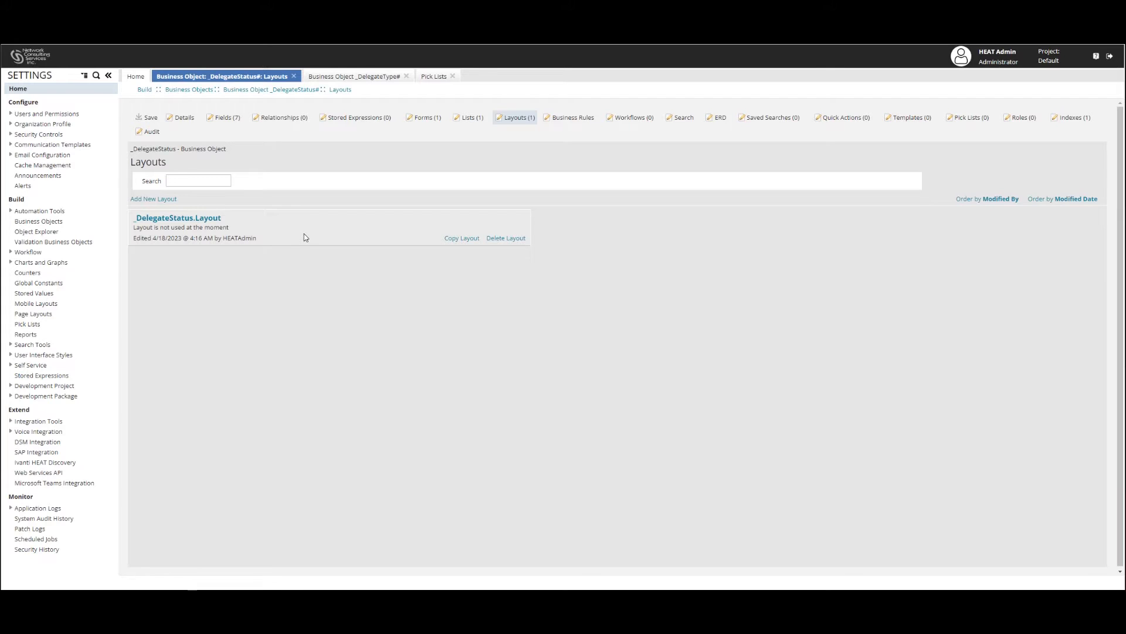
Review the _DelegateType business object's fields, the contents of its form and list, and its layouts.
click(347, 77)
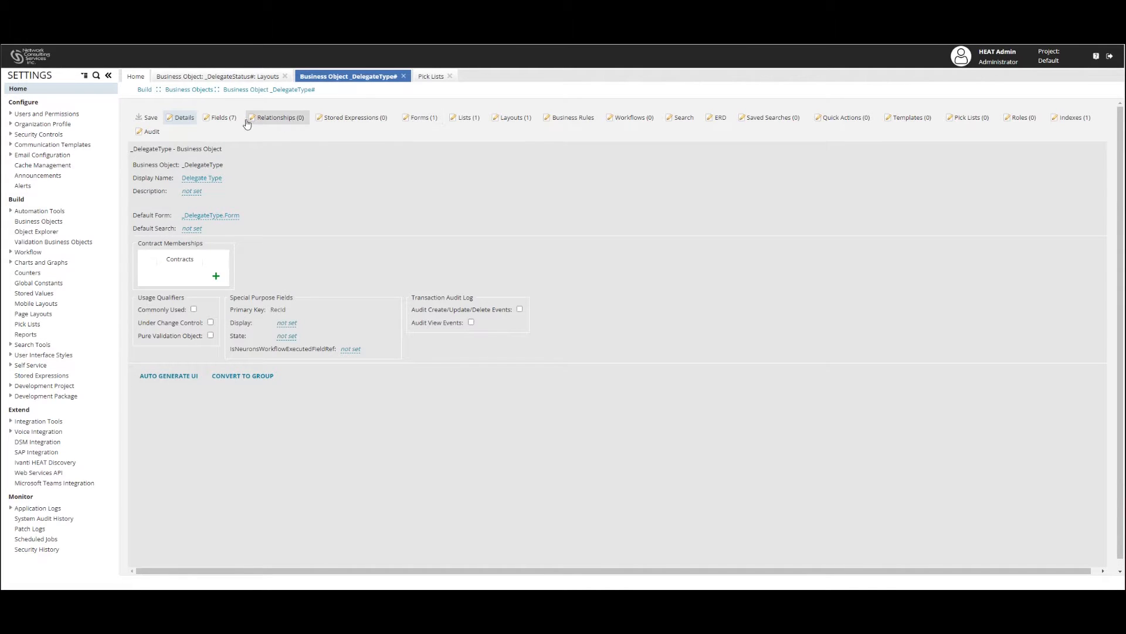
click(223, 117)
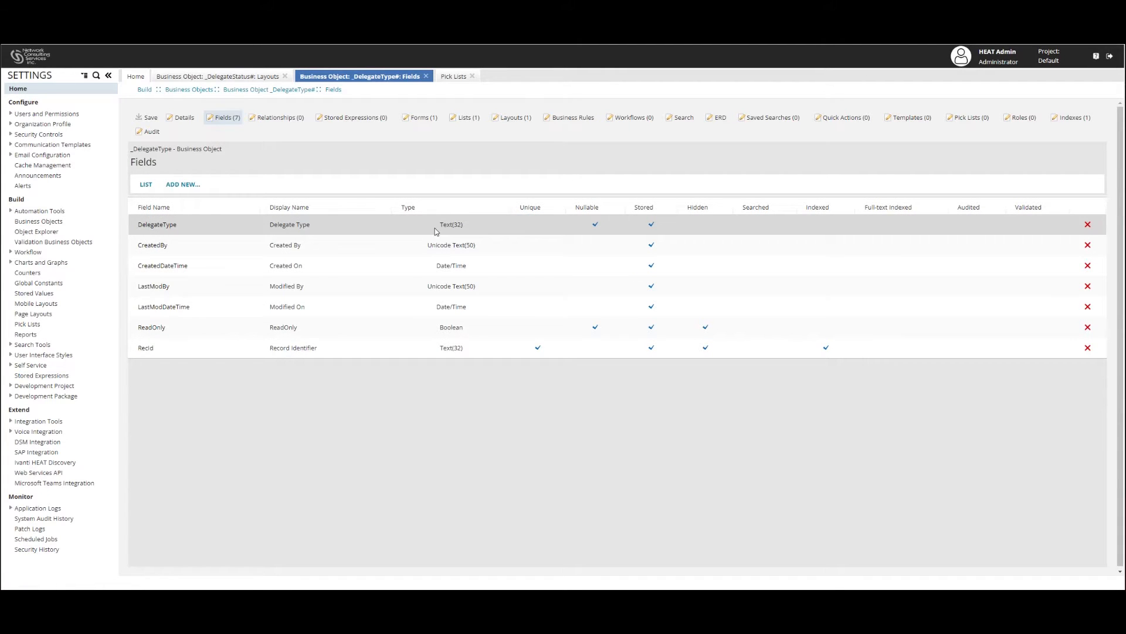
click(421, 118)
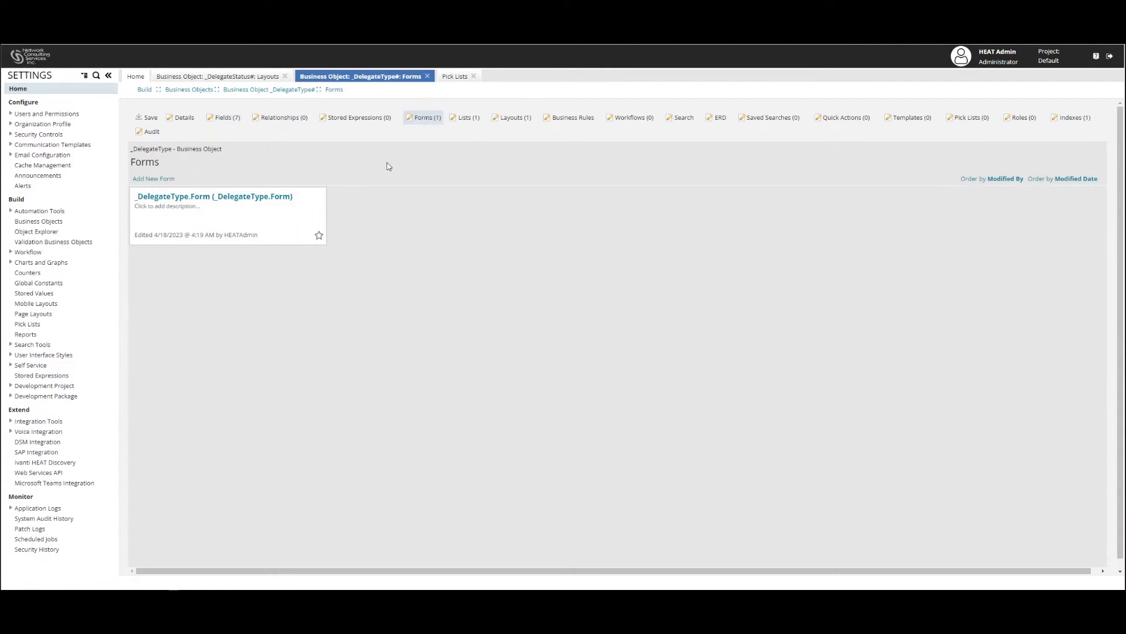
click(253, 199)
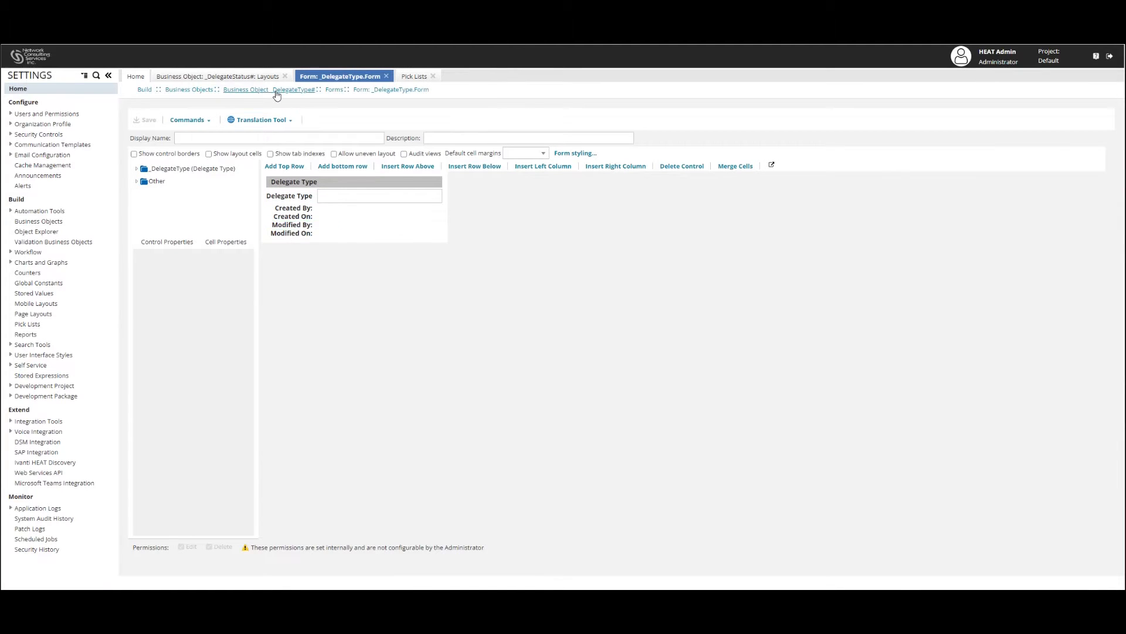
click(276, 90)
click(473, 119)
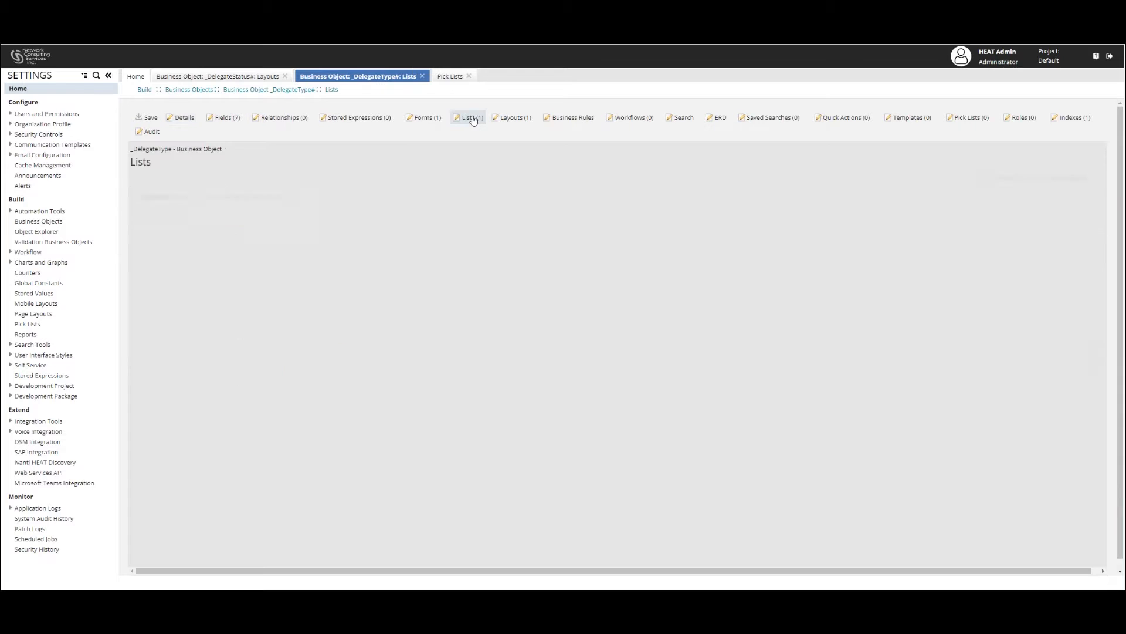
click(267, 198)
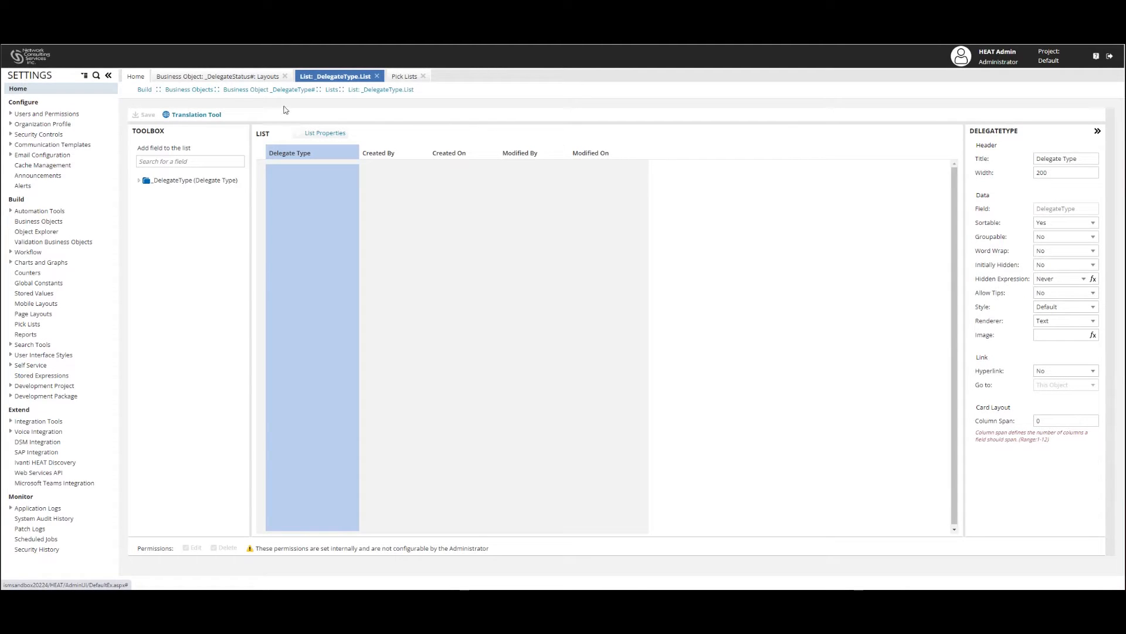
click(275, 90)
click(505, 118)
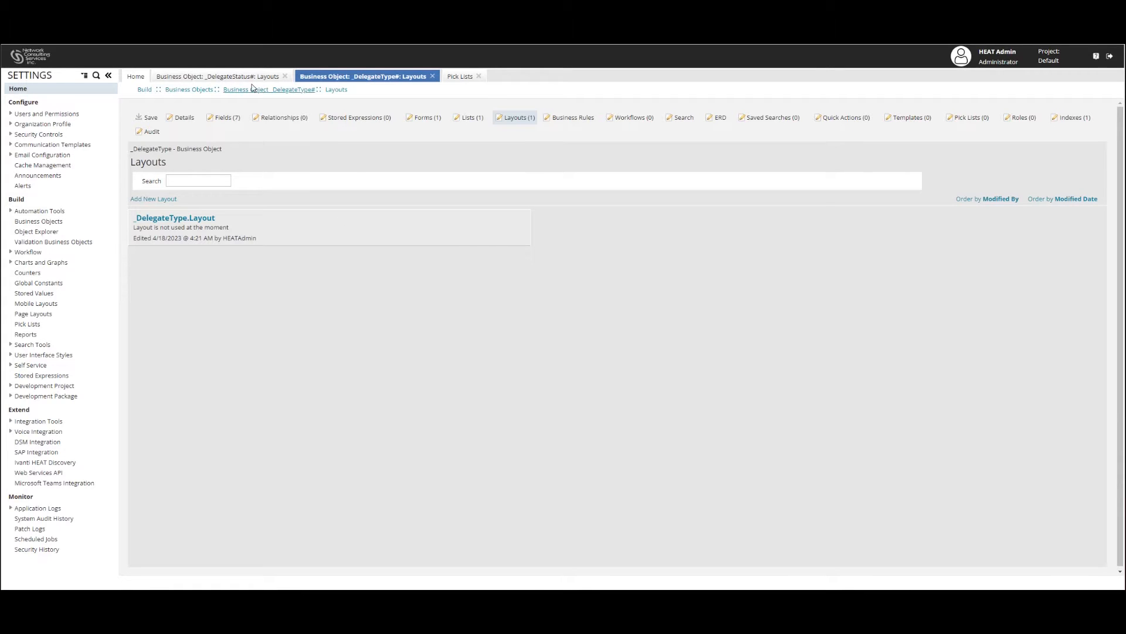
Examine the values of the _DelegateStatus.PL and _DelegateType.PL pick lists, closing each values page.
click(463, 78)
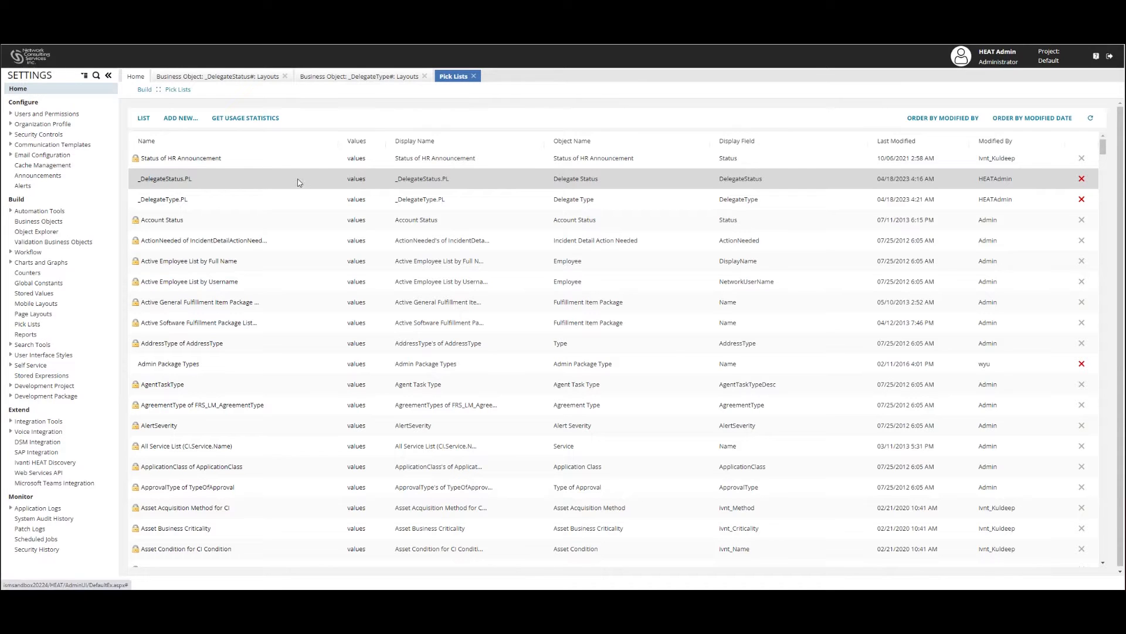
click(356, 179)
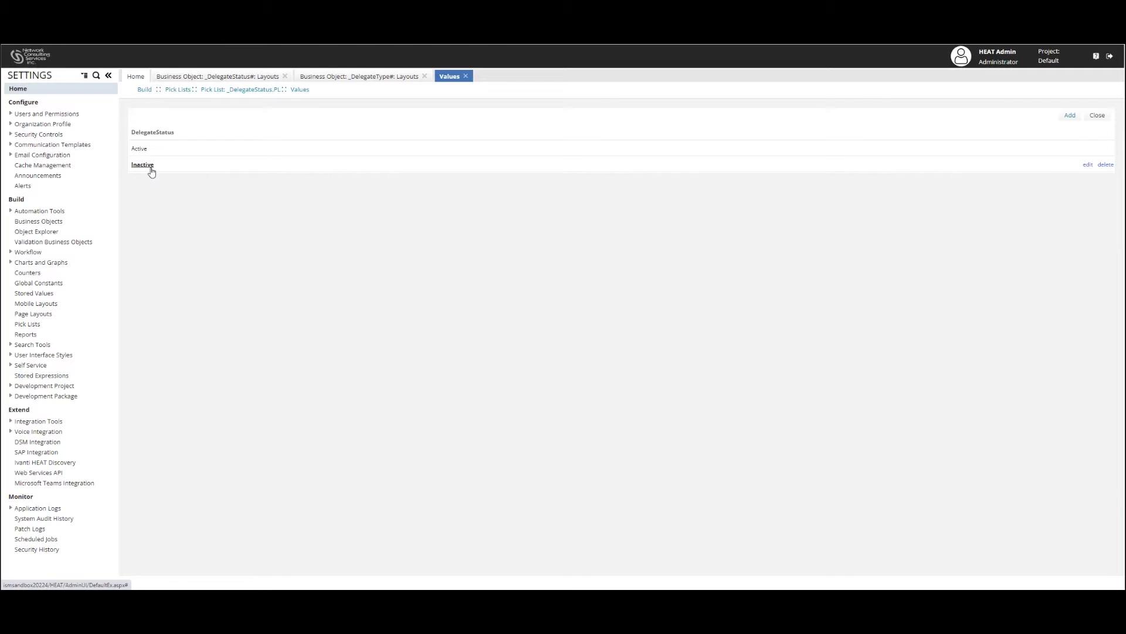
click(1092, 116)
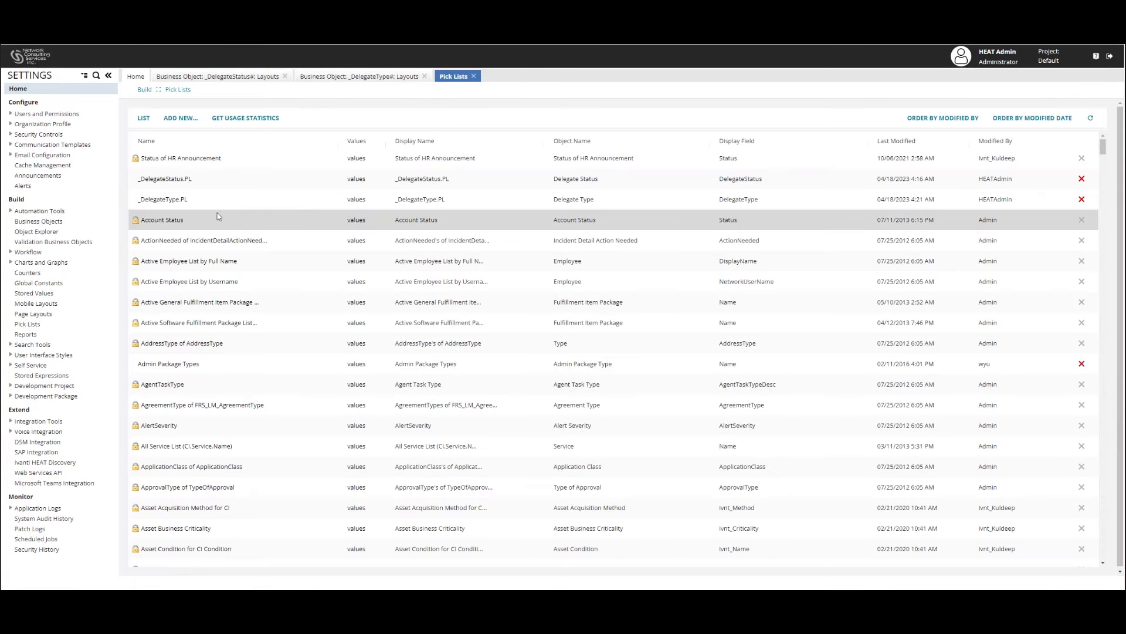
click(355, 200)
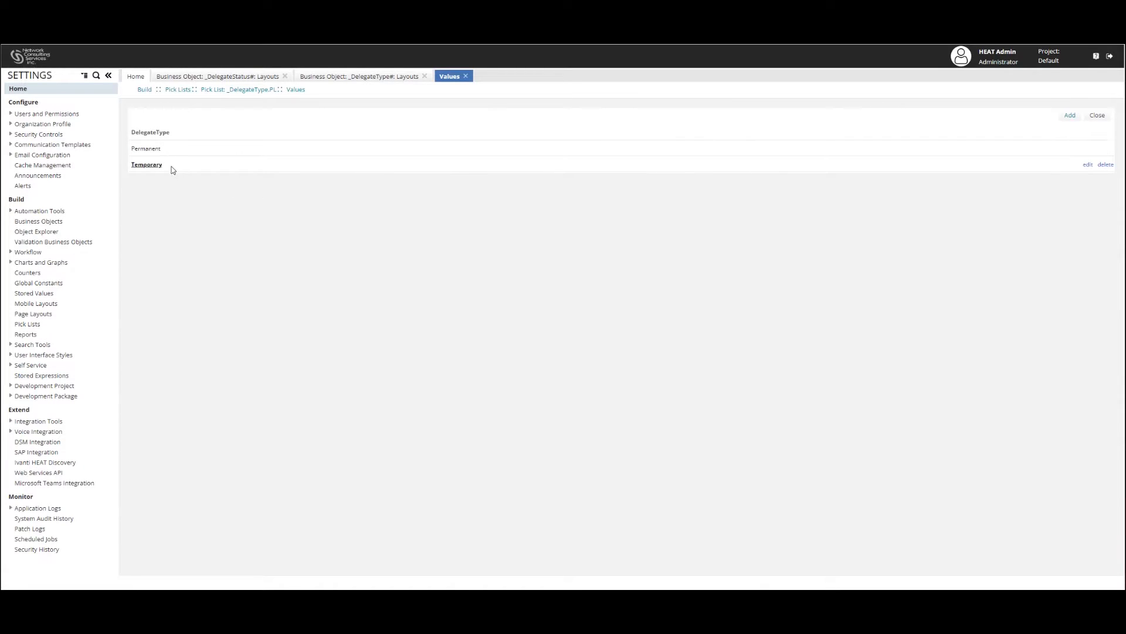
click(1097, 115)
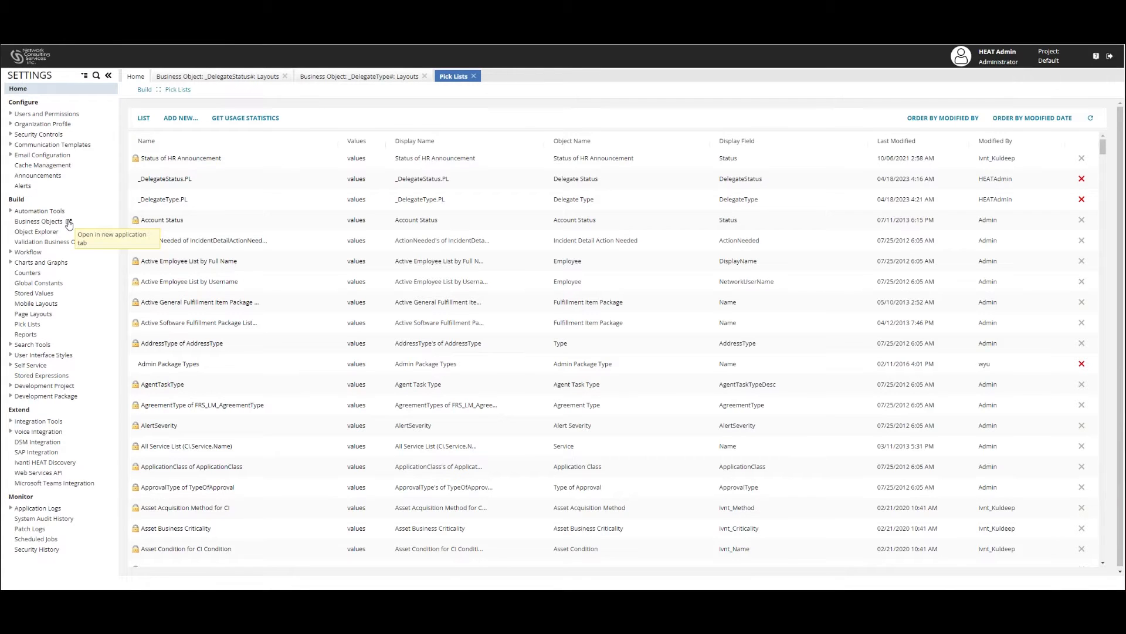
Search the business objects for "Composite" in a new application tab and open the fields of Frs_CompositeContract_Contact.
click(69, 222)
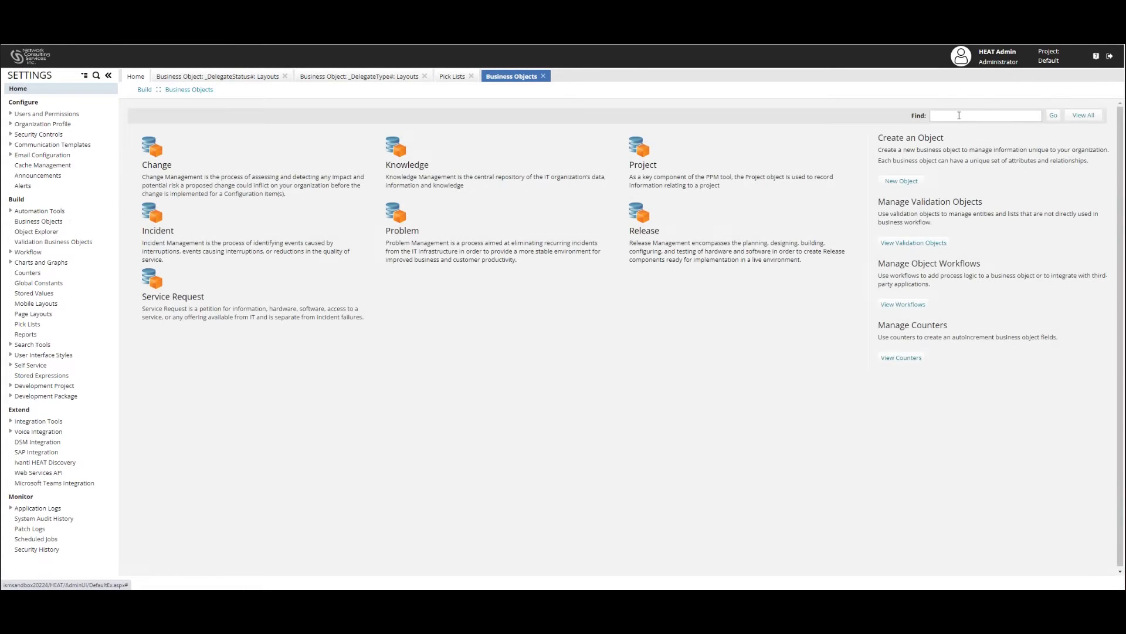
text(Composite)
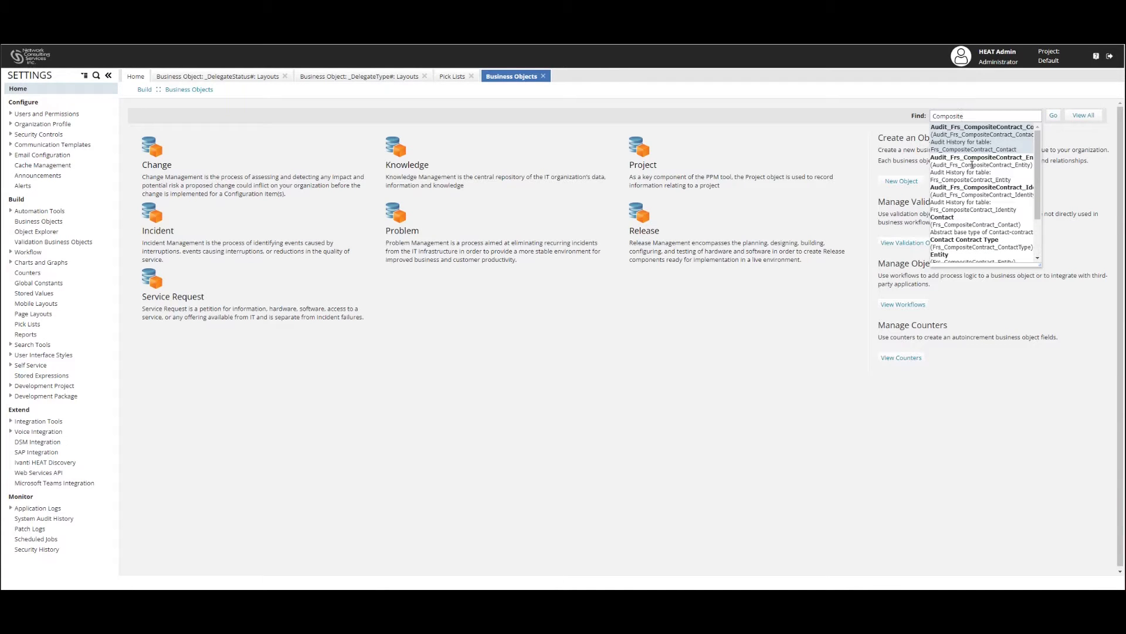
click(968, 221)
click(219, 120)
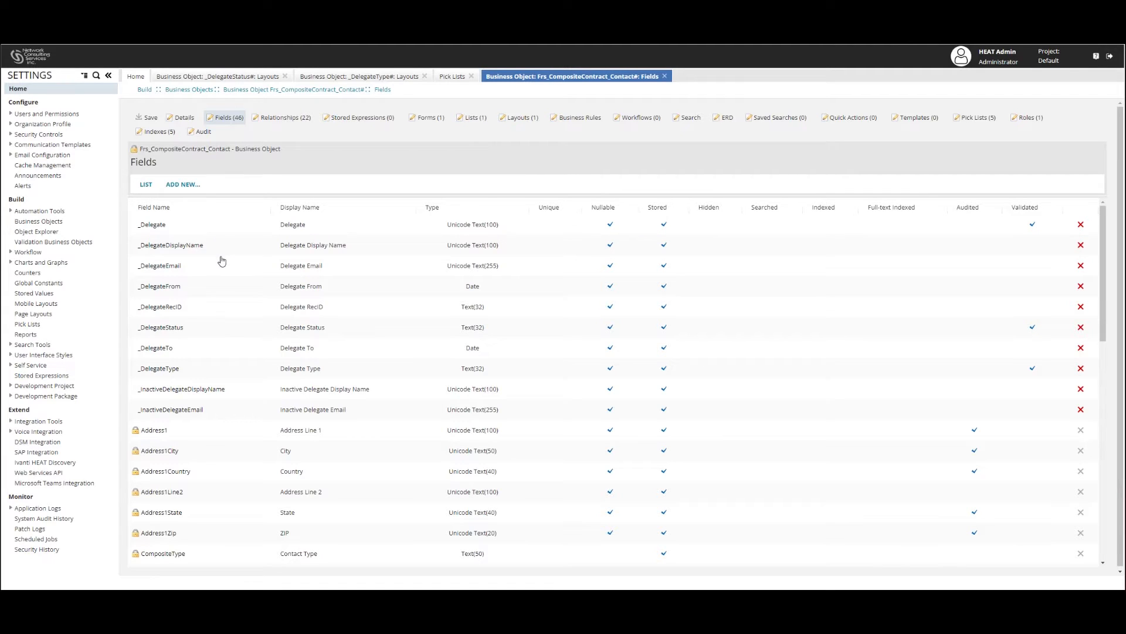
Examine the settings of each custom delegate field from _Delegate to _InactiveDelegateEmail in order, and close the Frs_CompositeContract_Contact object.
click(159, 227)
click(153, 225)
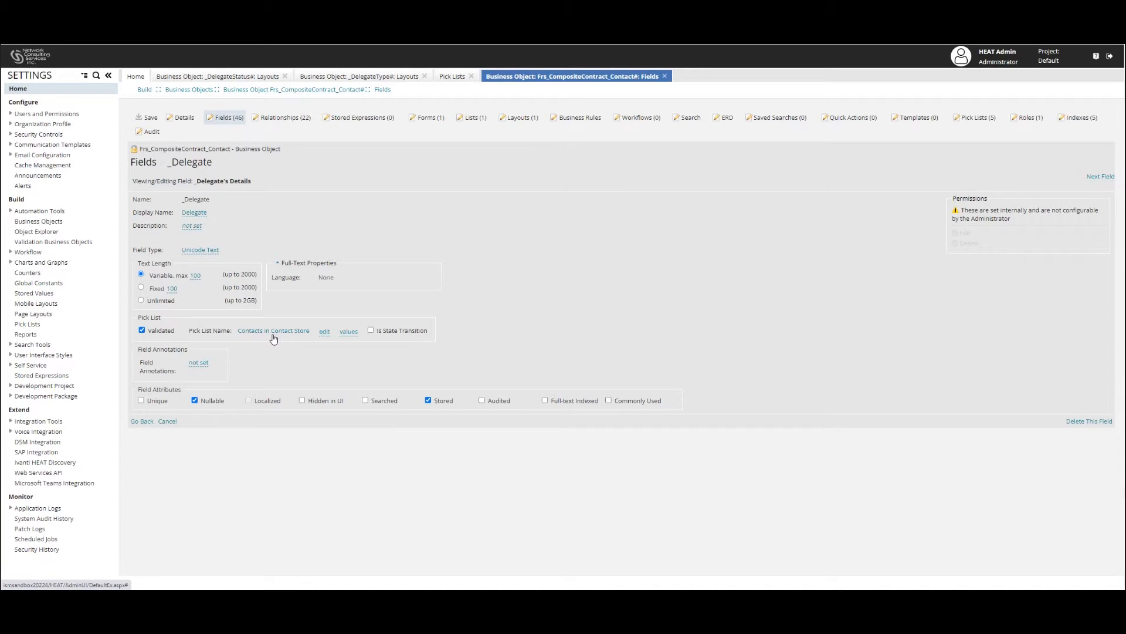
click(1113, 180)
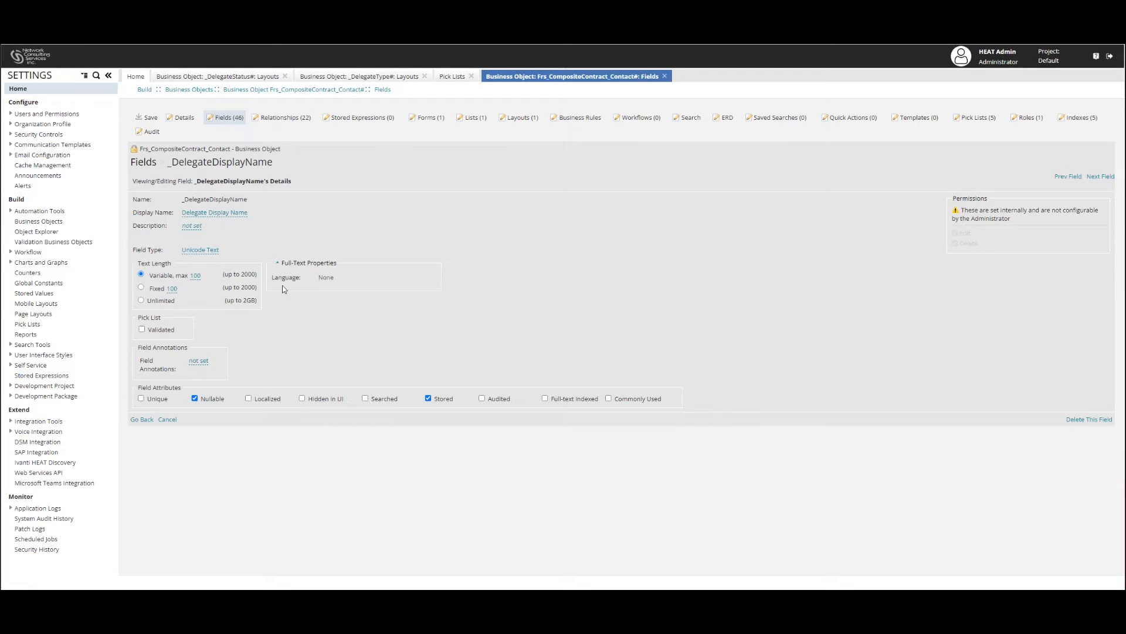
click(1100, 176)
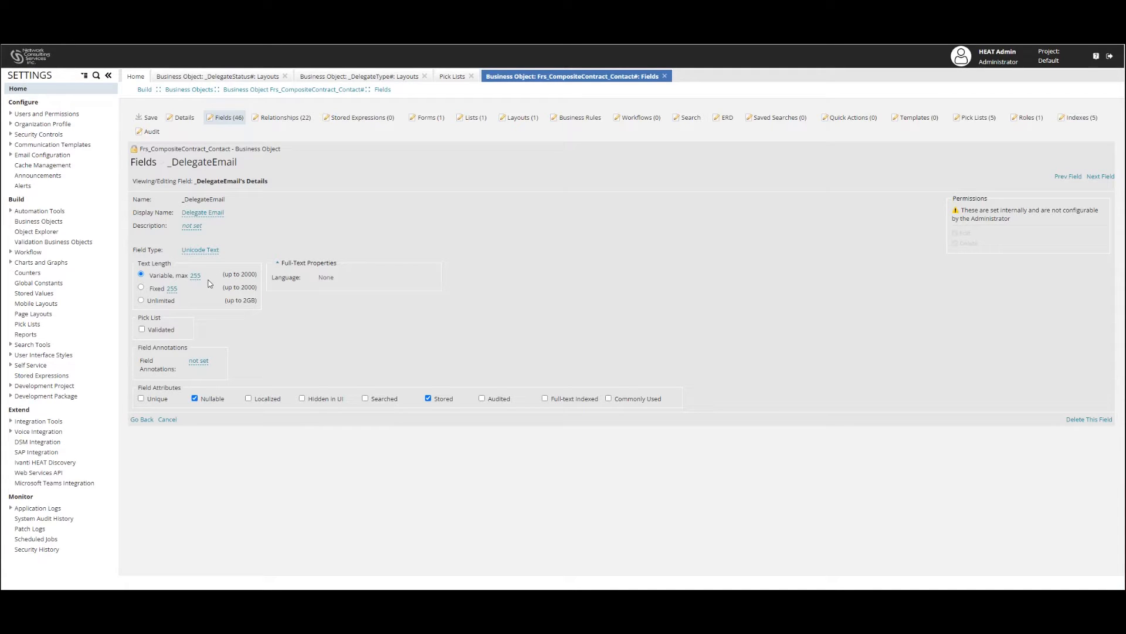
click(1100, 176)
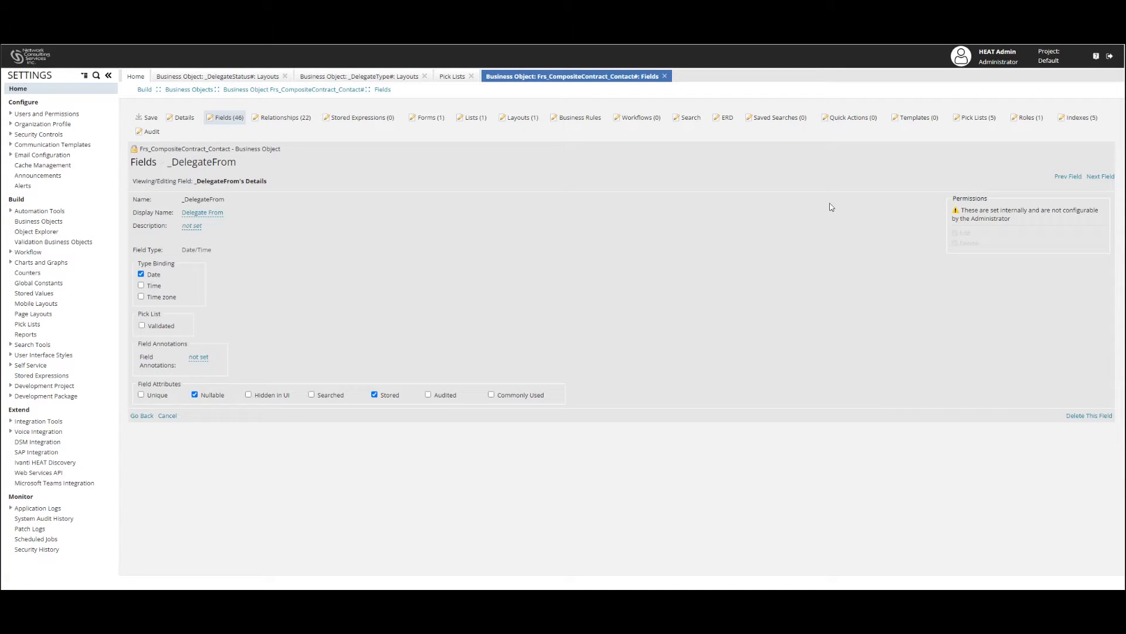
click(1101, 176)
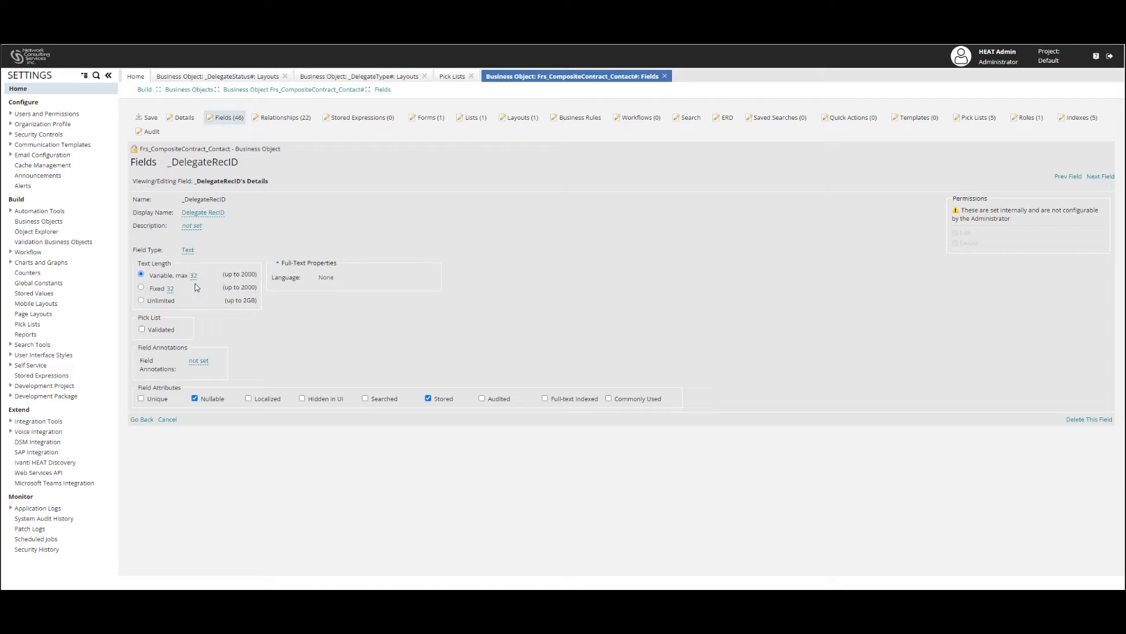
click(1100, 176)
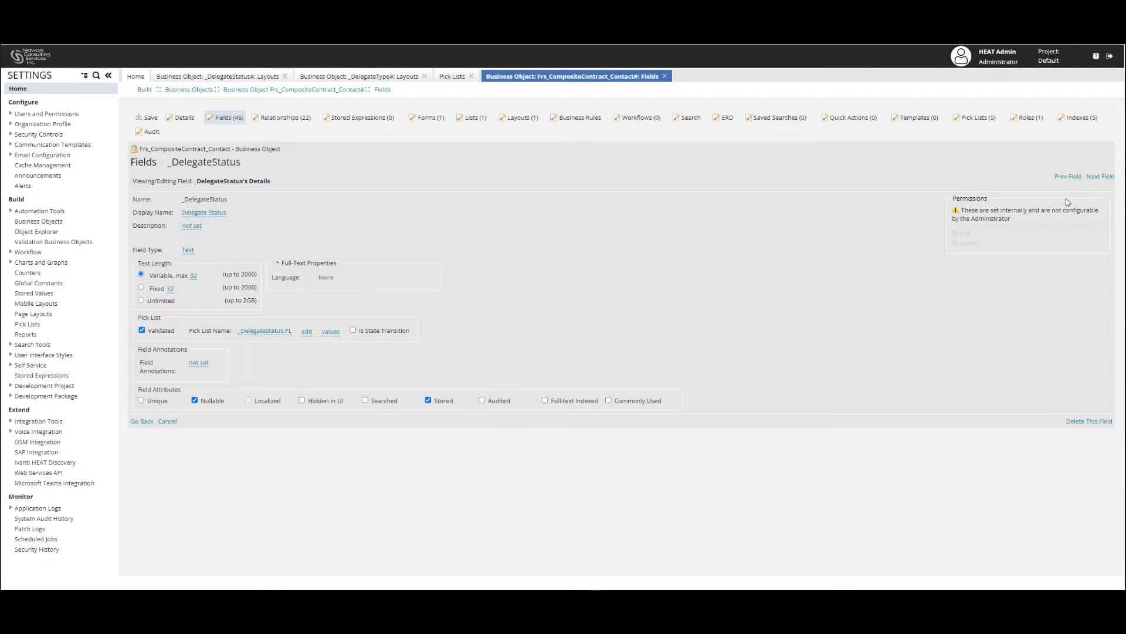
click(1100, 177)
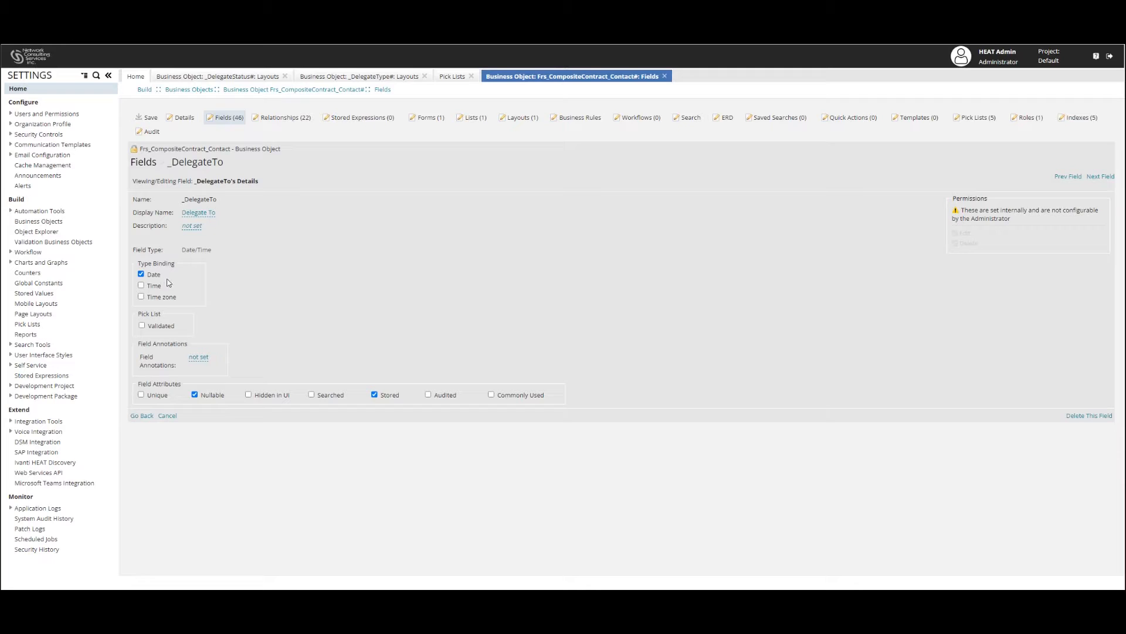
click(1100, 177)
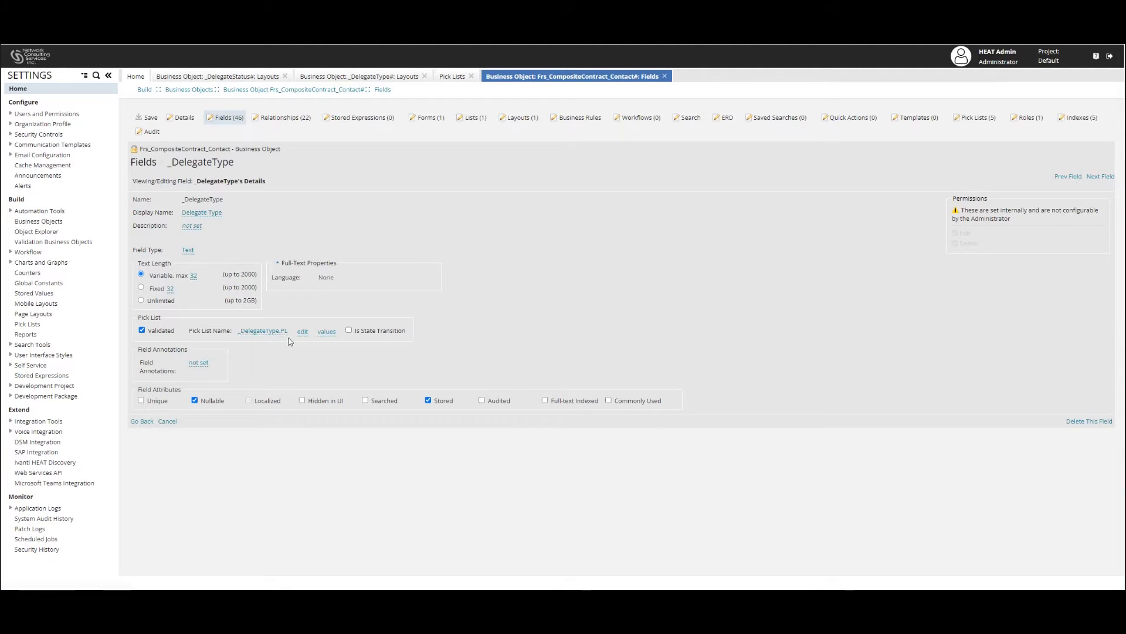
click(1100, 176)
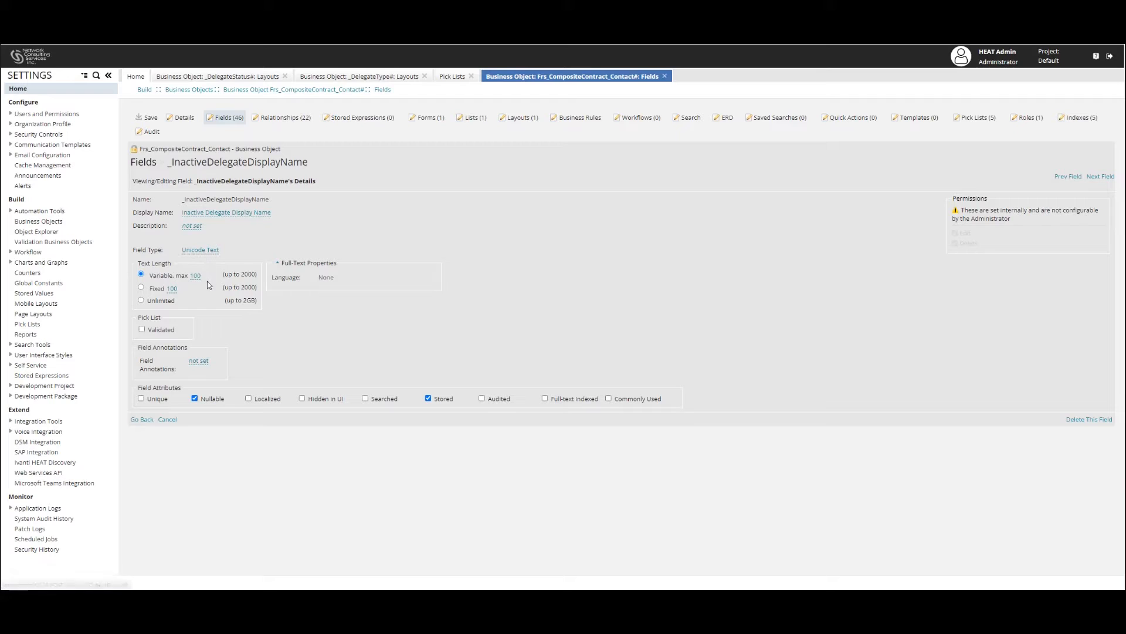
click(1103, 177)
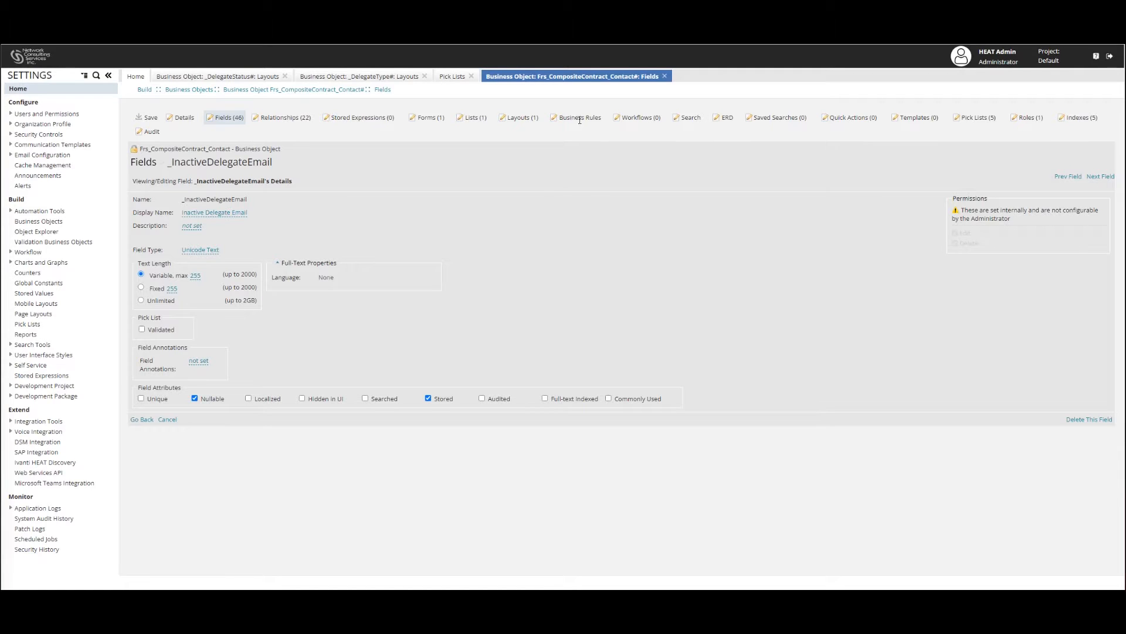
click(664, 76)
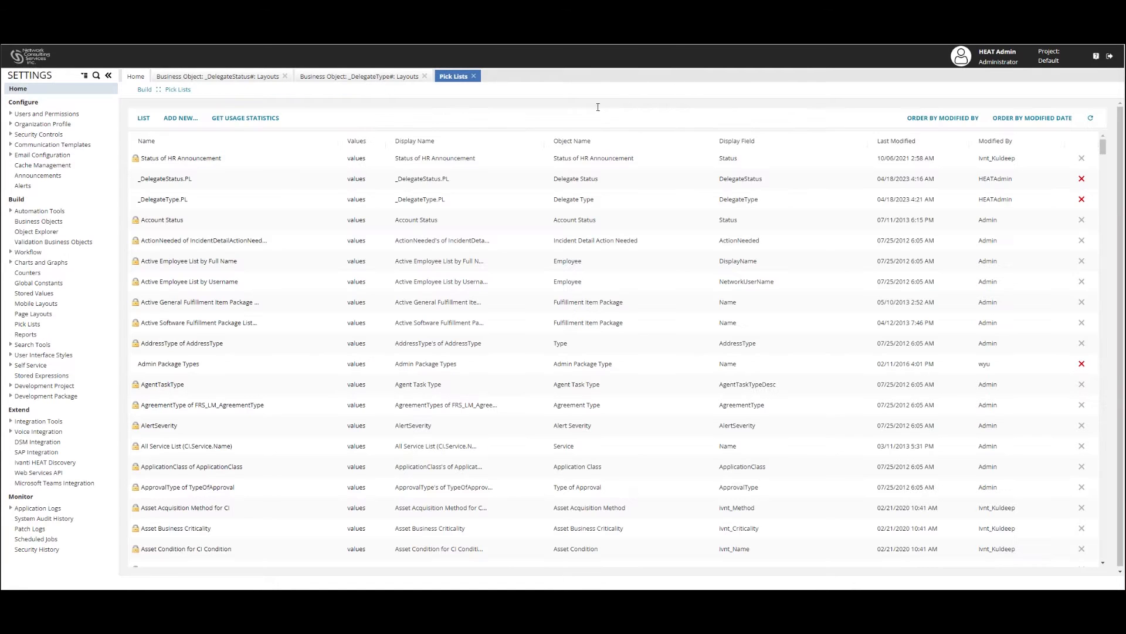
Search the business objects for "Employee", open the Employee object's business rules and expand the editing and calculation rules.
click(68, 221)
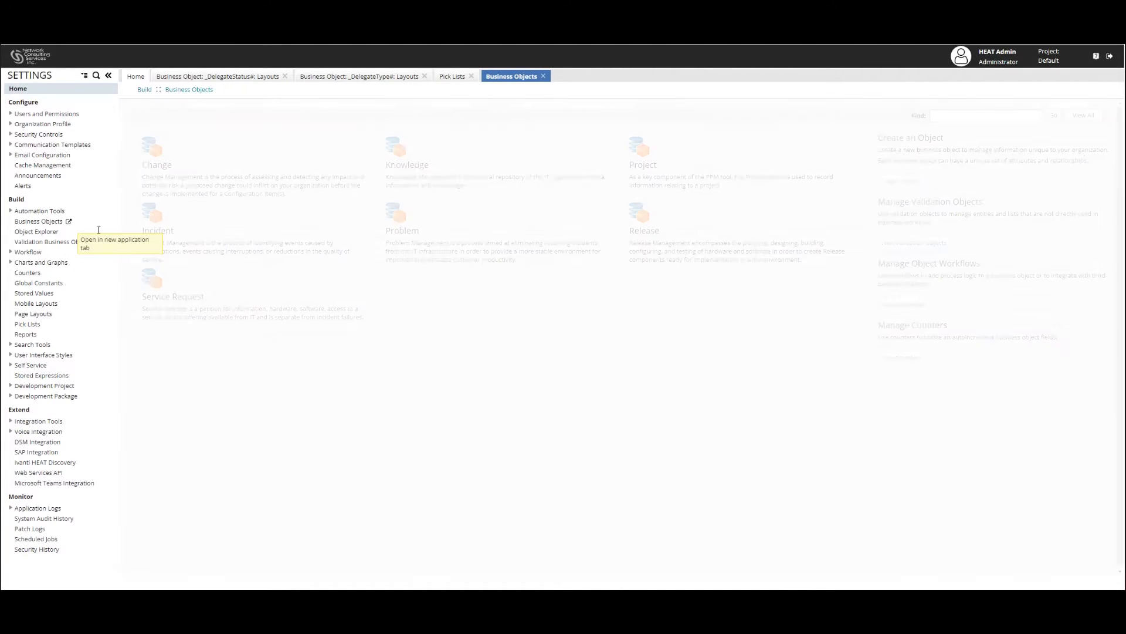
click(949, 117)
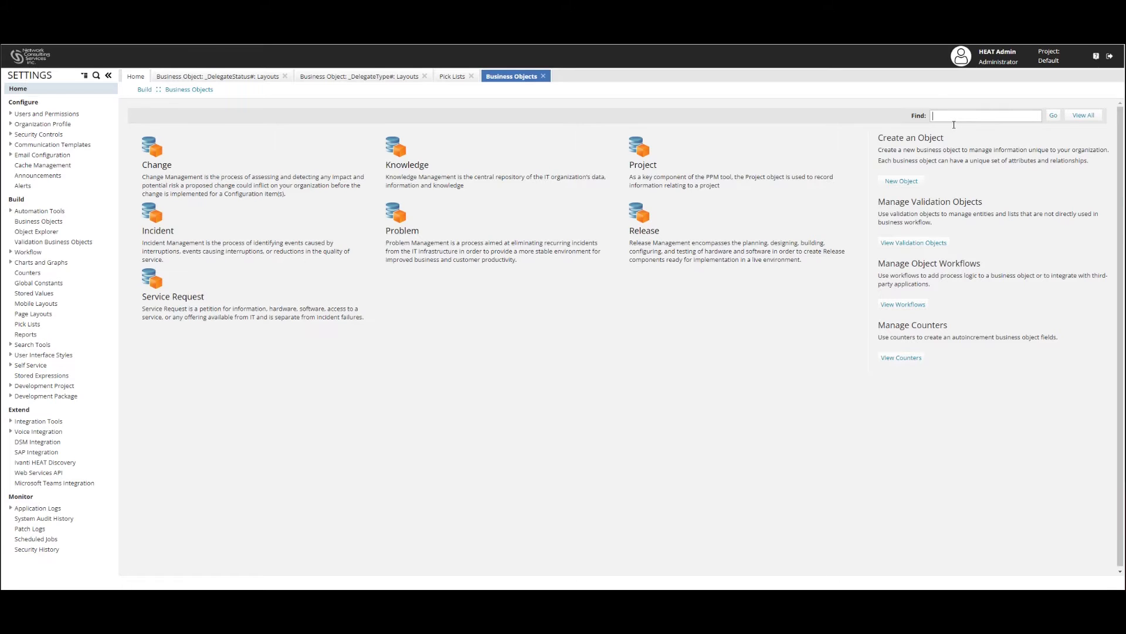
text(Employee)
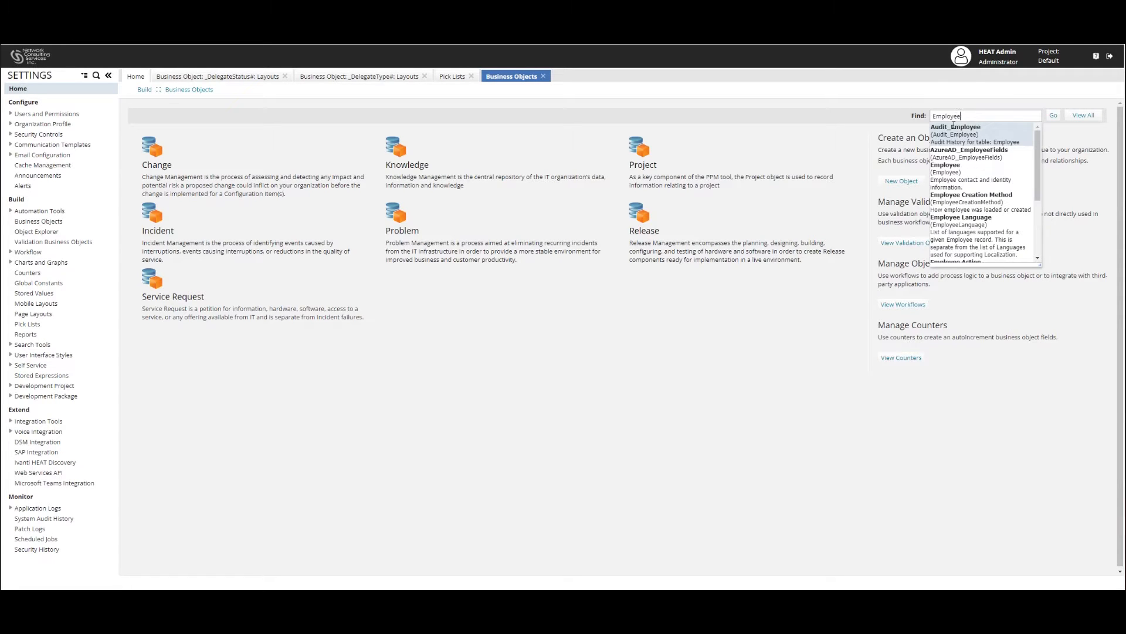
click(945, 169)
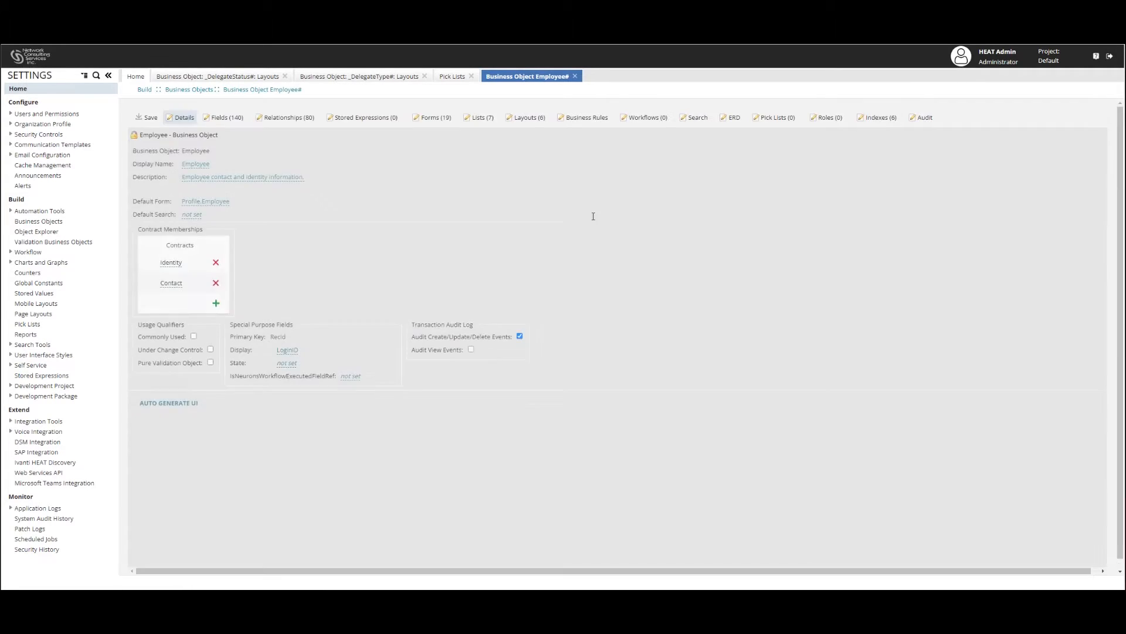
click(584, 117)
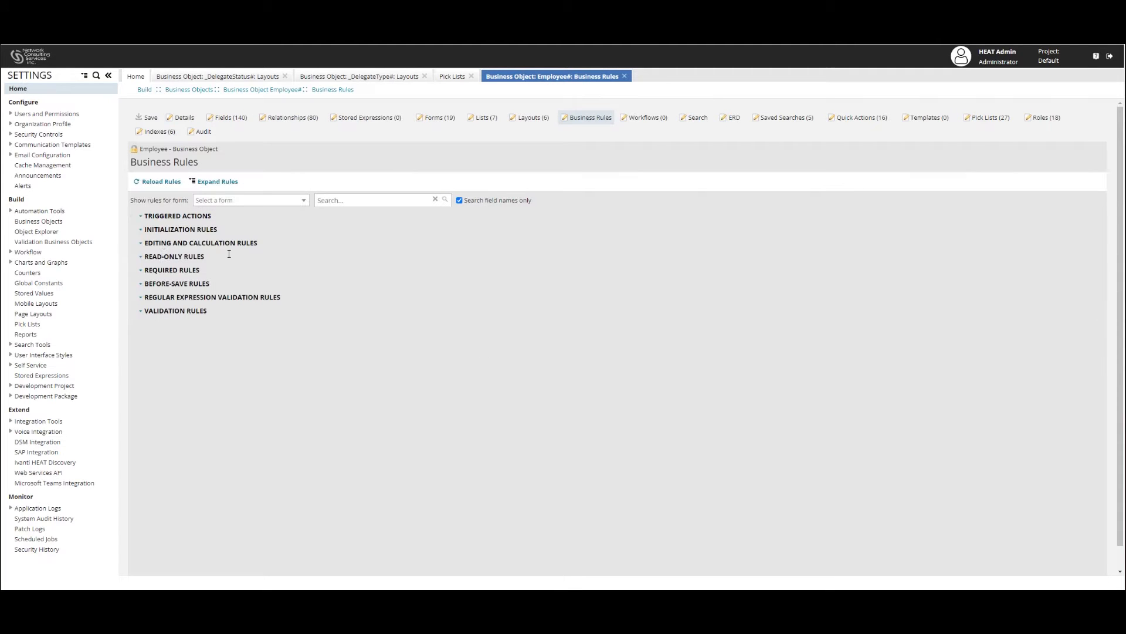
click(155, 244)
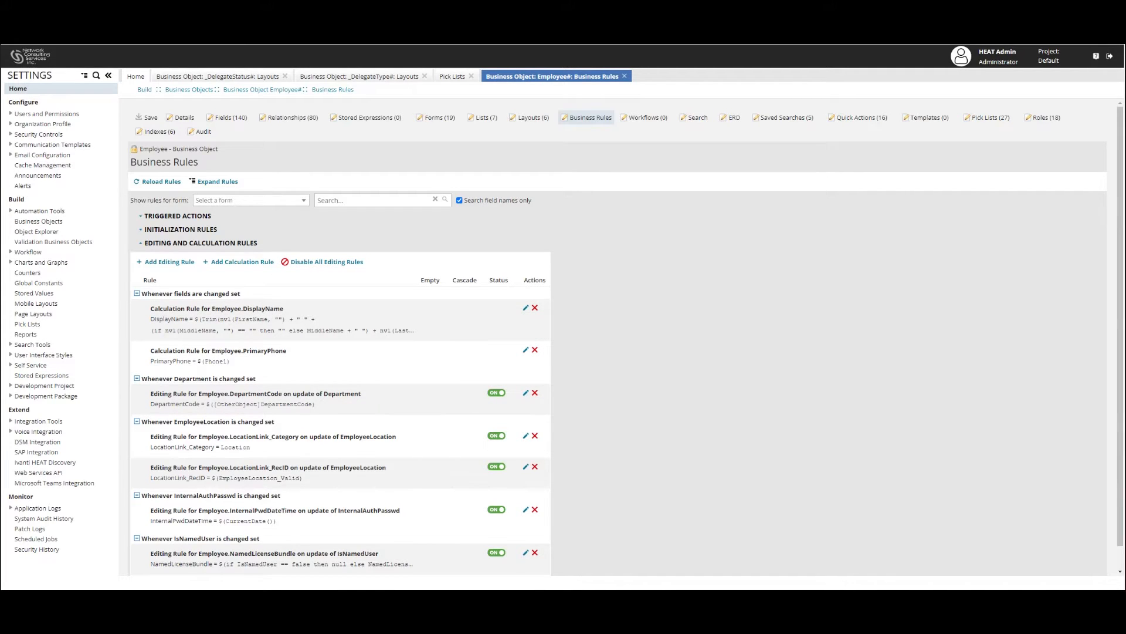
Examine the Employee editing rules that set _DelegateDisplayName, _DelegateEmail and _DelegateRecID when _Delegate changes, closing each rule.
scroll(384, 339, down, 10)
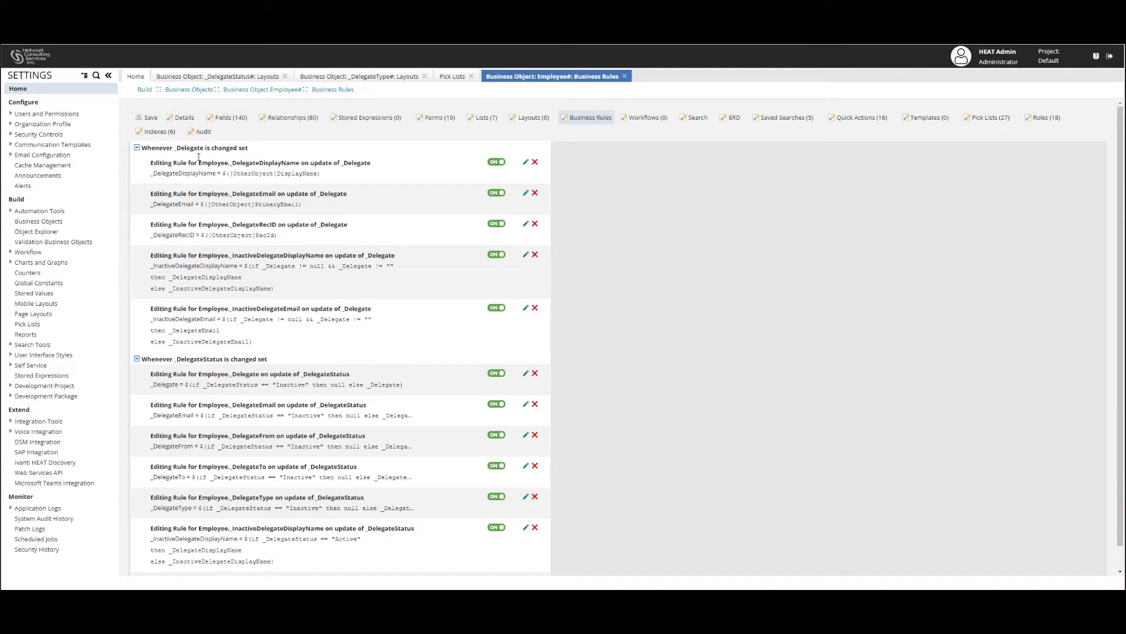
click(526, 162)
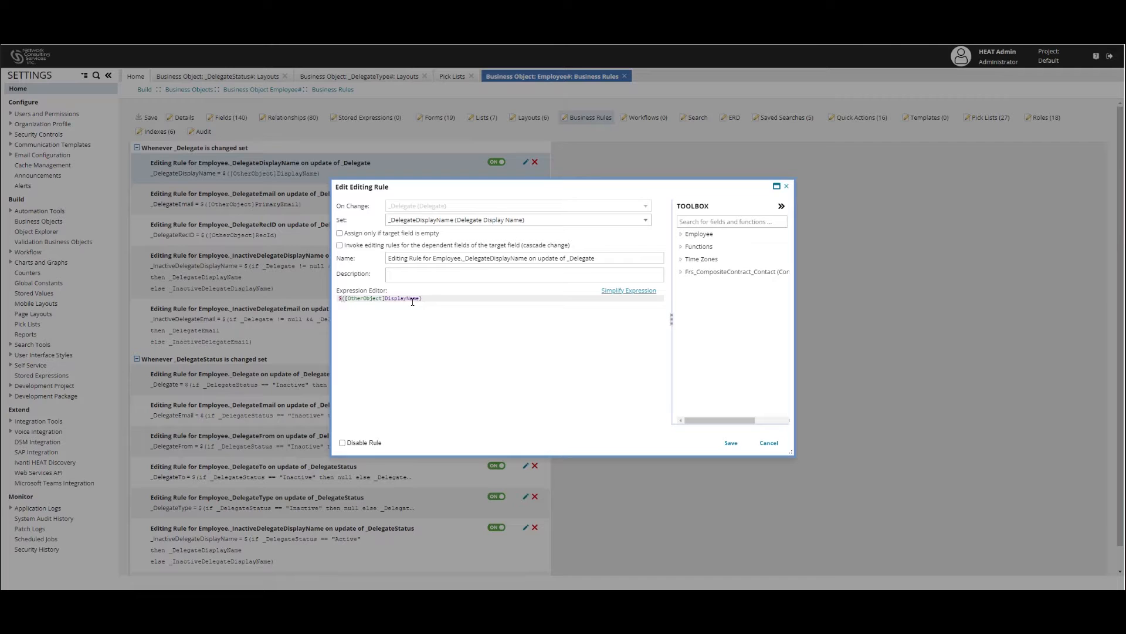
click(768, 443)
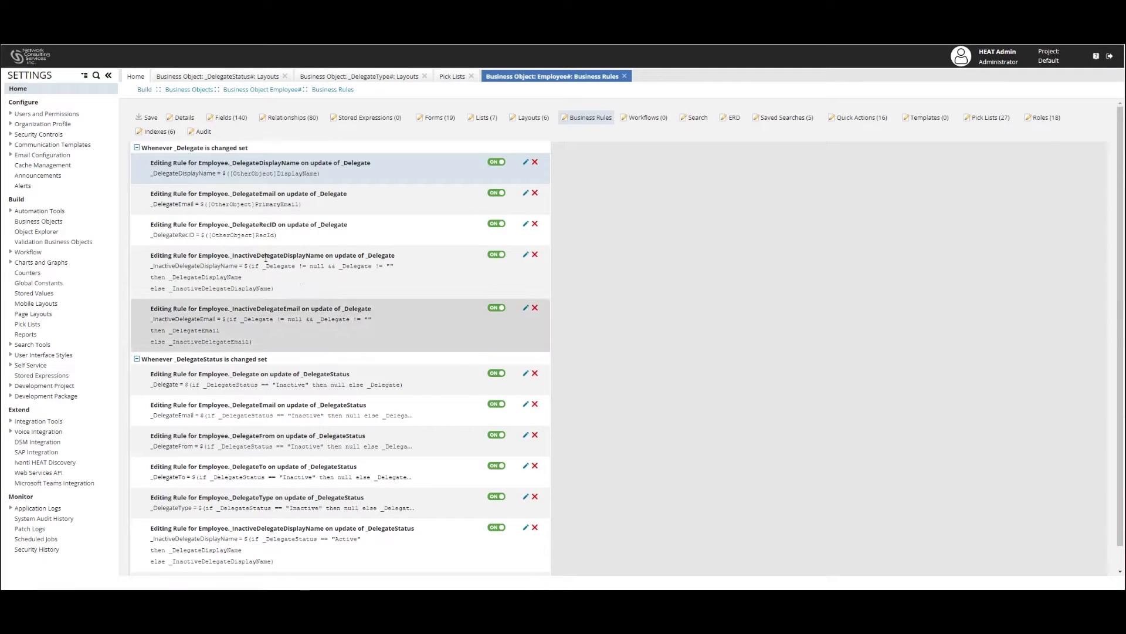
click(526, 192)
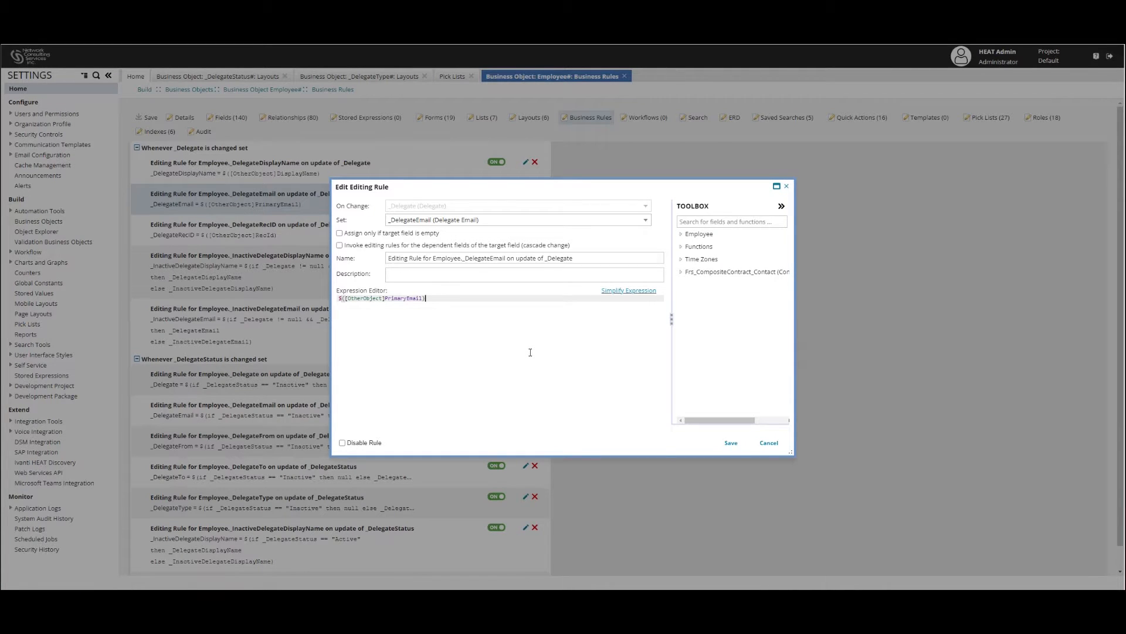
click(768, 442)
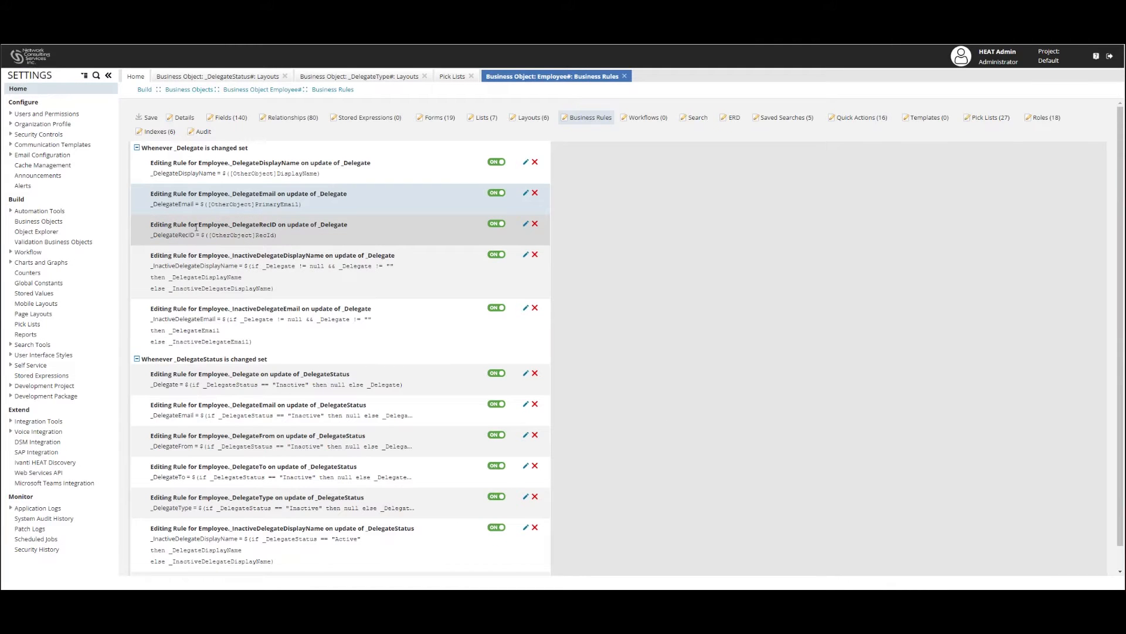
click(525, 223)
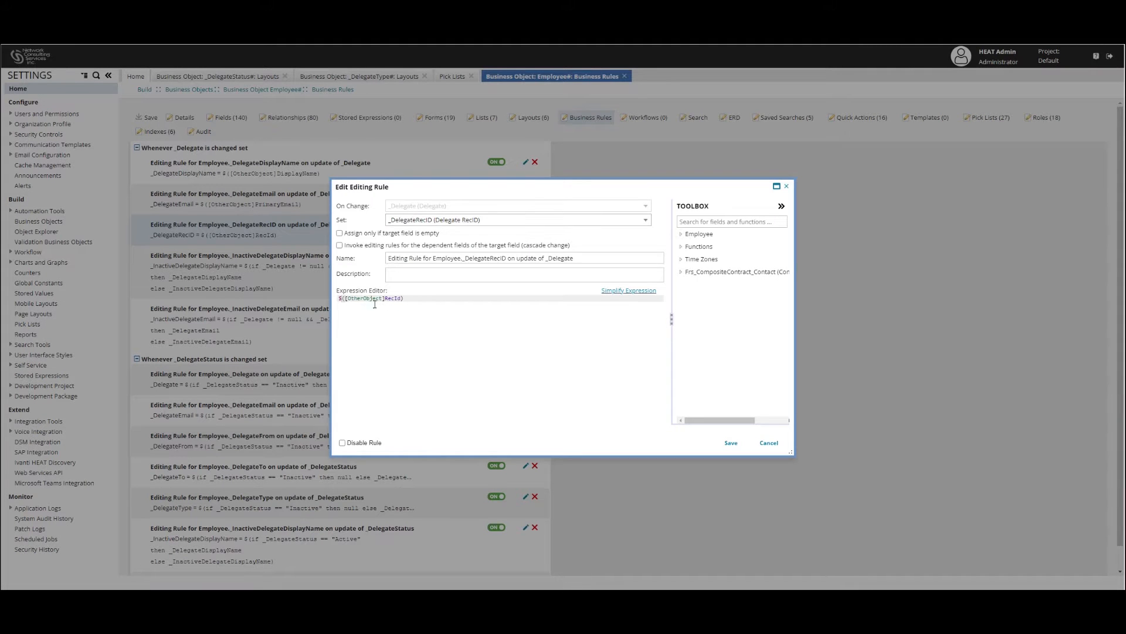
click(764, 444)
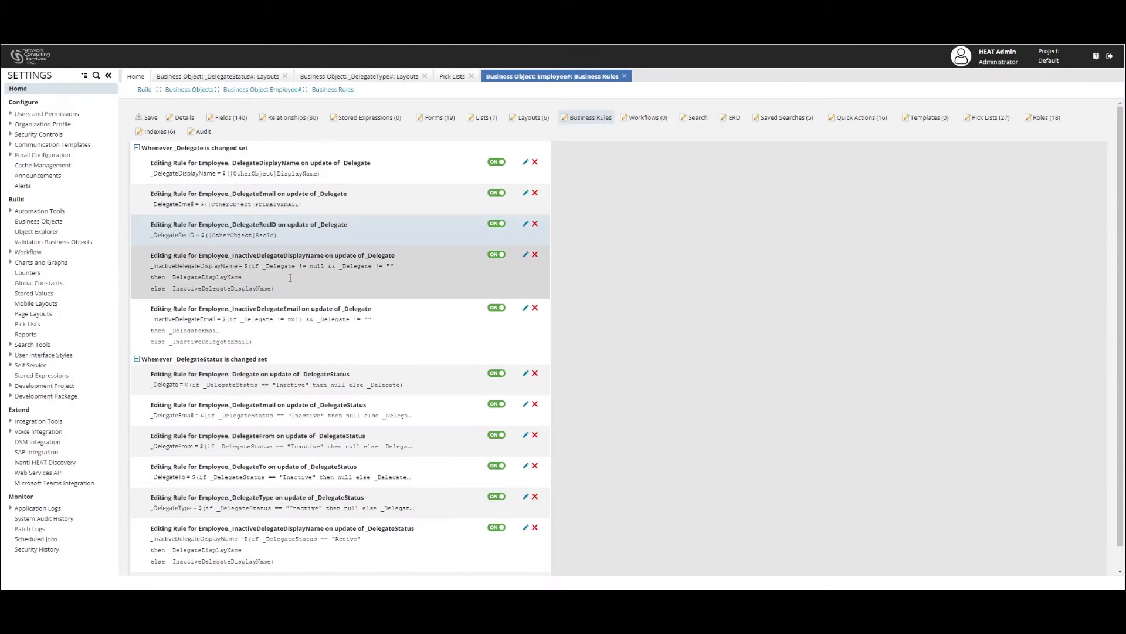
Examine the expressions of the _InactiveDelegateDisplayName and _InactiveDelegateEmail editing rules triggered by a _Delegate change, closing each rule.
click(525, 256)
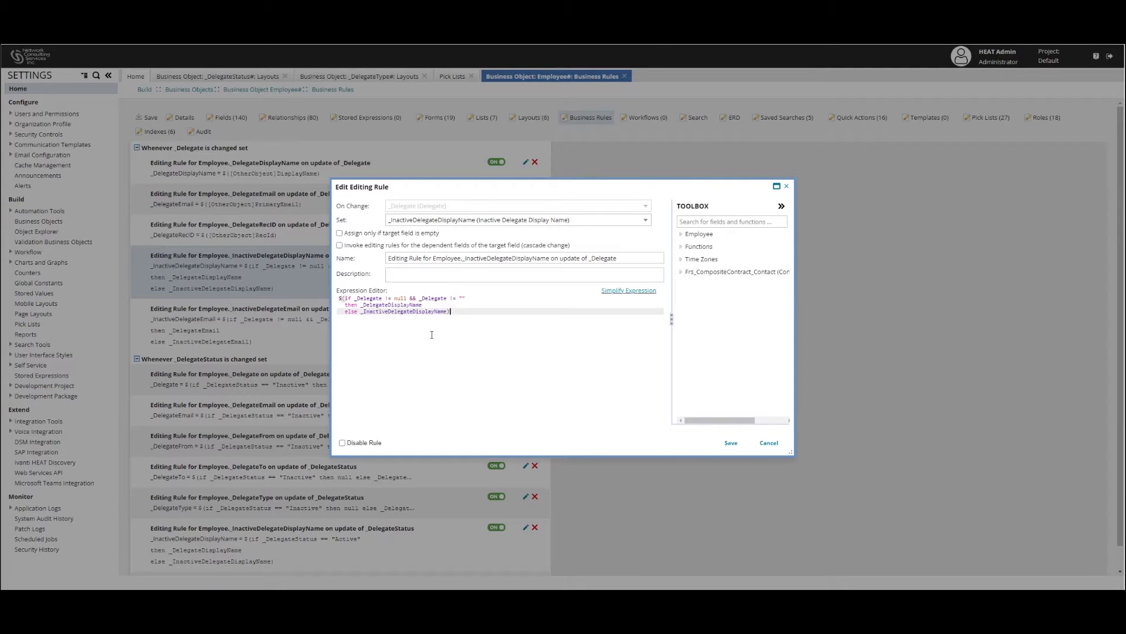
click(731, 442)
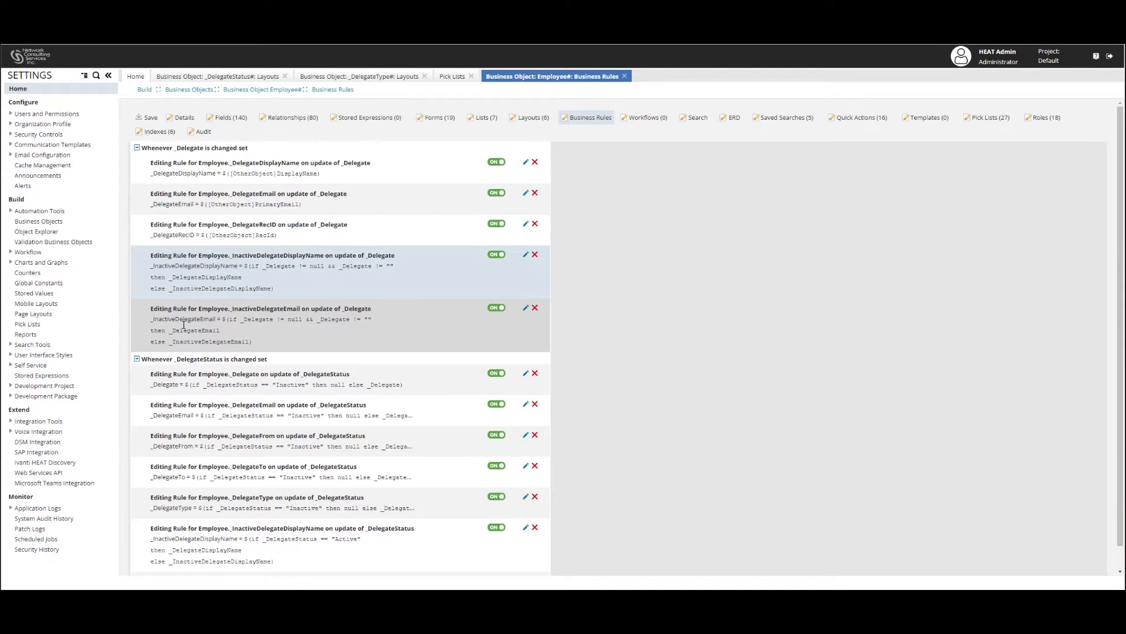
click(525, 308)
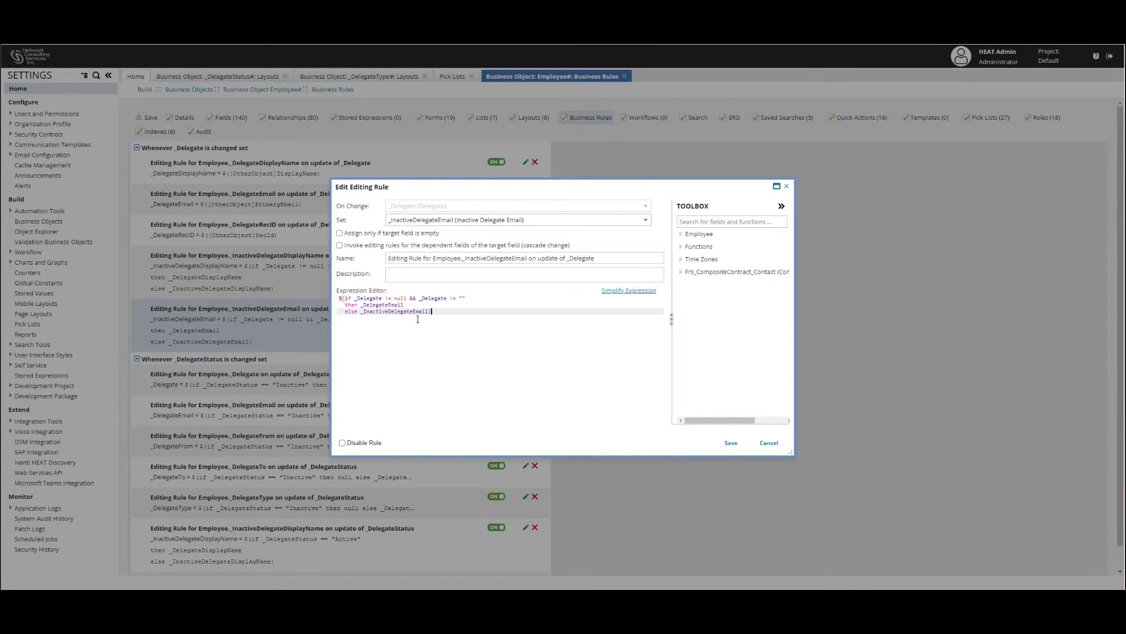
click(769, 442)
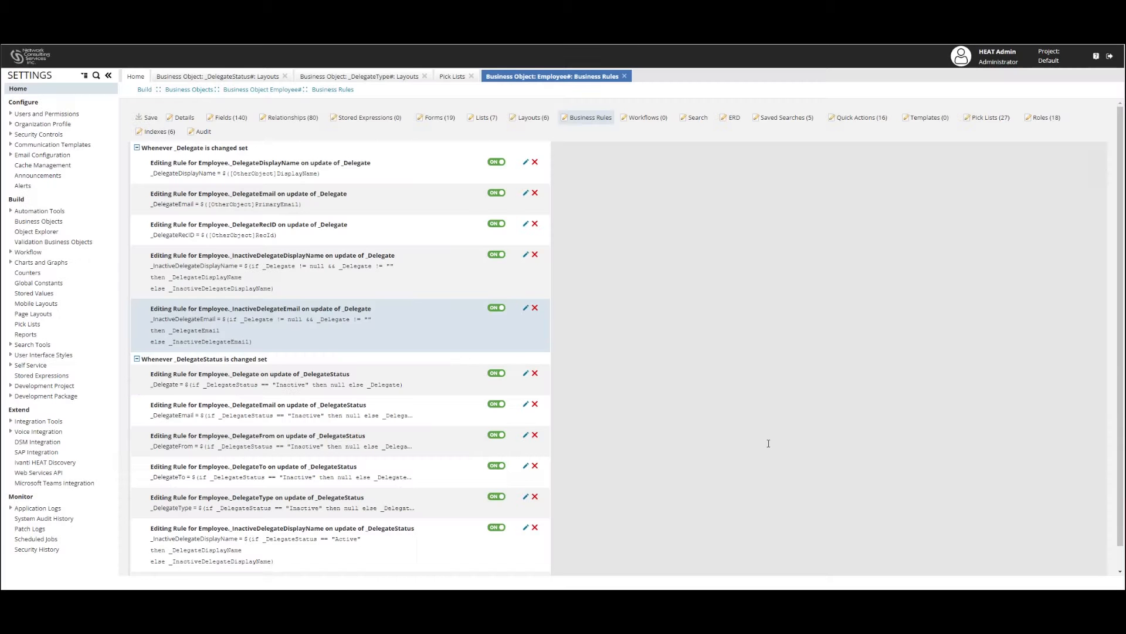
Examine the _DelegateStatus editing rules for _Delegate, _DelegateEmail, _DelegateFrom, _DelegateTo and _DelegateType in order, cancelling each dialog without changes.
scroll(501, 364, down, 3)
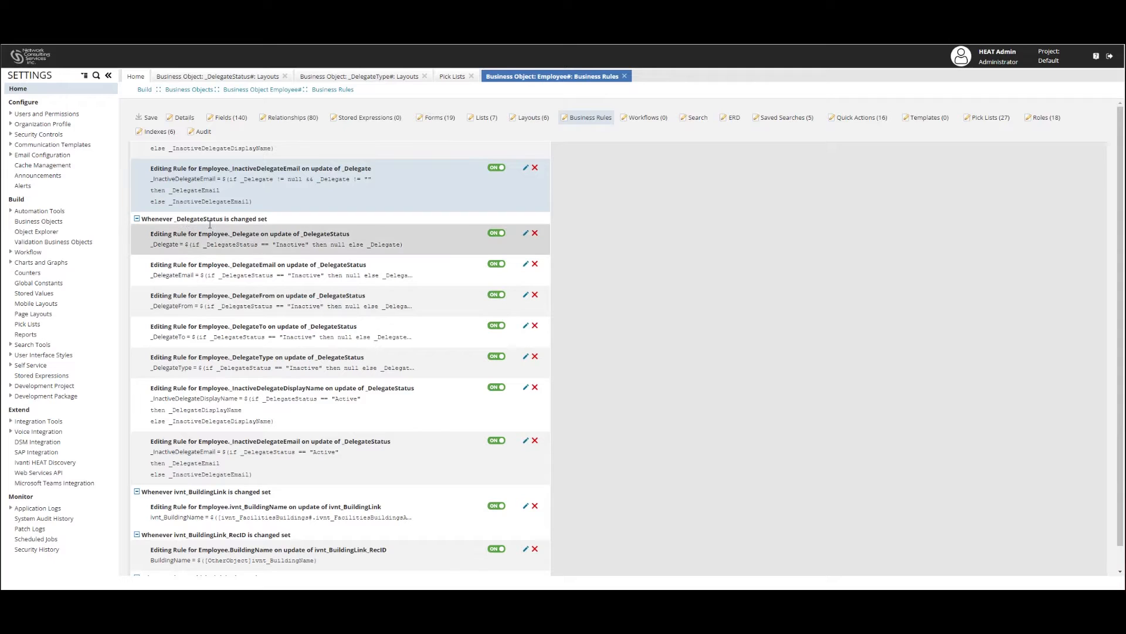
click(526, 232)
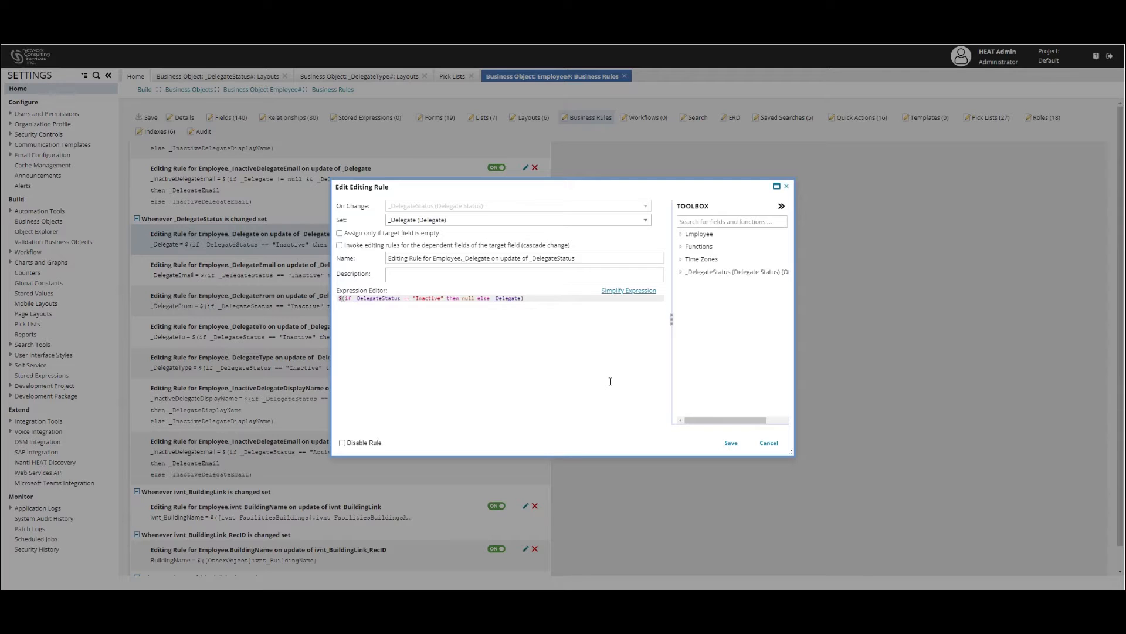
click(768, 443)
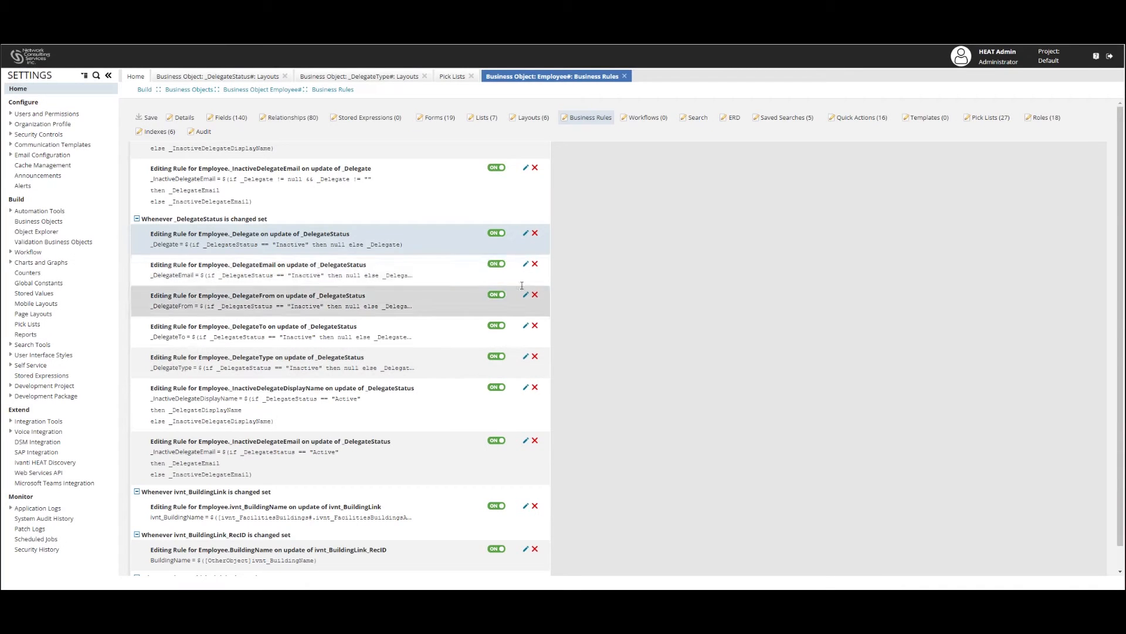
click(525, 263)
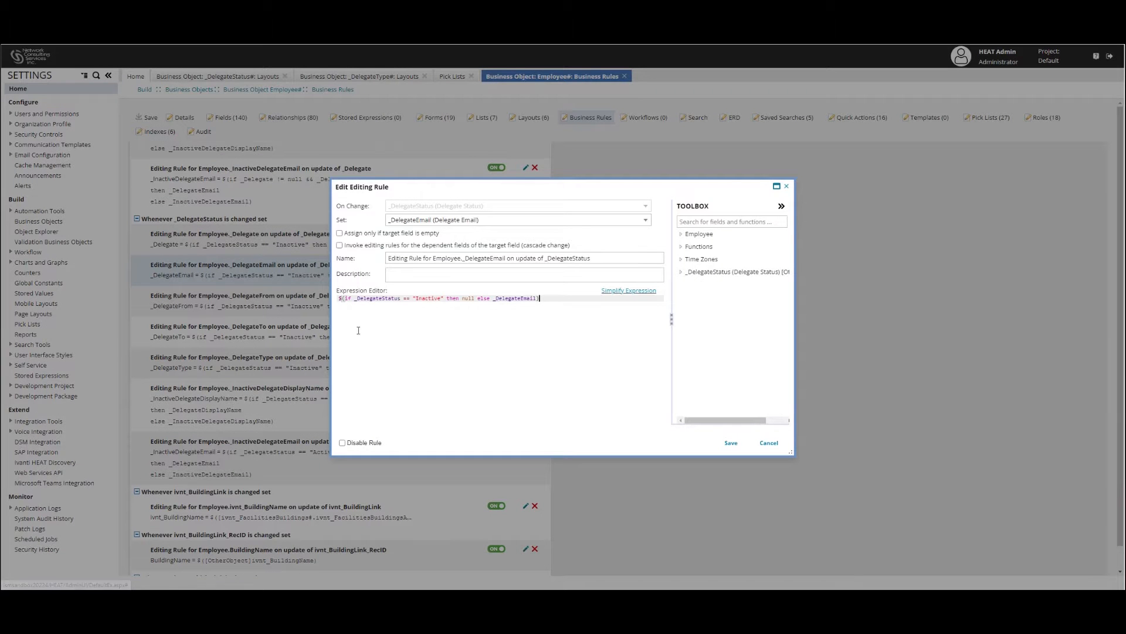
click(439, 310)
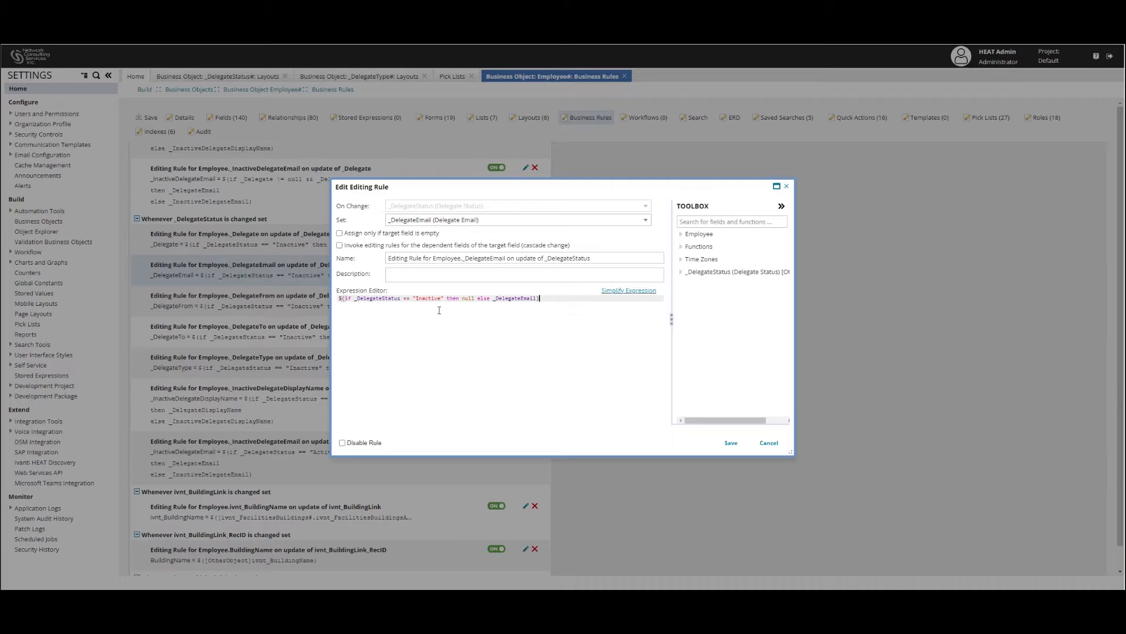
click(767, 442)
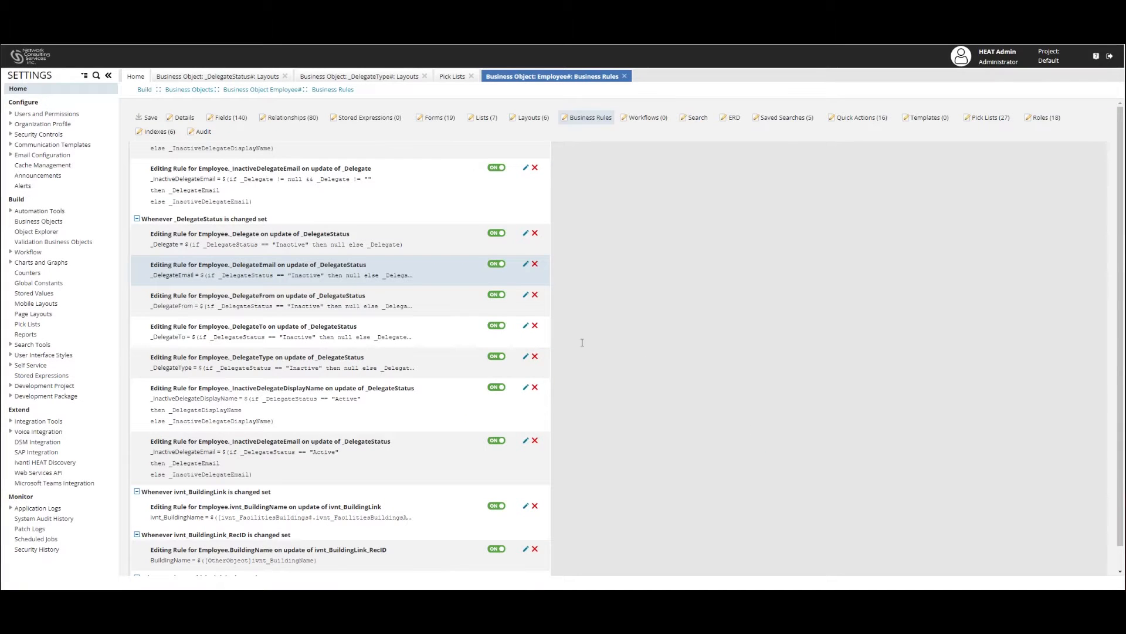
click(525, 294)
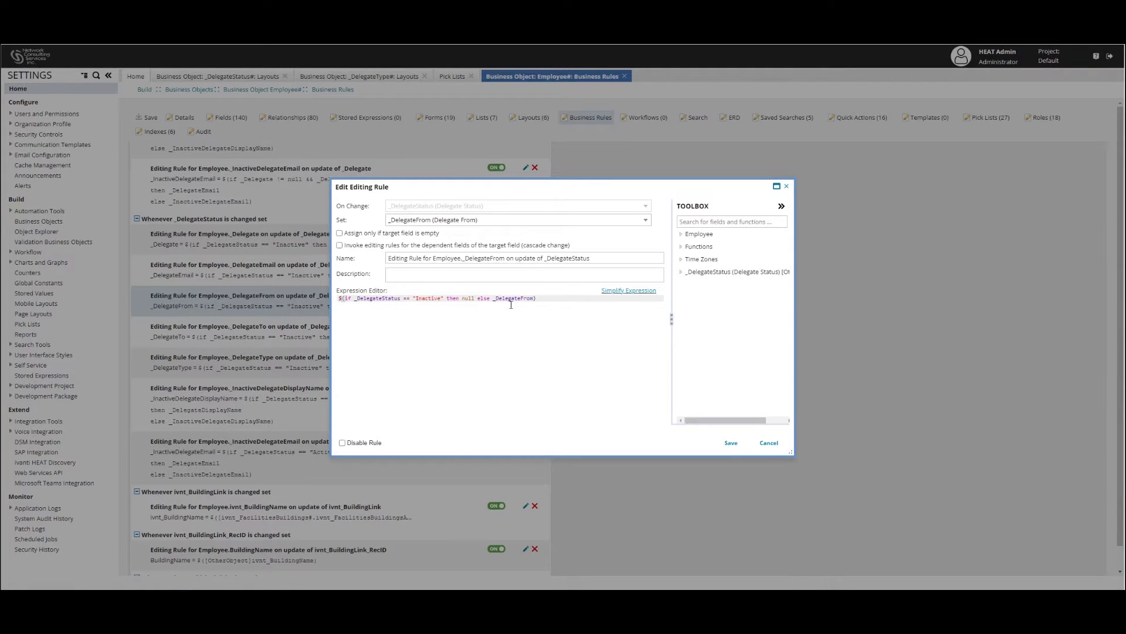
click(766, 443)
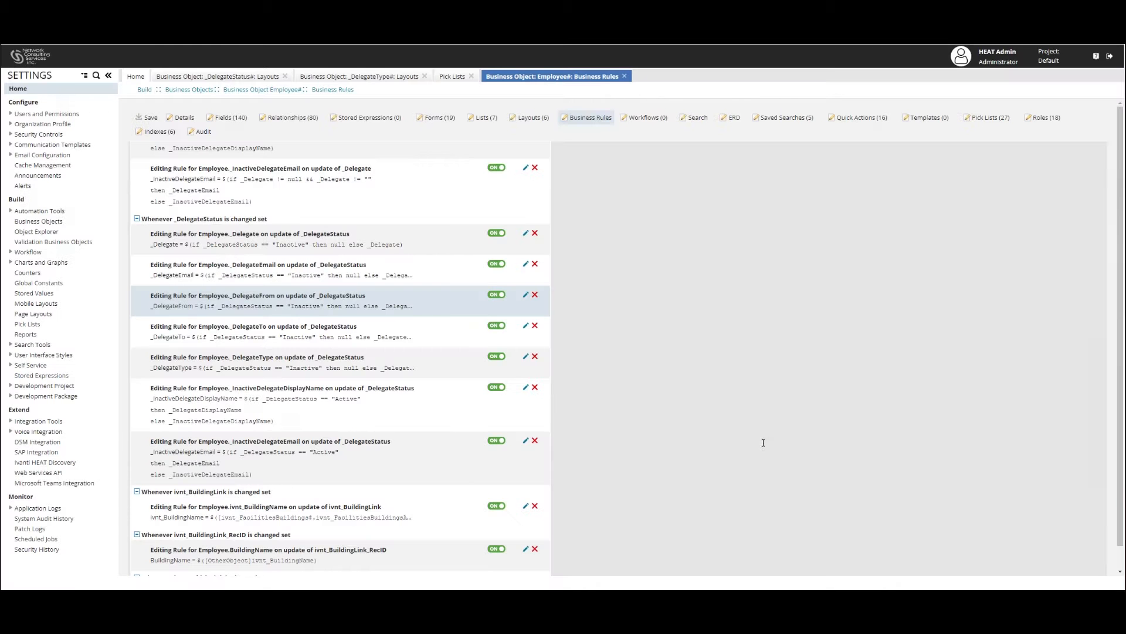
click(525, 326)
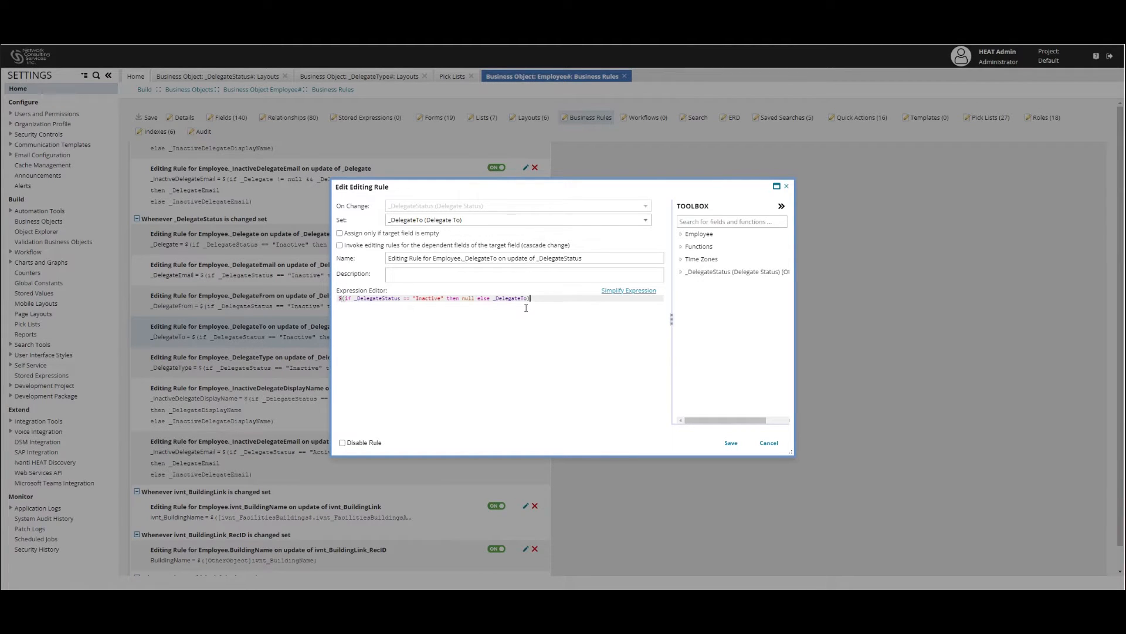
click(768, 442)
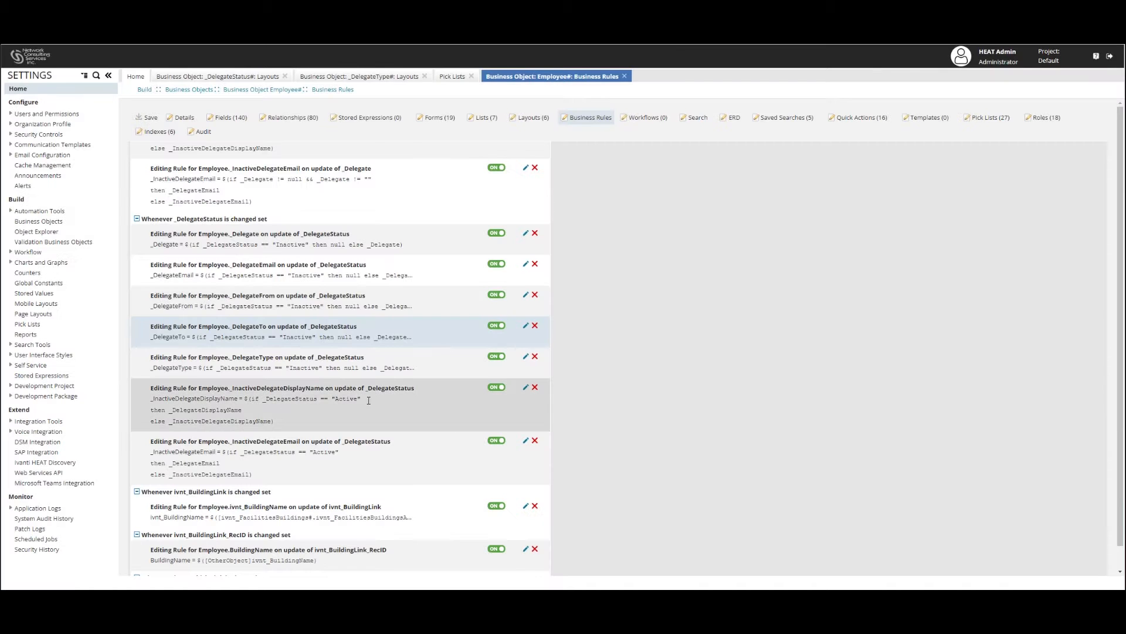
click(526, 356)
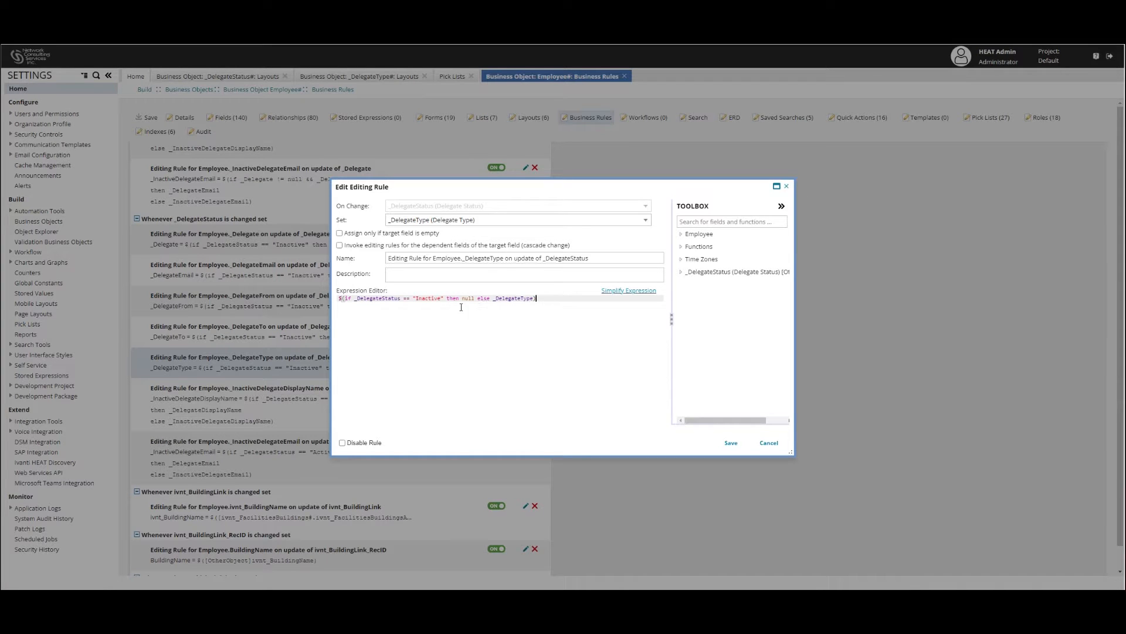
click(769, 444)
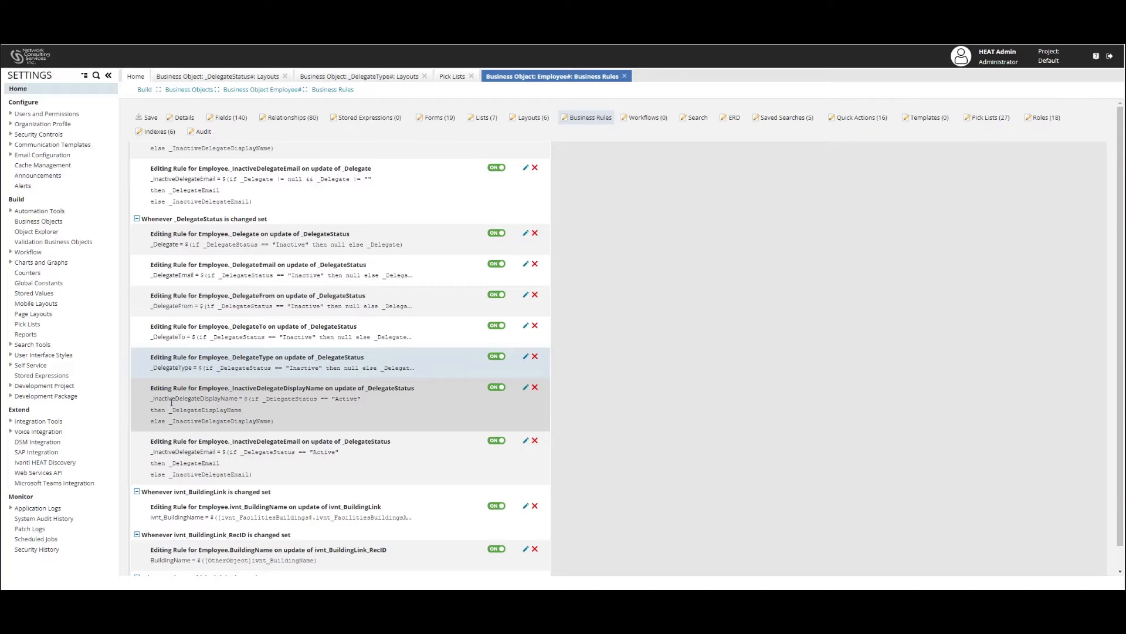
Examine the _InactiveDelegateDisplayName and _InactiveDelegateEmail editing rules triggered by a _DelegateStatus change, and return to the start of the rules.
click(525, 388)
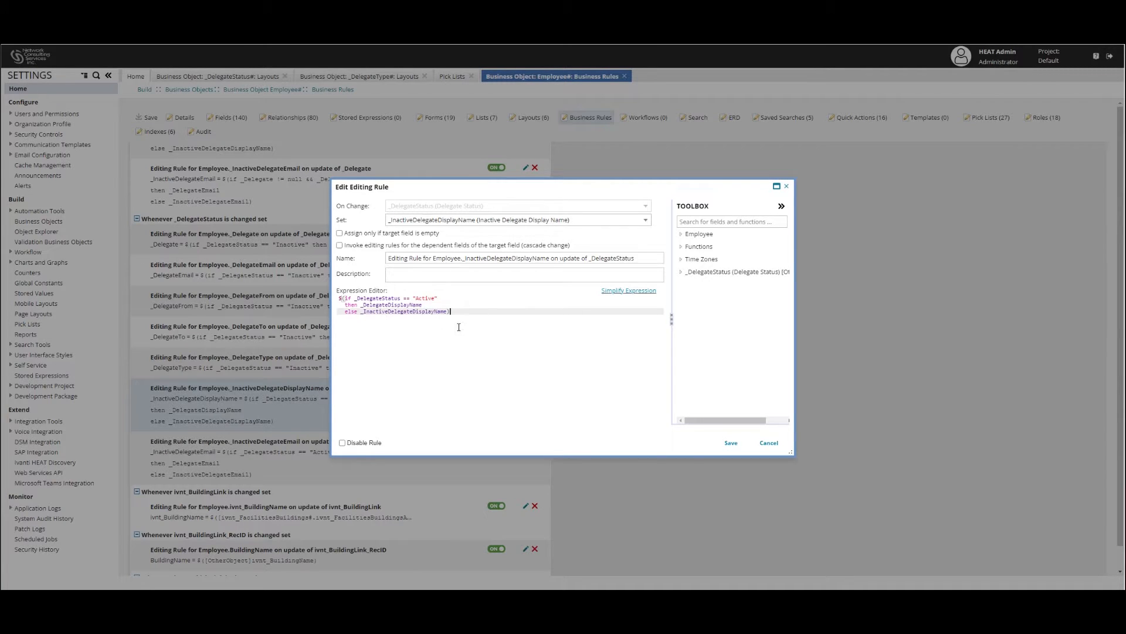
click(768, 443)
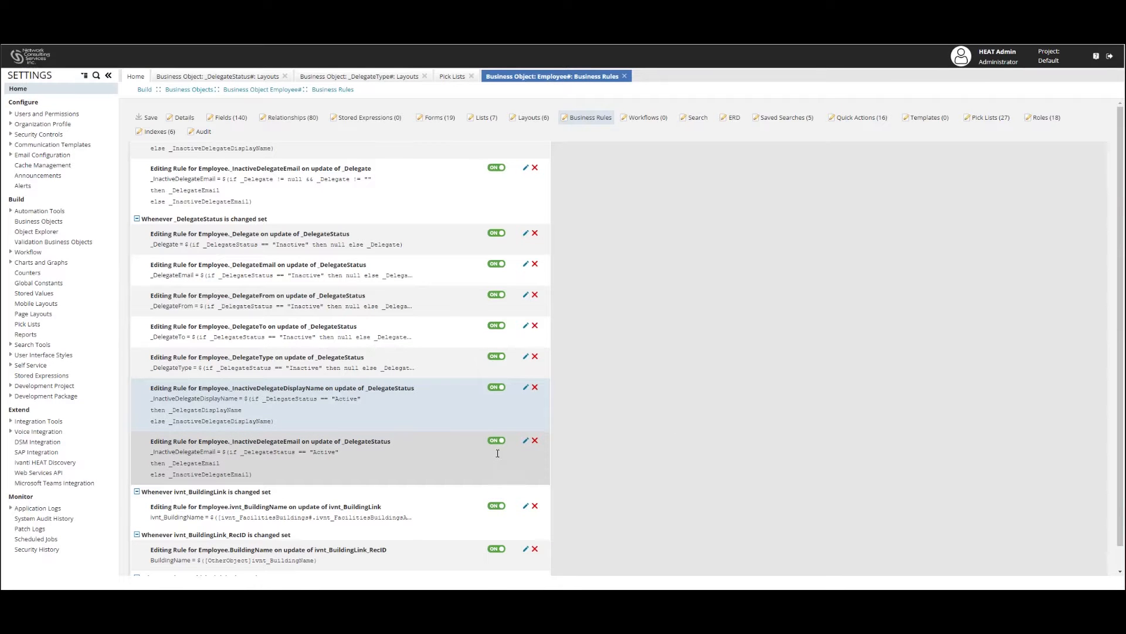
click(526, 441)
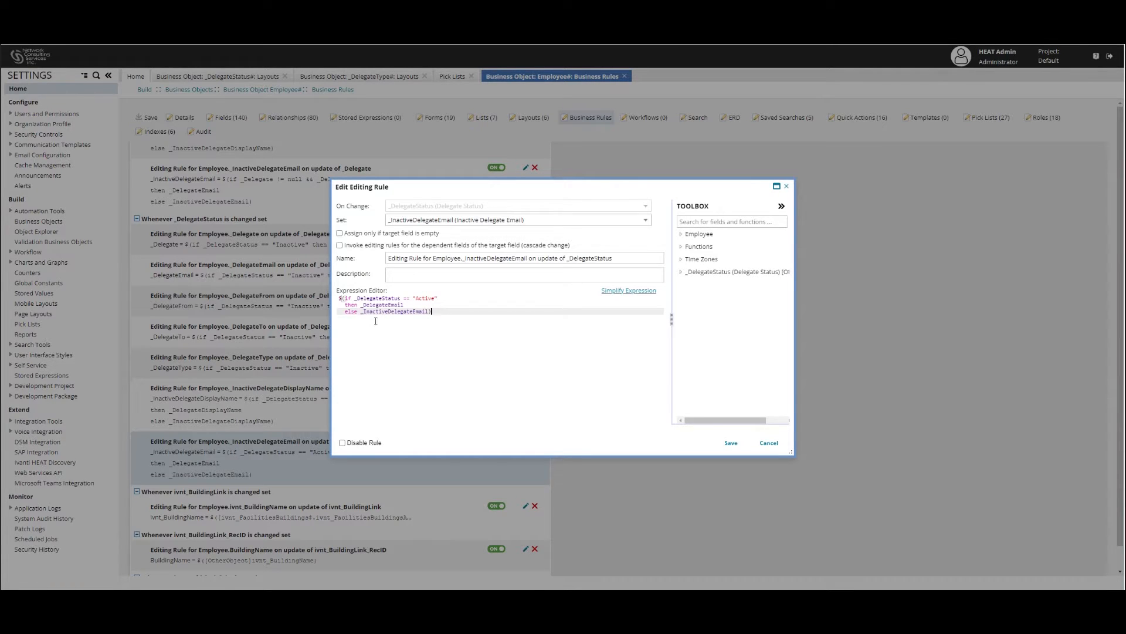
click(768, 443)
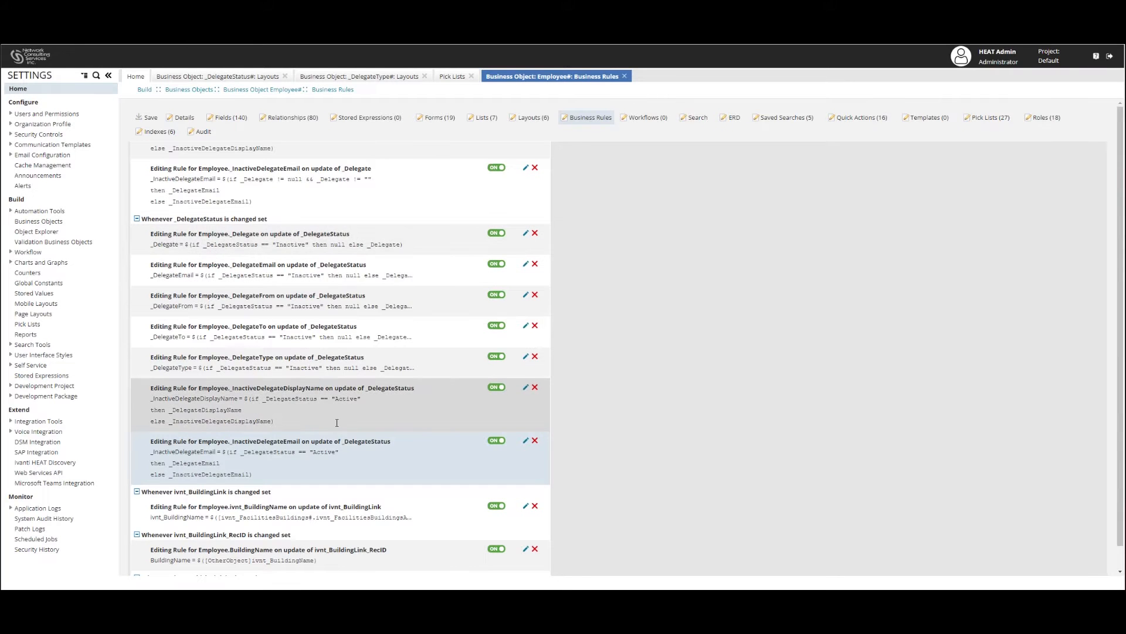
scroll(309, 424, up, 10)
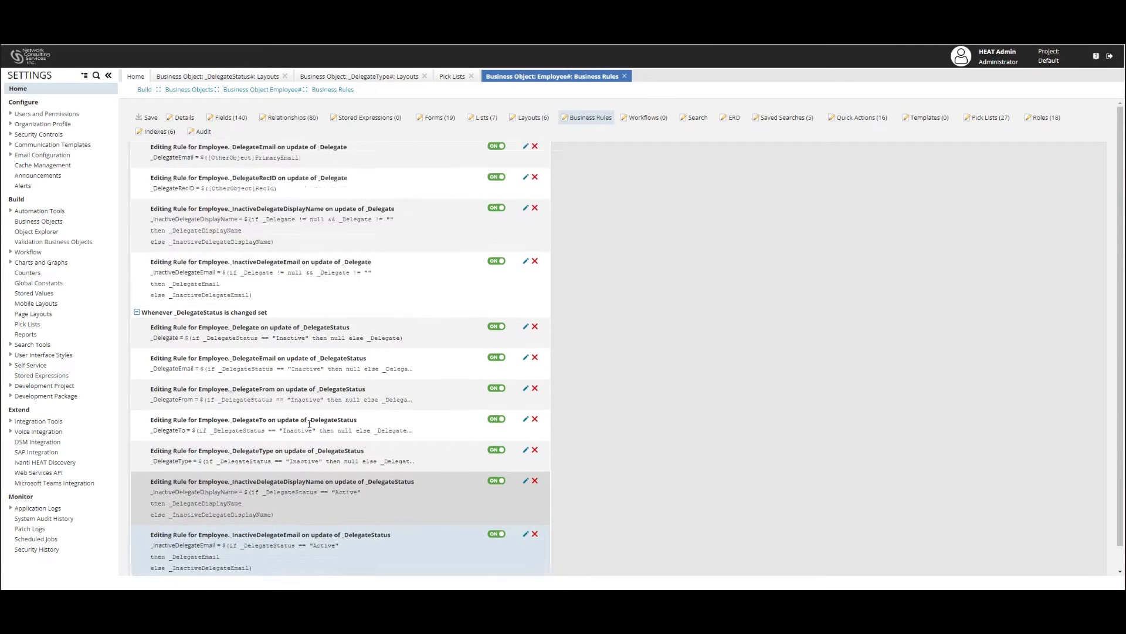
scroll(310, 422, up, 3)
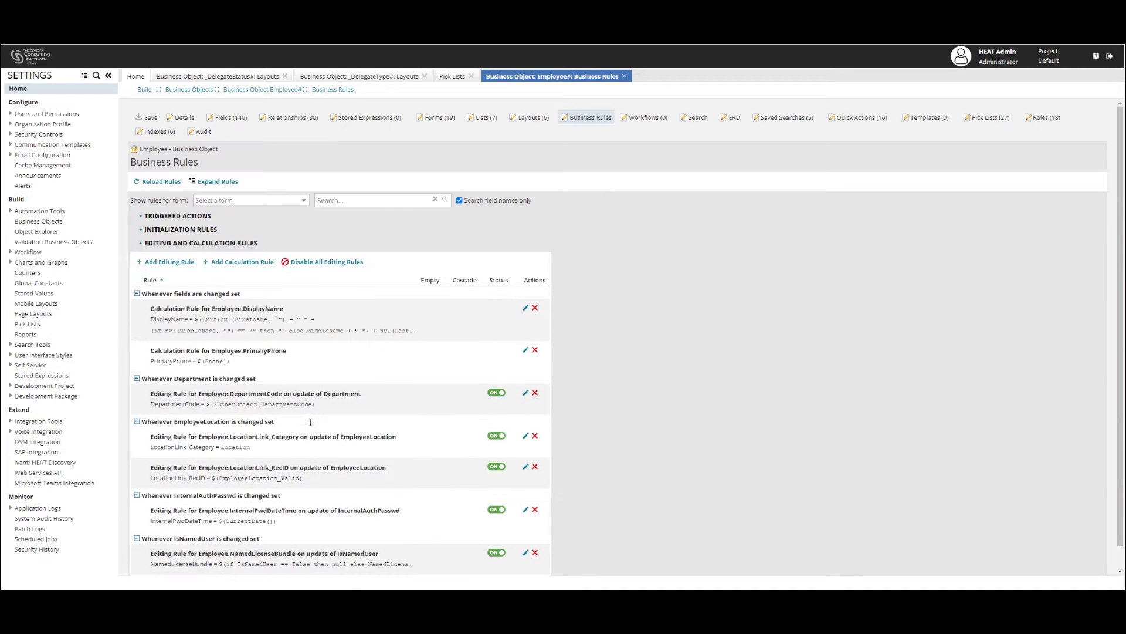
Examine the _Notify Delegate When Active triggered action's event, action type and email template, and cancel without changes.
click(151, 242)
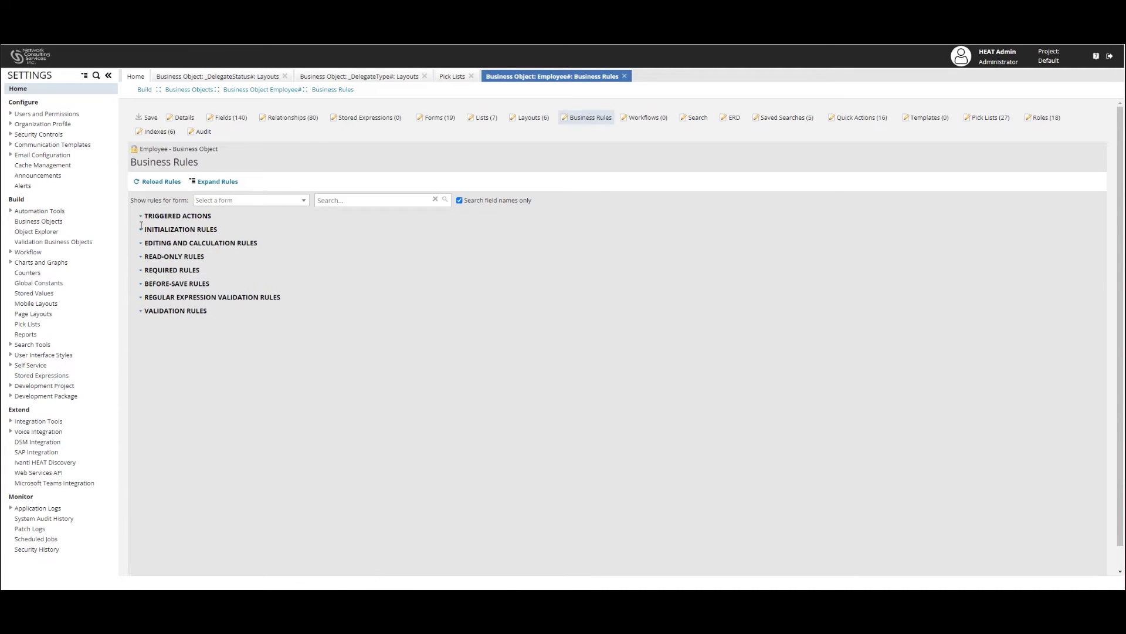
click(192, 217)
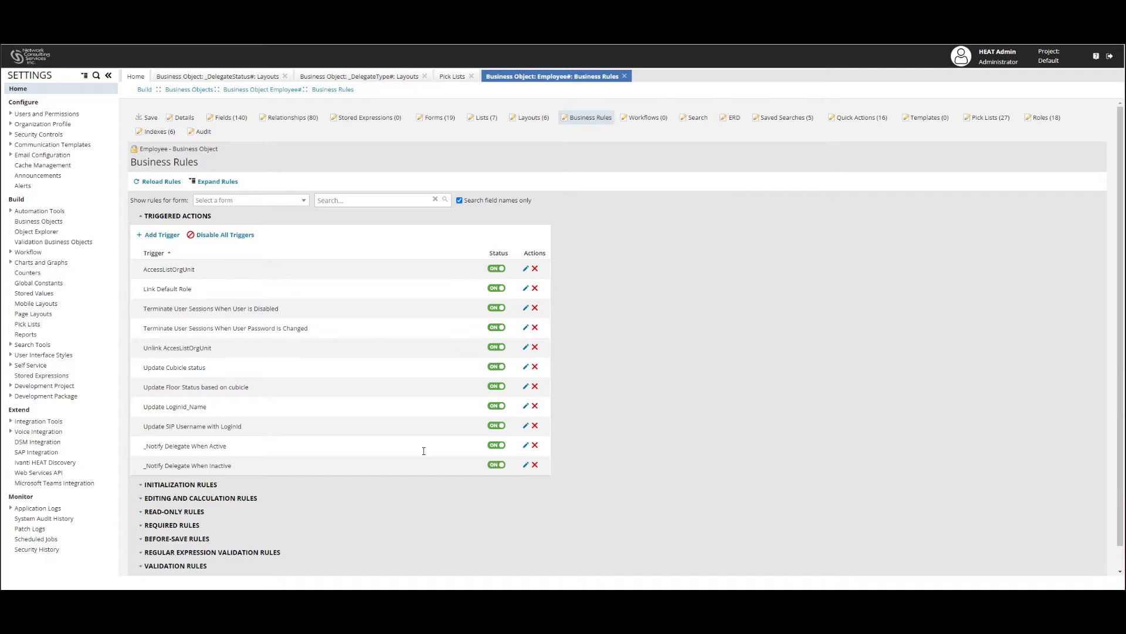
click(525, 444)
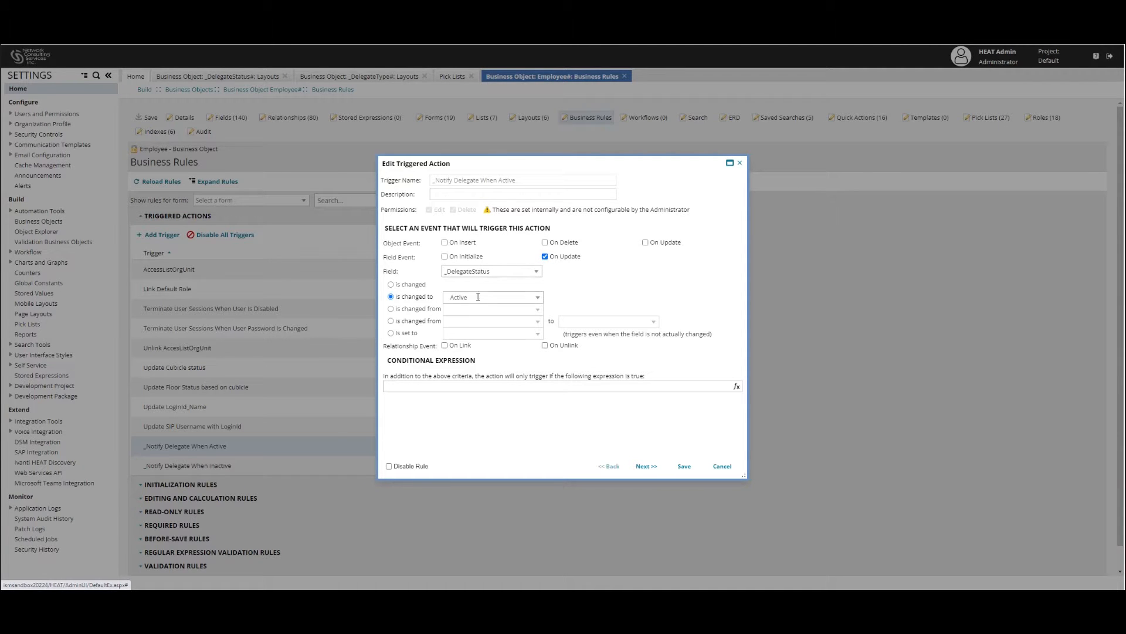
click(645, 466)
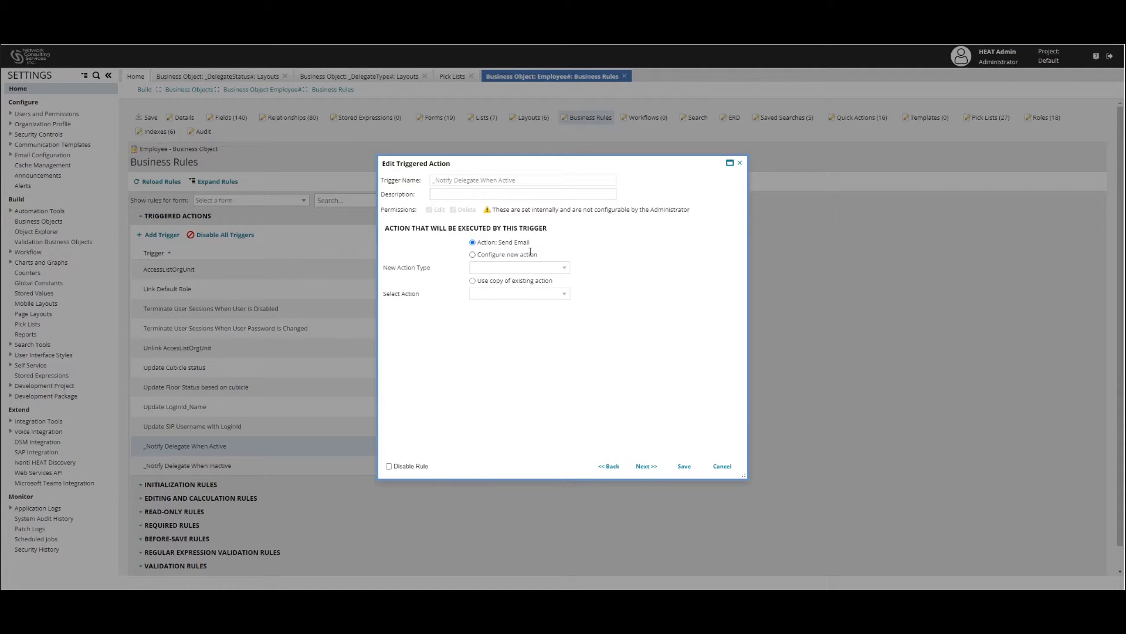
click(643, 467)
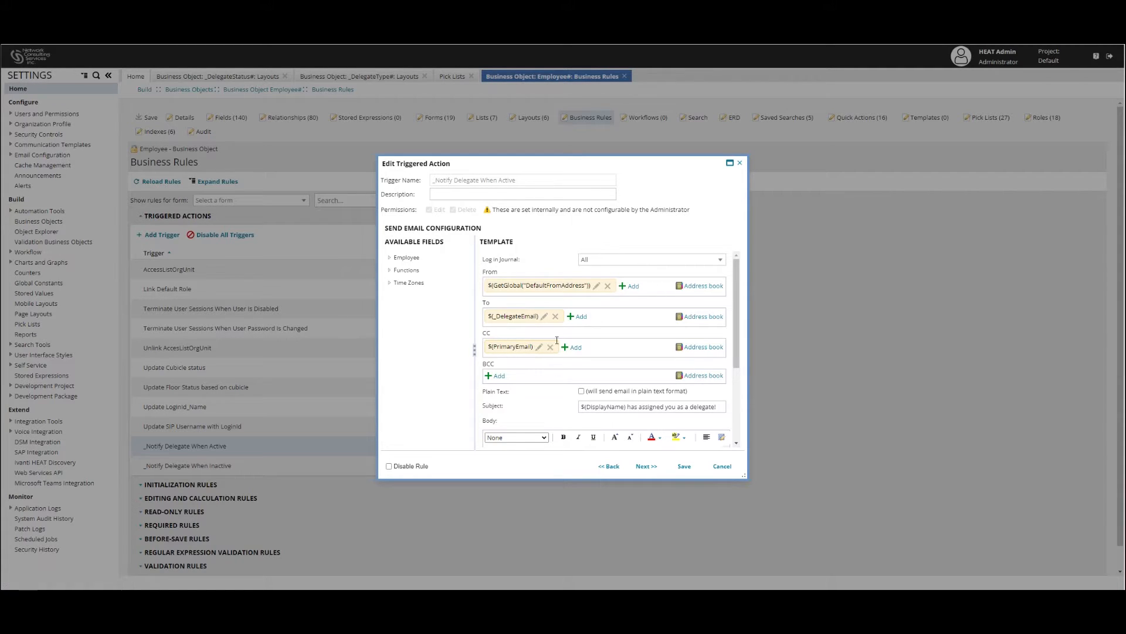
scroll(556, 340, down, 3)
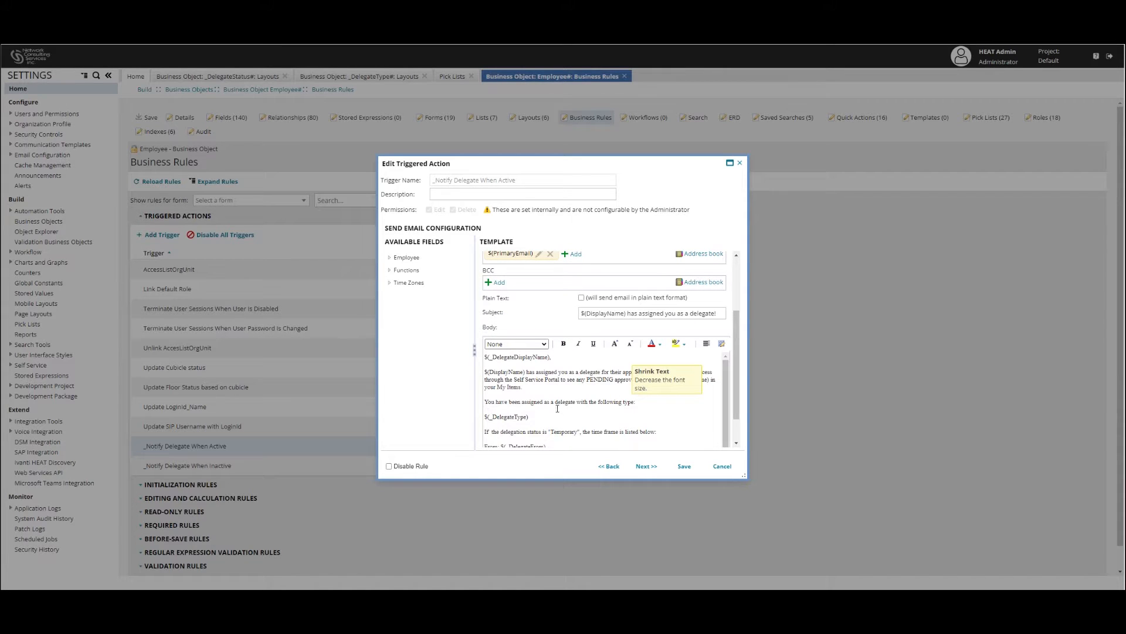
scroll(557, 406, down, 1)
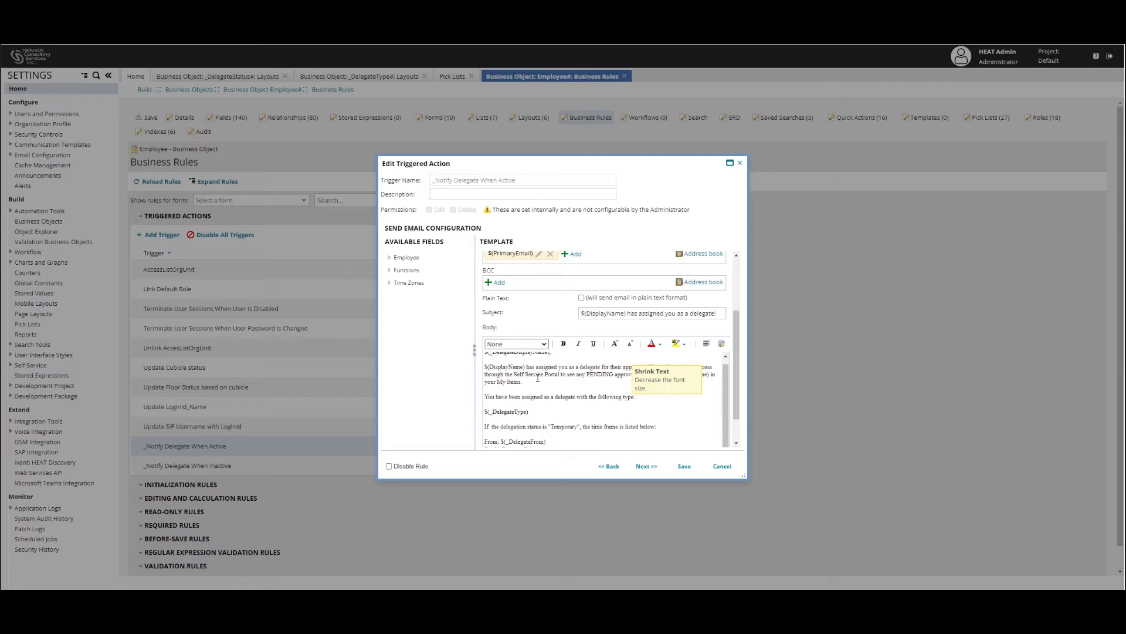
scroll(540, 422, up, 1)
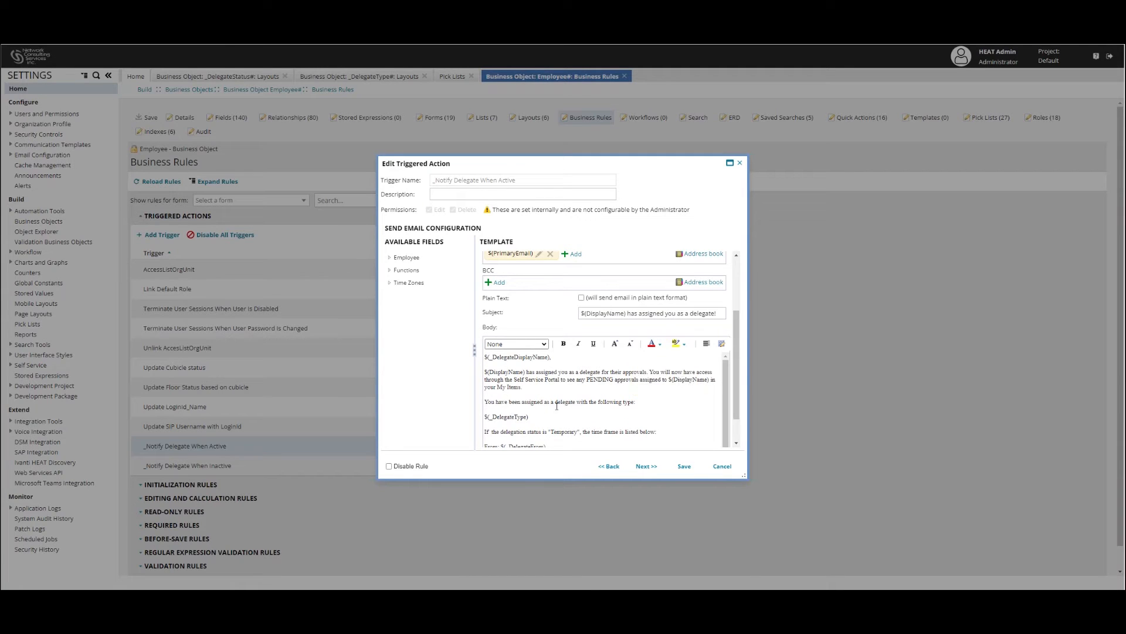
click(726, 466)
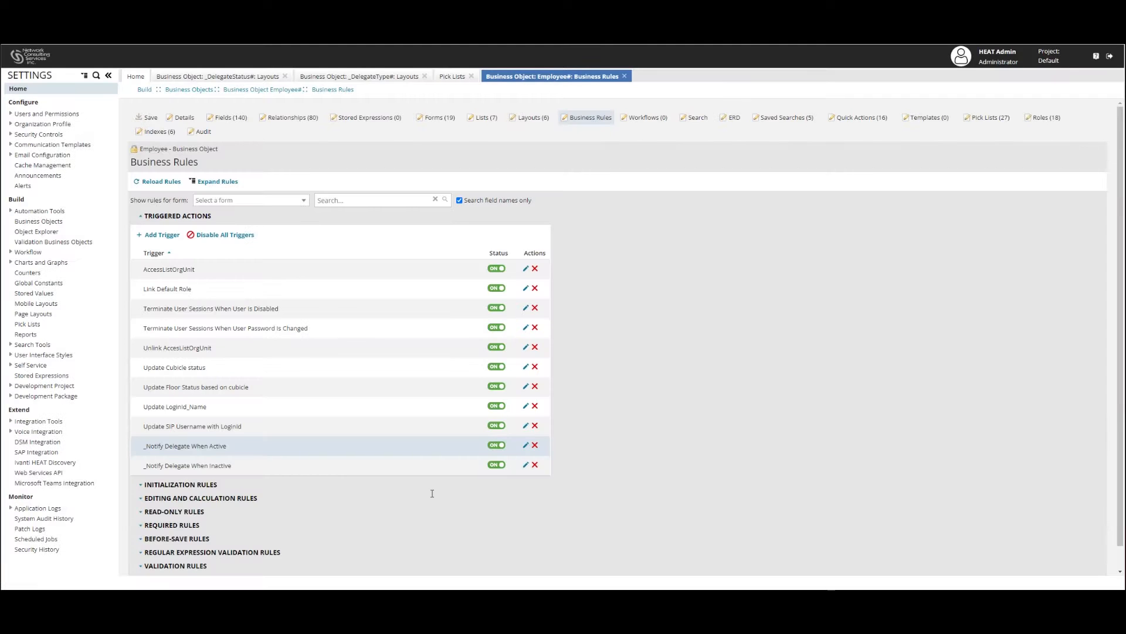
Examine the _Notify Delegate When Inactive triggered action's event, action type and email template, and cancel without changes.
click(525, 464)
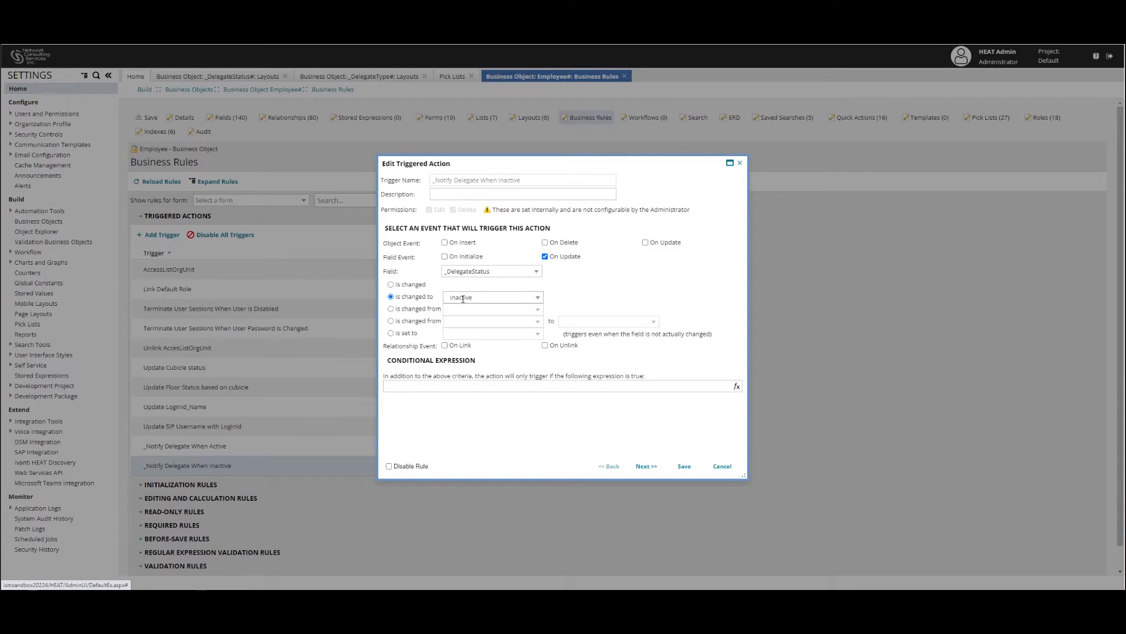
click(638, 466)
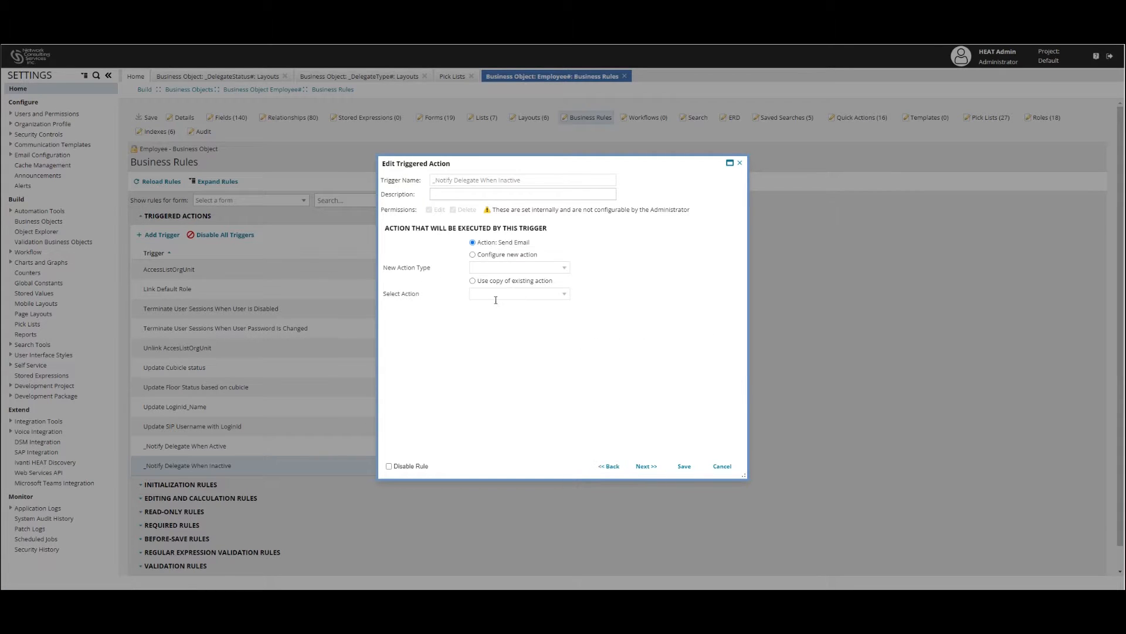
click(646, 468)
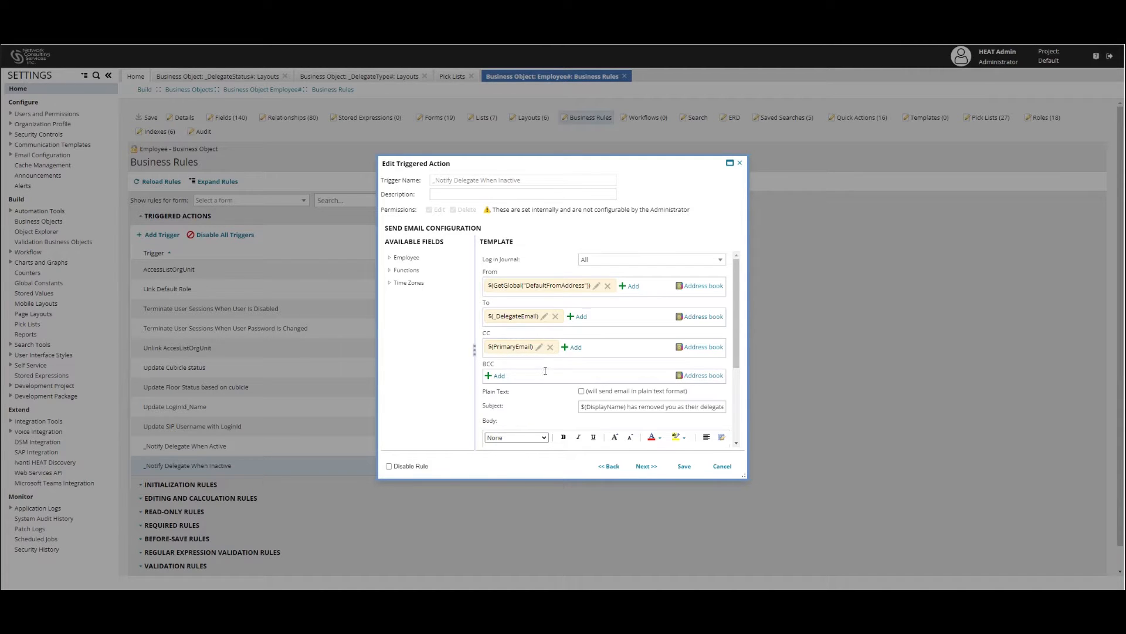
scroll(545, 369, down, 3)
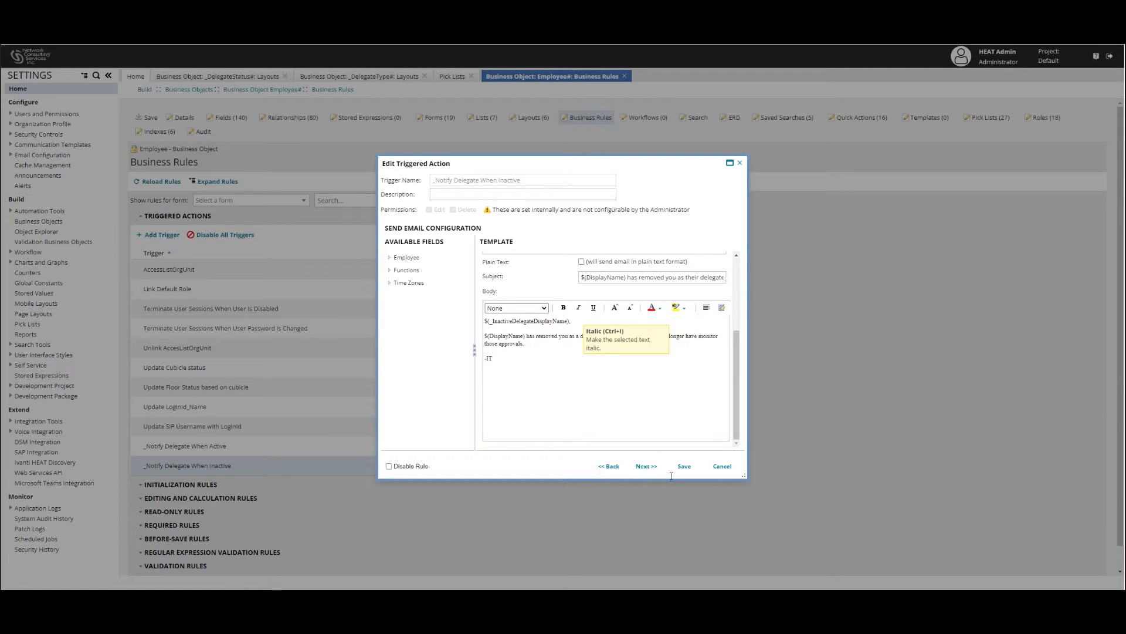
click(720, 466)
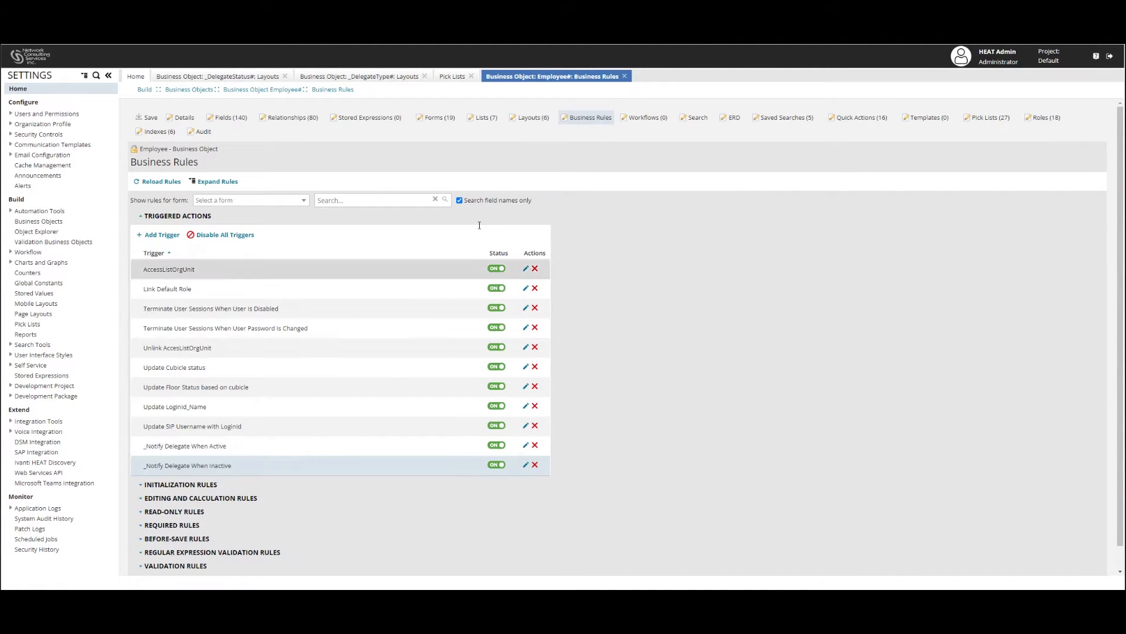
Go to the Employee forms and examine the required expression of Delegate To on the _DelegateDetails.Form form.
click(434, 117)
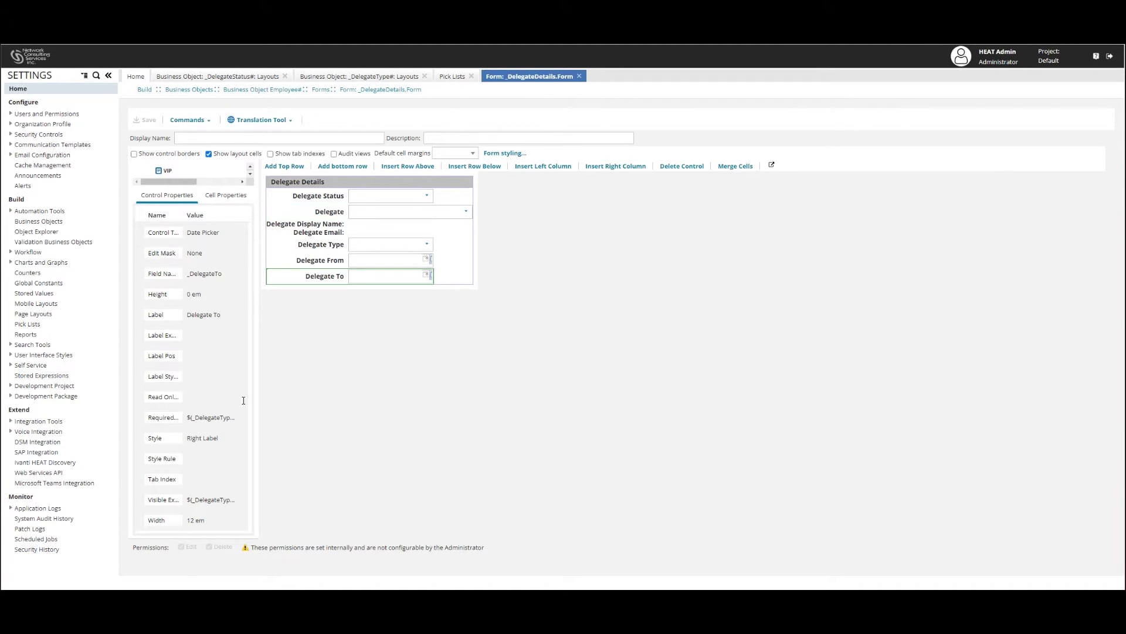
click(234, 417)
click(234, 418)
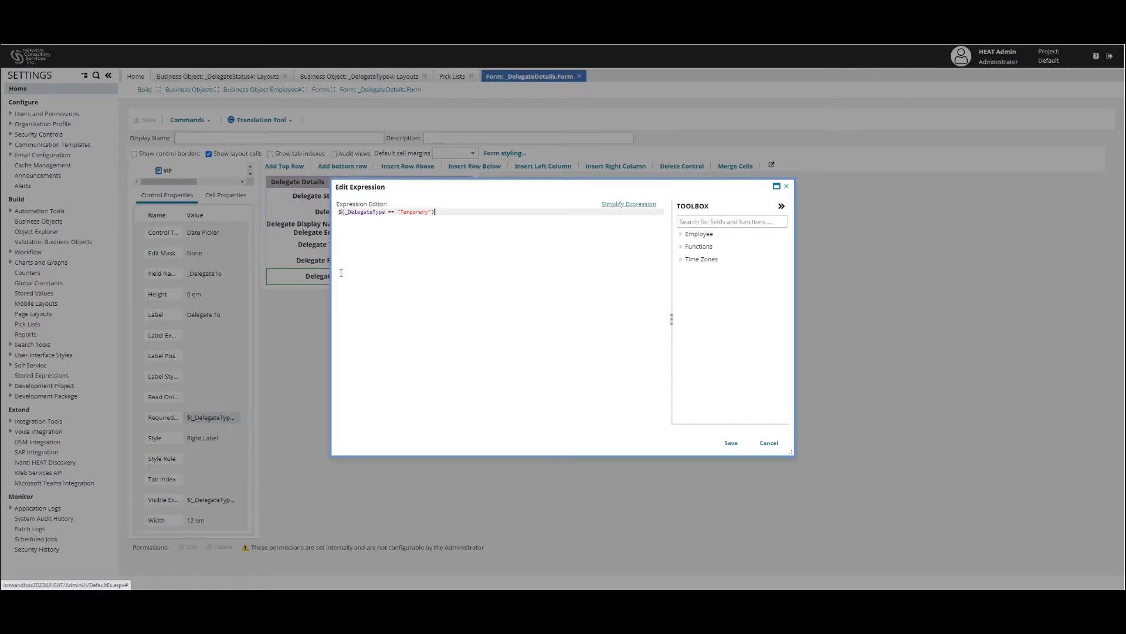
click(766, 443)
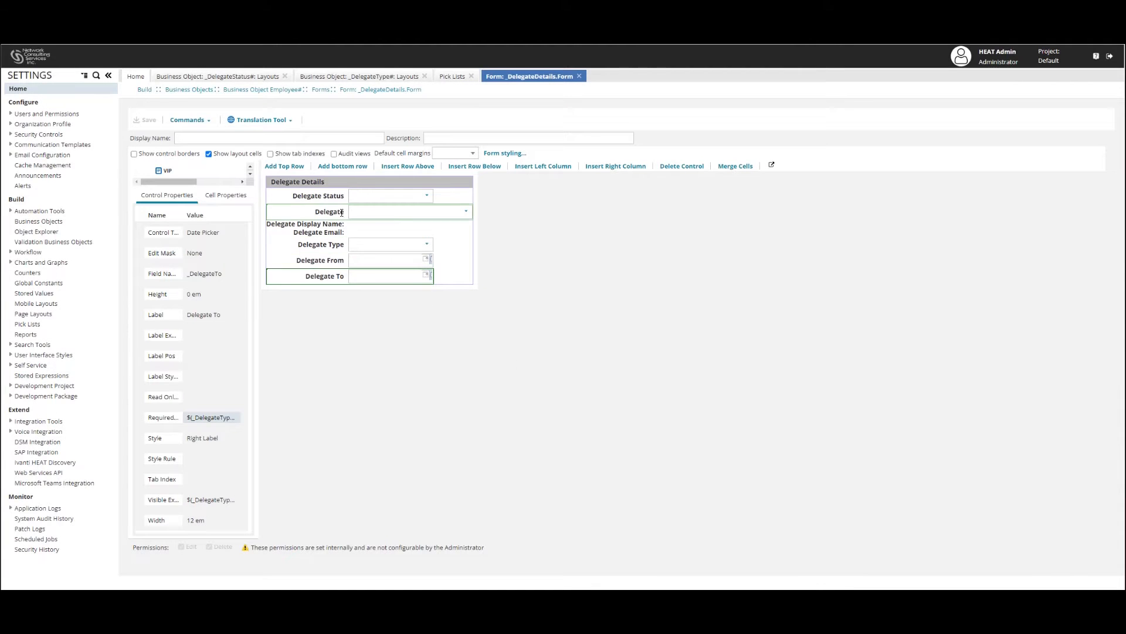
Examine the required expressions of the Delegate and Delegate Type controls on the Delegate Details form, cancelling each without changes.
click(405, 212)
click(224, 439)
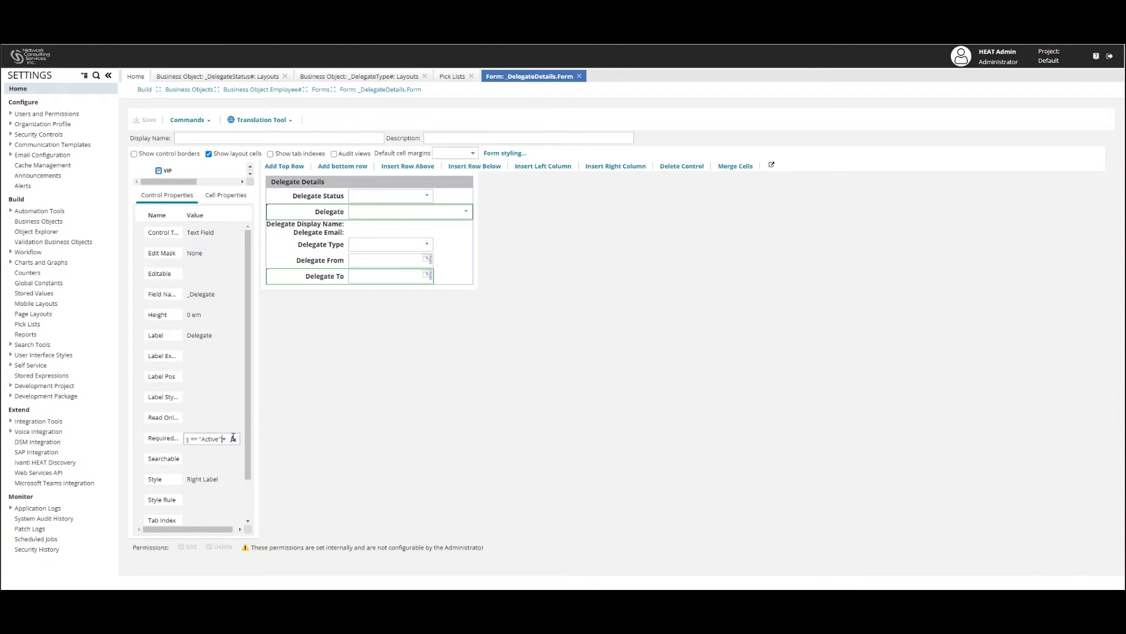
click(233, 439)
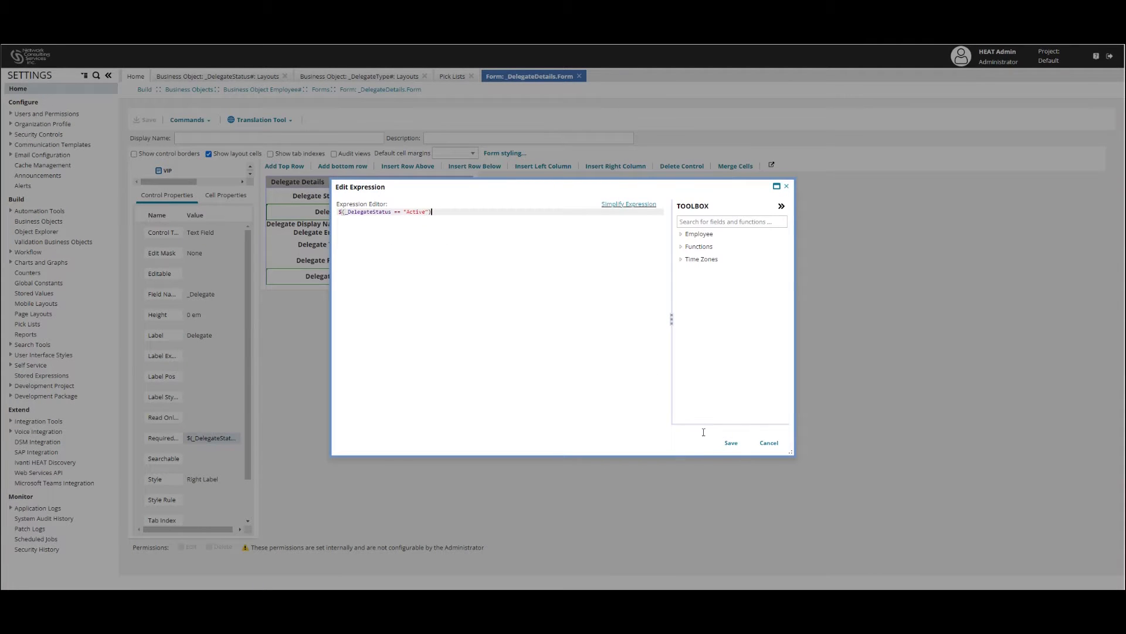
click(770, 442)
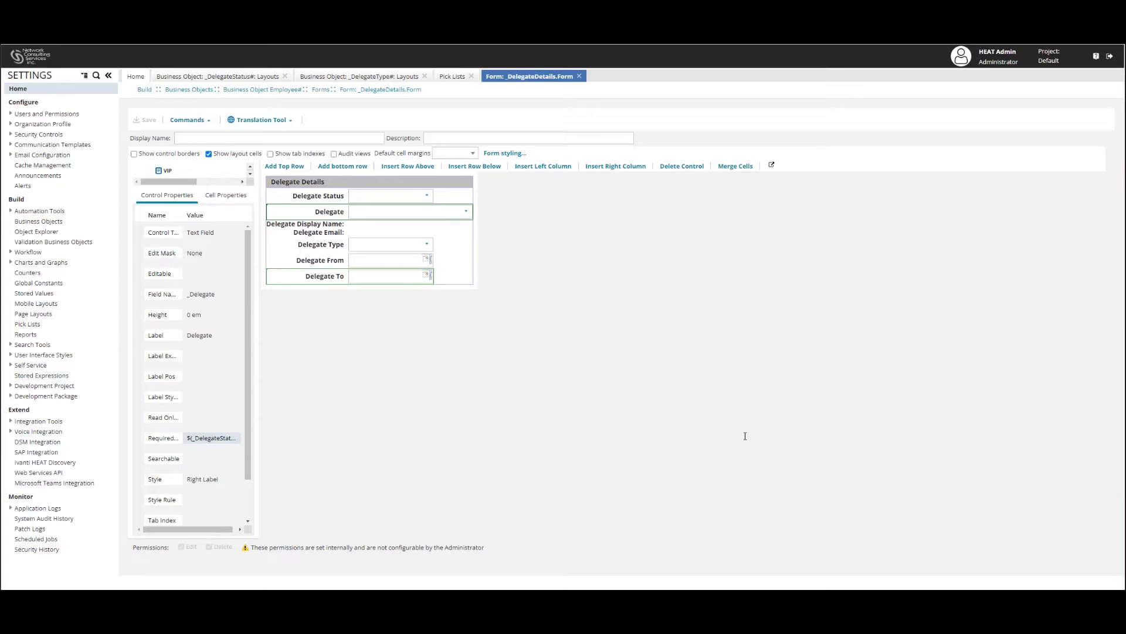
click(356, 245)
click(217, 438)
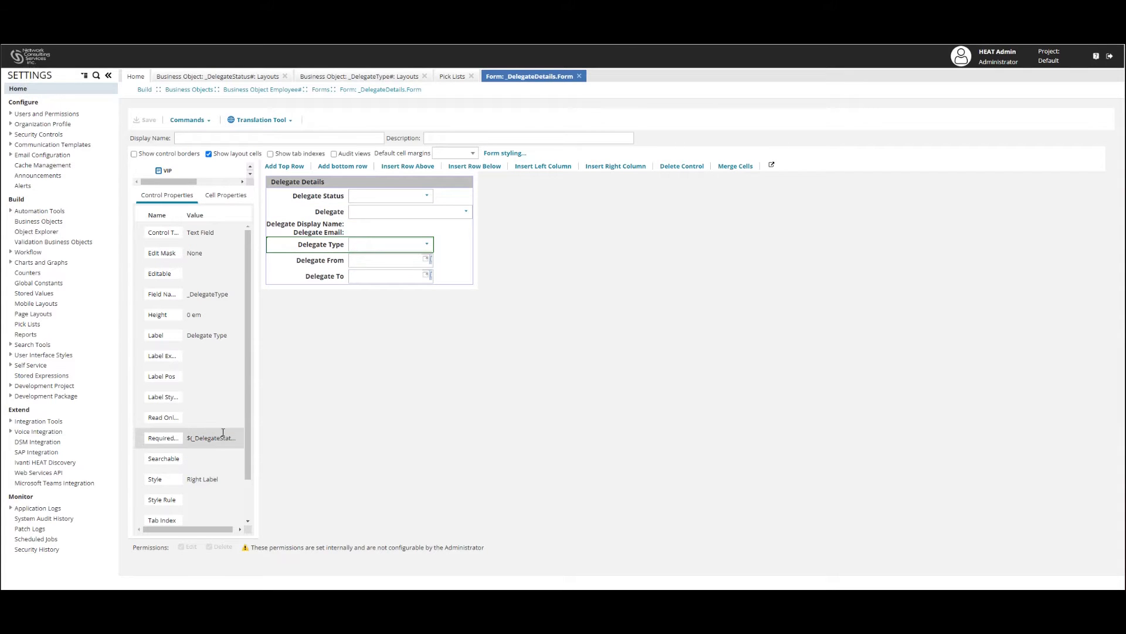
click(233, 439)
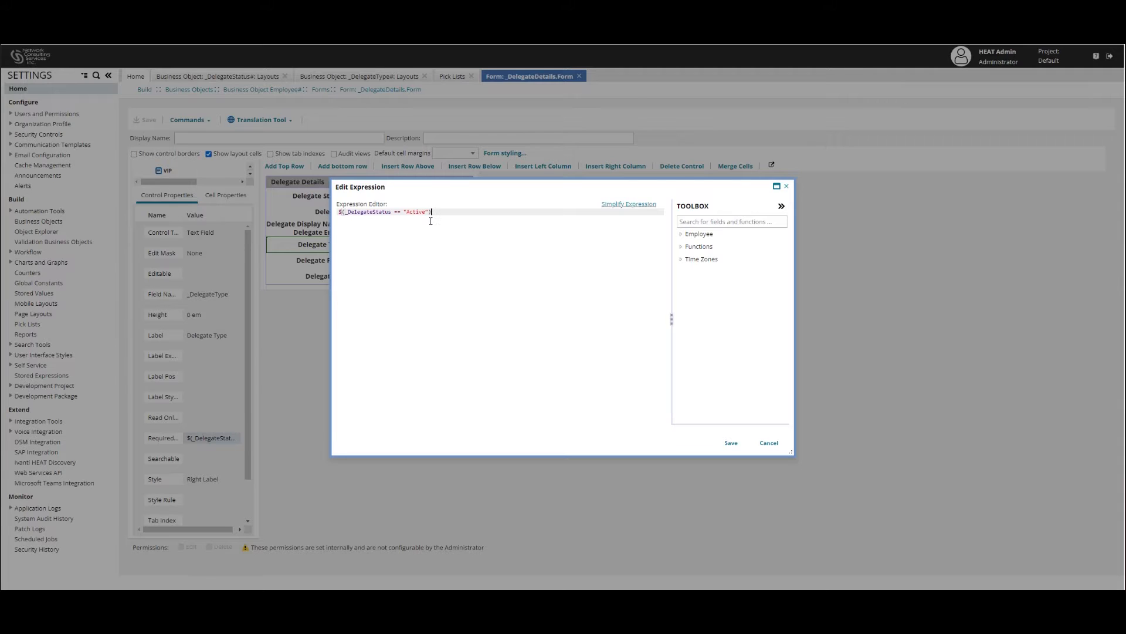
click(769, 443)
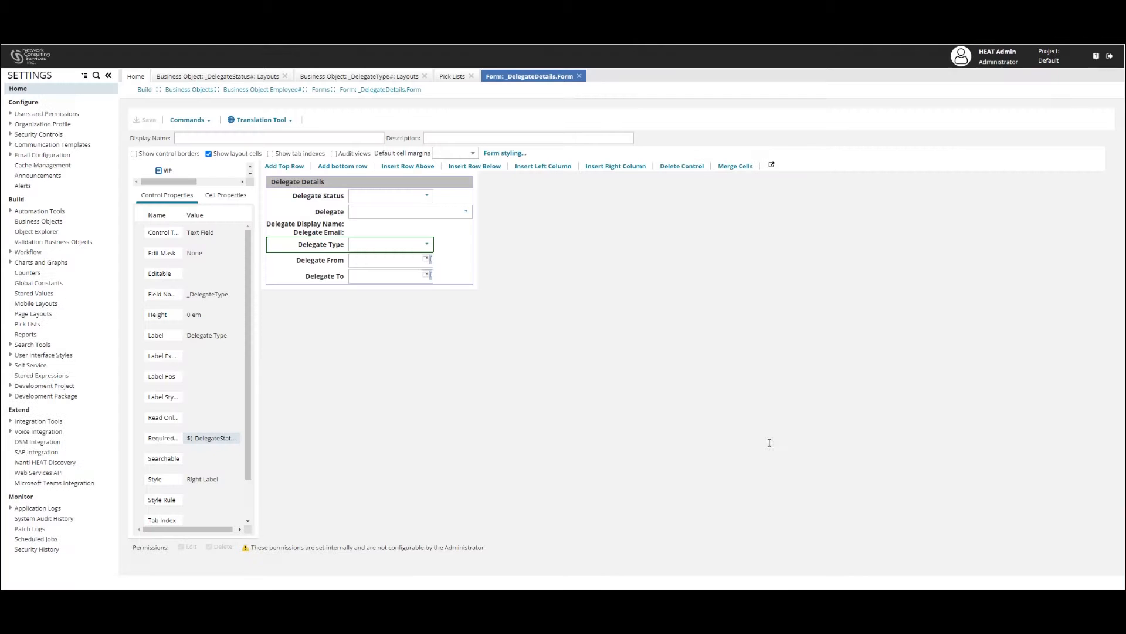
Examine the required and visible expressions of the Delegate From date picker, cancelling each without changes.
click(357, 259)
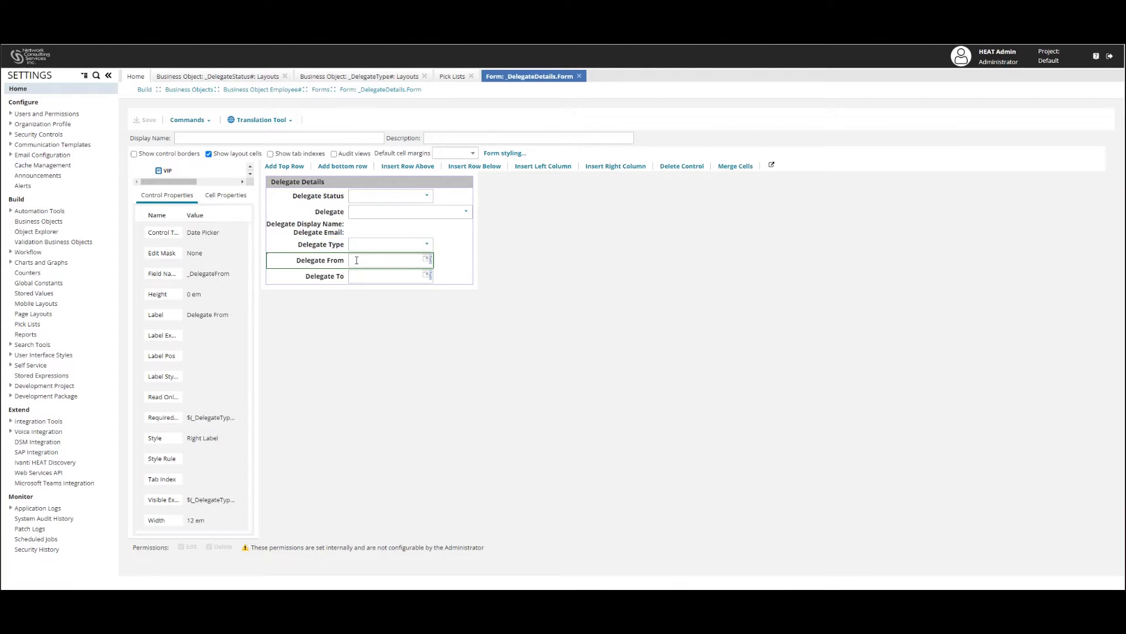
click(227, 417)
click(234, 417)
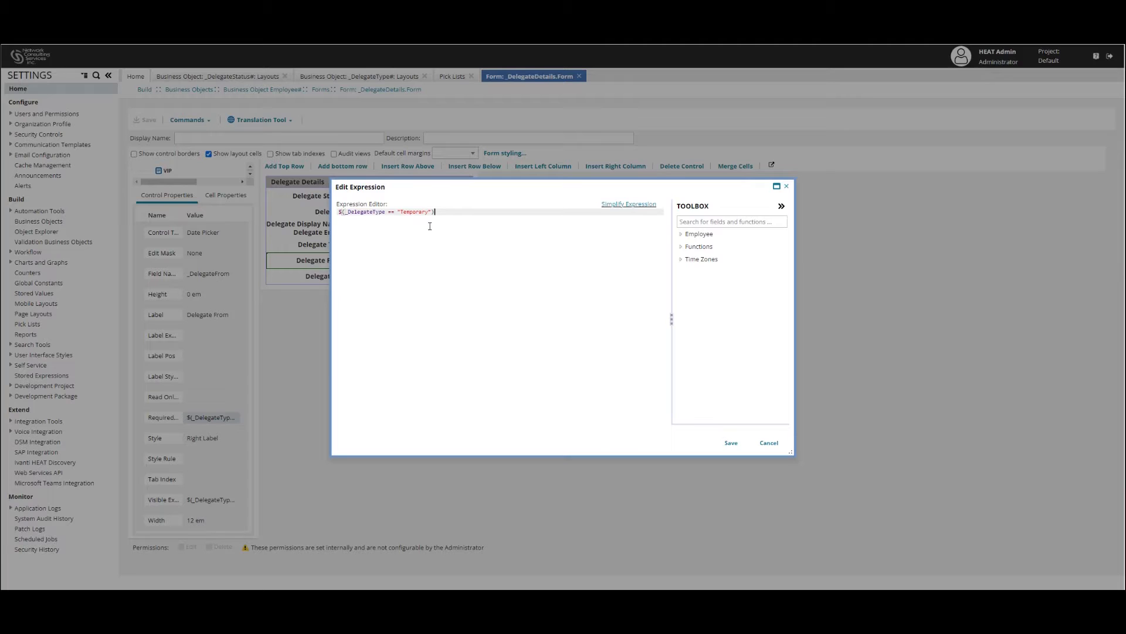
click(769, 442)
click(209, 499)
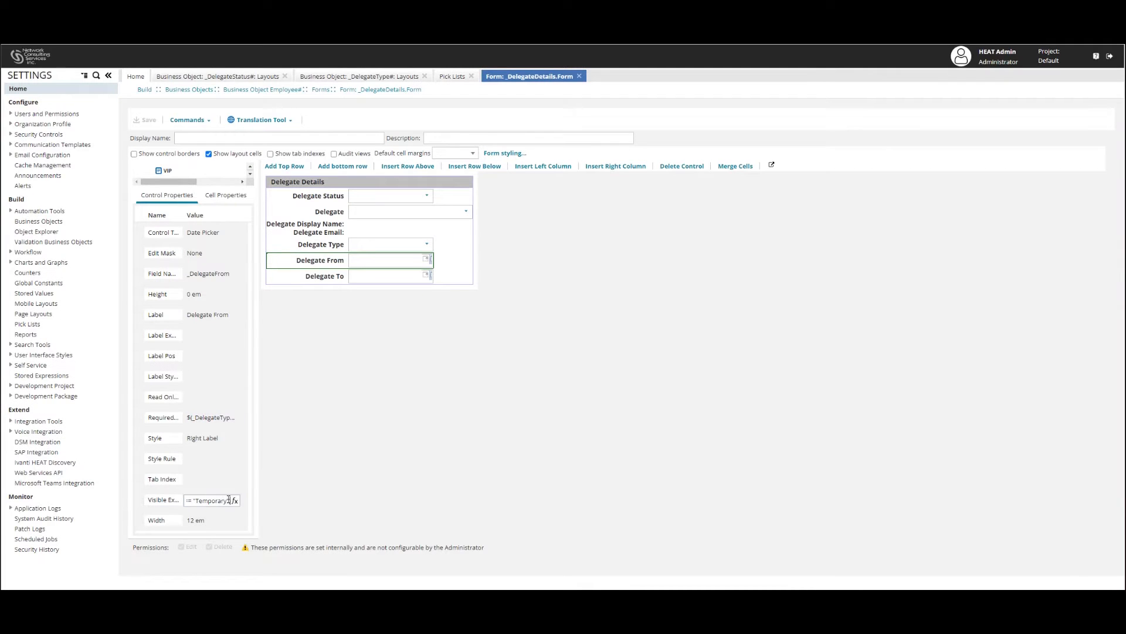
click(235, 499)
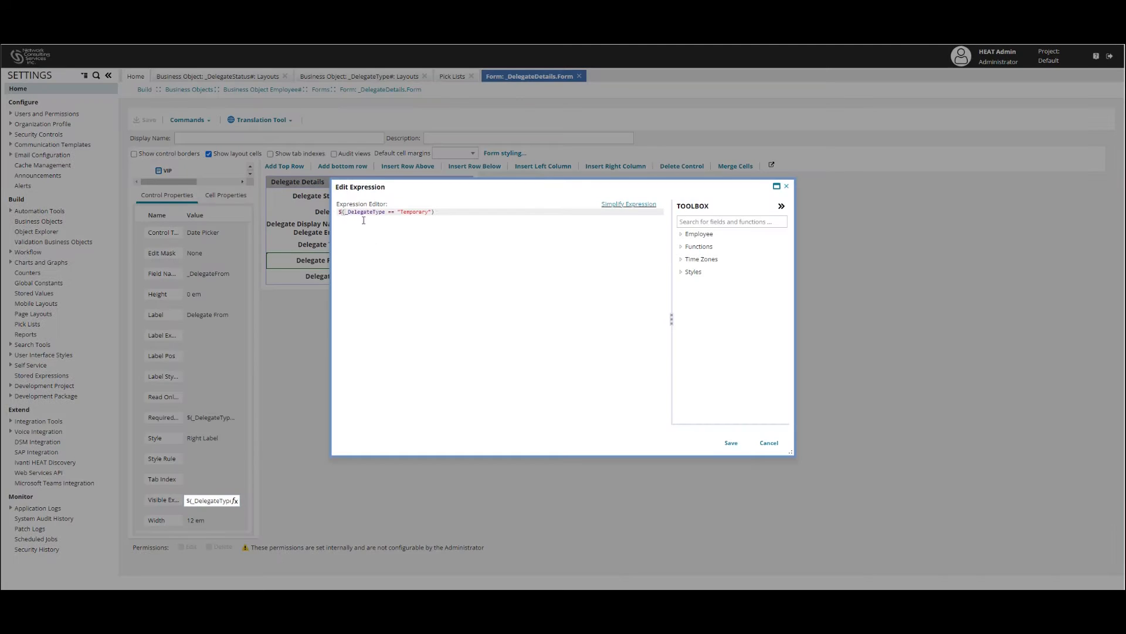
click(769, 442)
Examine both the required and visible expressions of the Delegate To date picker, cancelling each without changes.
click(367, 277)
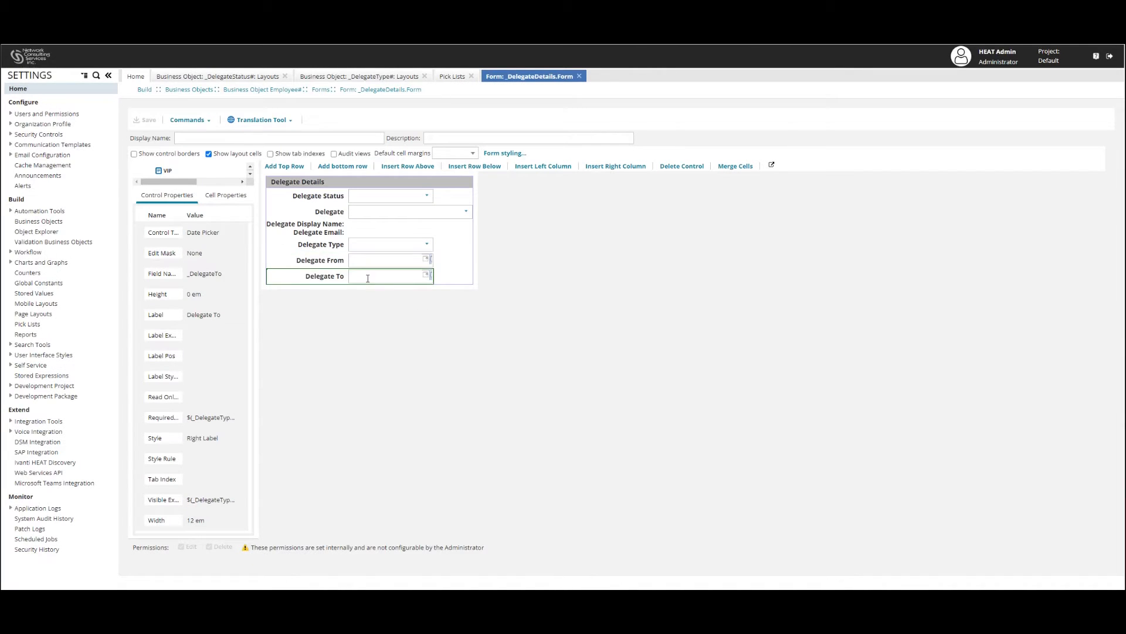
click(227, 417)
click(233, 417)
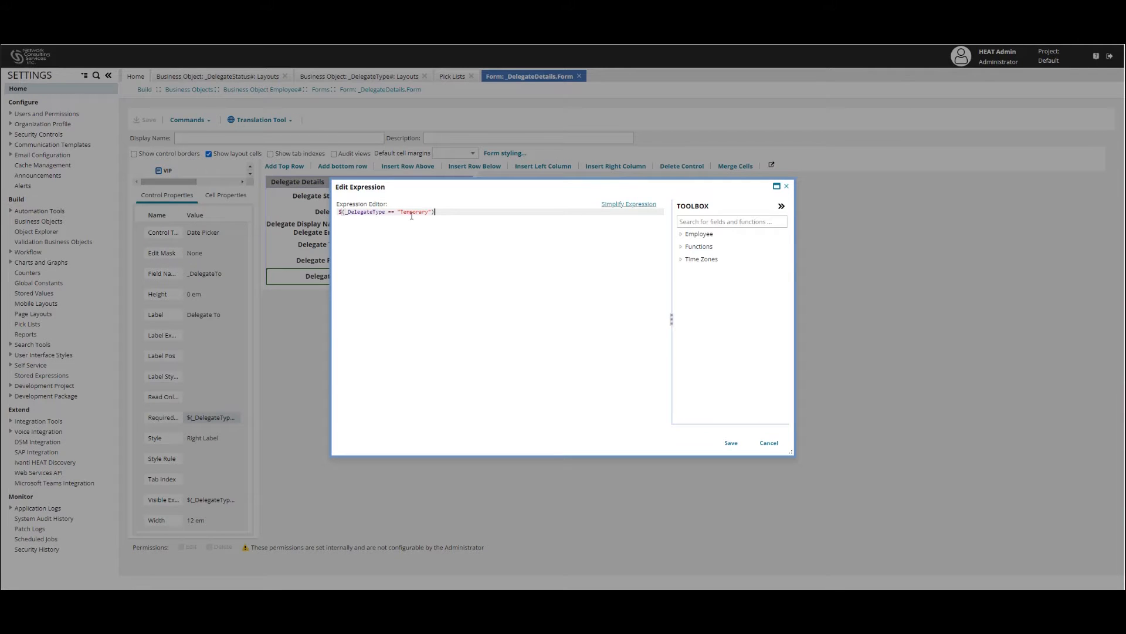
click(768, 445)
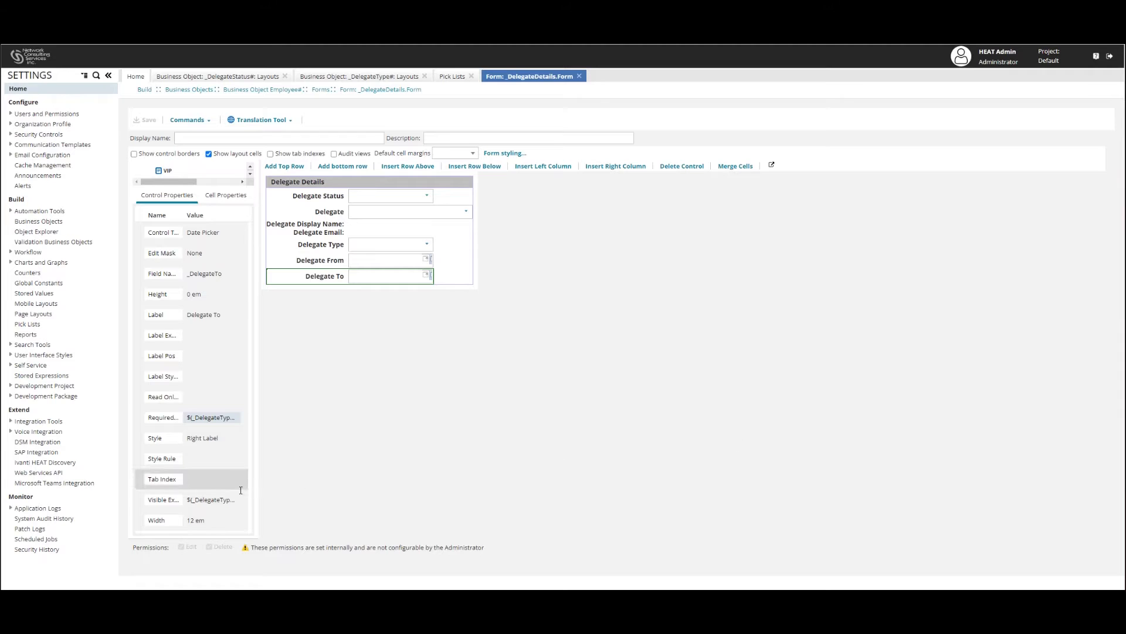
click(210, 500)
click(234, 500)
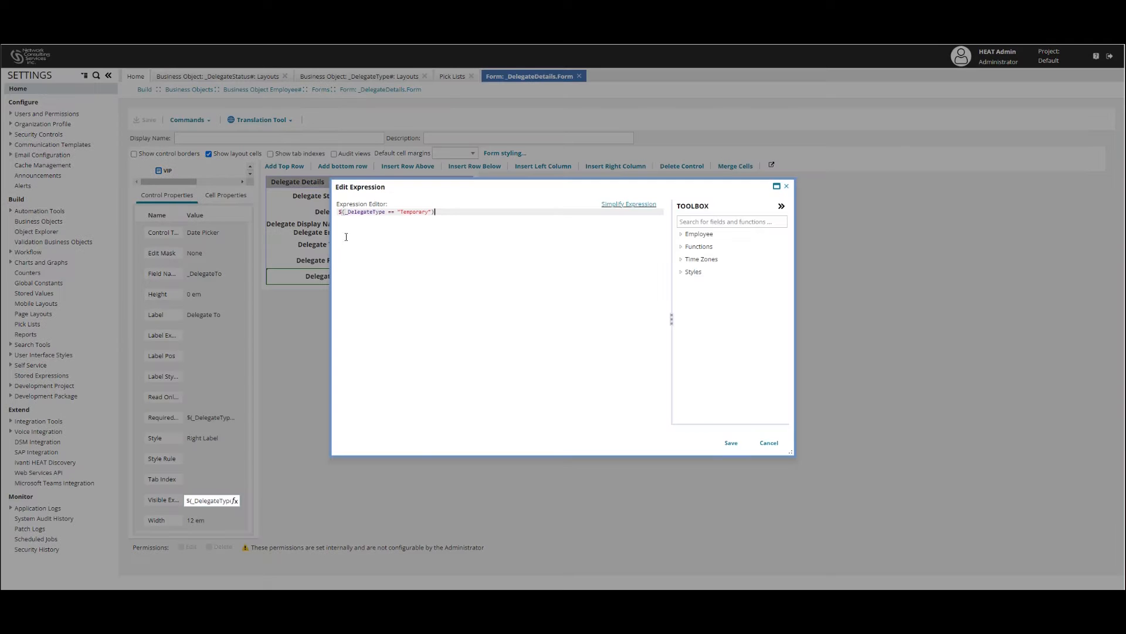
click(767, 444)
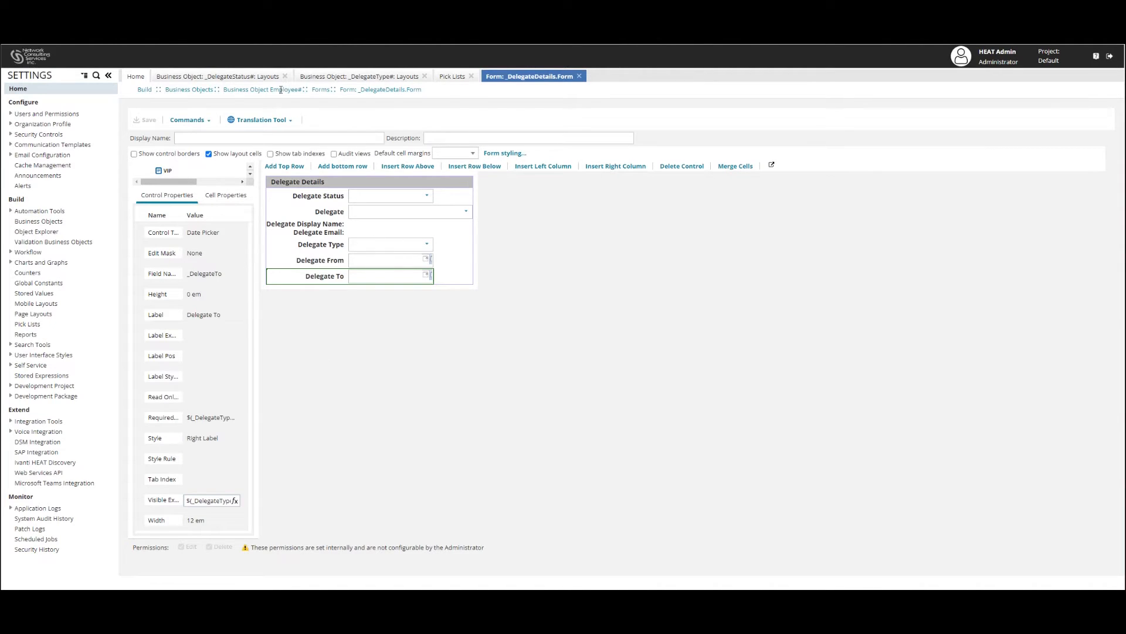
Open the formView view of the Employee business object's Profile.Employee layout.
click(263, 90)
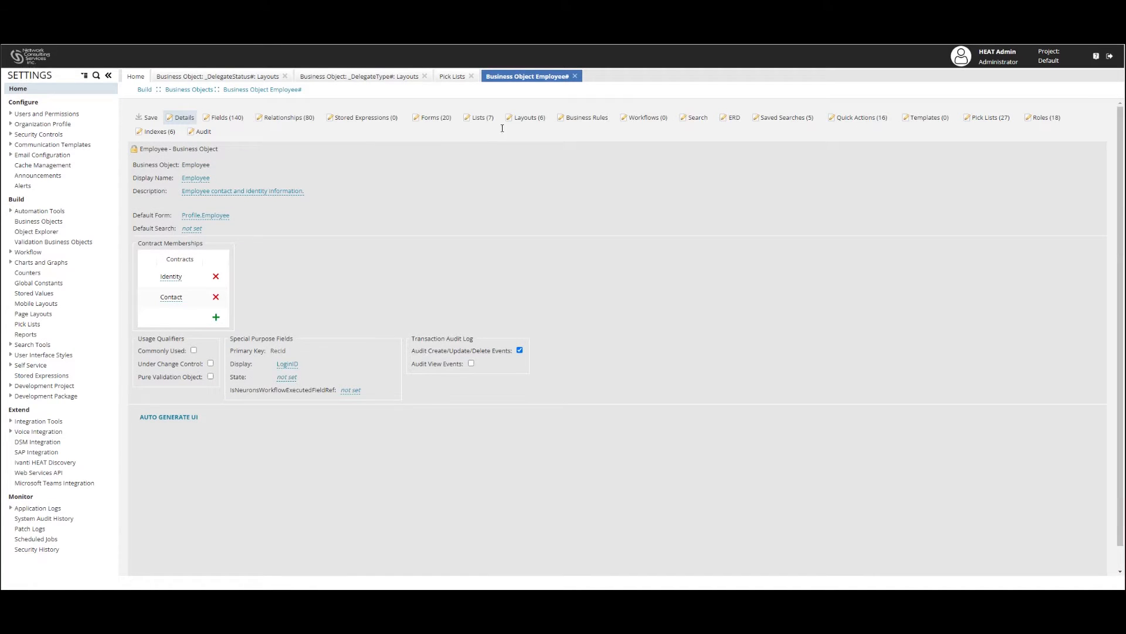
click(526, 117)
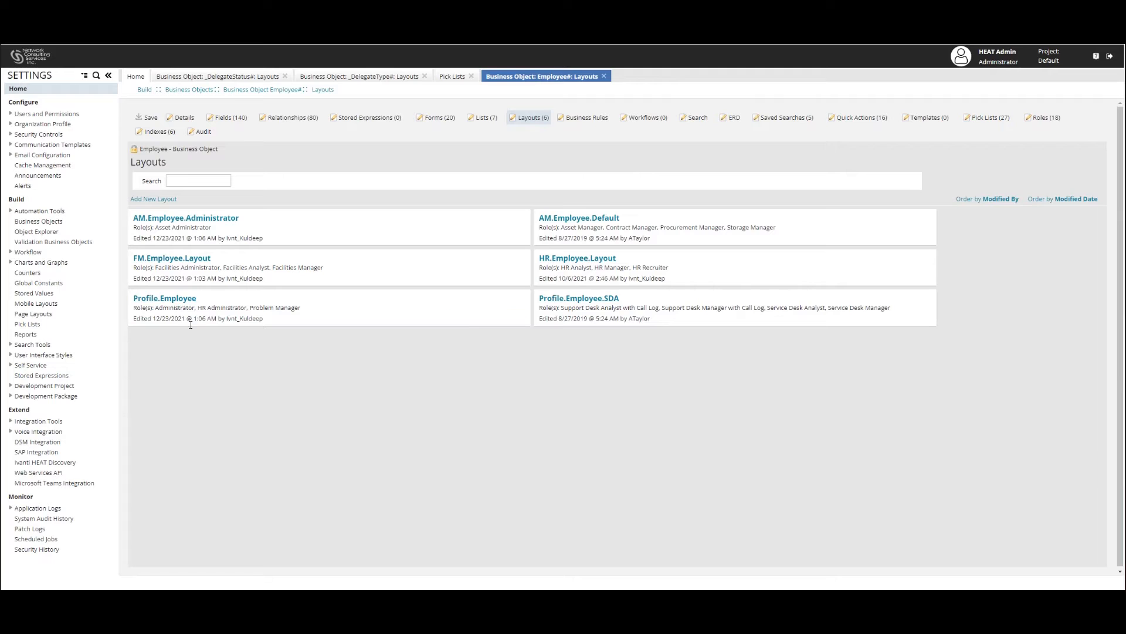
click(169, 298)
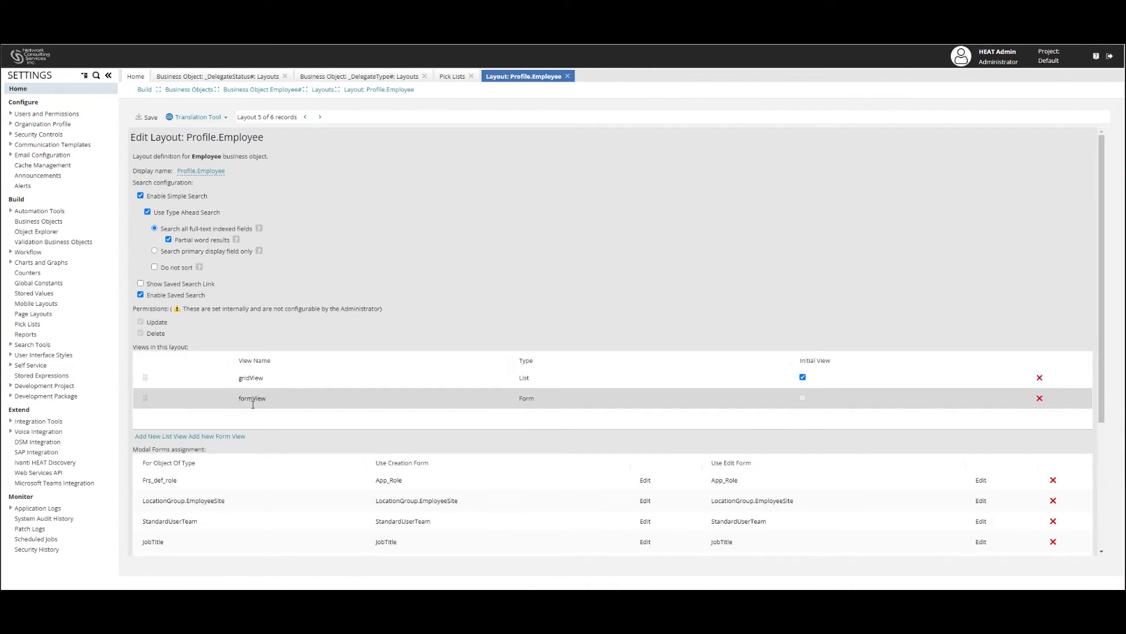
click(253, 397)
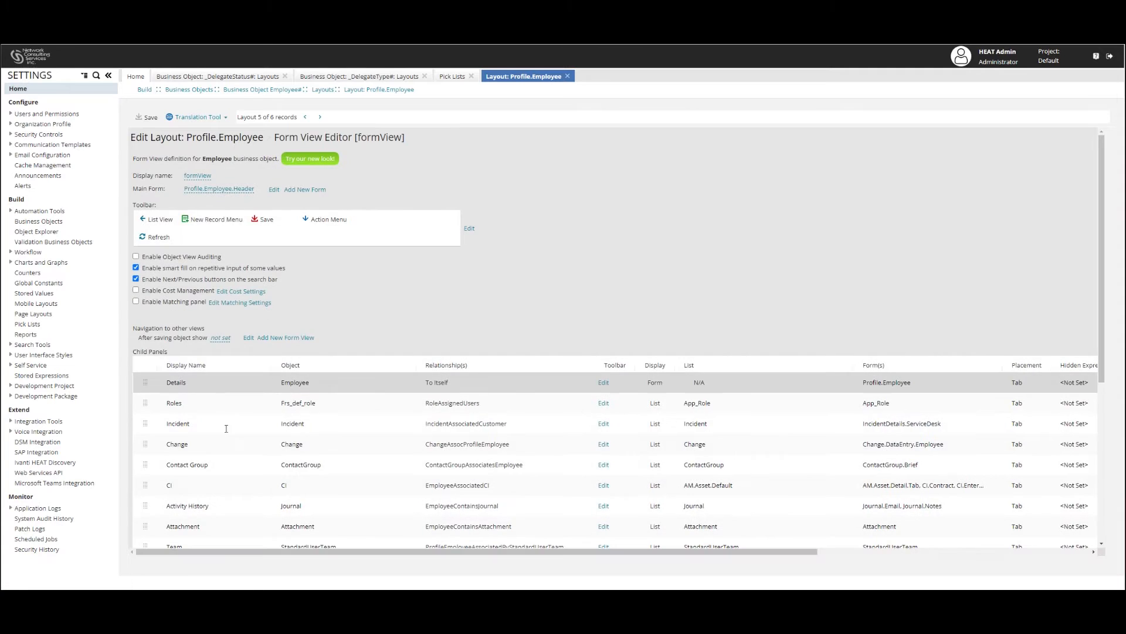
Add a child panel with the display name Delegate to the form view.
scroll(224, 464, down, 3)
scroll(224, 464, down, 1)
click(154, 479)
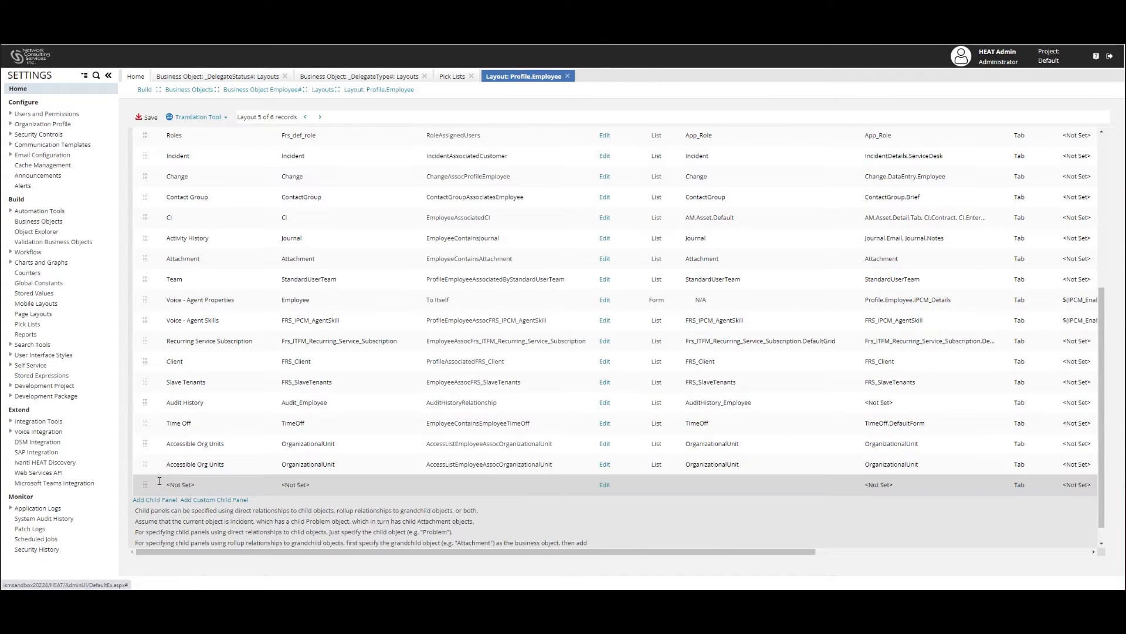
click(183, 482)
text(De)
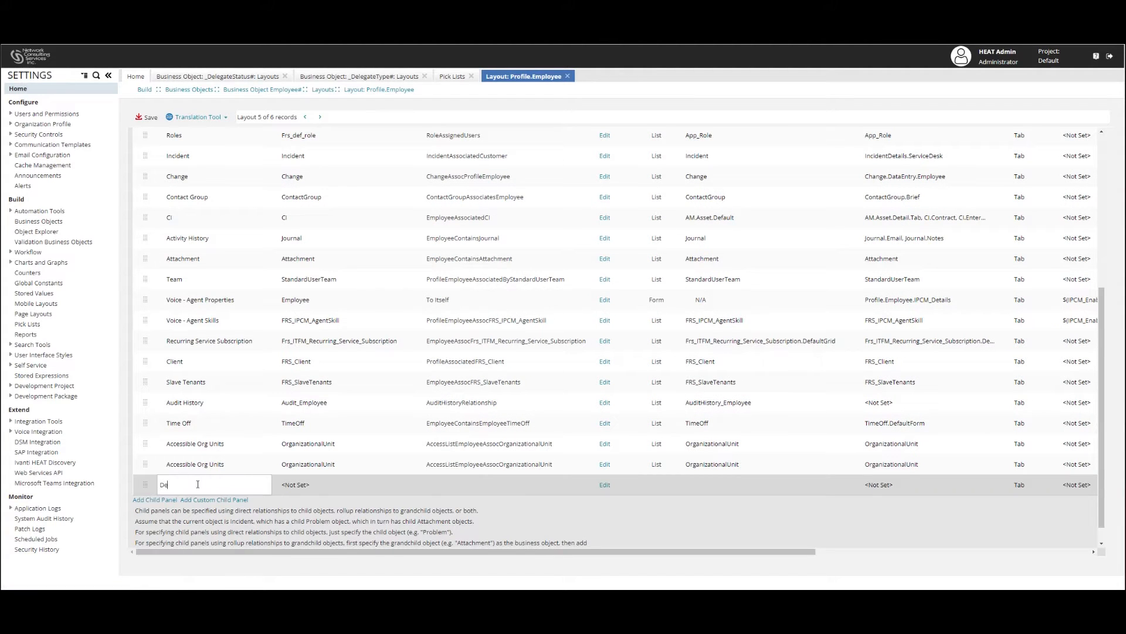
text(legate)
Set the Delegate panel's direct relationship to Employee (via To Itself) and accept the toolbar reset.
click(605, 484)
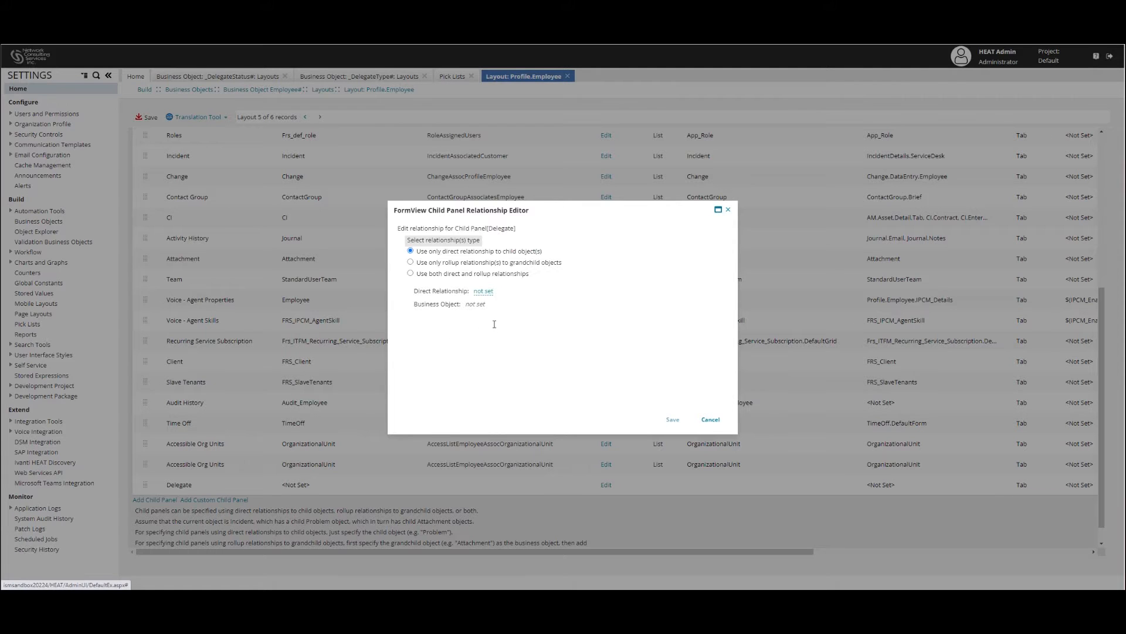
click(541, 293)
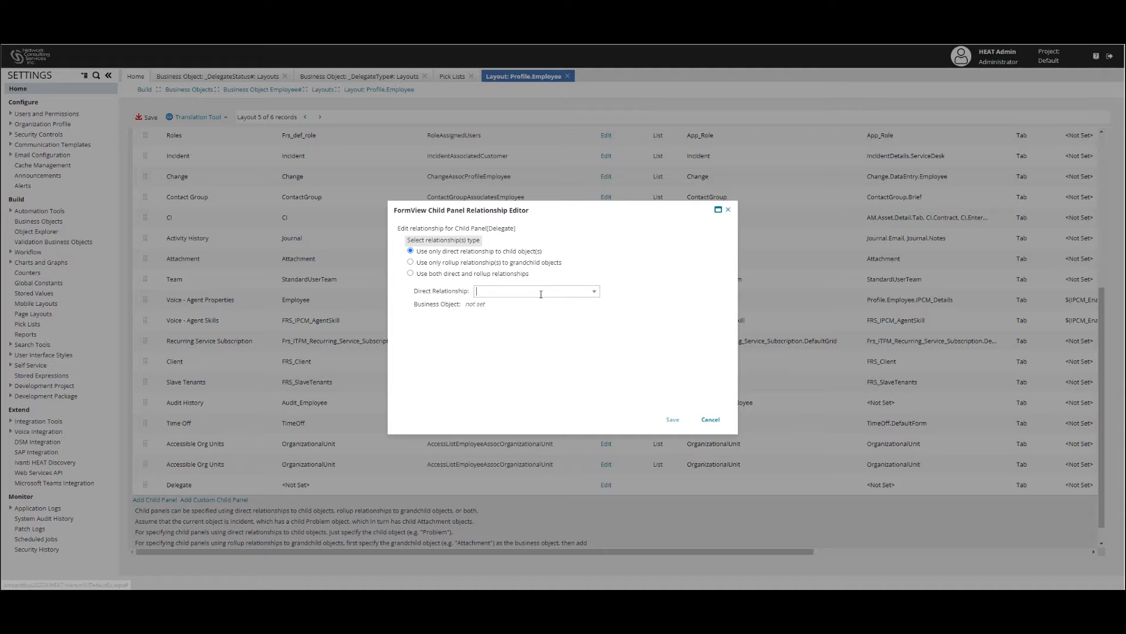
click(594, 291)
drag(657, 307, 654, 353)
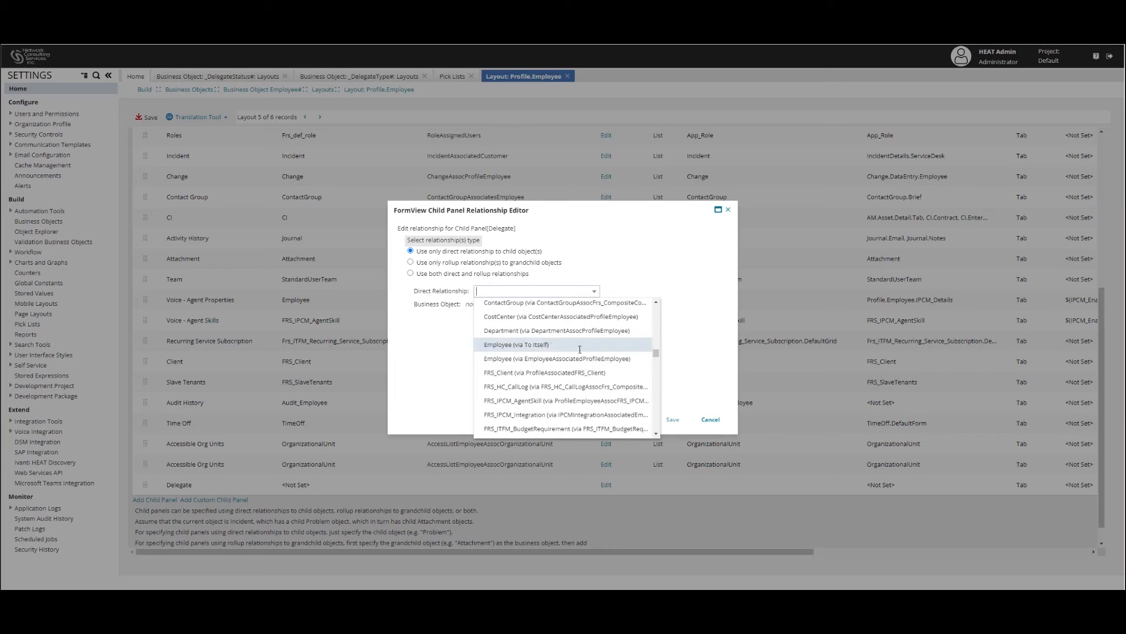
click(528, 345)
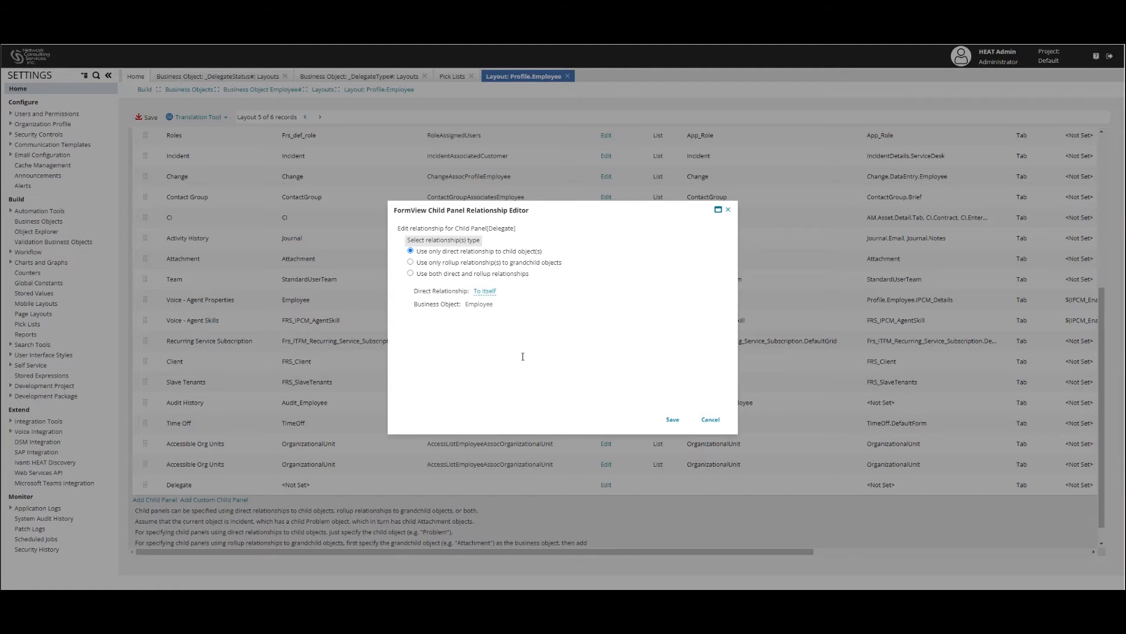
click(673, 418)
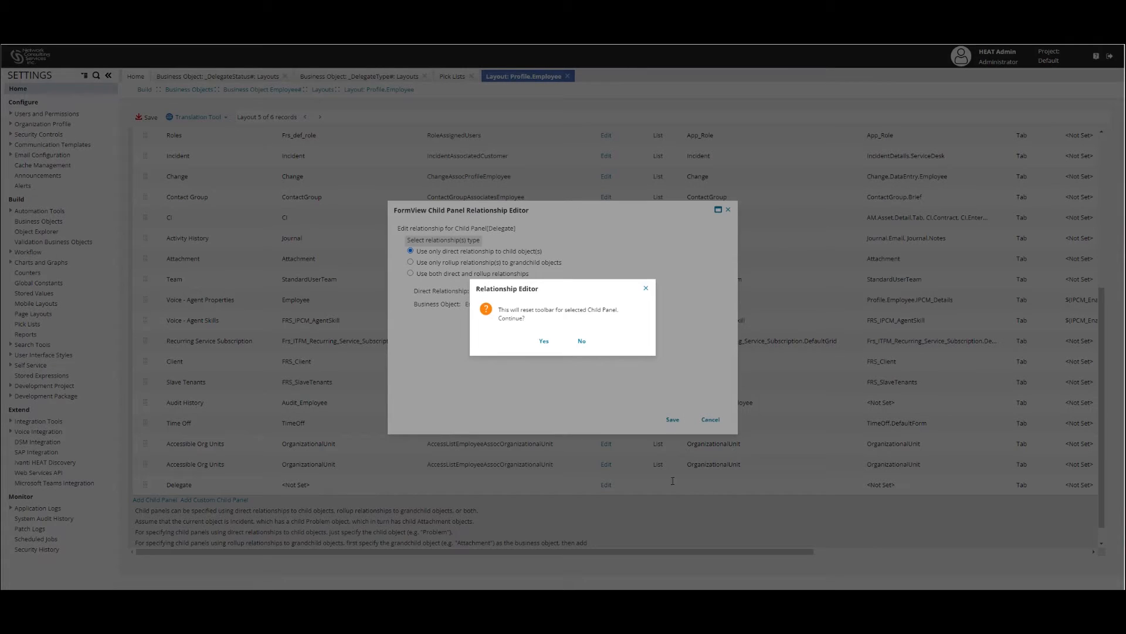
click(545, 340)
Assign _DelegateDetails.Form as the Employee form for the Delegate child panel.
click(882, 484)
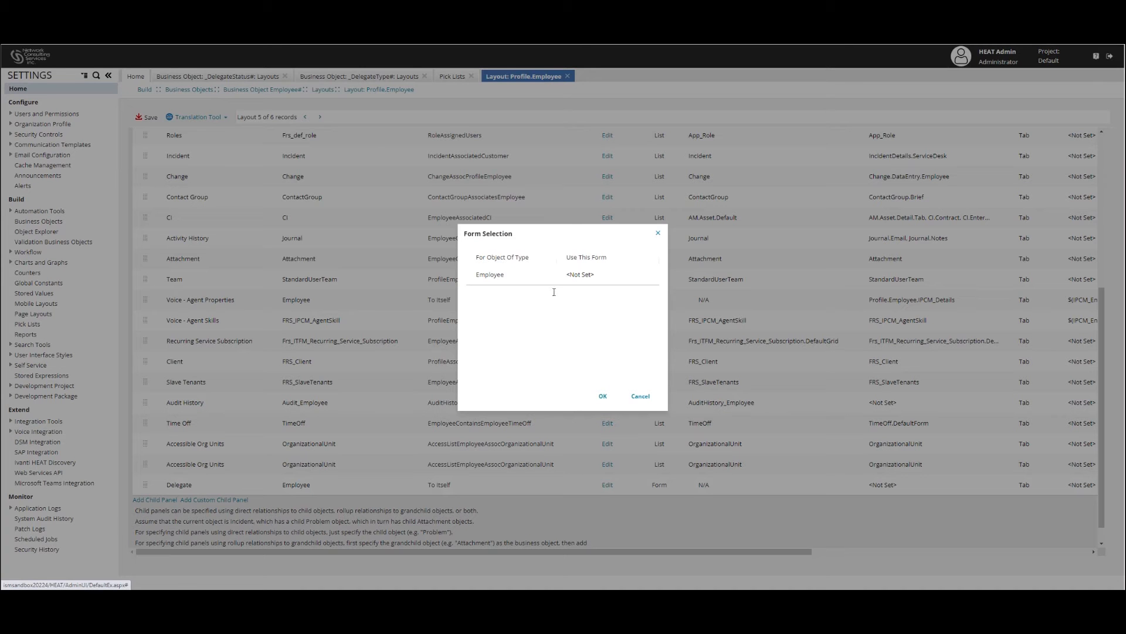
click(622, 276)
click(651, 270)
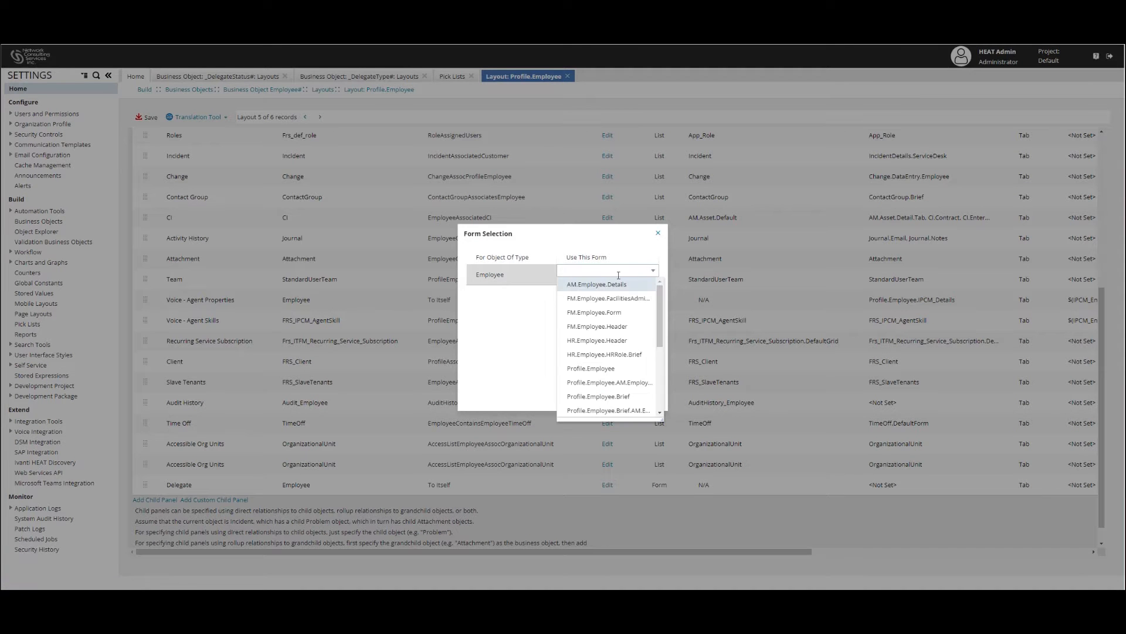
scroll(607, 352, down, 5)
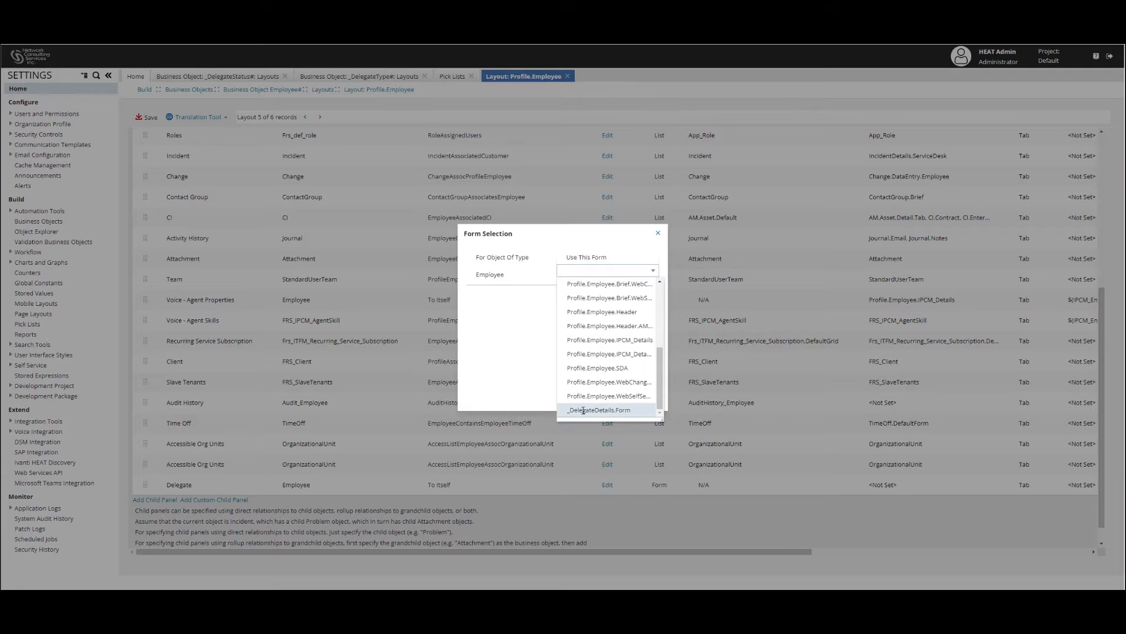
click(615, 410)
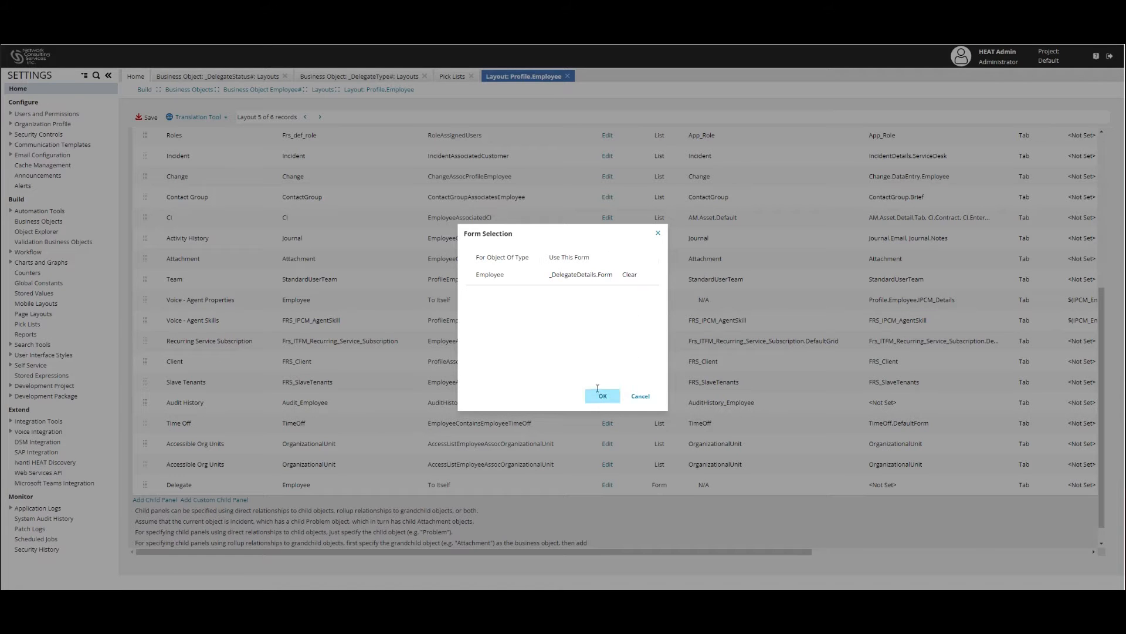
click(601, 397)
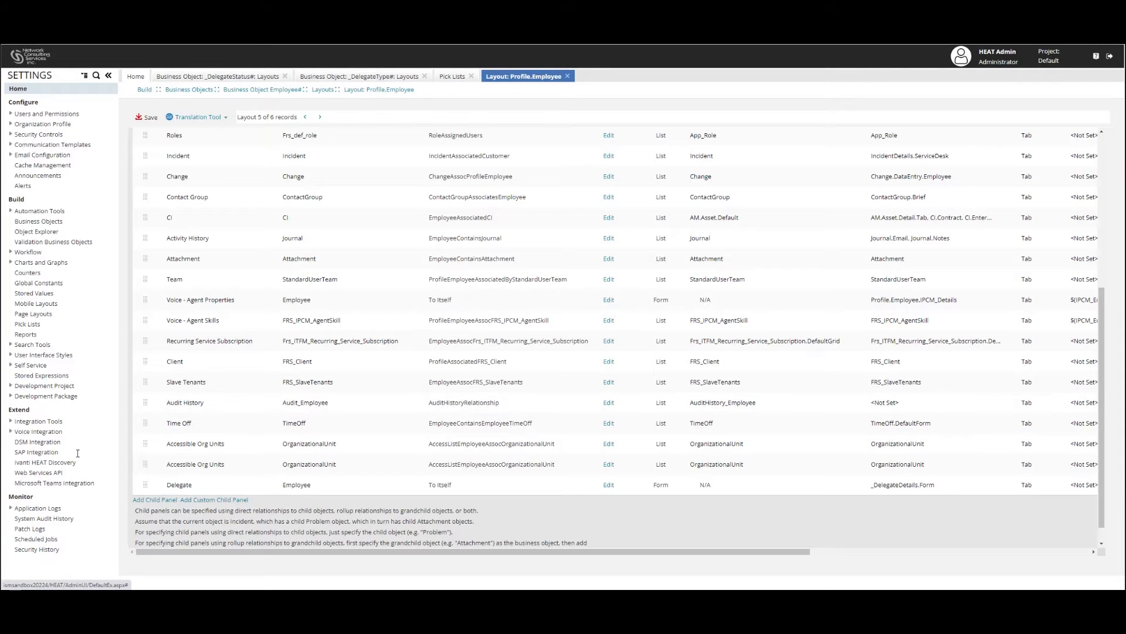
Move the Delegate child panel between Roles and Incident and save the layout.
drag(146, 468, 145, 159)
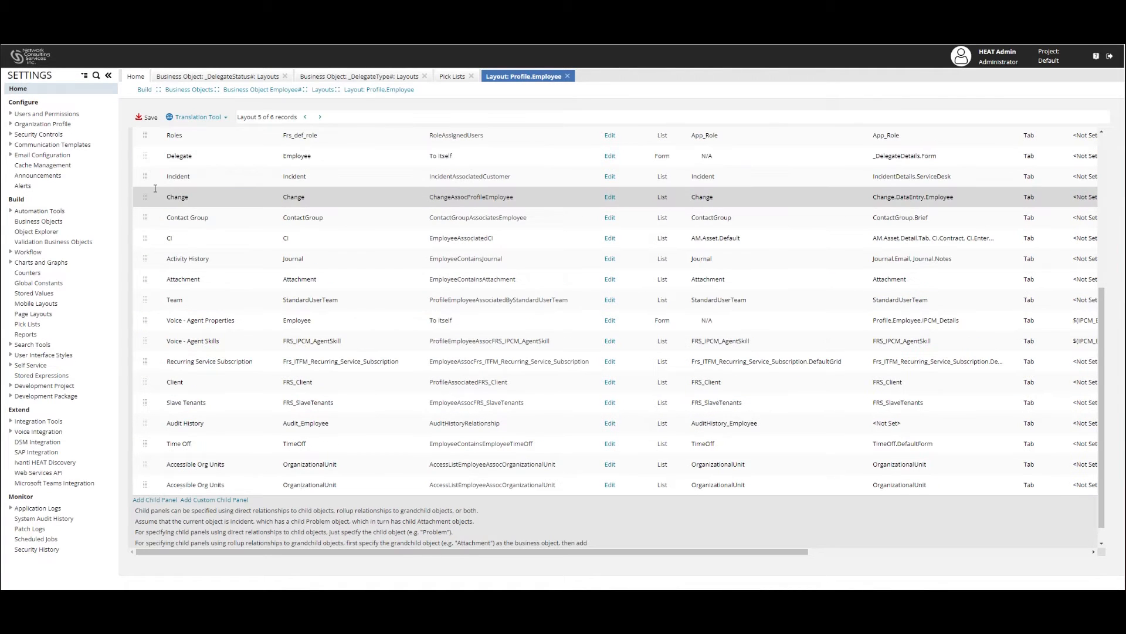
scroll(198, 203, up, 2)
click(147, 117)
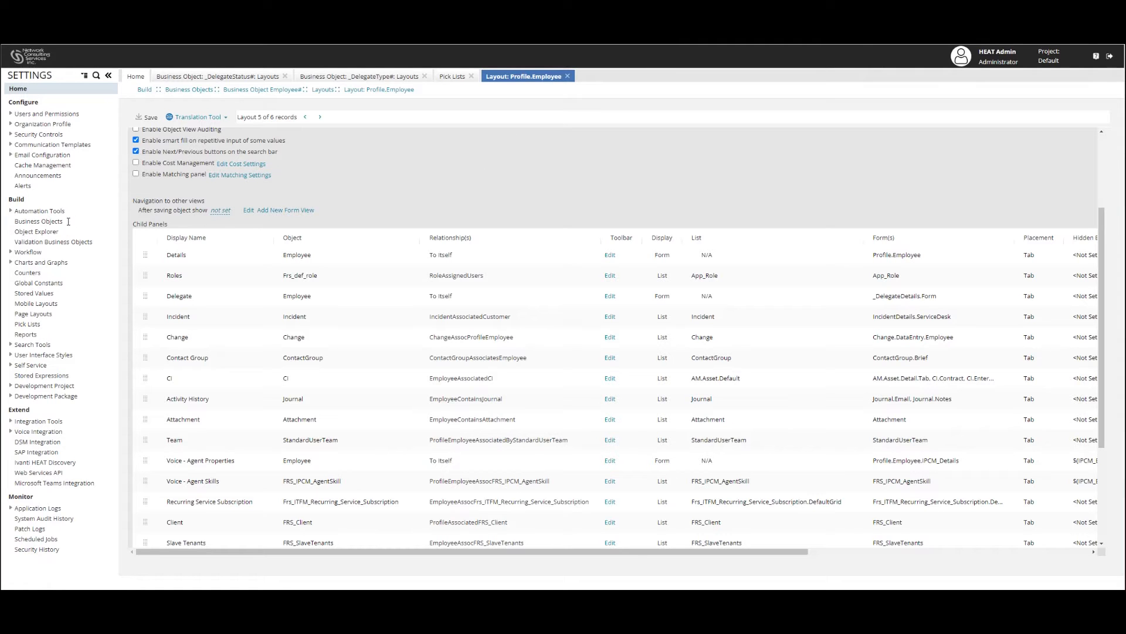
Examine the settings of each delegate field on the Service Request business object, from _Delegate through _DelegateType.
click(39, 221)
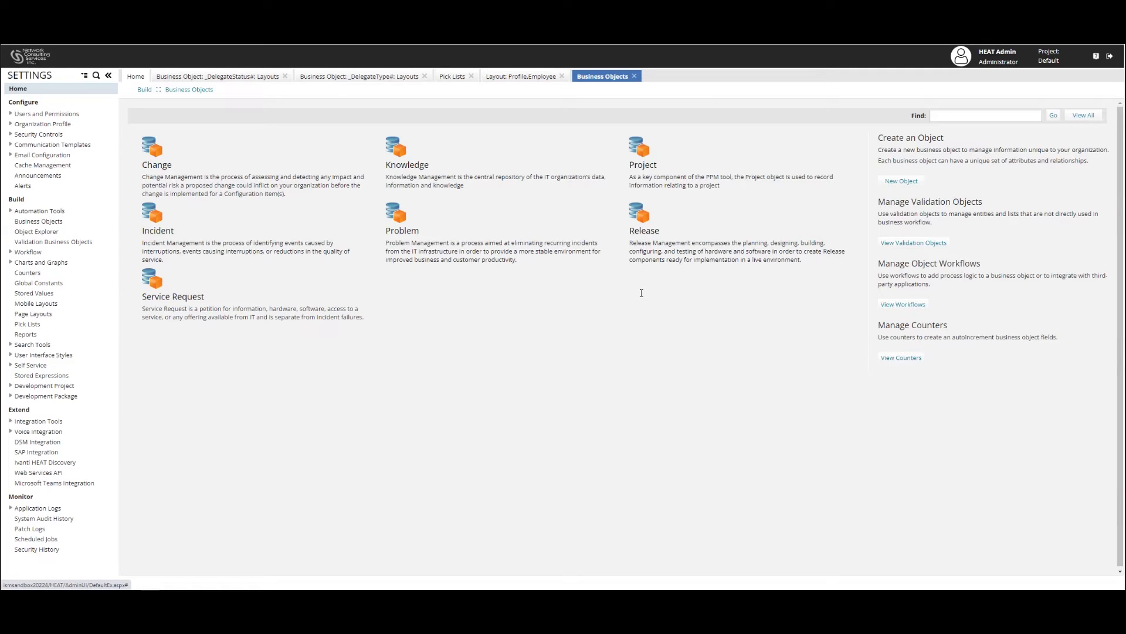
click(184, 298)
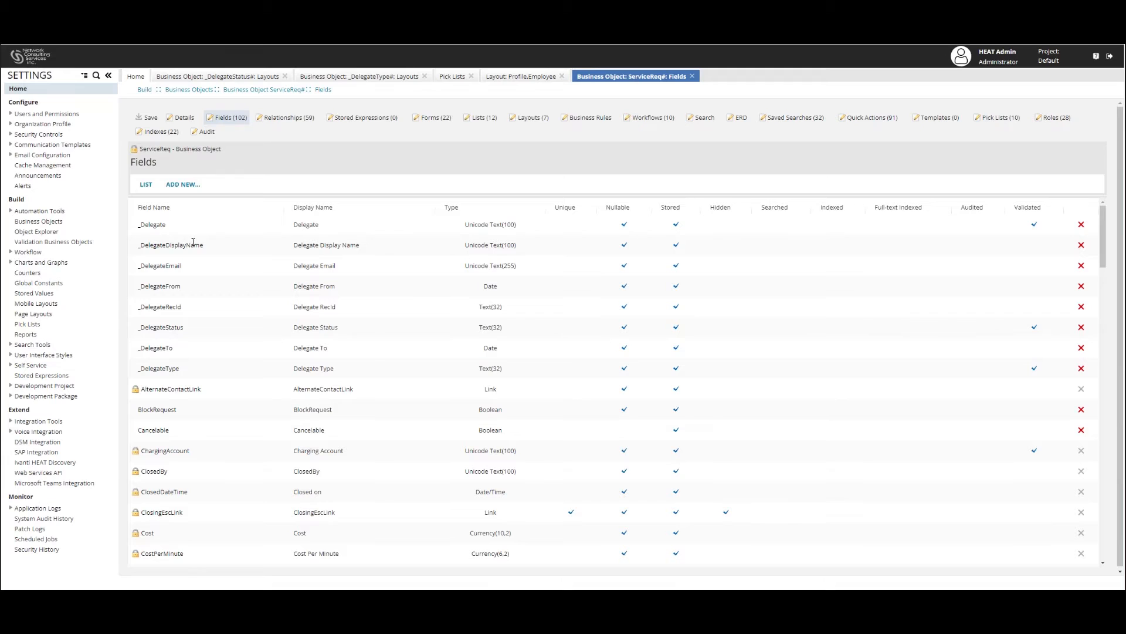
click(155, 224)
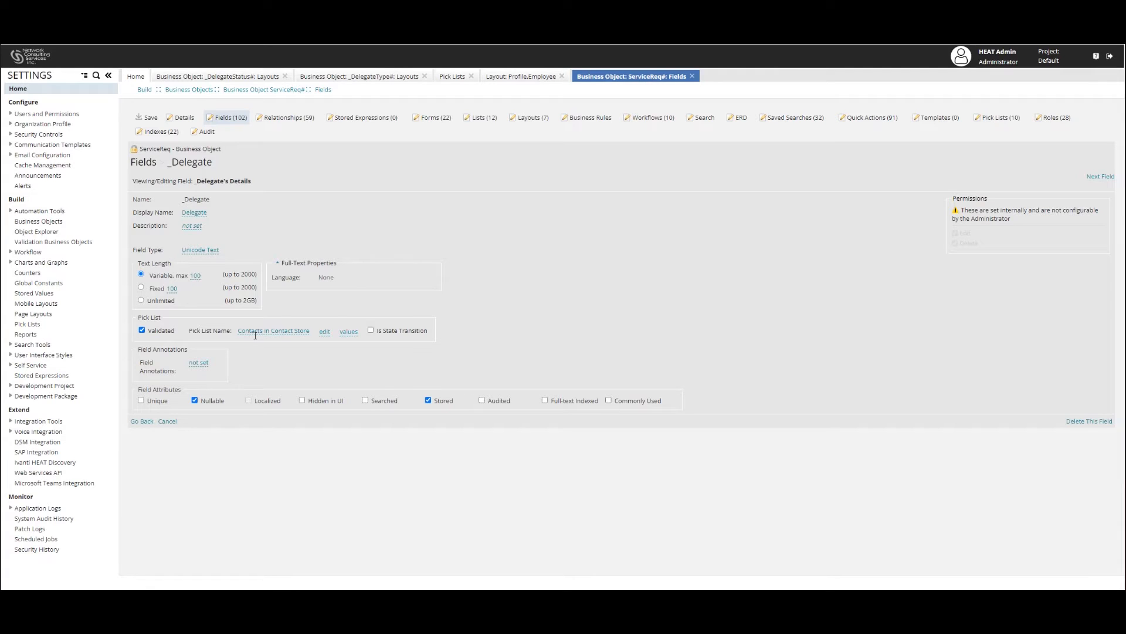
click(1105, 176)
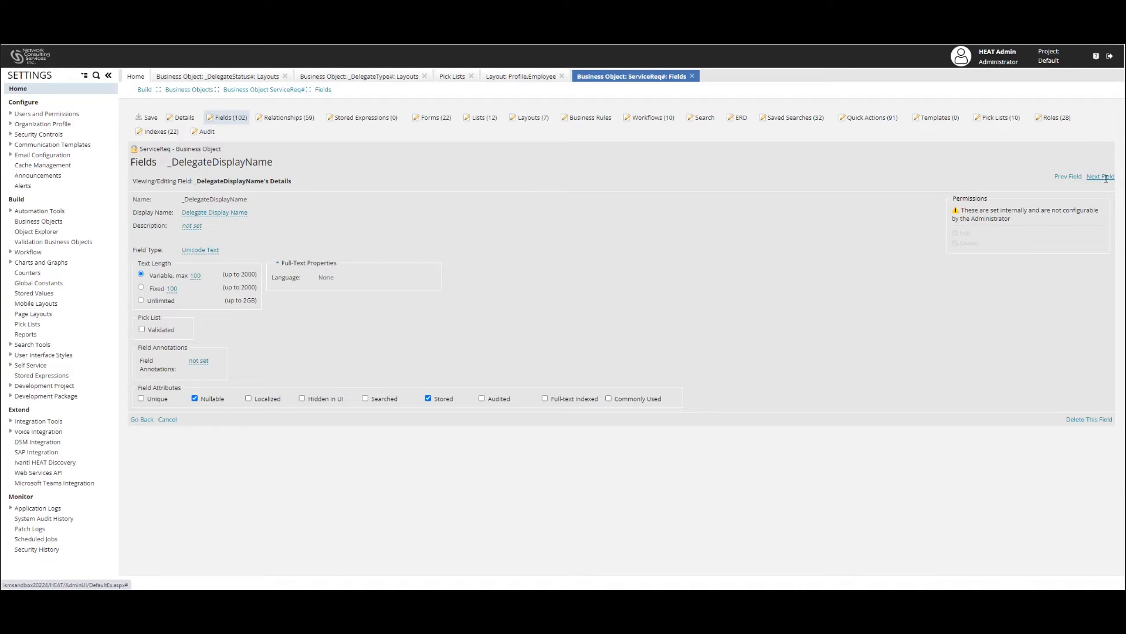
click(1105, 176)
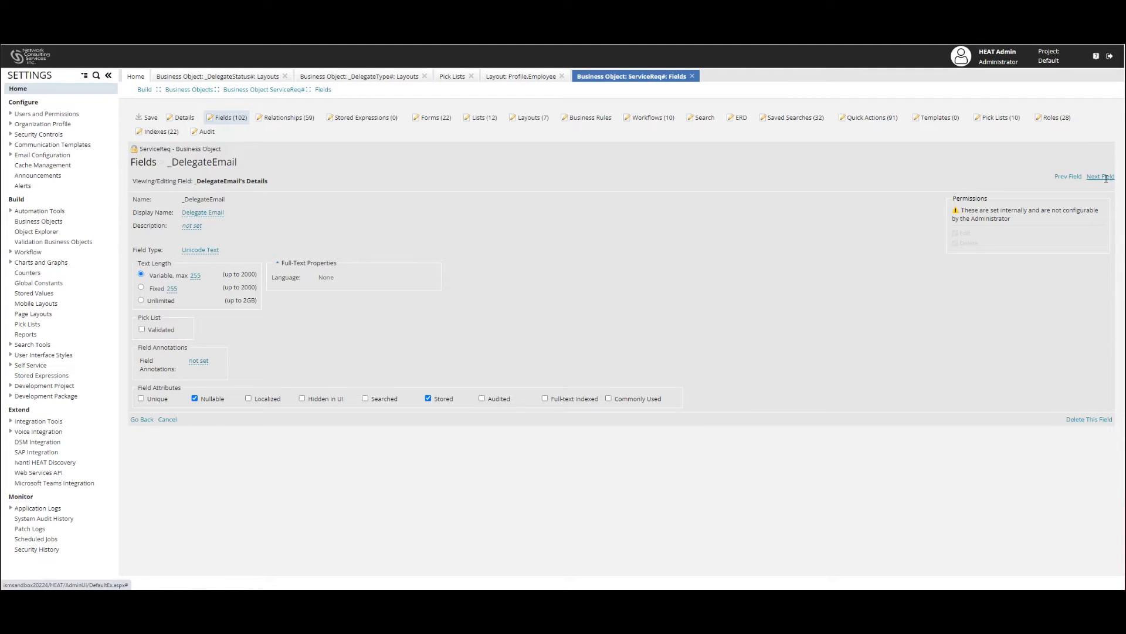
click(1105, 177)
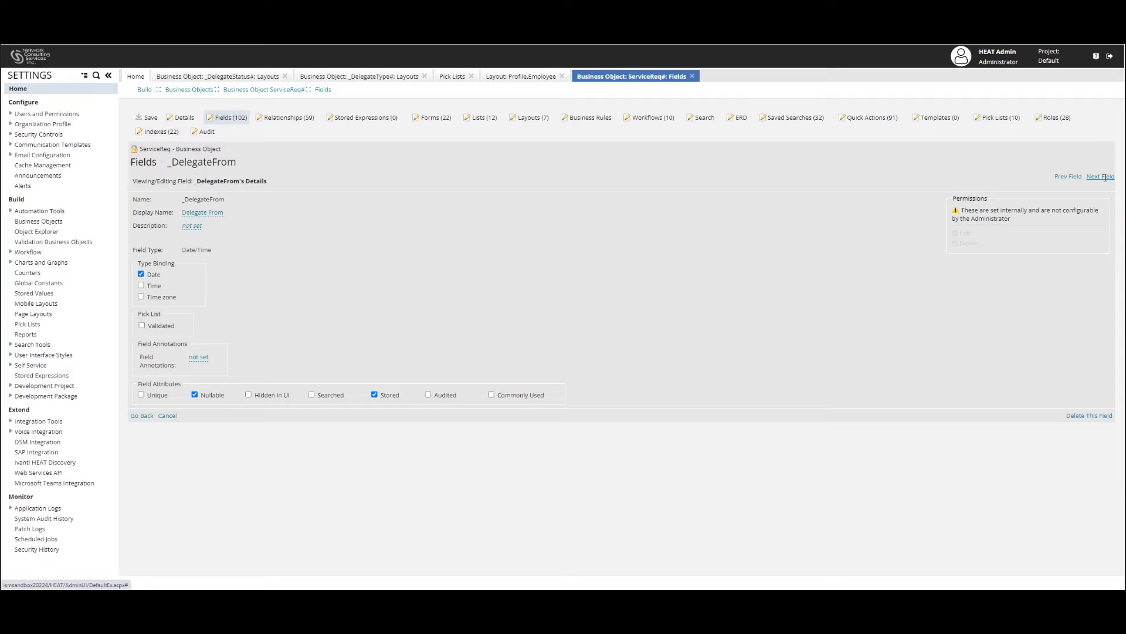
click(1105, 178)
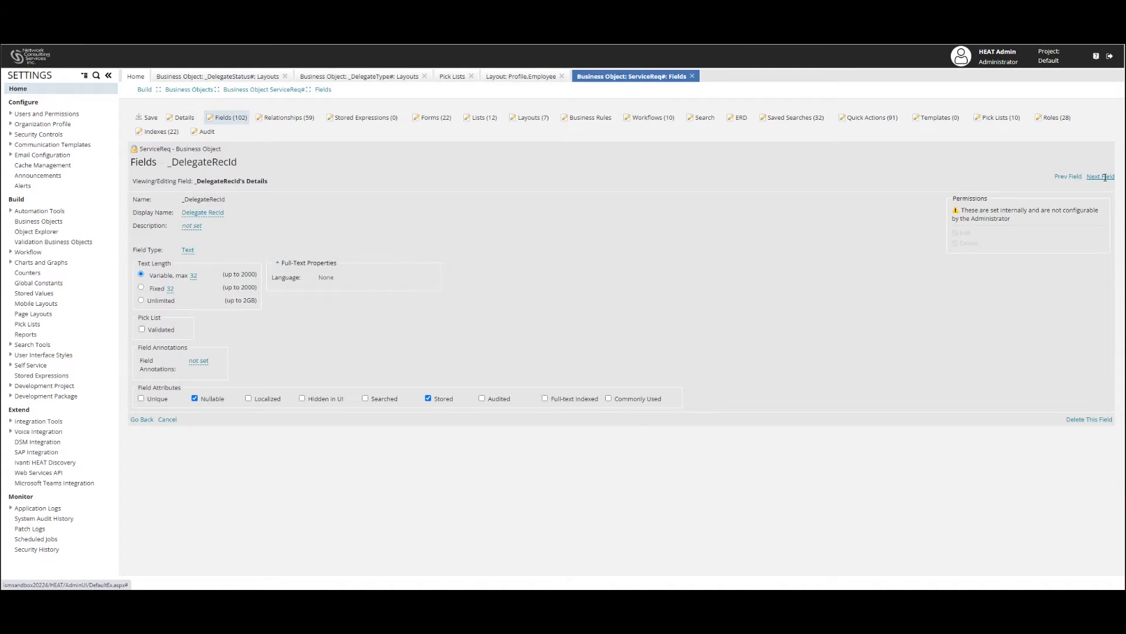
click(1105, 178)
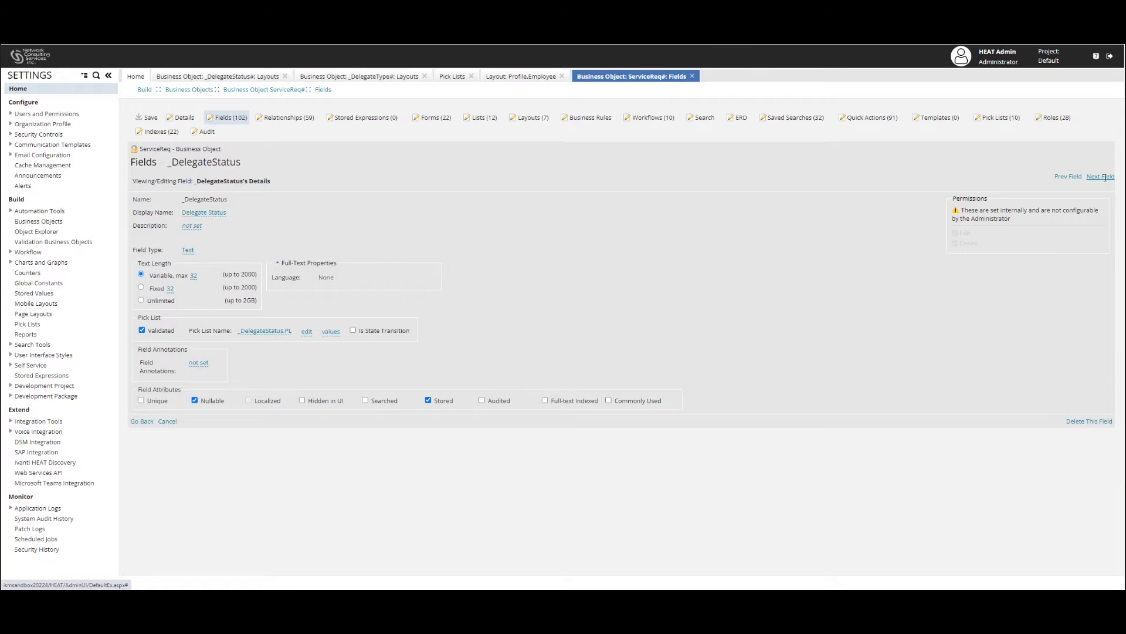
click(1105, 178)
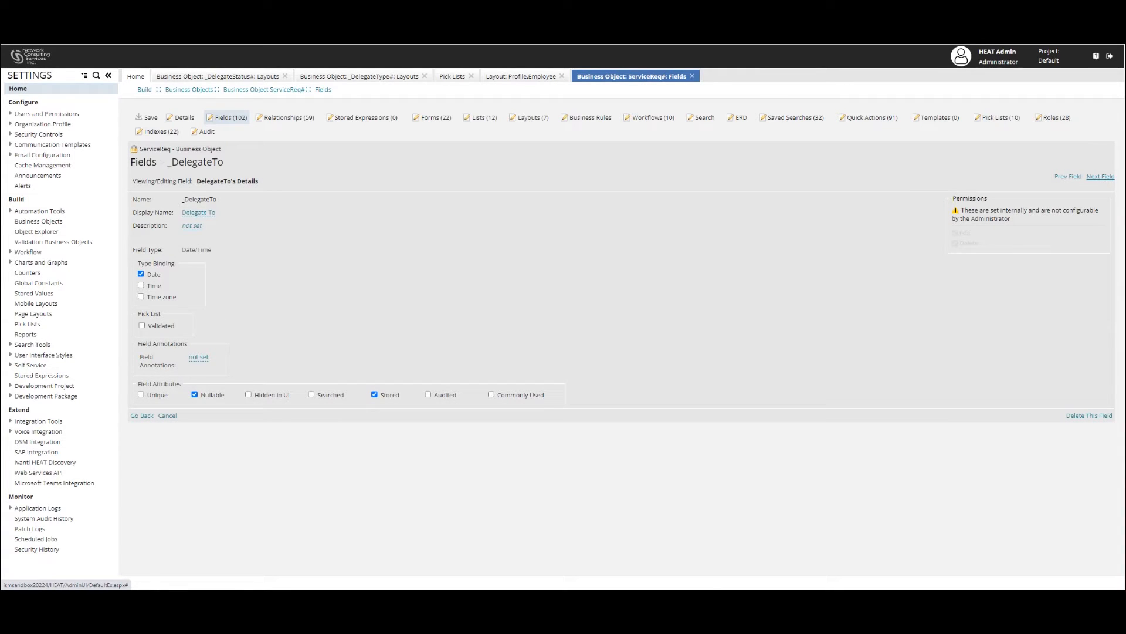
click(1105, 177)
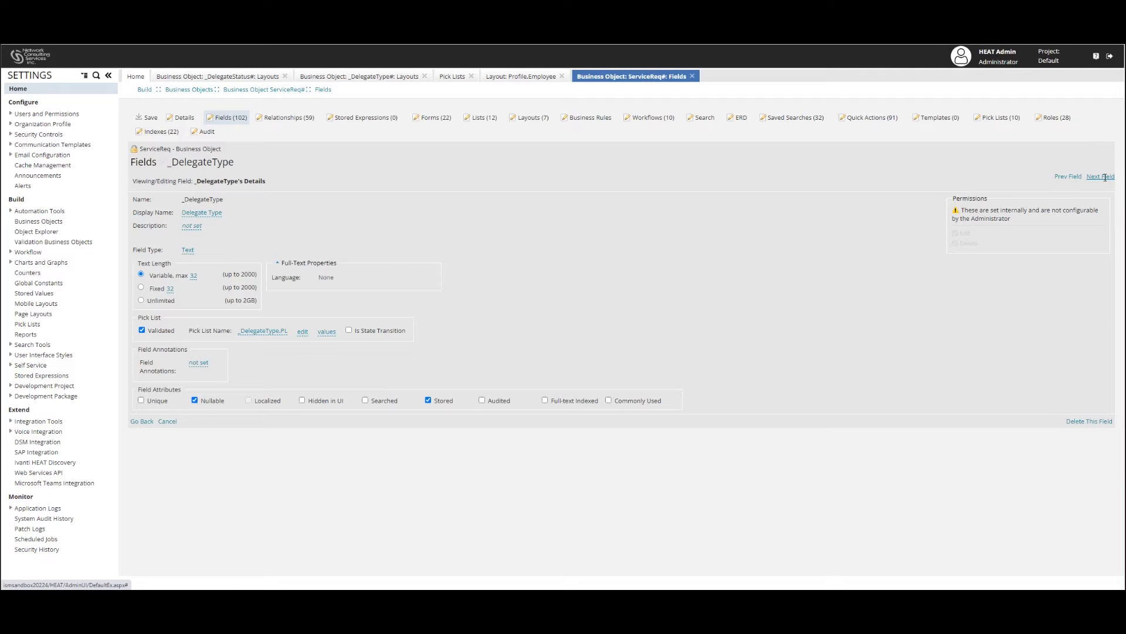
click(1105, 177)
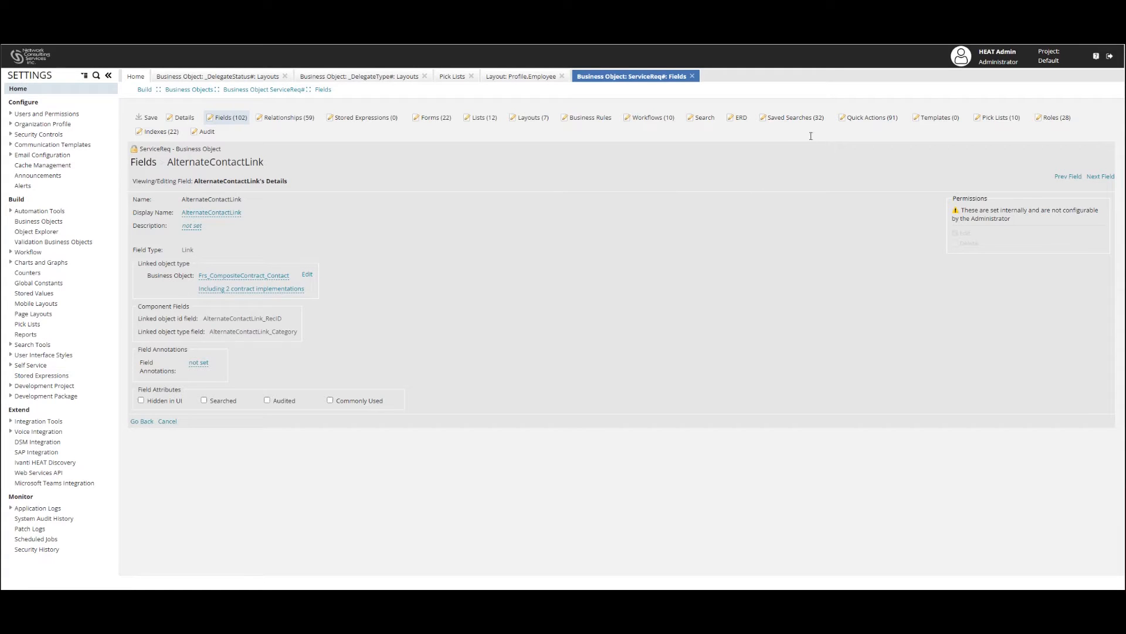
Examine the _Delegate Update From Service Request - Active quick action and its target relationship in the Classic Action Designer, cancelling without changes.
click(880, 118)
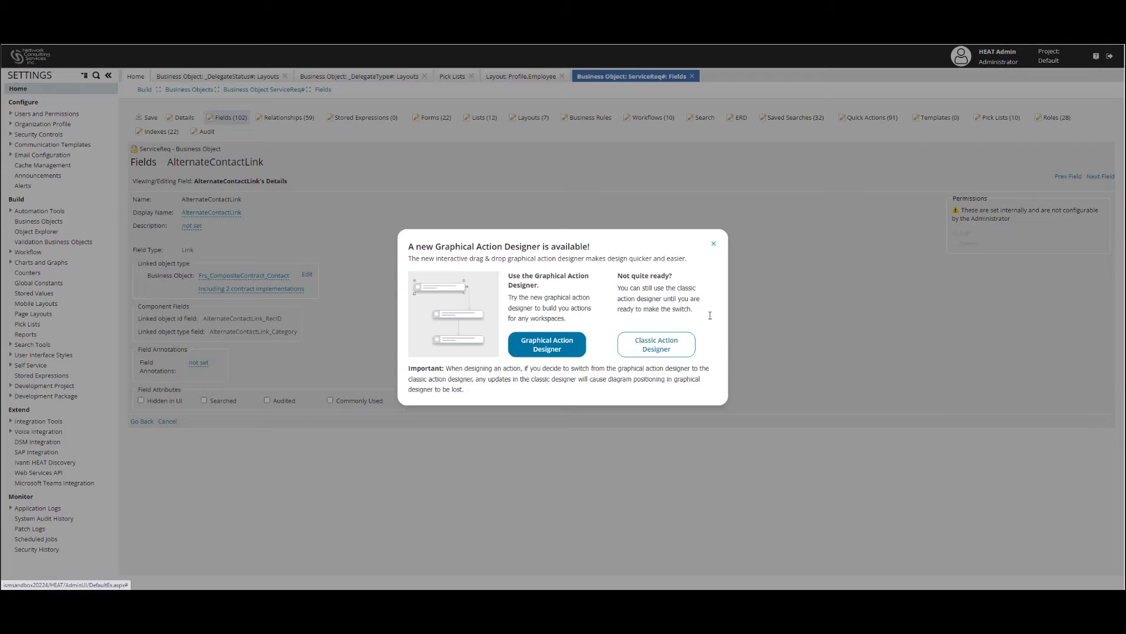
click(655, 348)
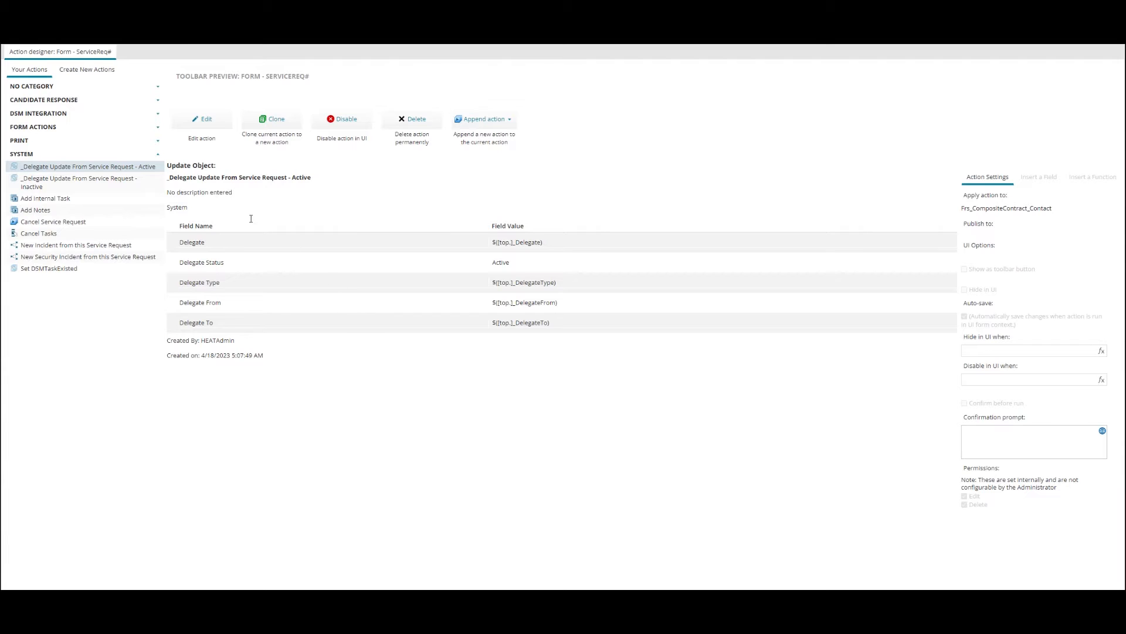
click(204, 120)
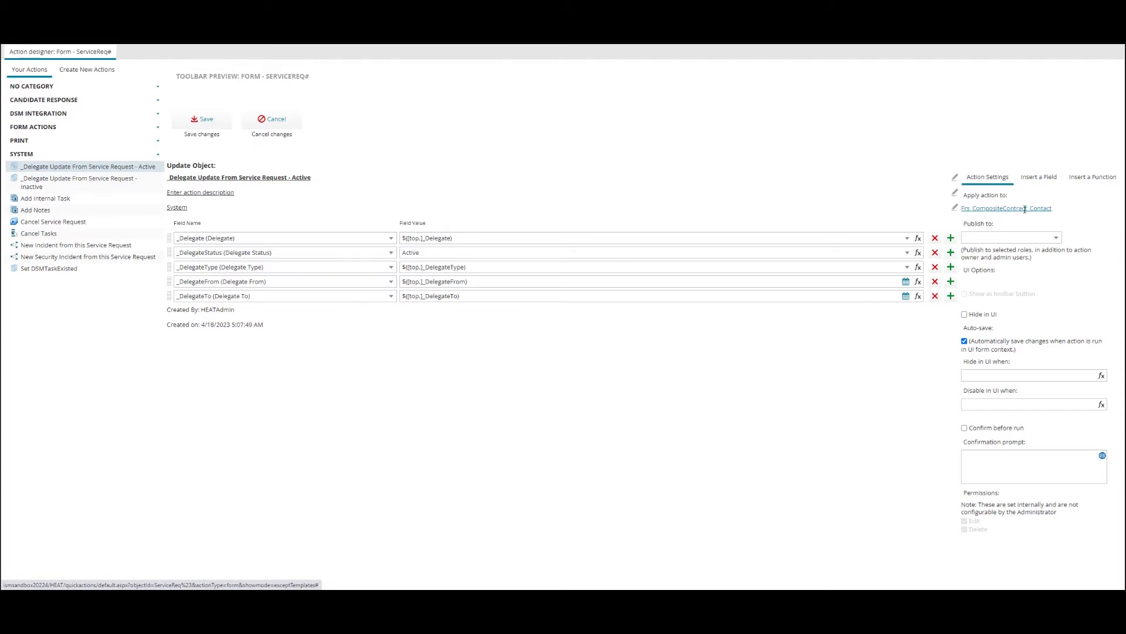
click(1007, 208)
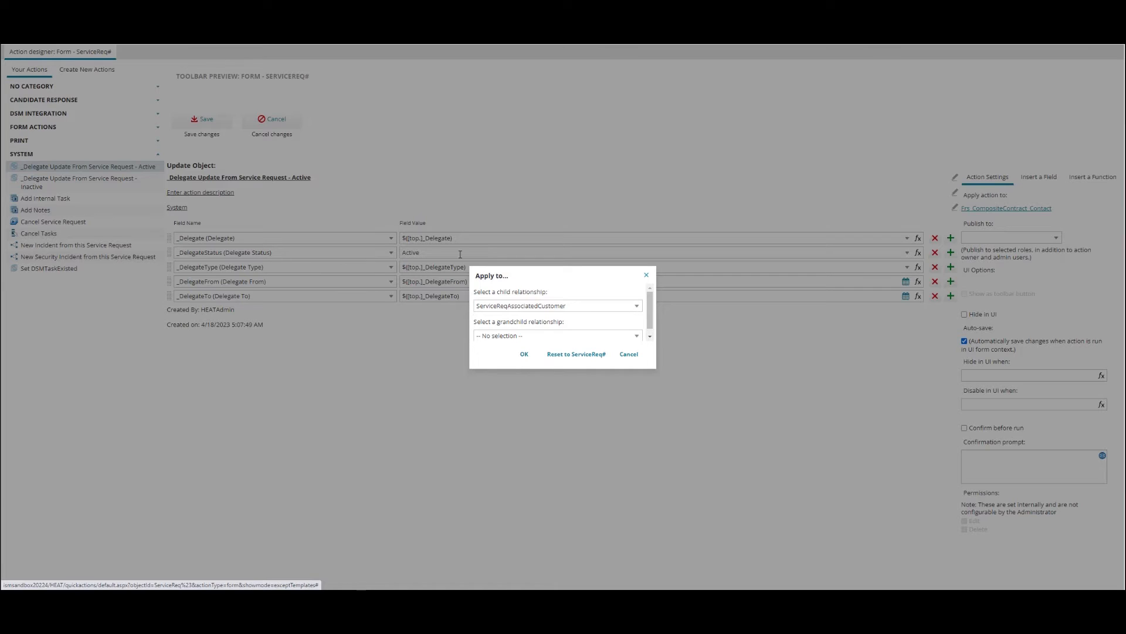
click(628, 354)
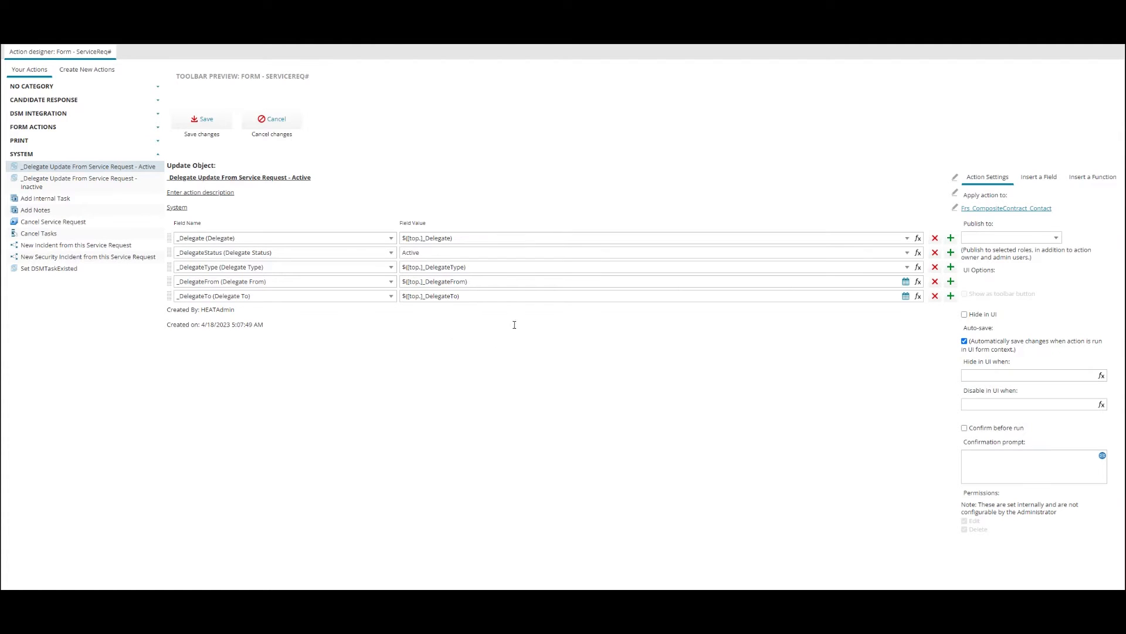
click(273, 121)
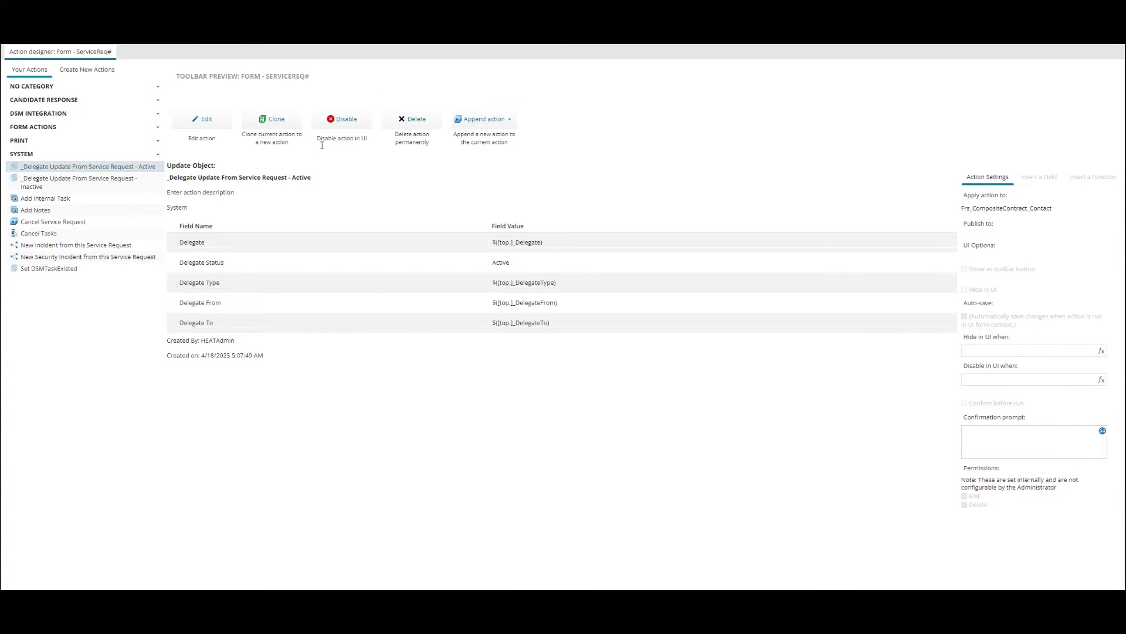
Examine the field values of the _Delegate Update From Service Request - Inactive quick action.
click(121, 179)
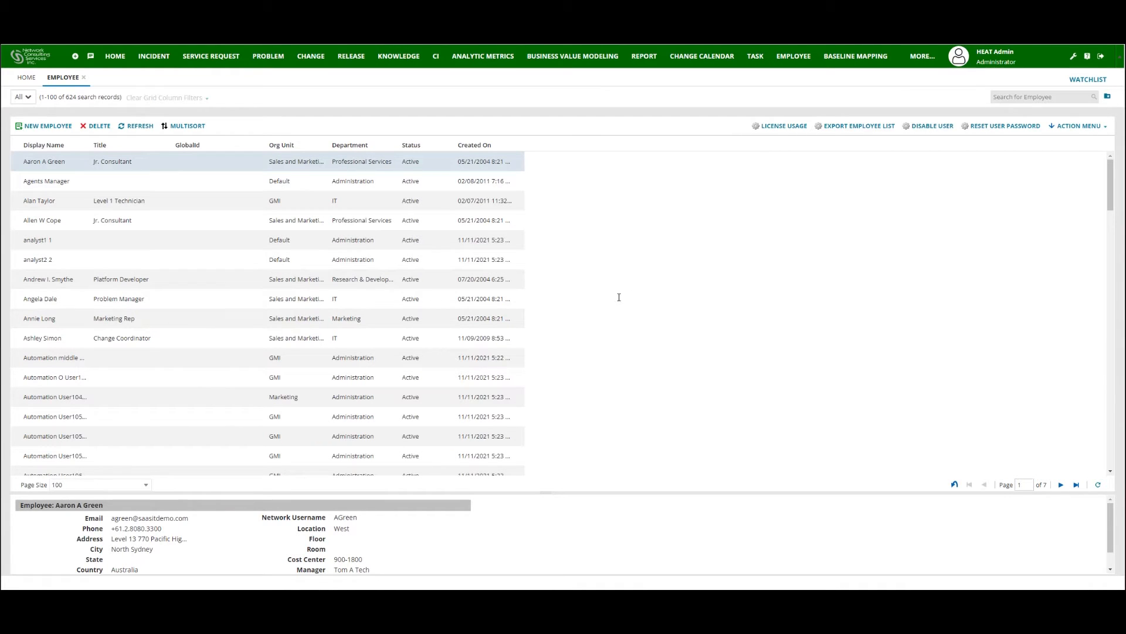
Open the Assign My Delegate (Automated) request offering and show its request form design.
click(921, 56)
click(880, 94)
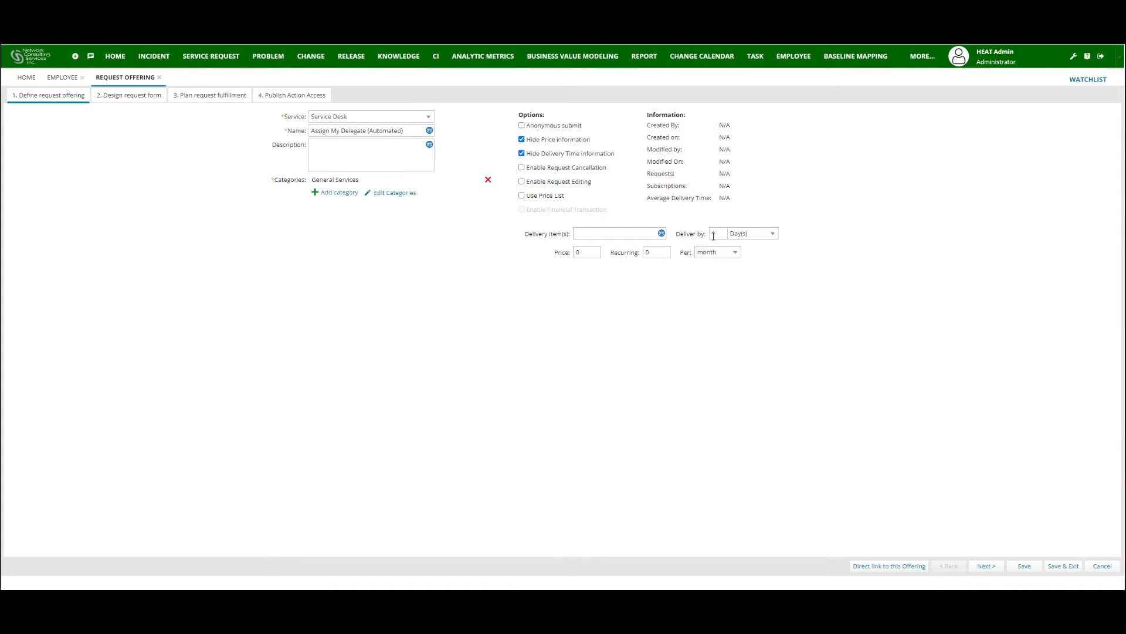
click(122, 96)
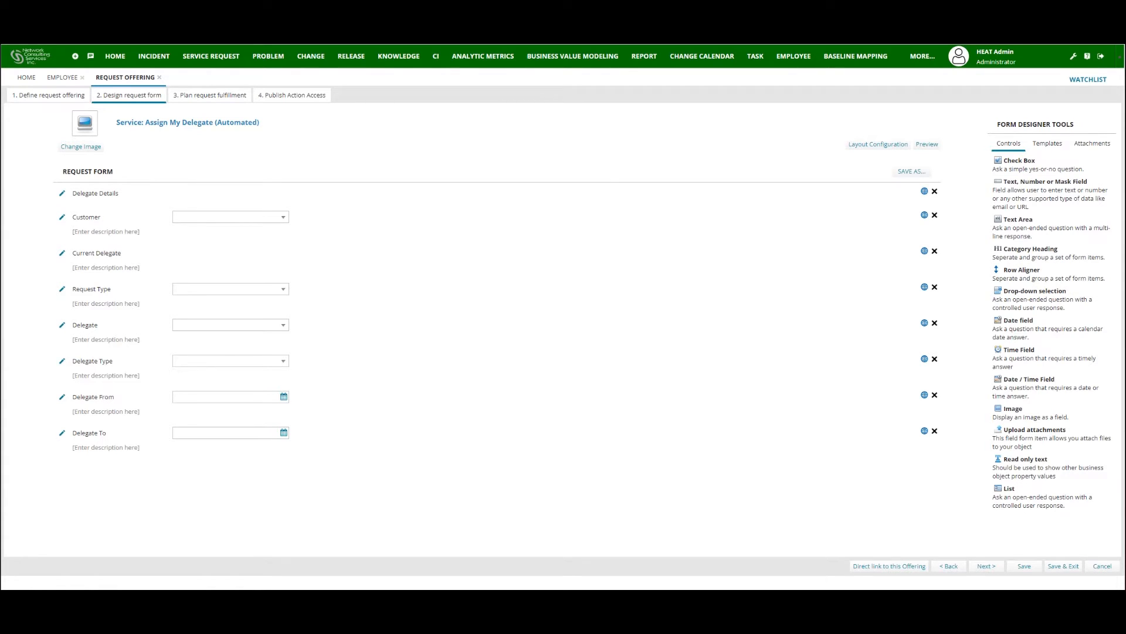
Review the Customer drop-down's default value, pick list with additional fields, and required setting, then close its configuration.
click(61, 217)
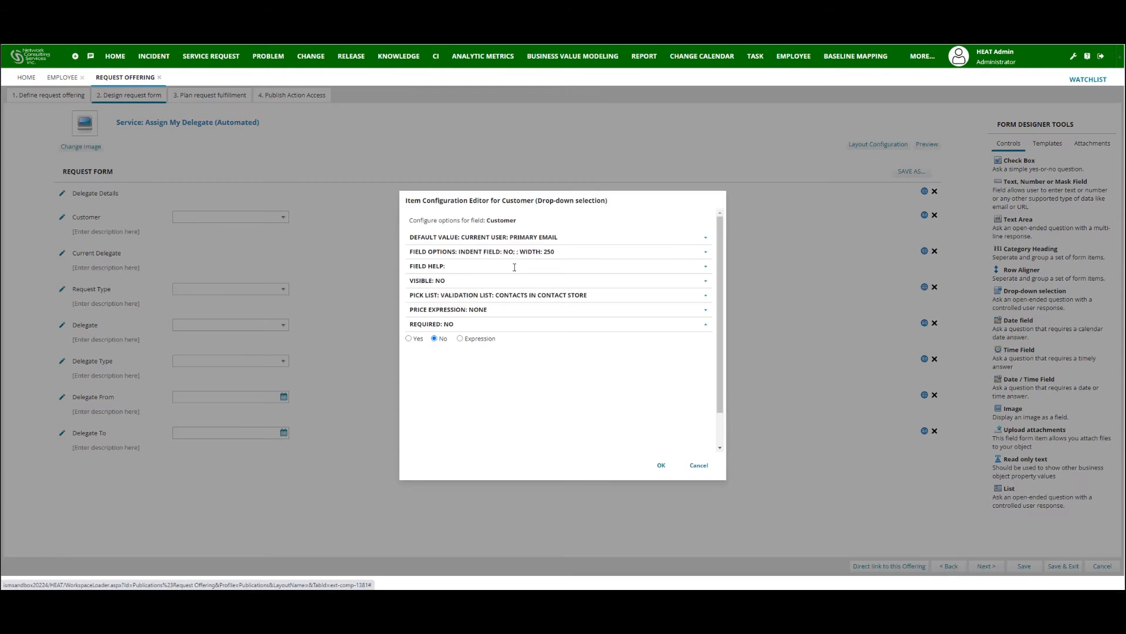
click(480, 237)
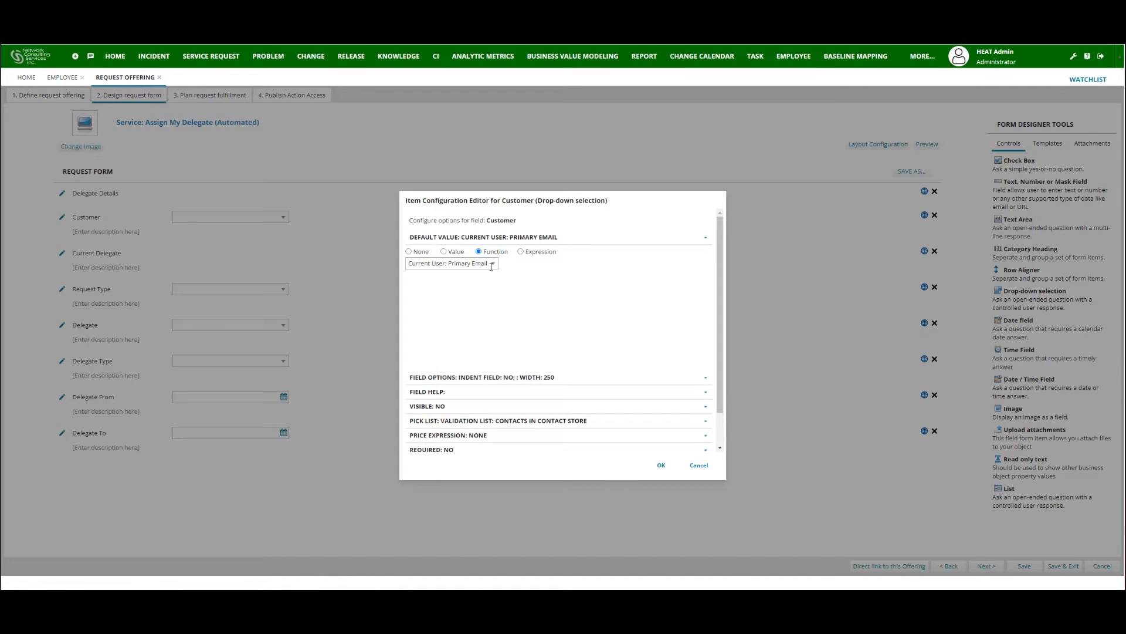
click(480, 421)
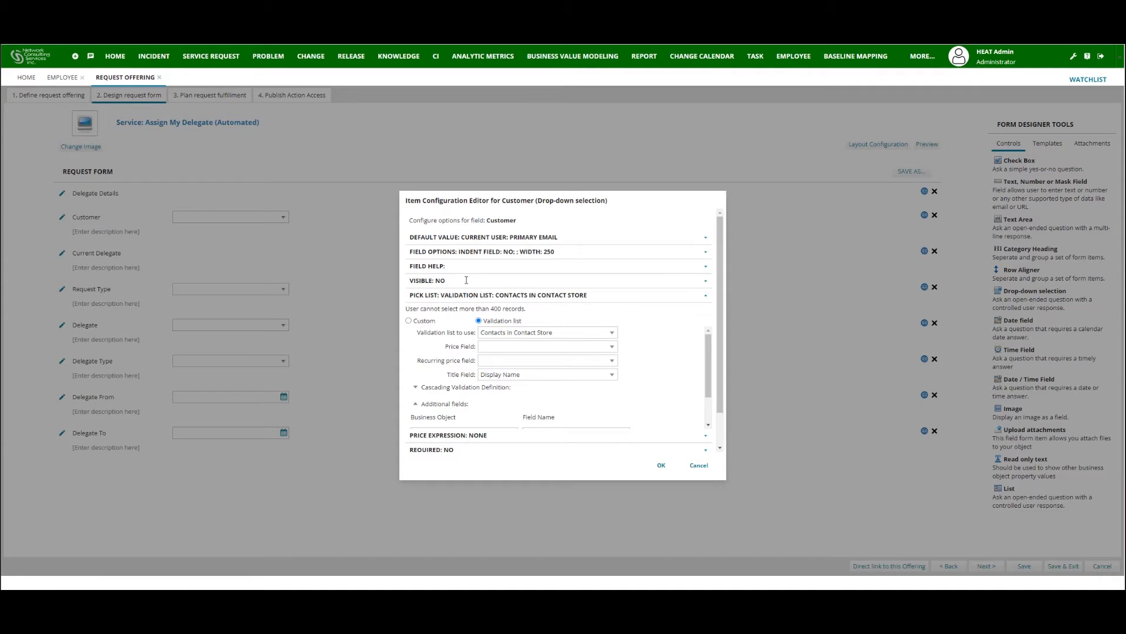
scroll(511, 367, down, 1)
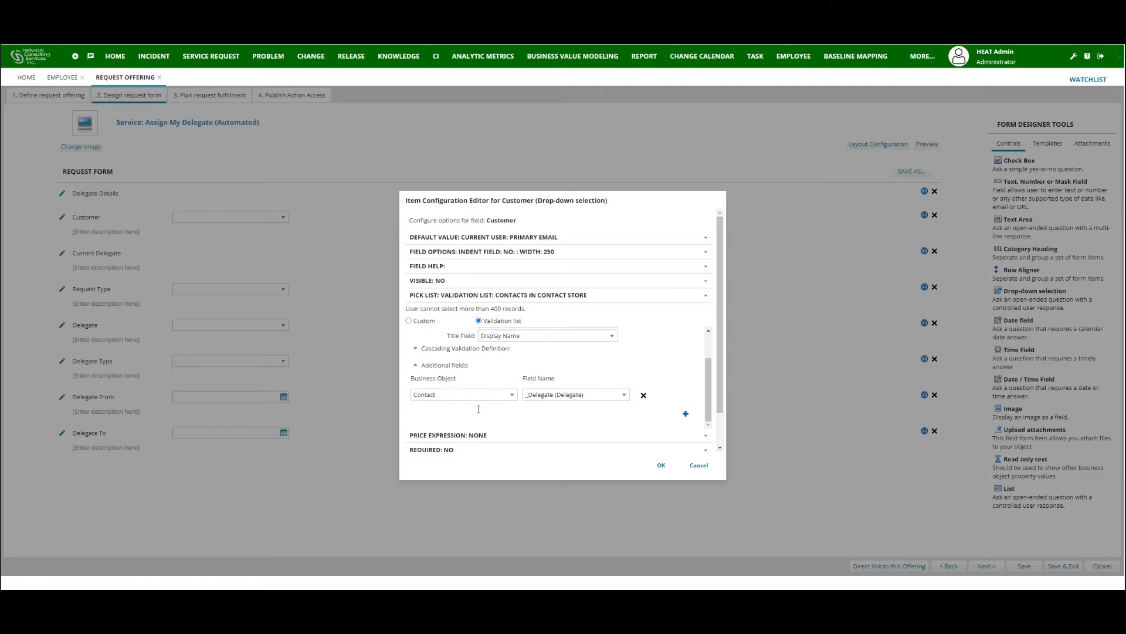
click(458, 449)
click(448, 324)
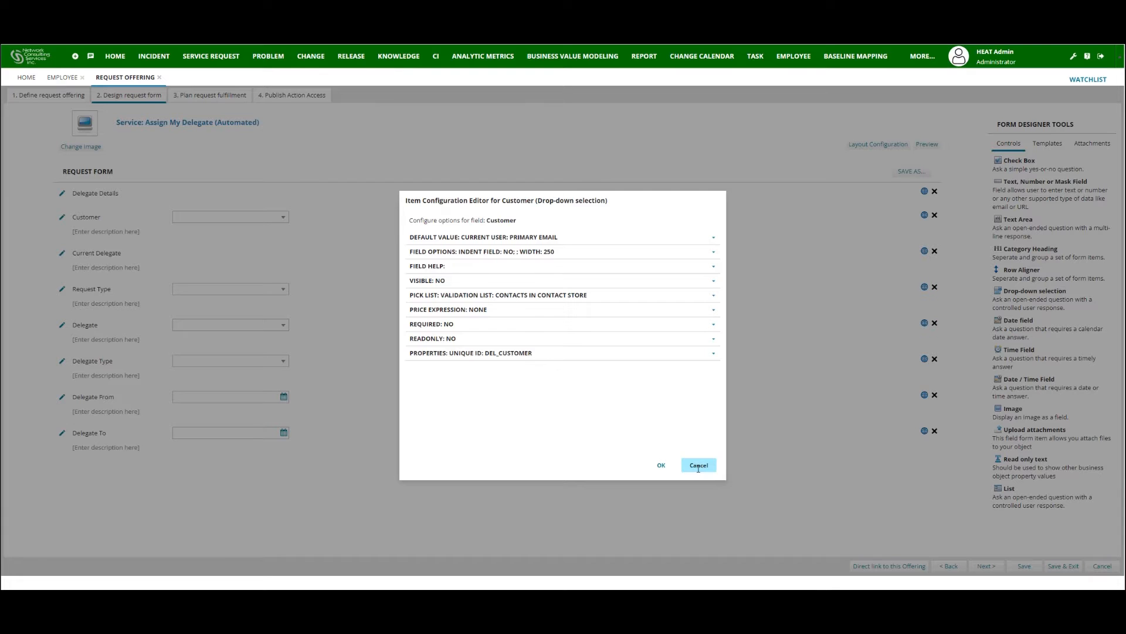
click(665, 465)
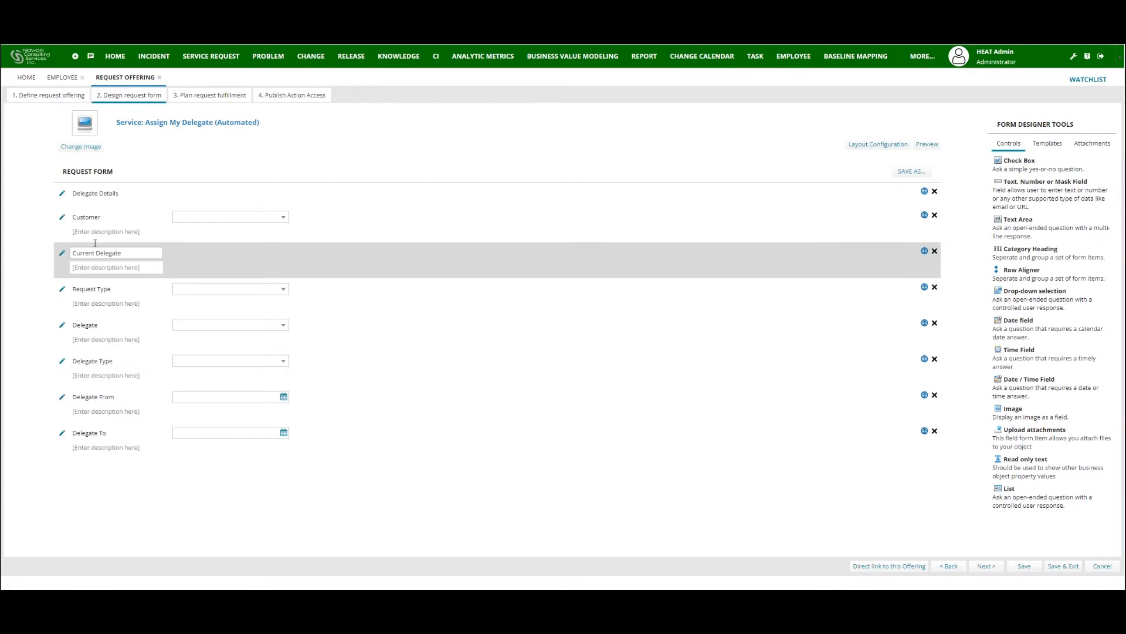
Check the default value expression of the Current Delegate label and close its configuration without saving.
click(62, 251)
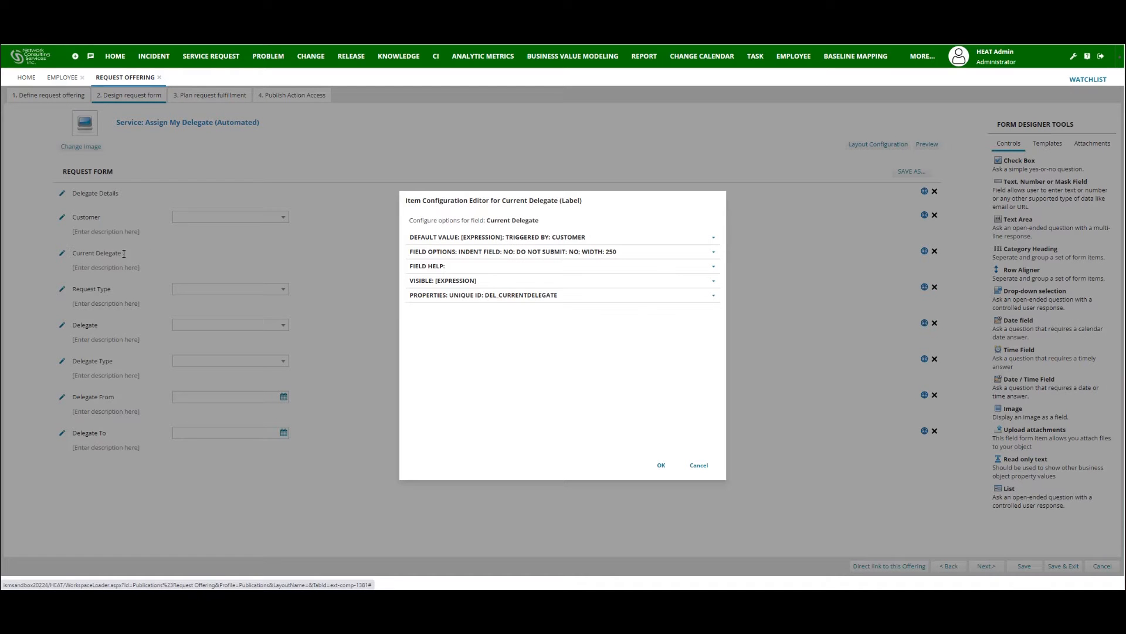
click(494, 237)
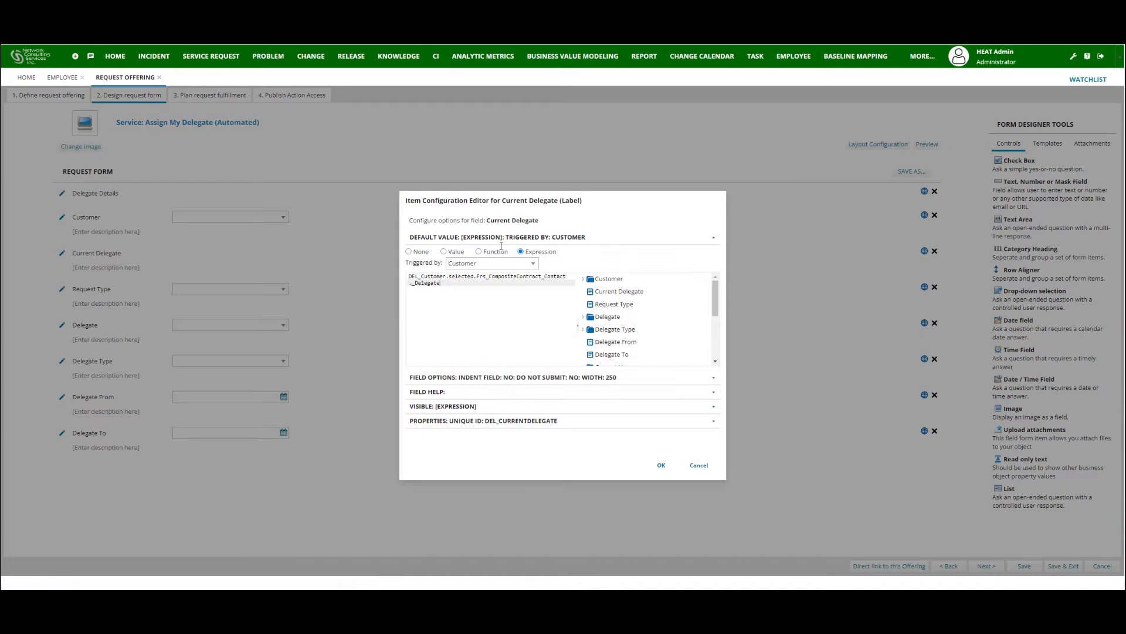
click(699, 465)
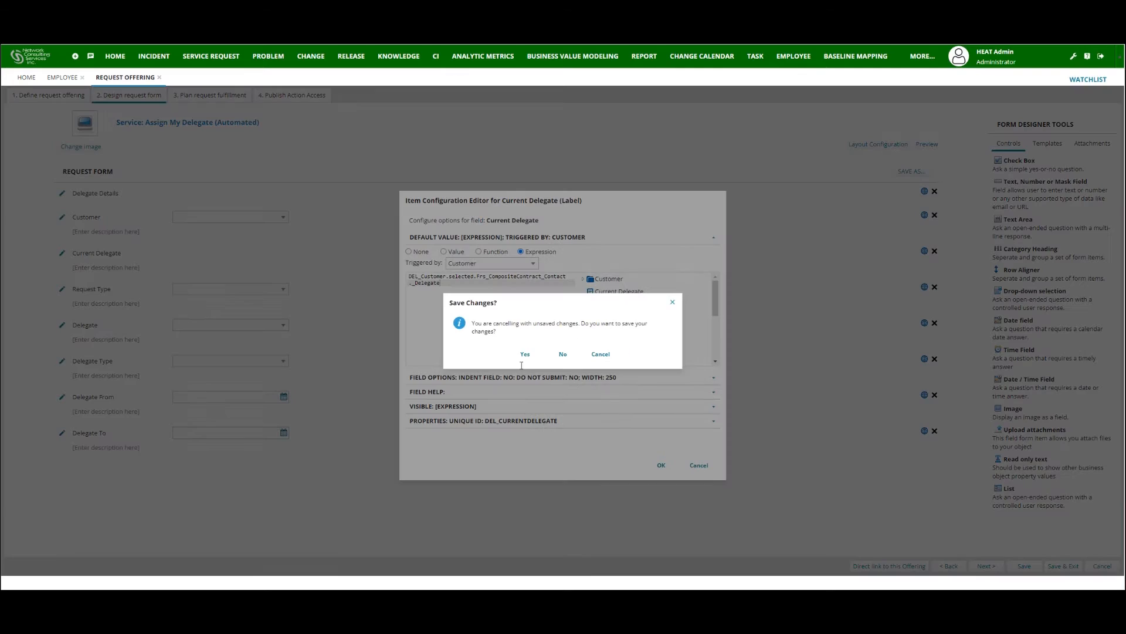
click(562, 353)
Recheck the Customer drop-down's pick list for the additional Contact field that supplies the delegate.
click(63, 216)
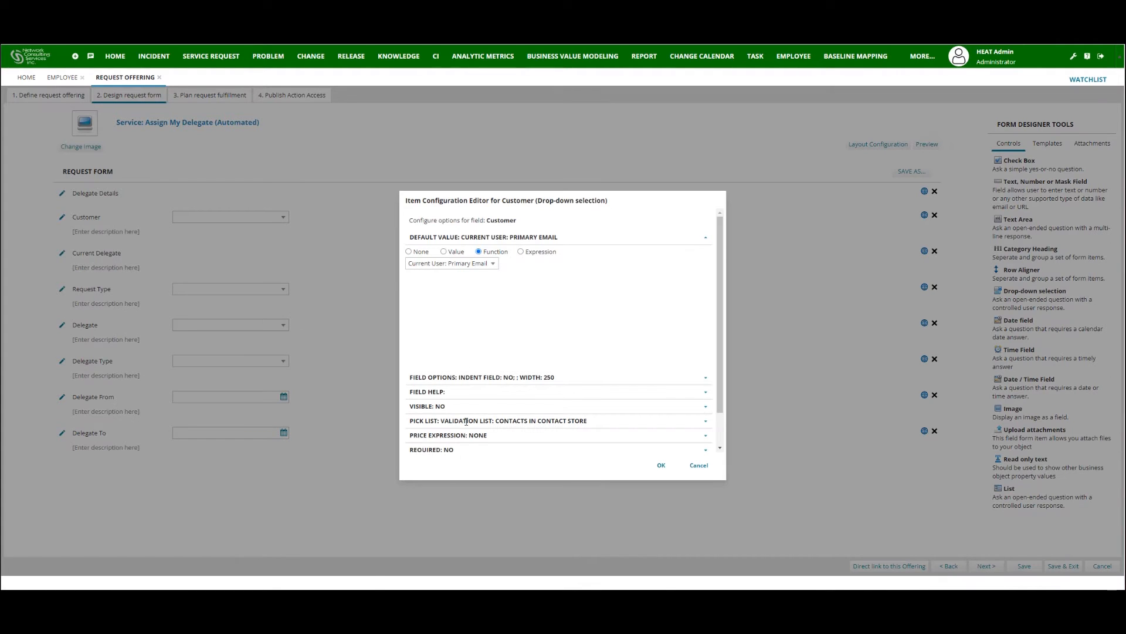
click(466, 421)
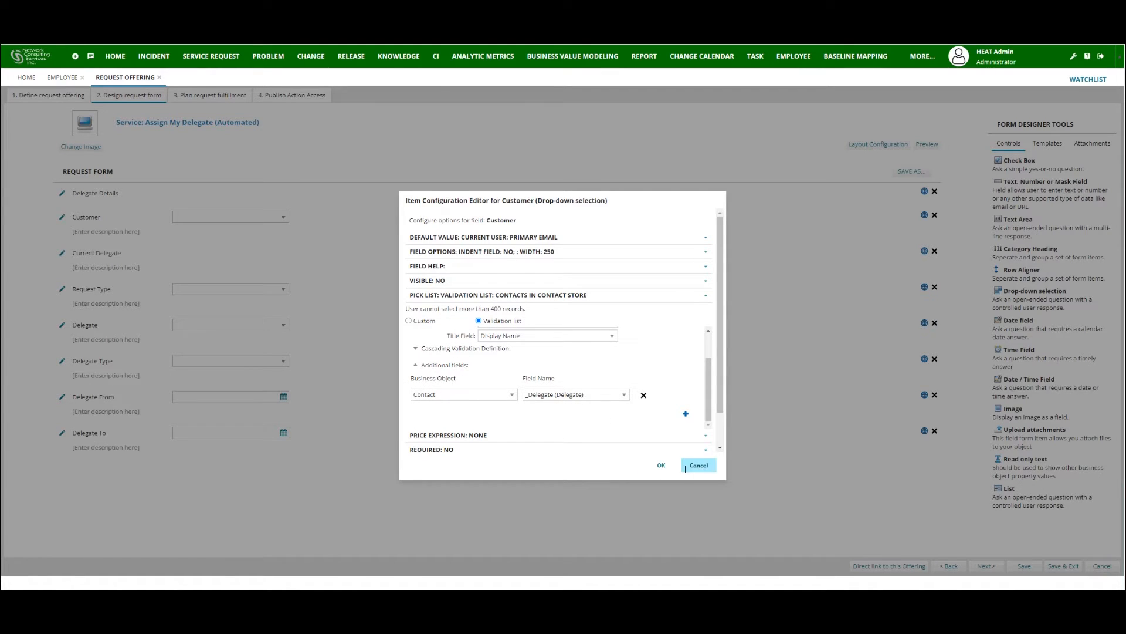
click(661, 465)
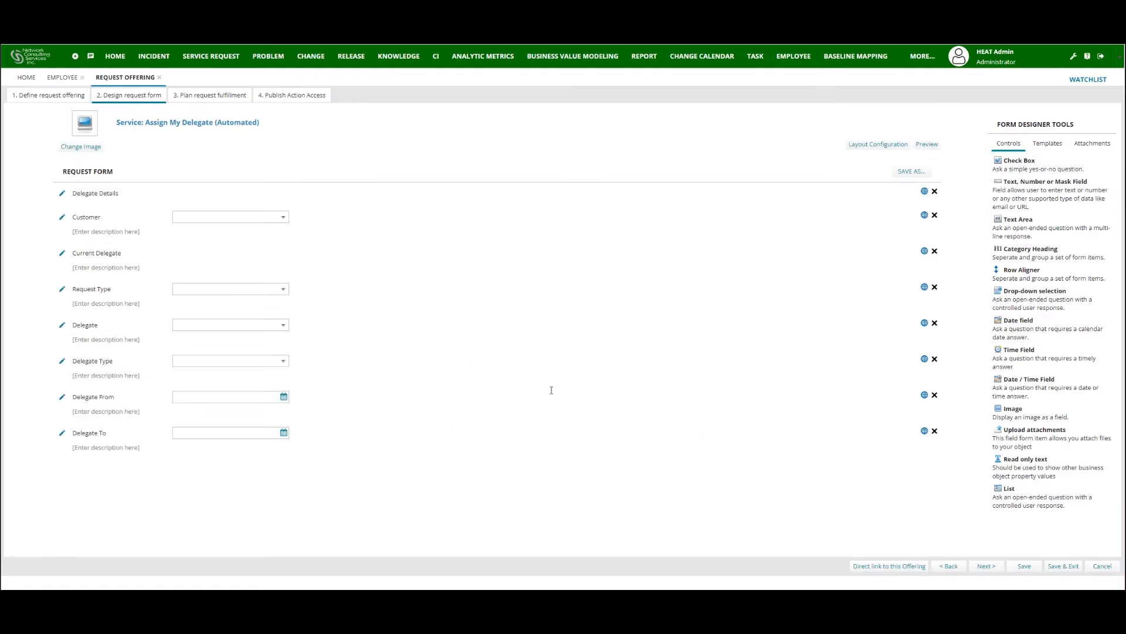
Review the Current Delegate label's default value expression, the Customer fields available to it, and its visibility expression.
click(61, 253)
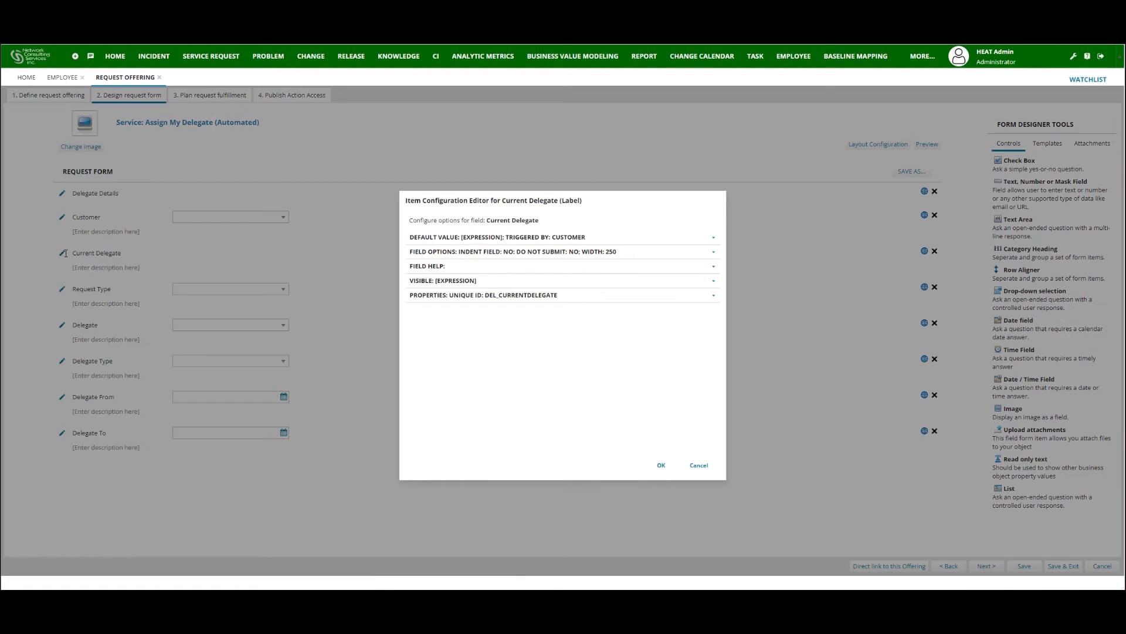
click(524, 238)
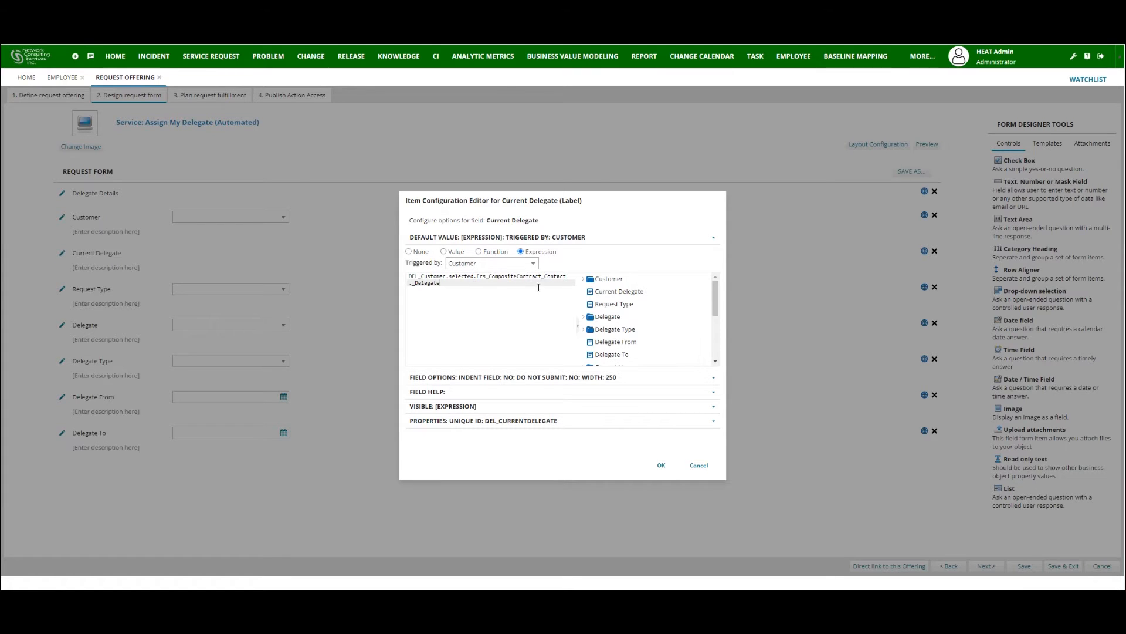
click(583, 279)
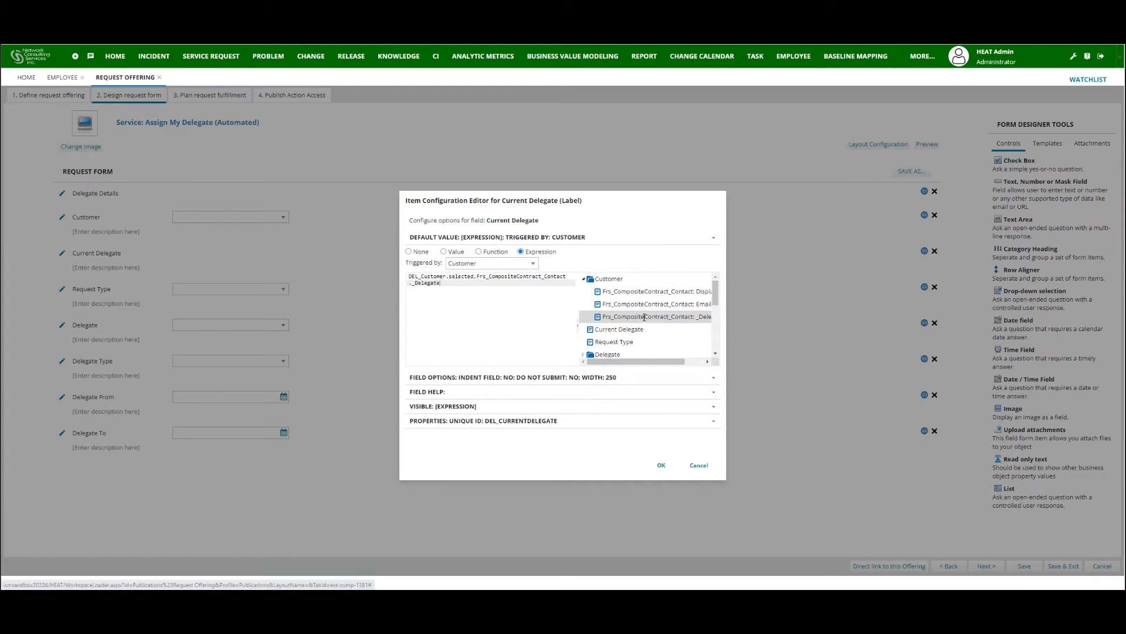
click(451, 406)
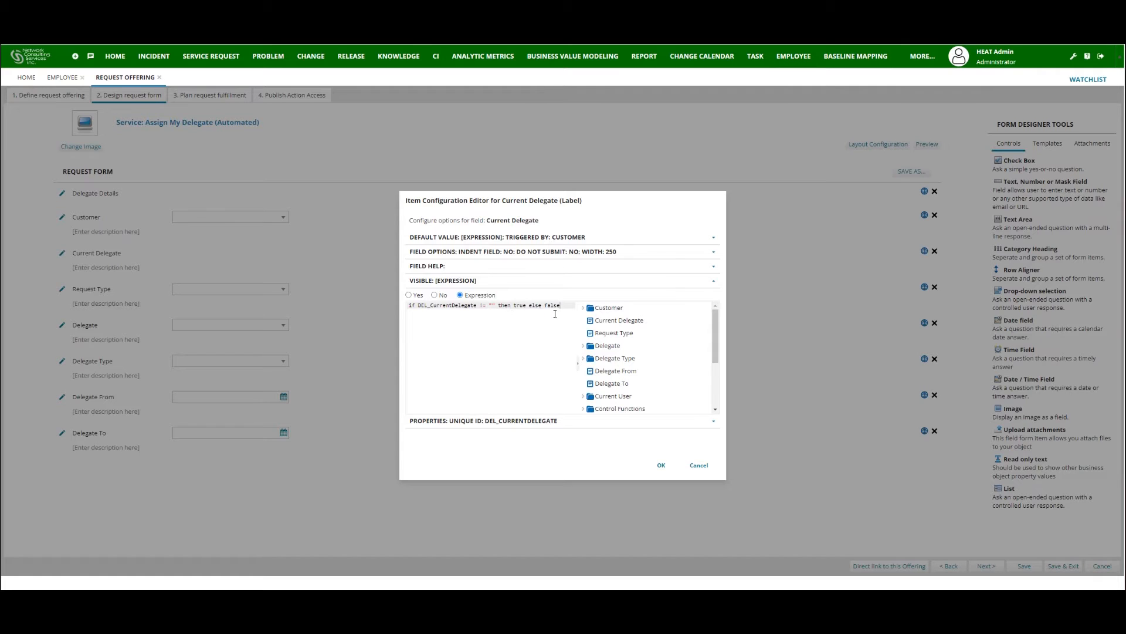
click(446, 281)
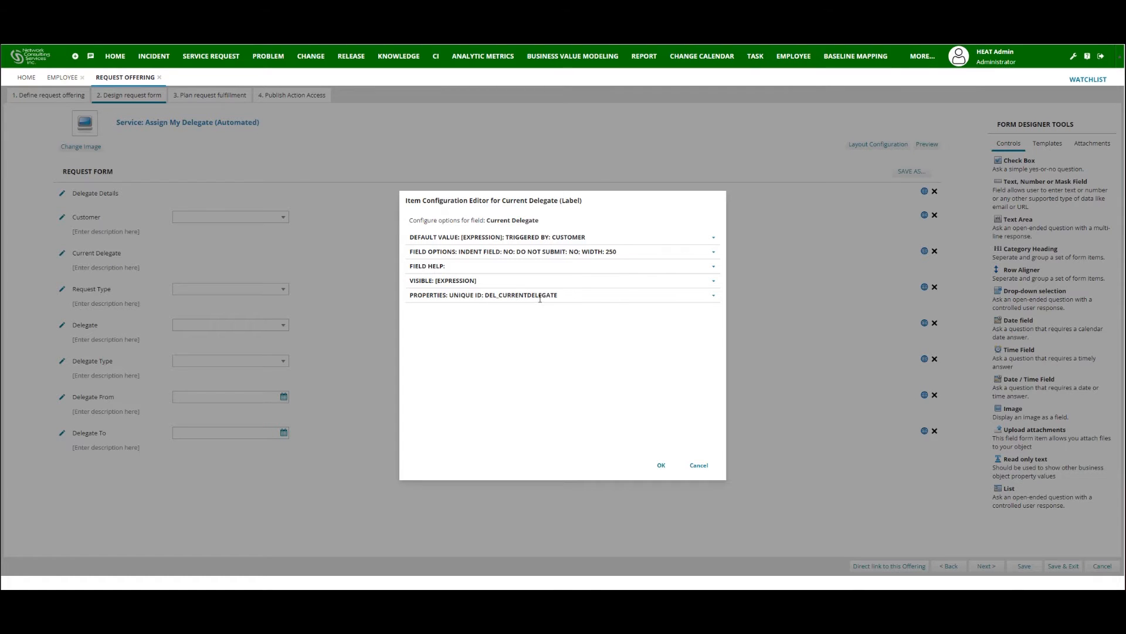
click(661, 464)
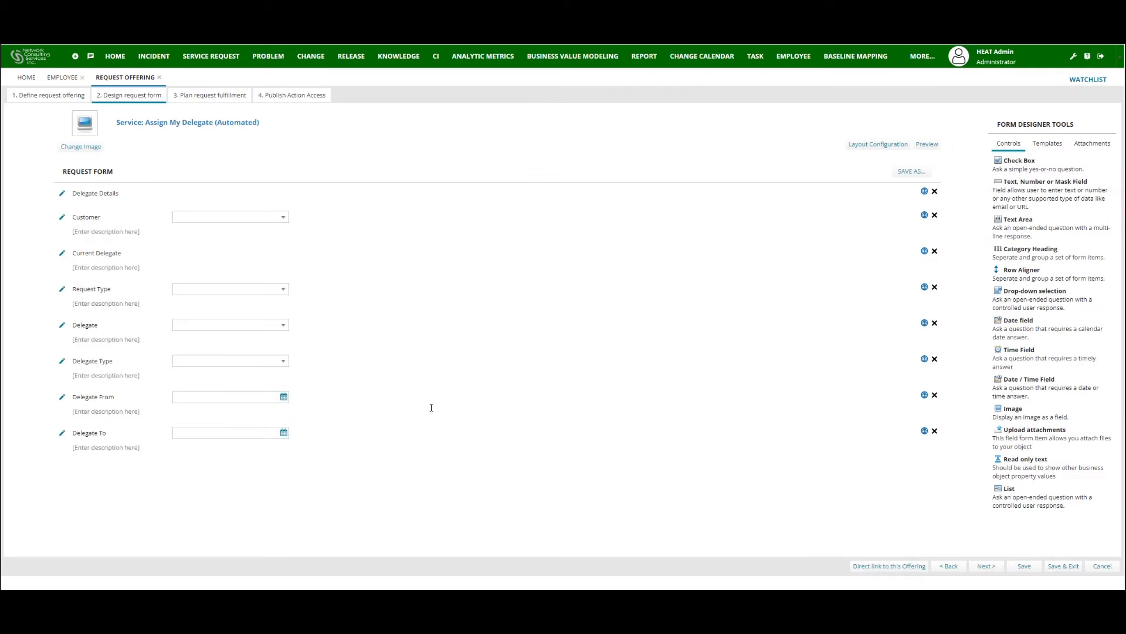
Review the custom pick list entries and required setting of the Request Type drop-down on the request form.
click(62, 289)
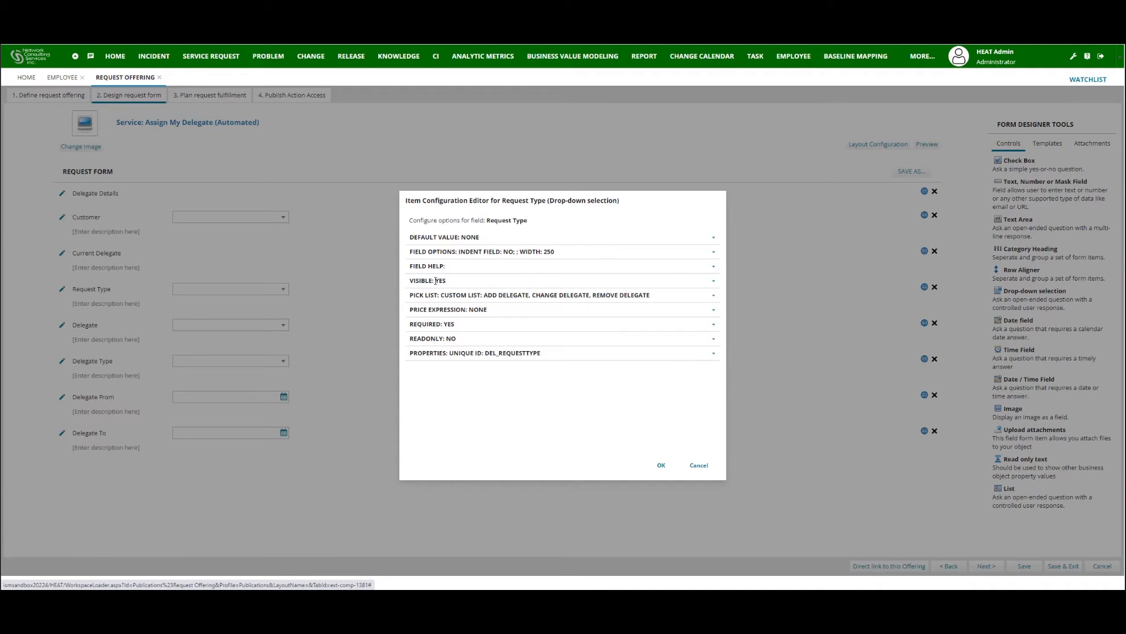
click(451, 294)
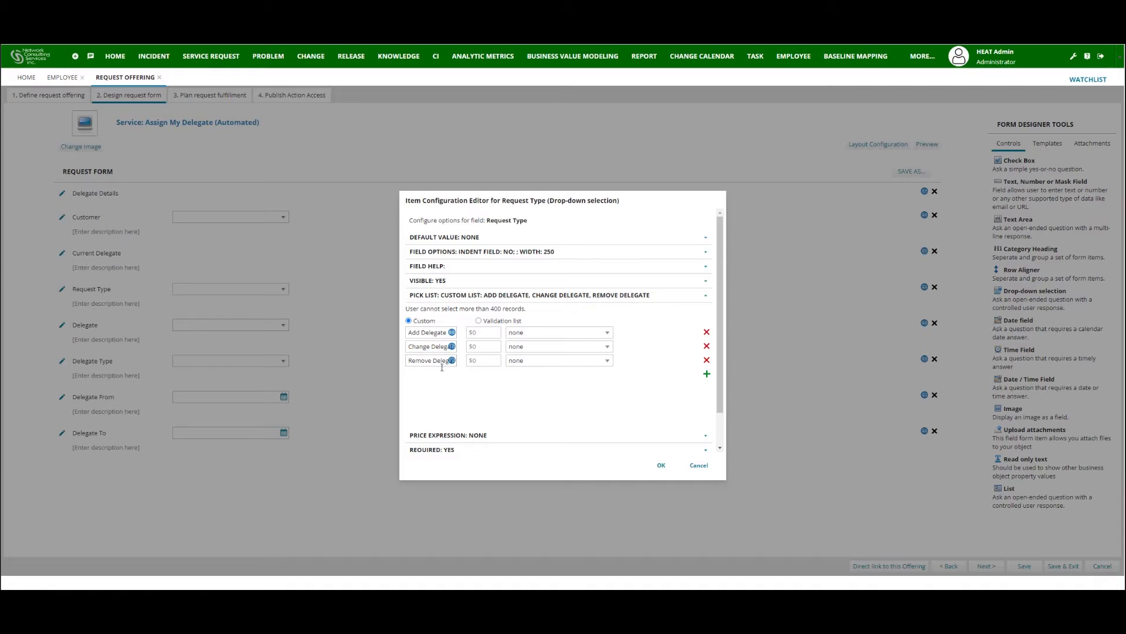
click(443, 450)
click(442, 324)
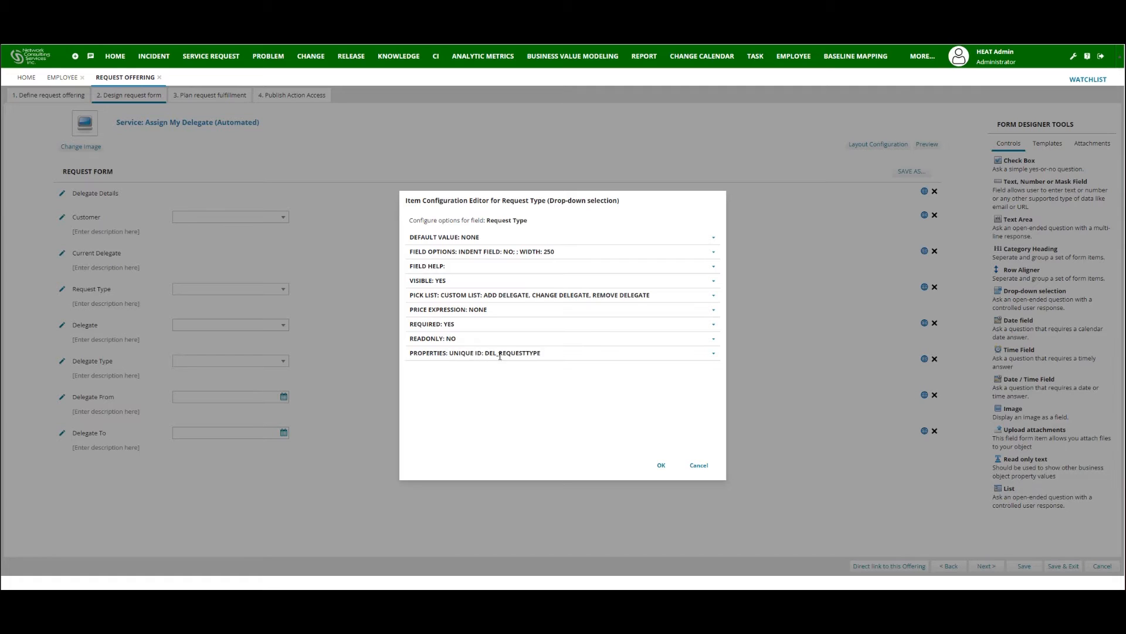
click(661, 465)
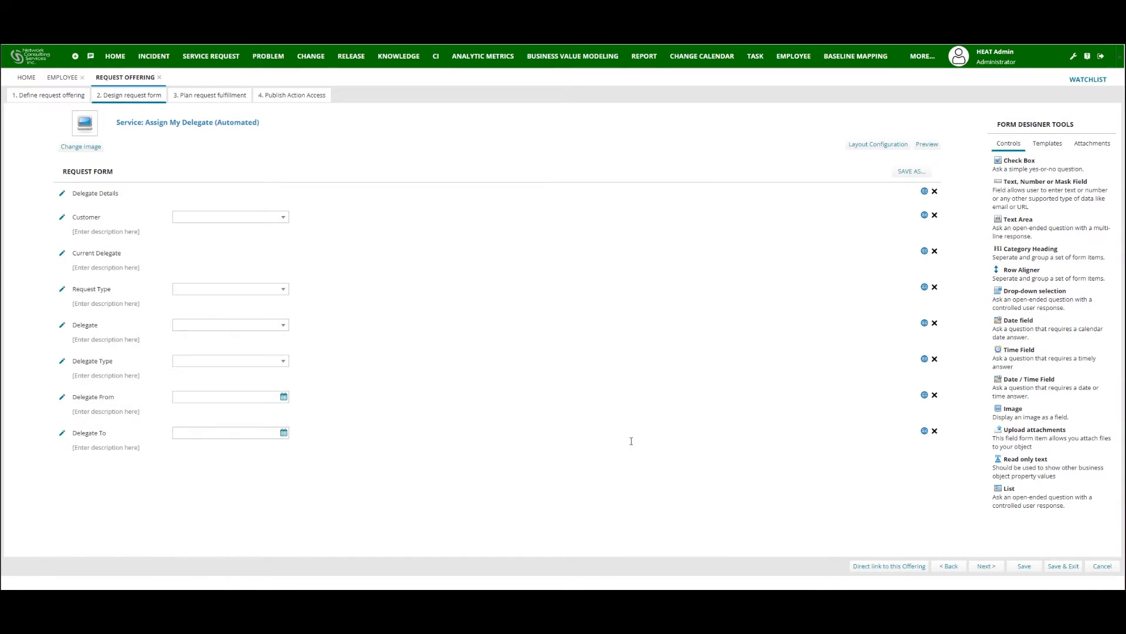
Review the Delegate drop-down's visibility expression, validation list and required expression, then close its configuration.
click(63, 324)
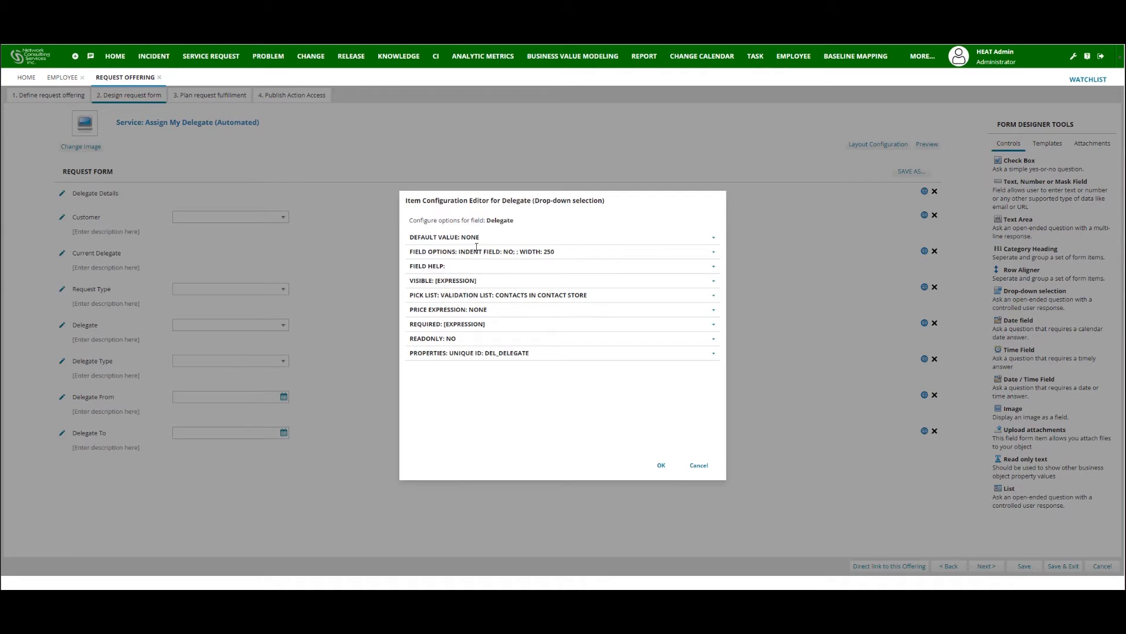
click(447, 280)
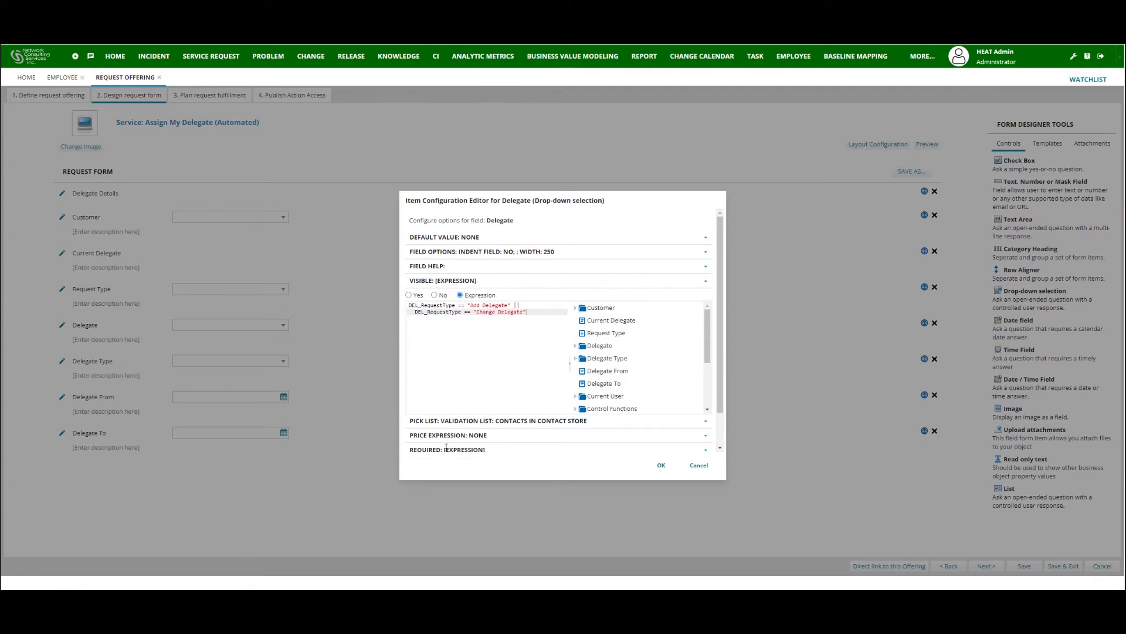
click(451, 421)
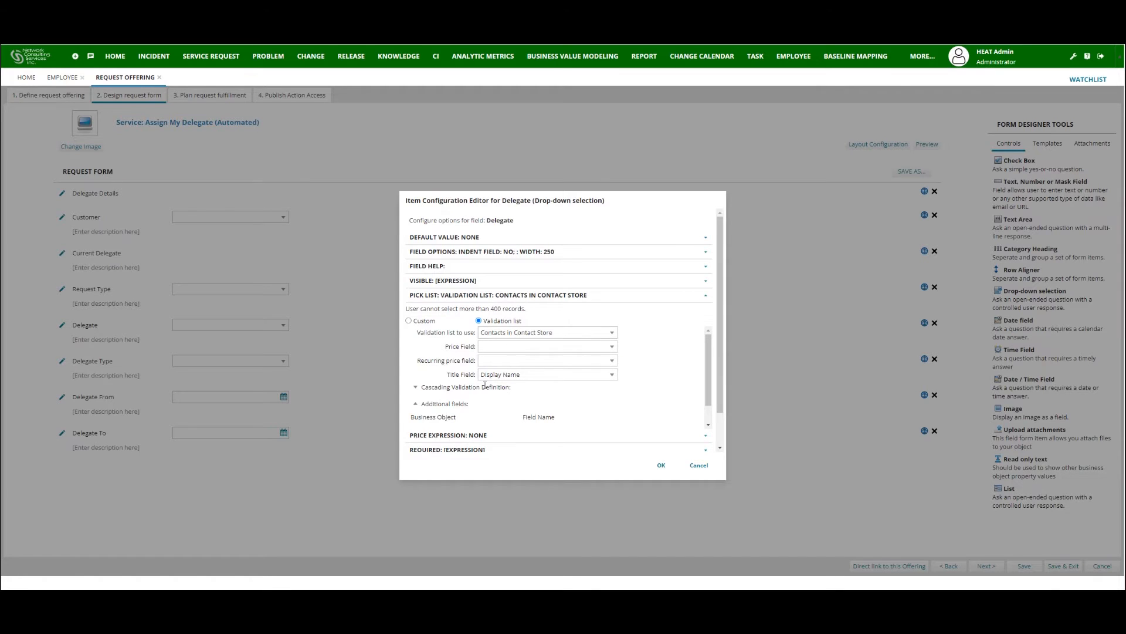
click(431, 450)
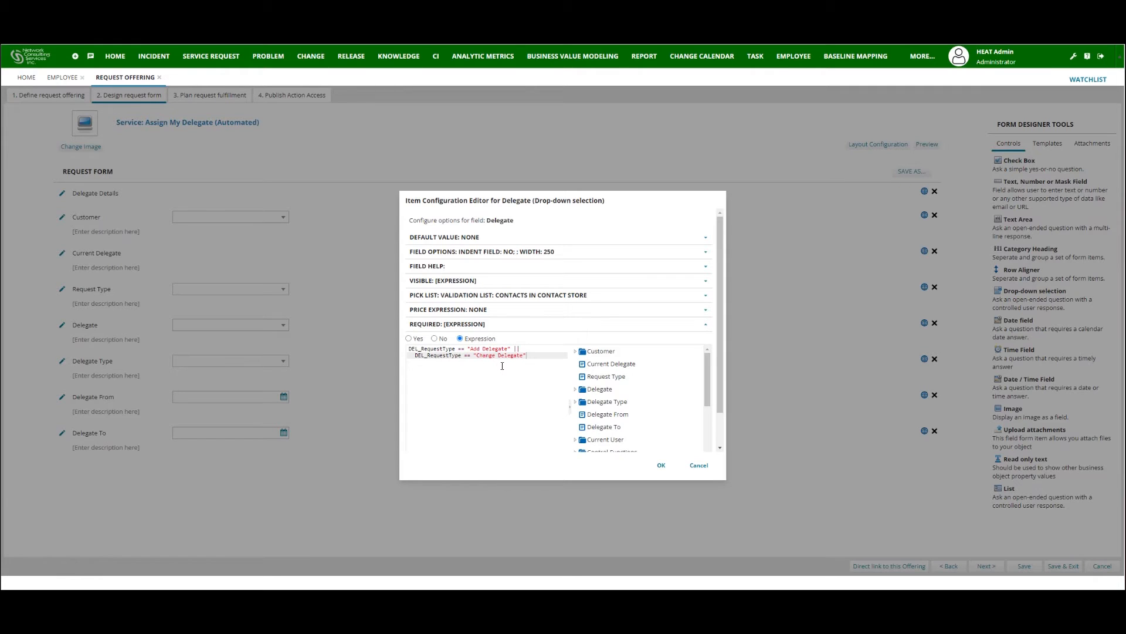
click(455, 324)
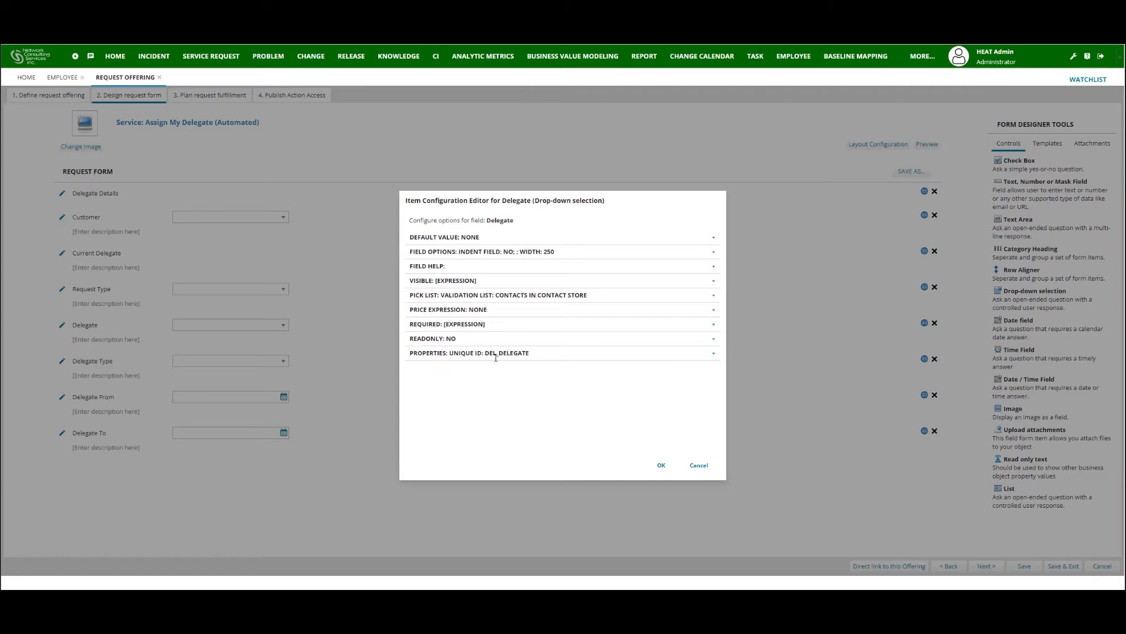
click(658, 464)
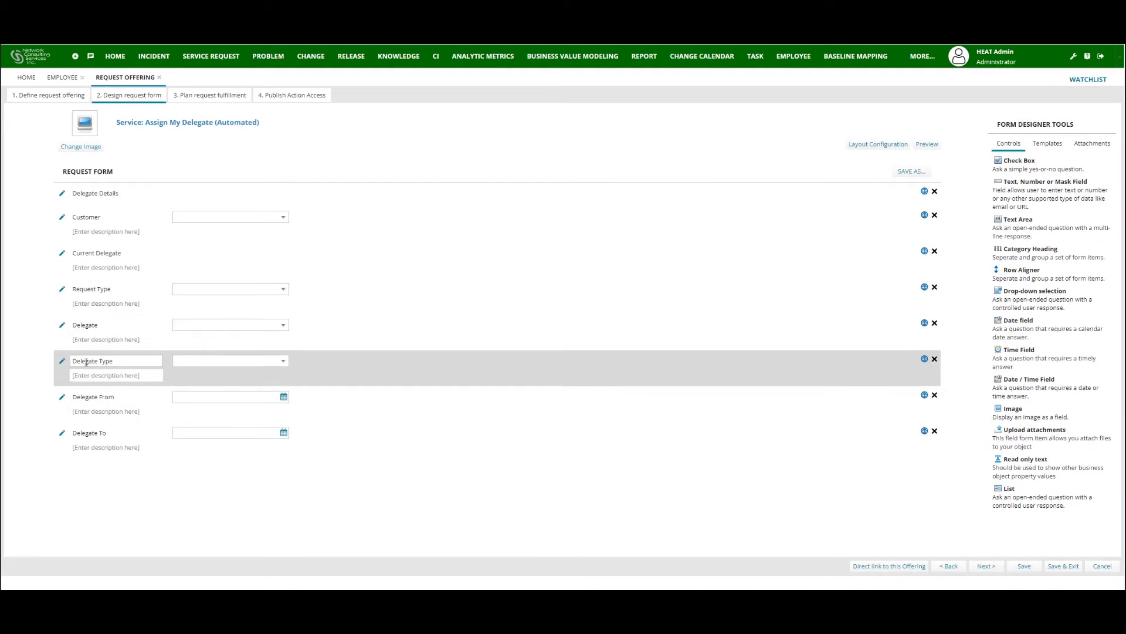
Review the Delegate Type drop-down's visibility expression, required expression and validation list, then close its configuration.
click(63, 360)
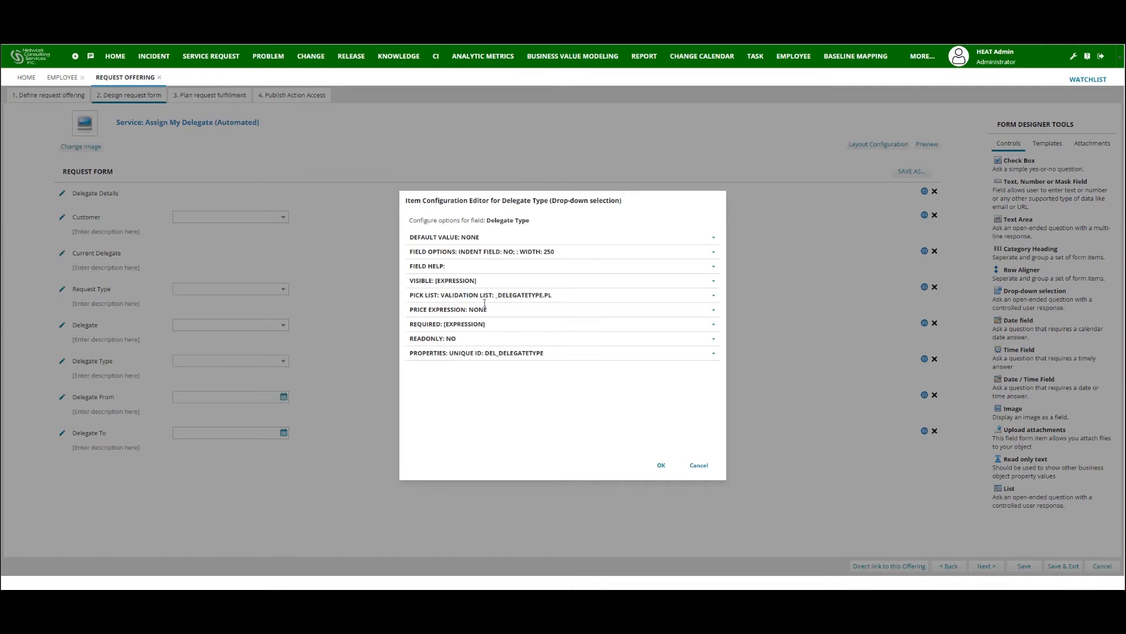
click(449, 280)
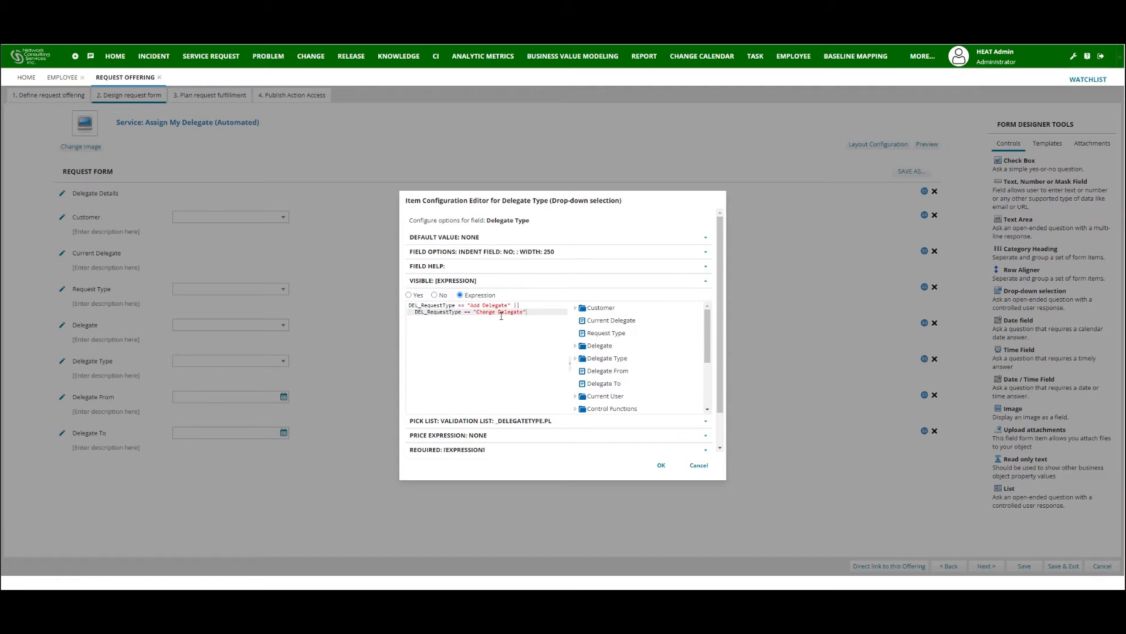
click(450, 449)
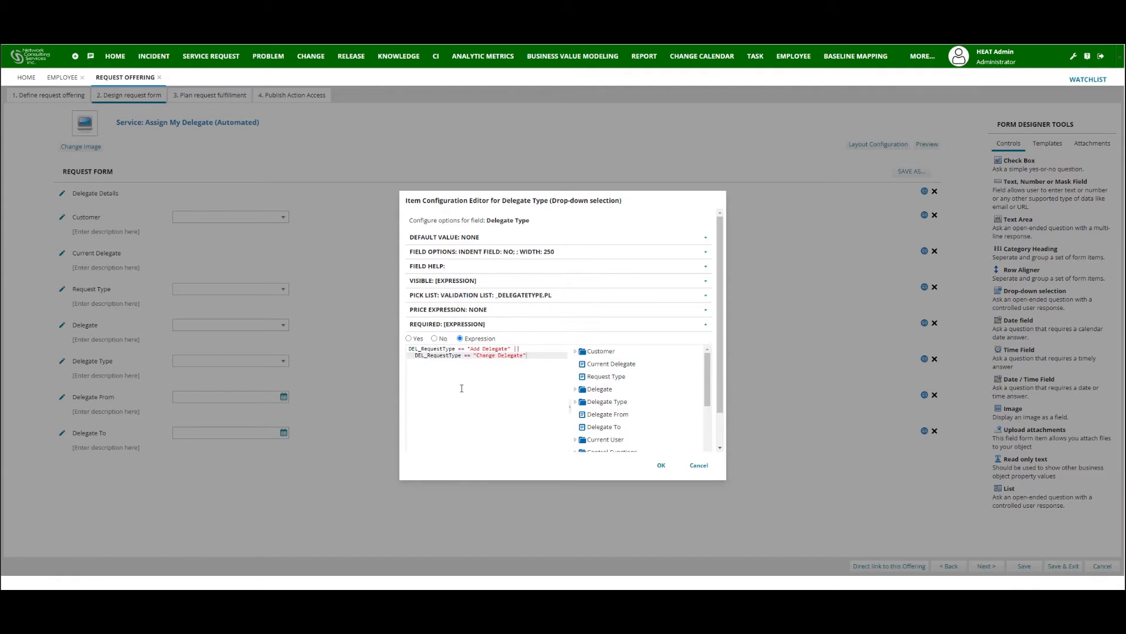
click(474, 294)
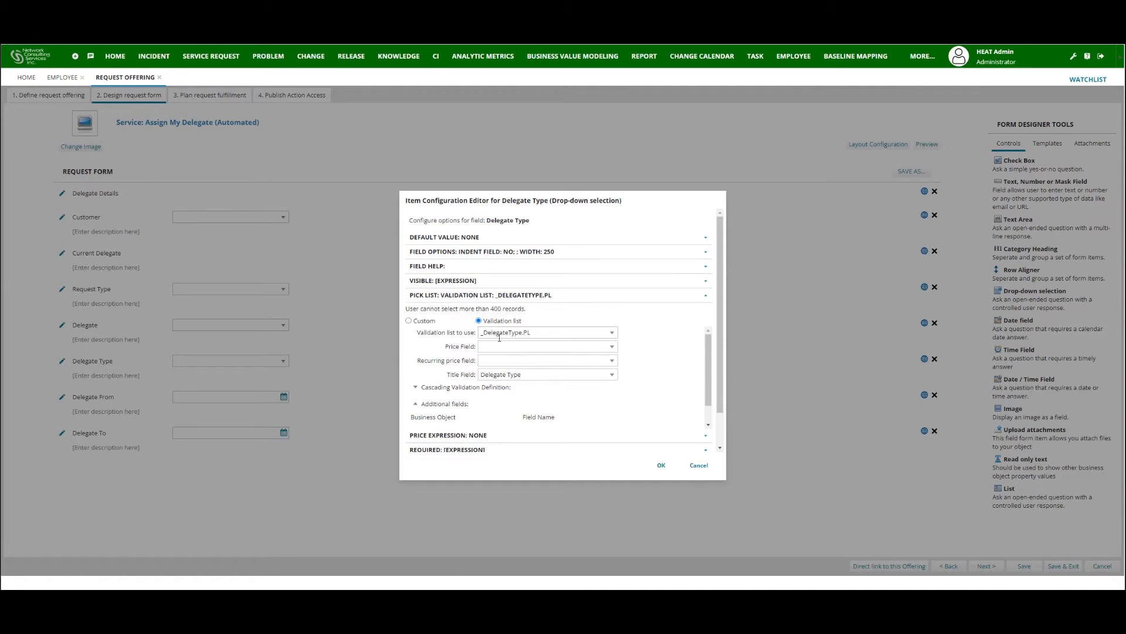
click(439, 295)
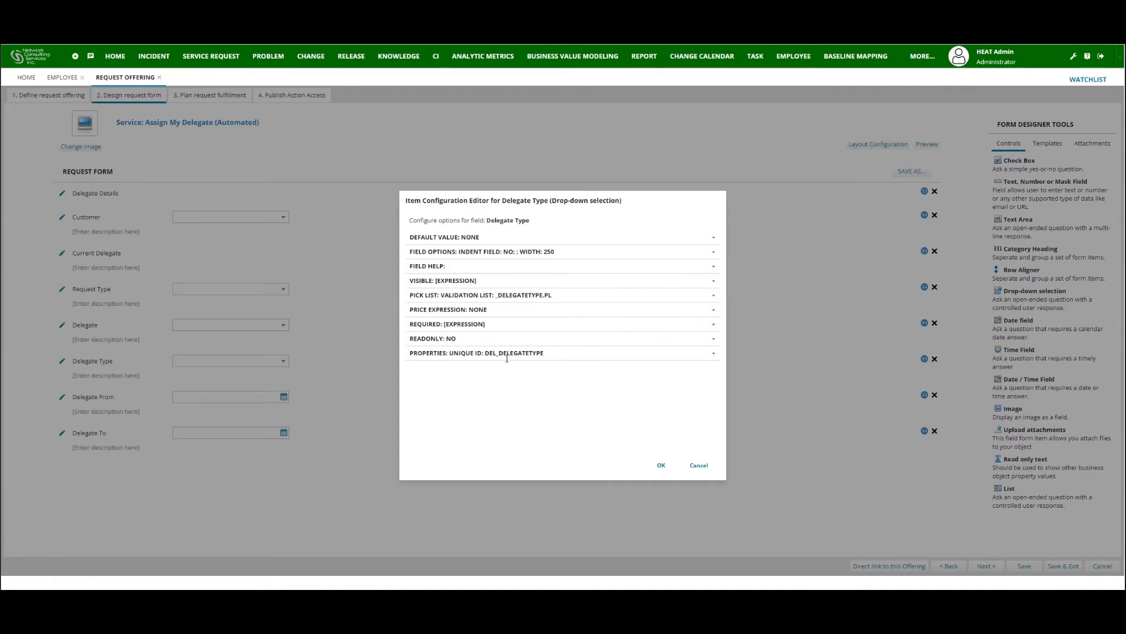
click(662, 465)
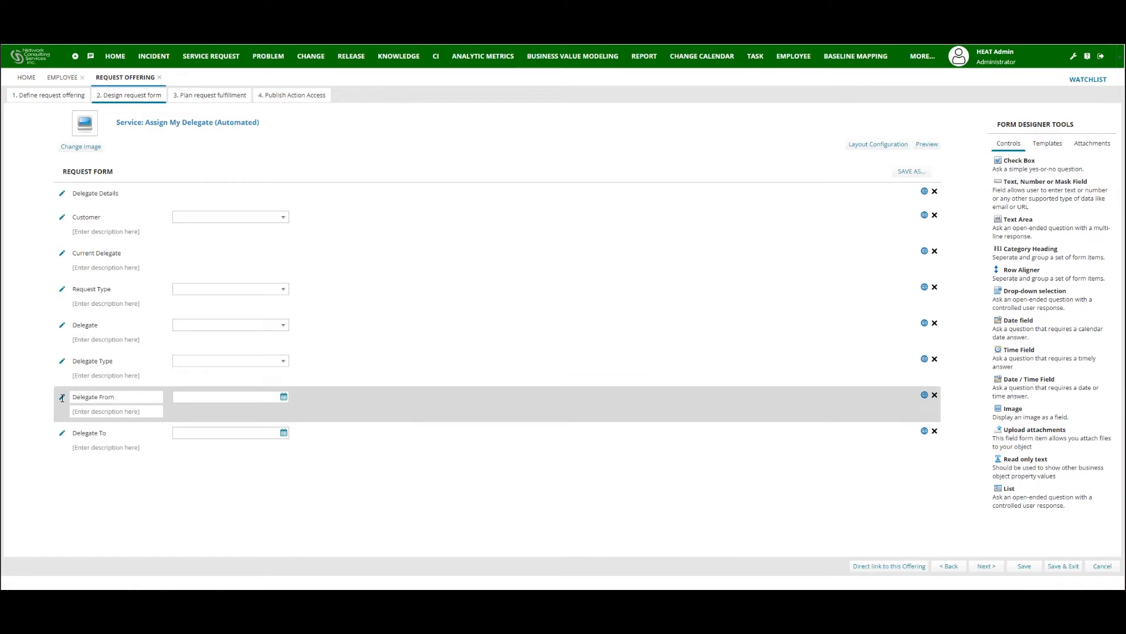
Review the visibility and required expressions of the Delegate From date field and the required expression of the Delegate To field.
click(96, 398)
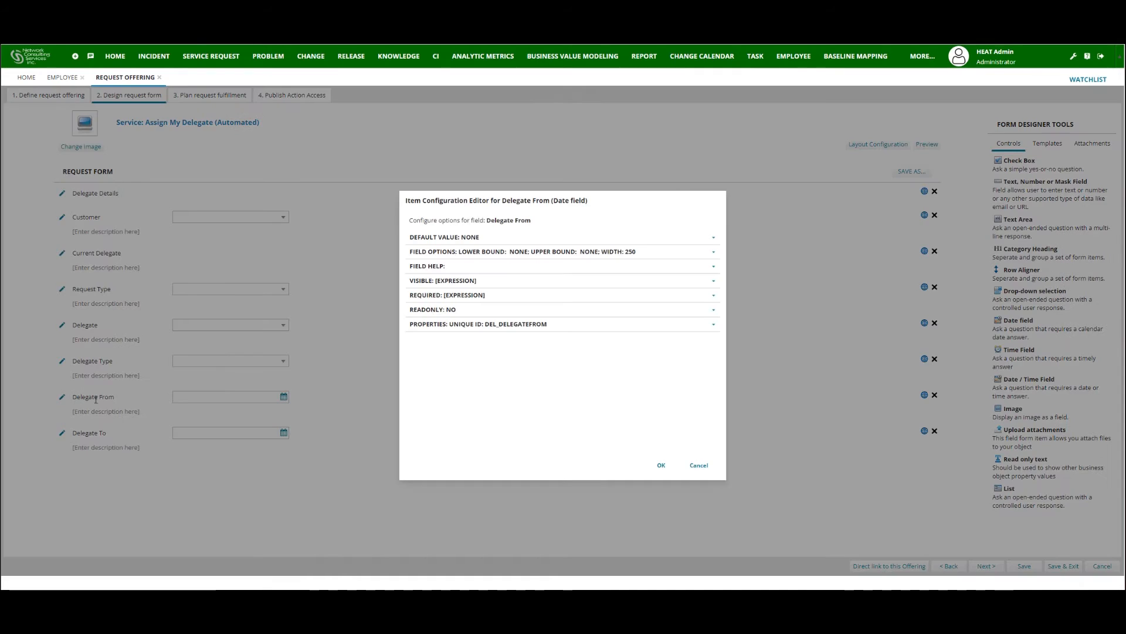
click(444, 279)
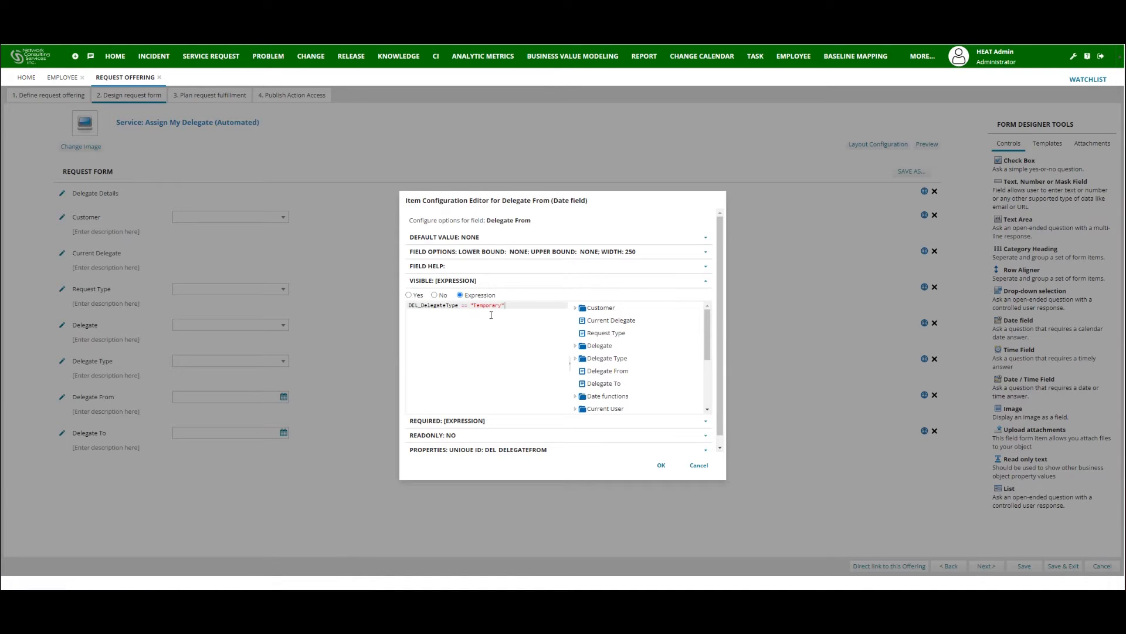
click(447, 420)
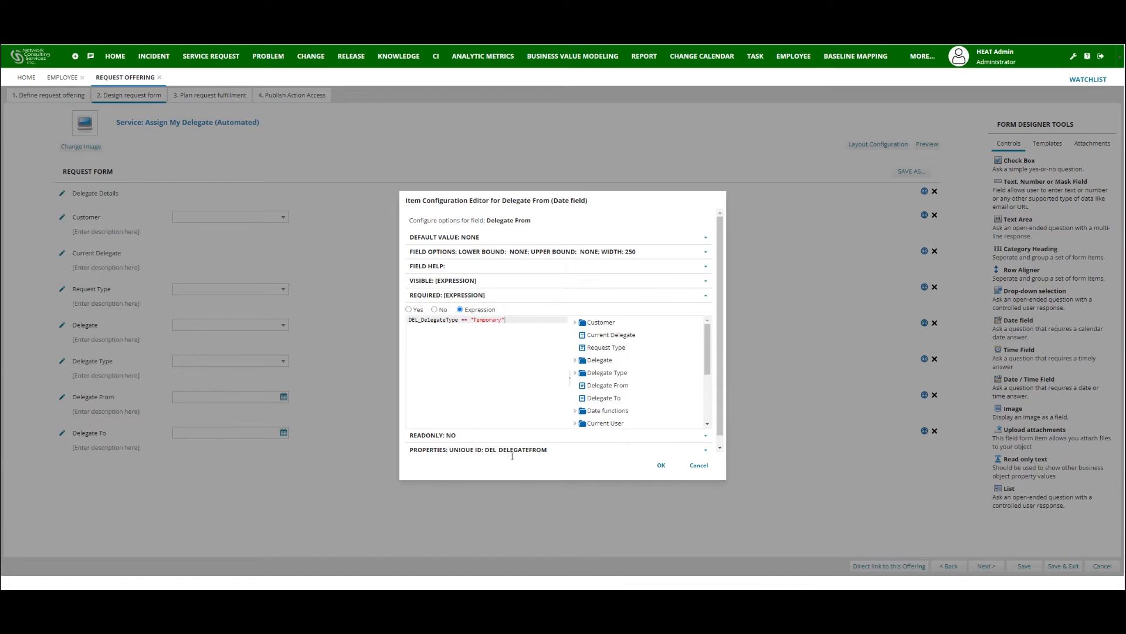
click(663, 465)
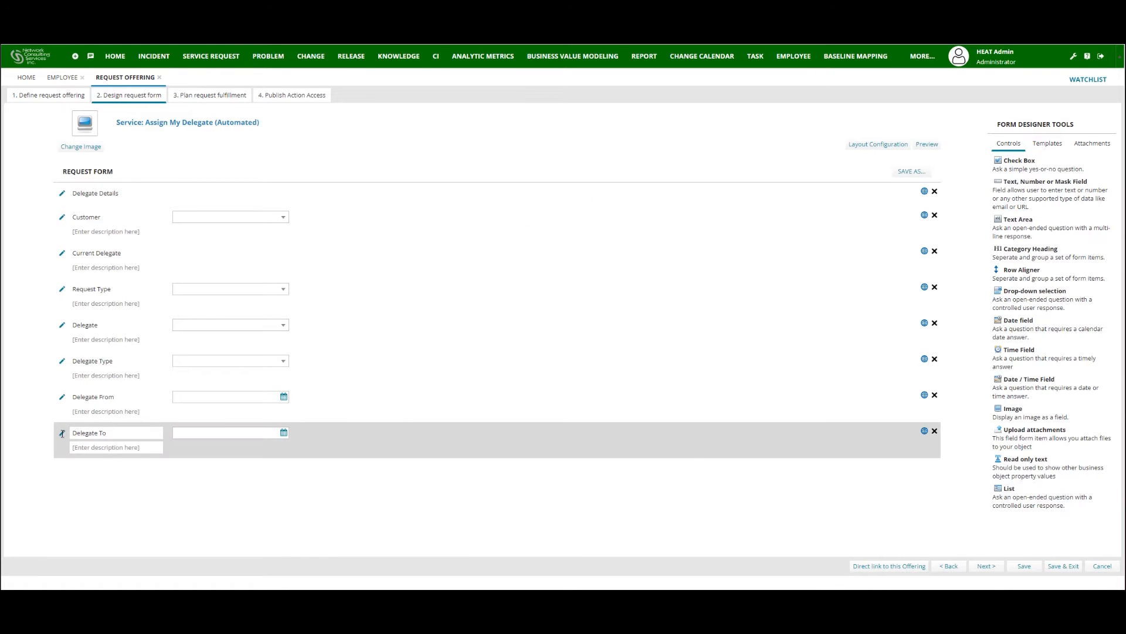
click(61, 432)
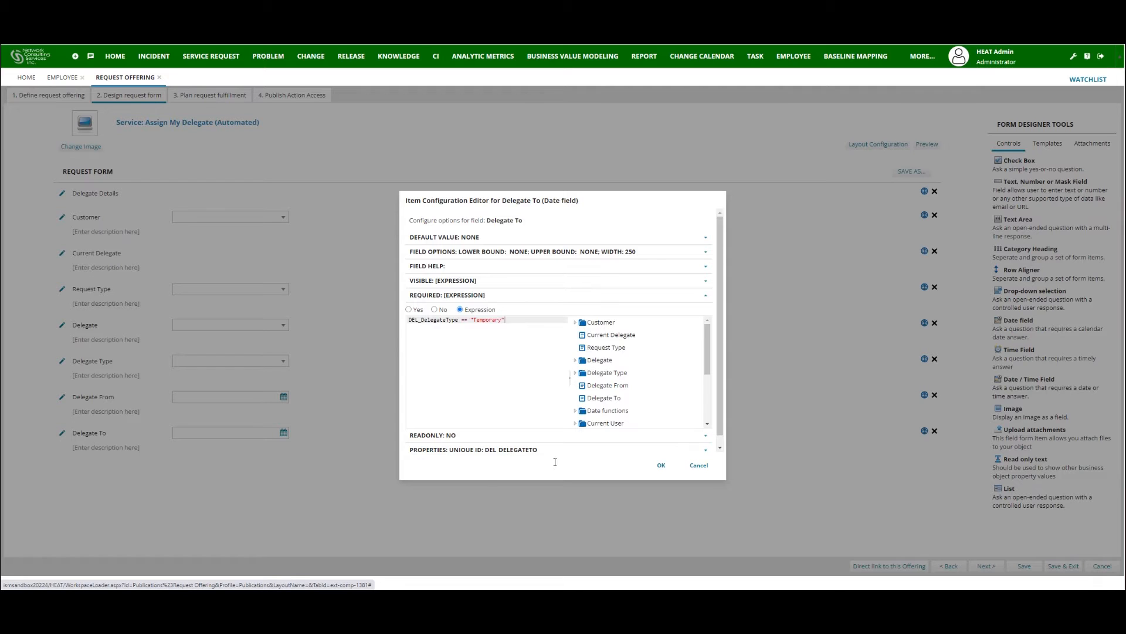
click(661, 465)
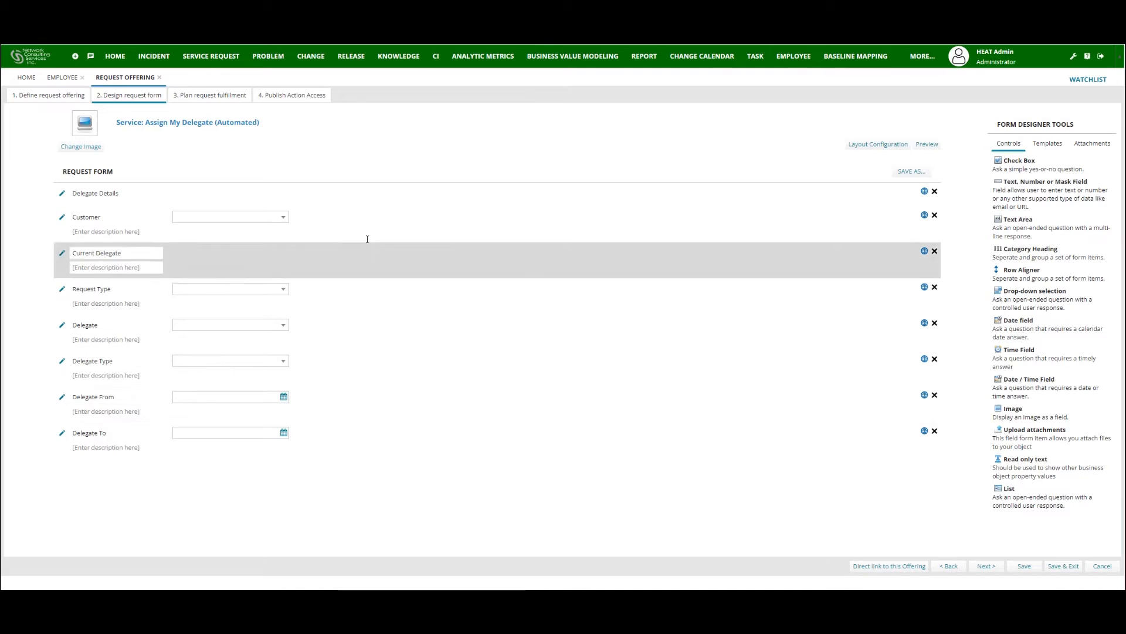
In the request fulfillment workflow, review the Update Customer Delegate block's target field values and the Assign My Delegate template fields available to it.
click(206, 94)
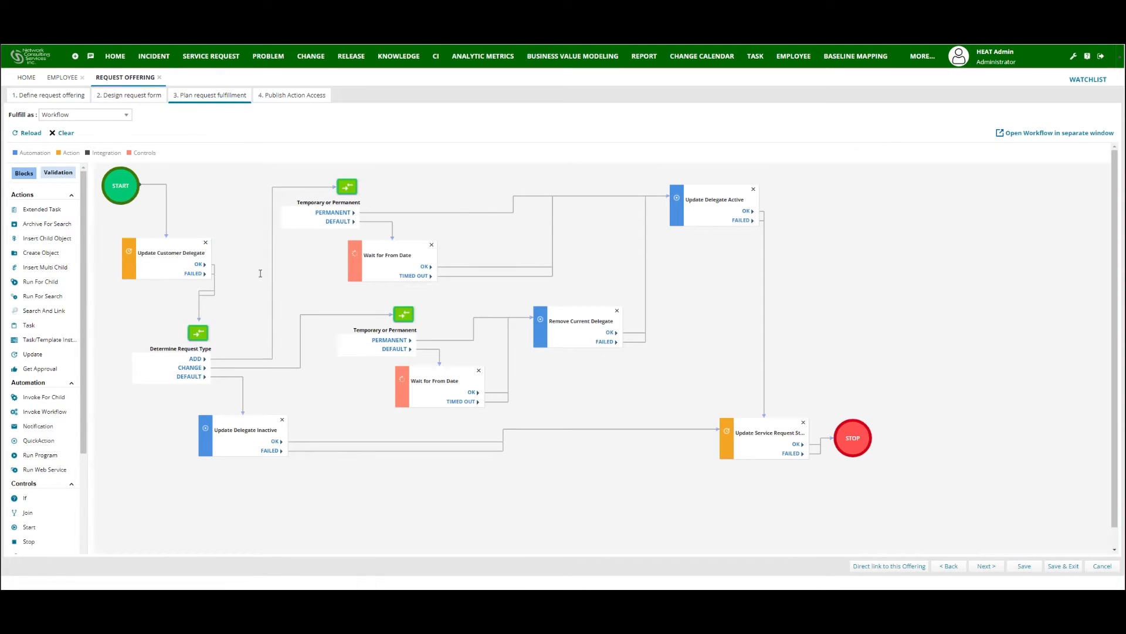
double_click(167, 249)
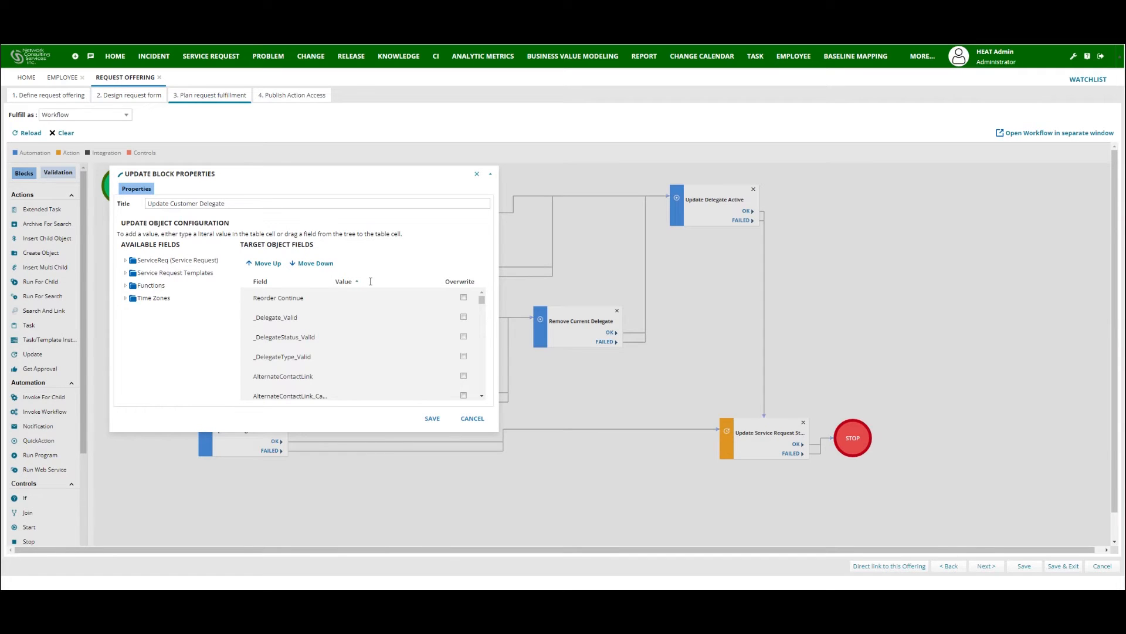
click(343, 281)
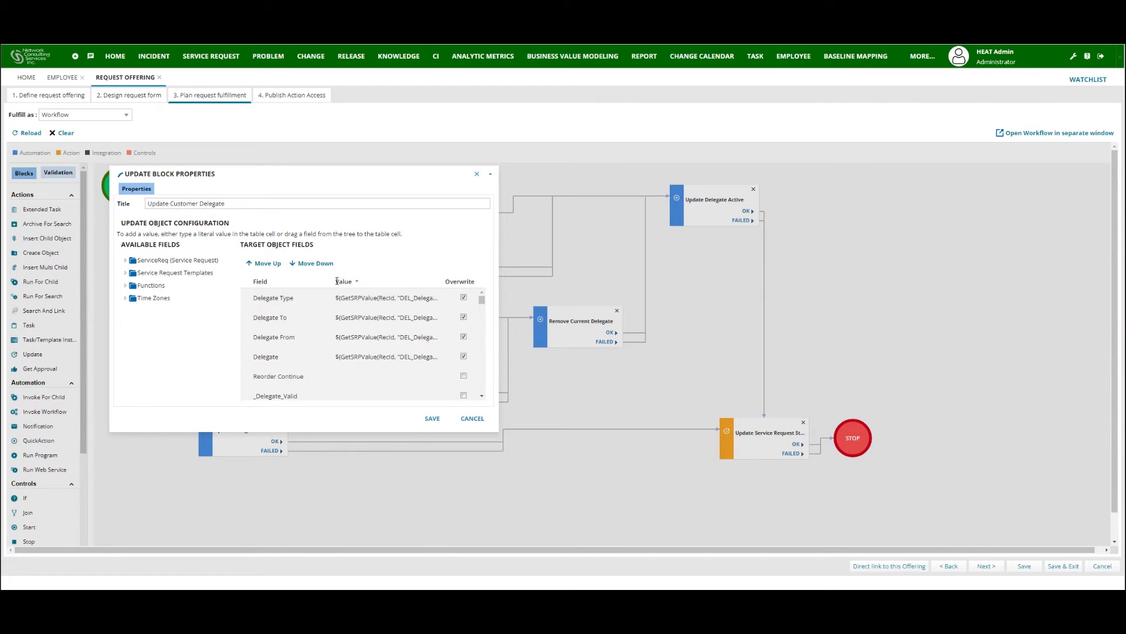
drag(310, 280, 285, 280)
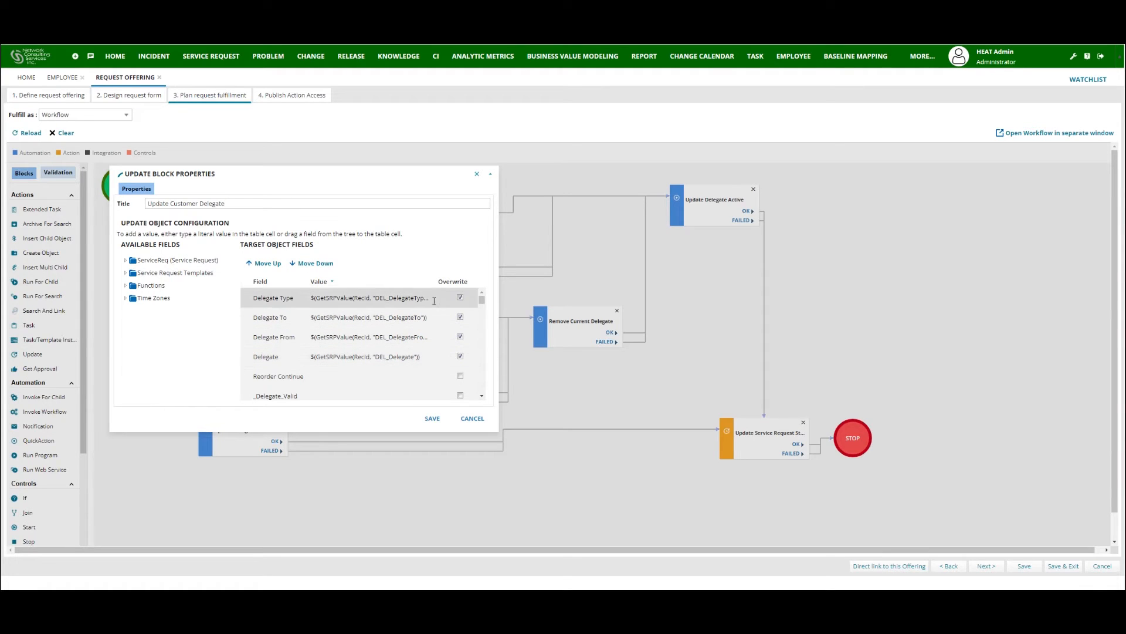
drag(436, 281, 453, 281)
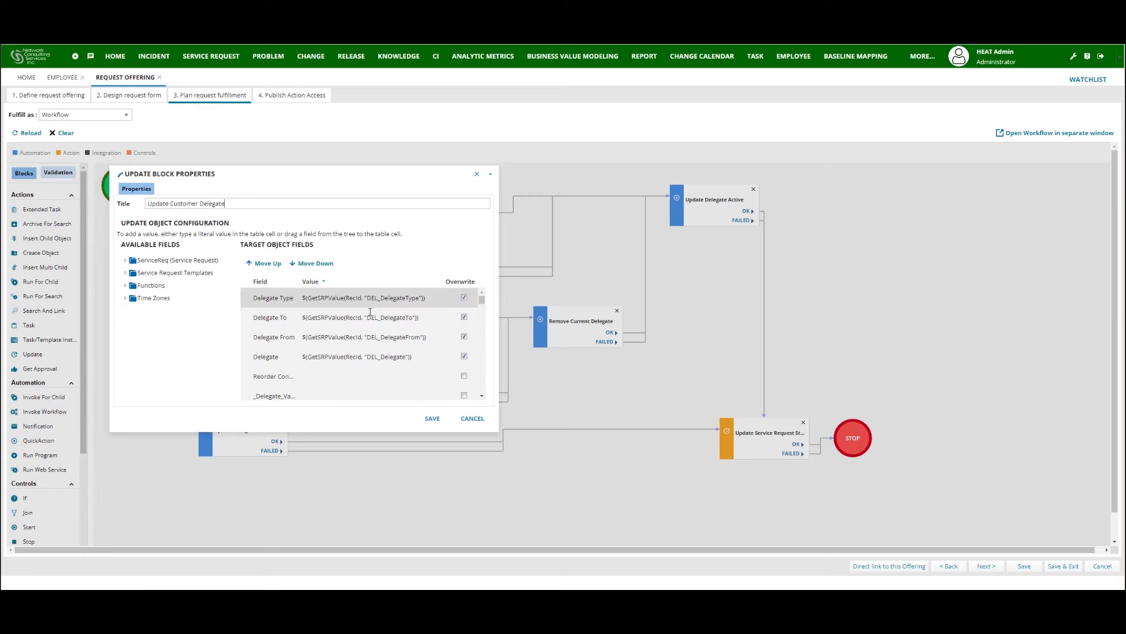
click(139, 273)
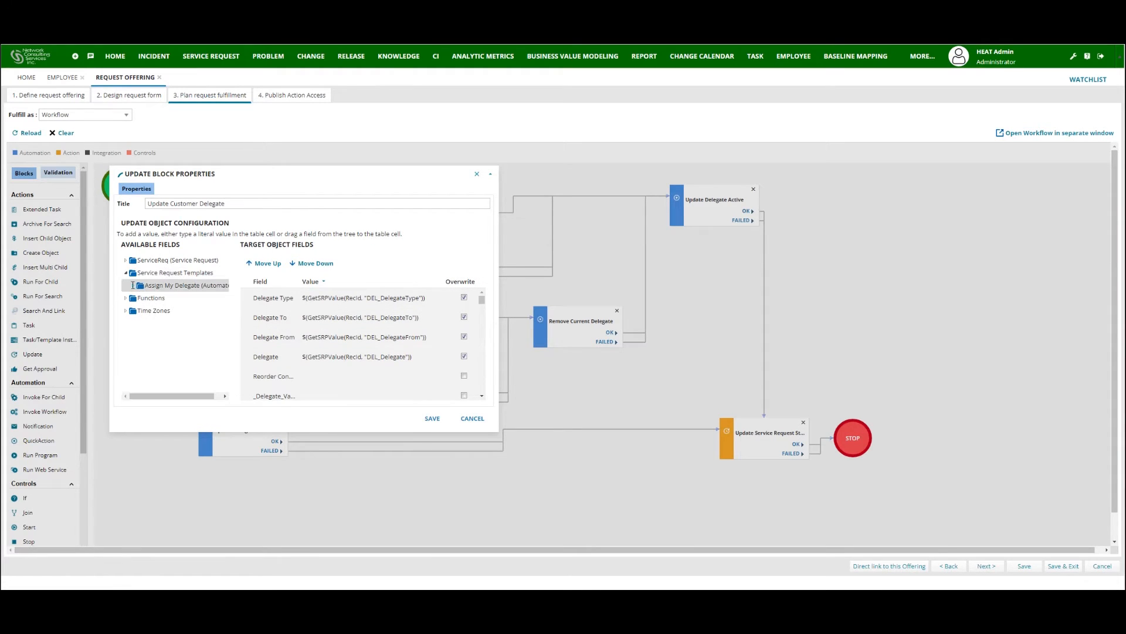
click(133, 285)
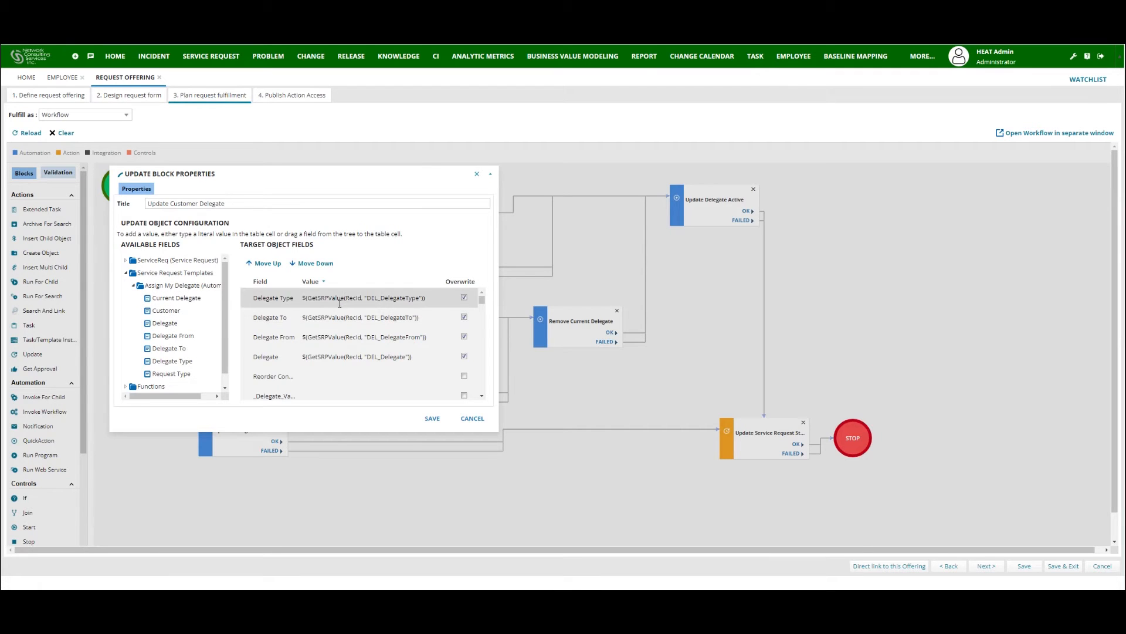
click(471, 419)
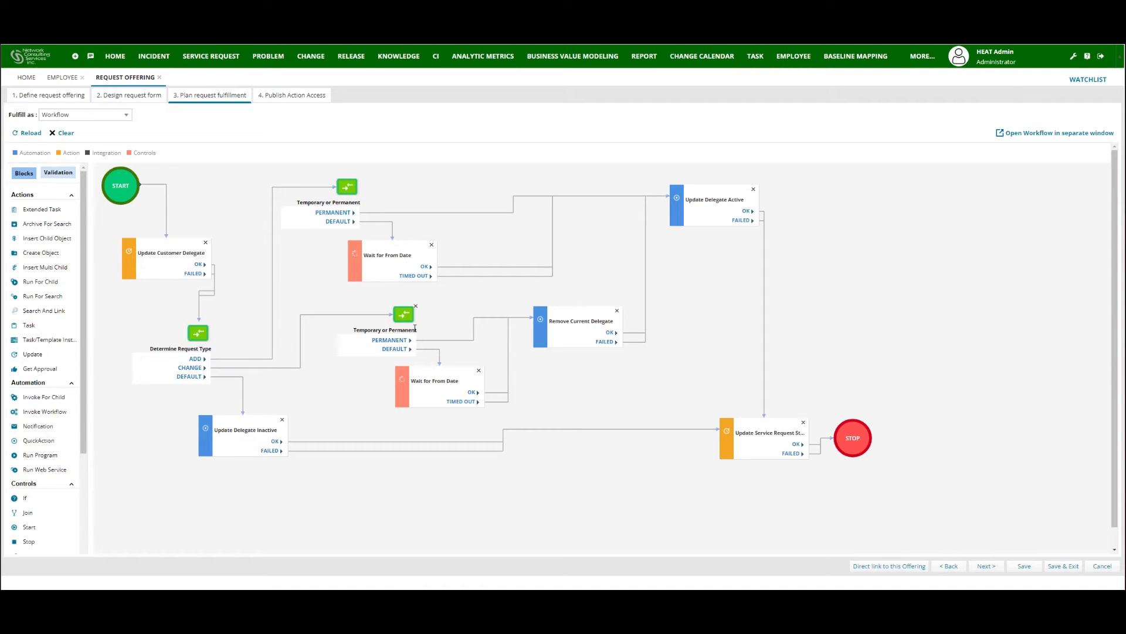
Review the exit conditions of the Determine Request Type switch and the Add branch's Temporary or Permanent switch.
double_click(200, 332)
click(188, 190)
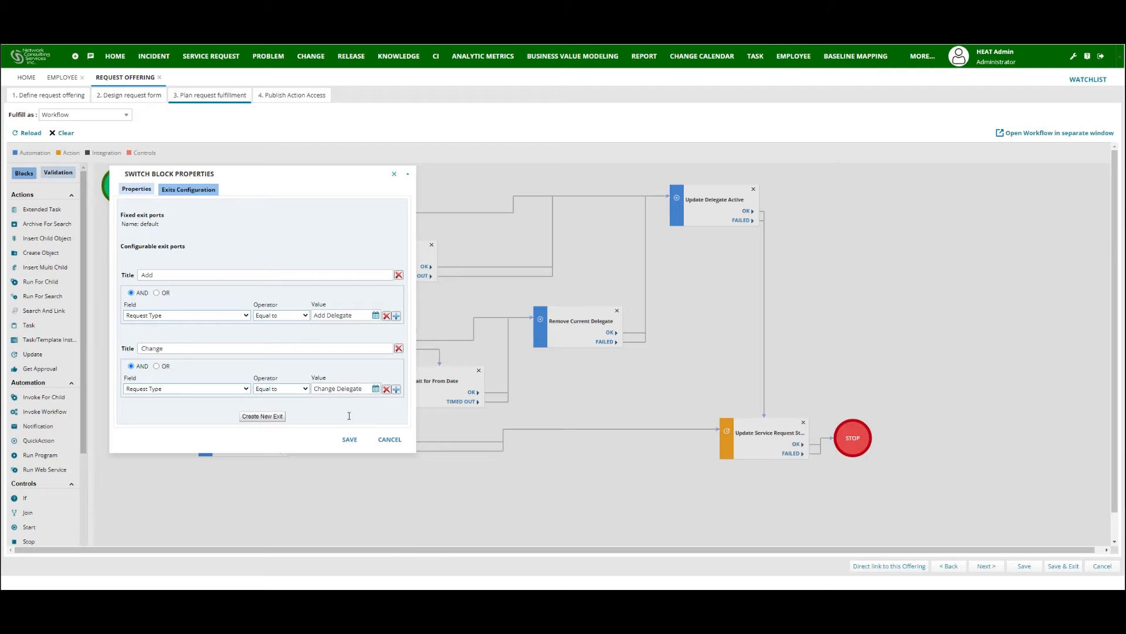
click(355, 438)
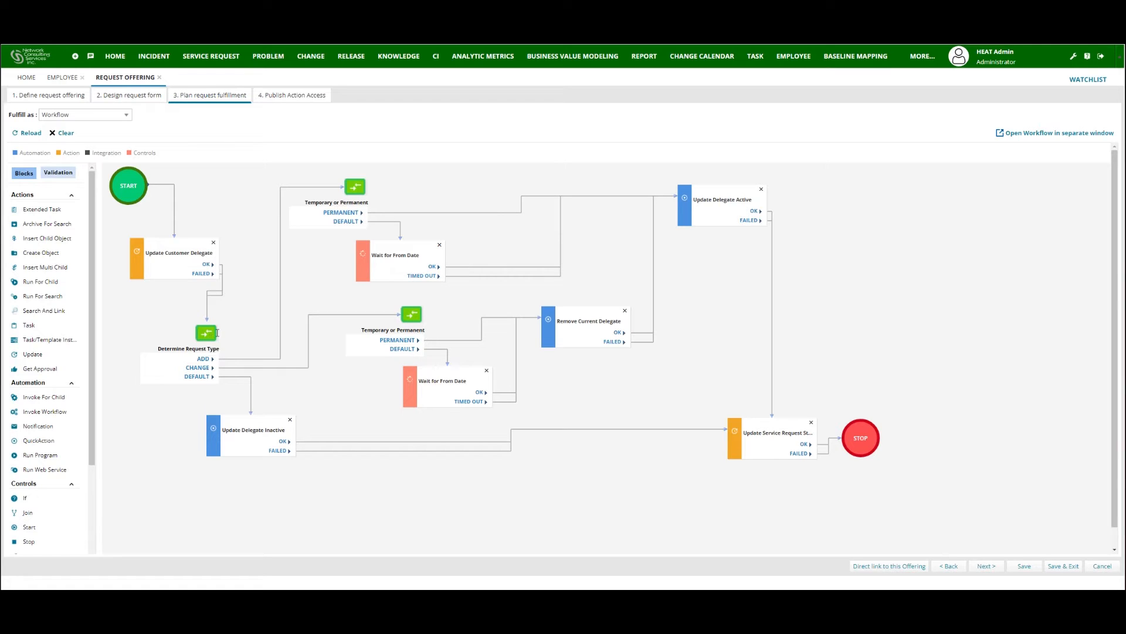
double_click(357, 187)
click(191, 189)
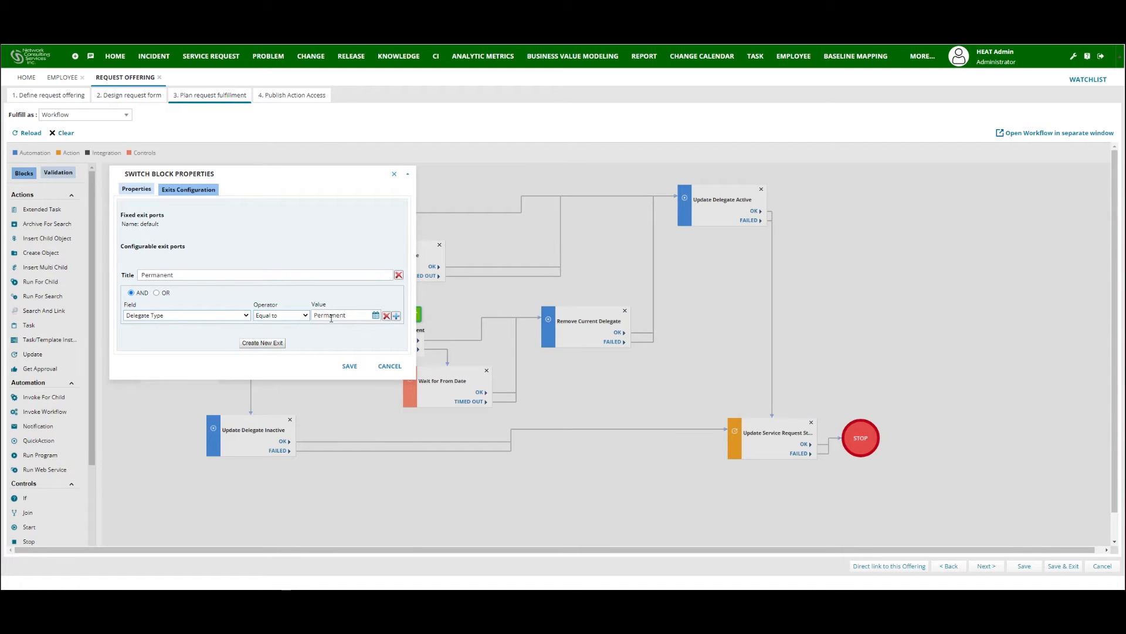
click(348, 364)
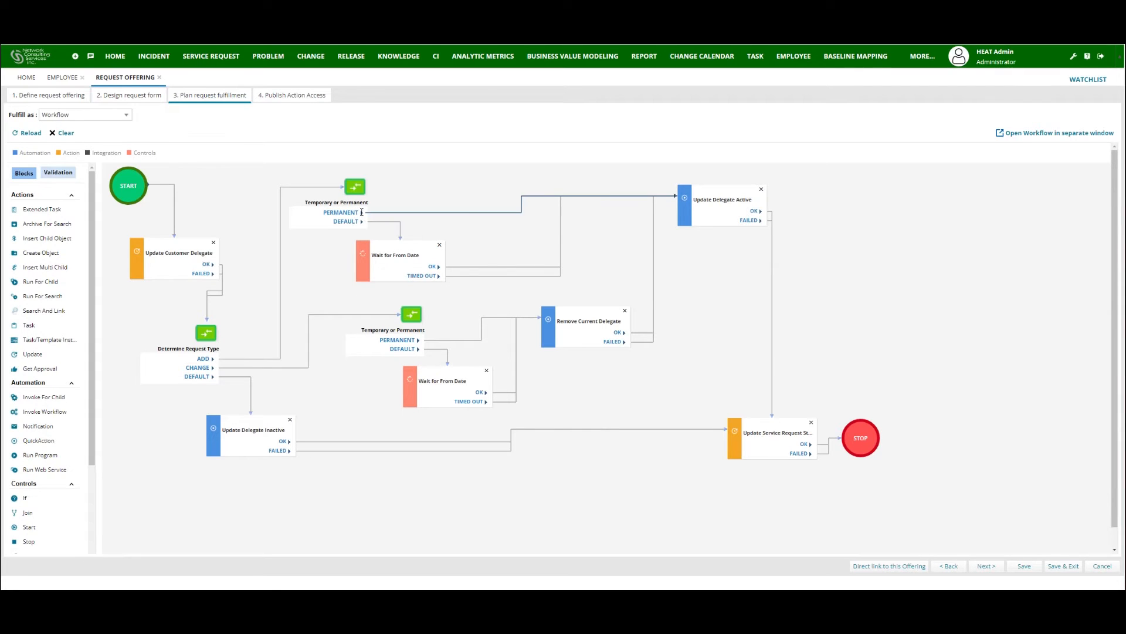
Review the quick action run by the Update Delegate Active block and the timeout and conditions of the Add branch's Wait for From Date block.
double_click(719, 191)
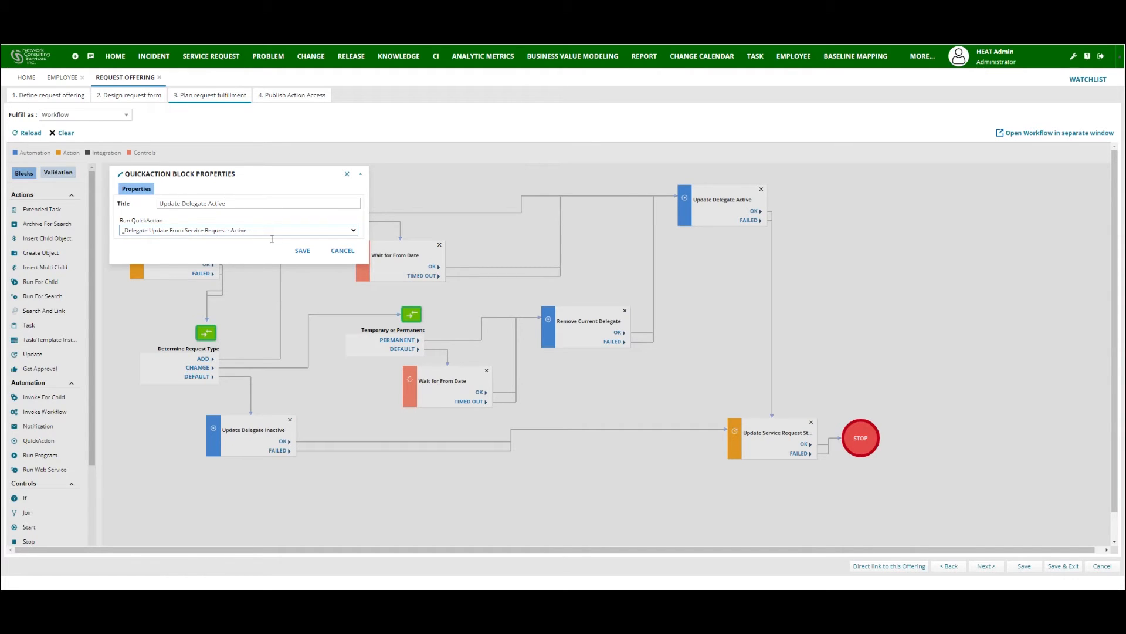
click(302, 250)
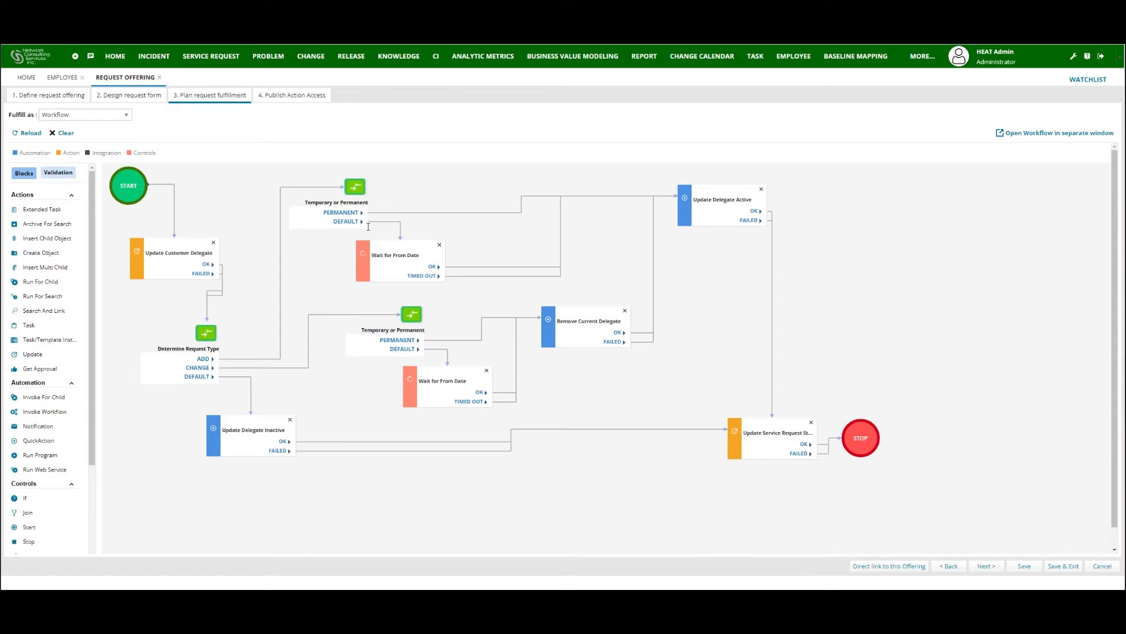
double_click(403, 250)
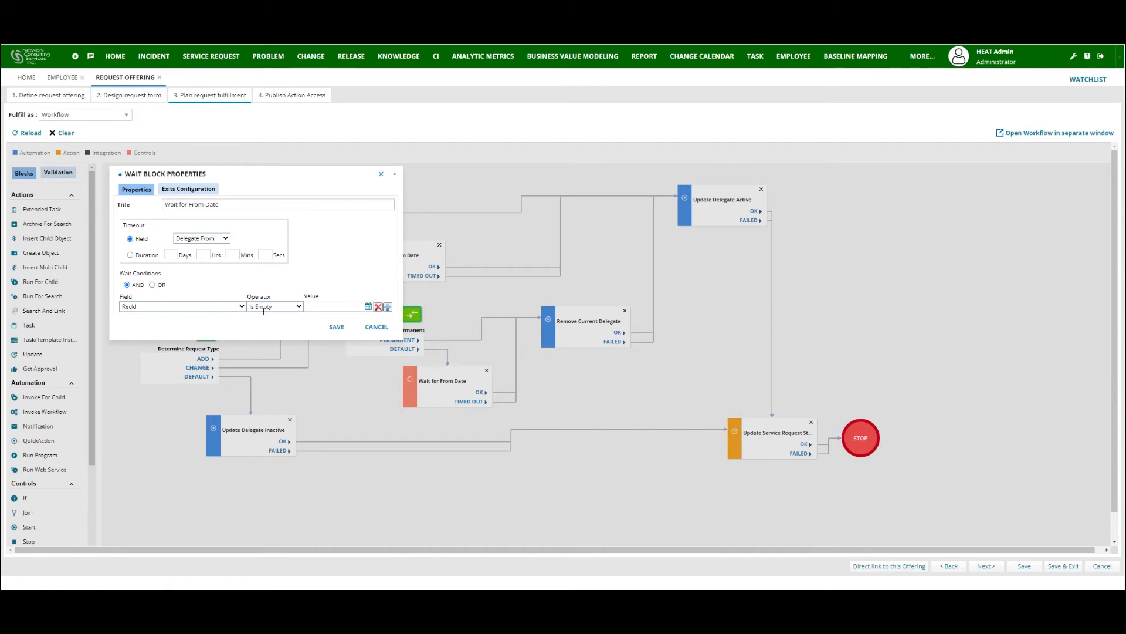
click(337, 327)
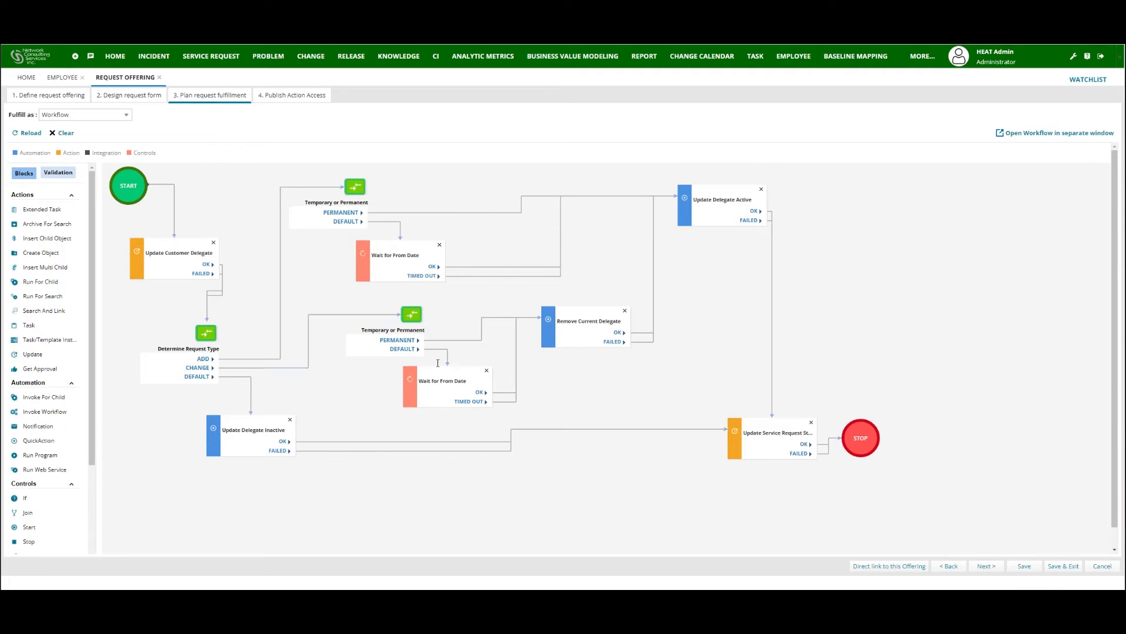
Review the exit conditions of the Change branch's Temporary or Permanent switch.
double_click(412, 317)
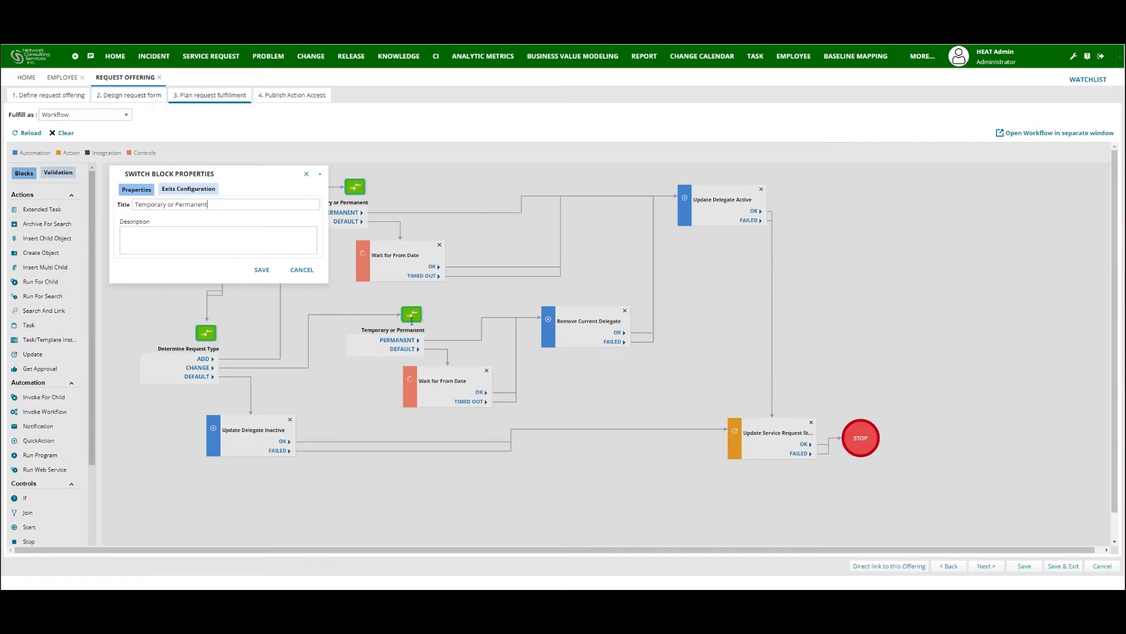
click(180, 190)
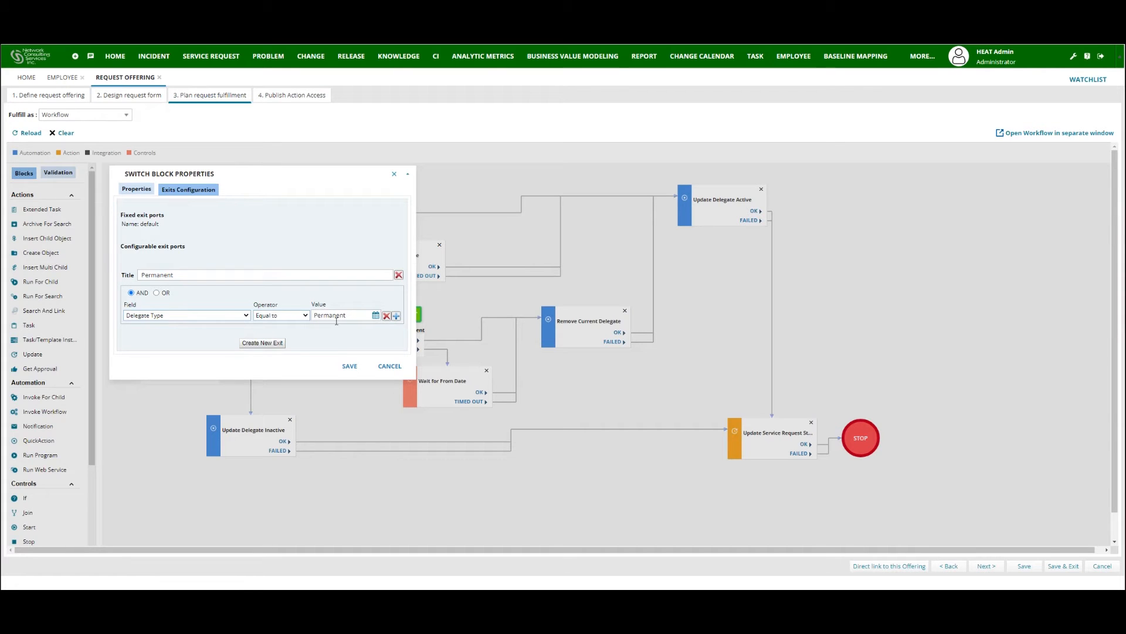
click(349, 367)
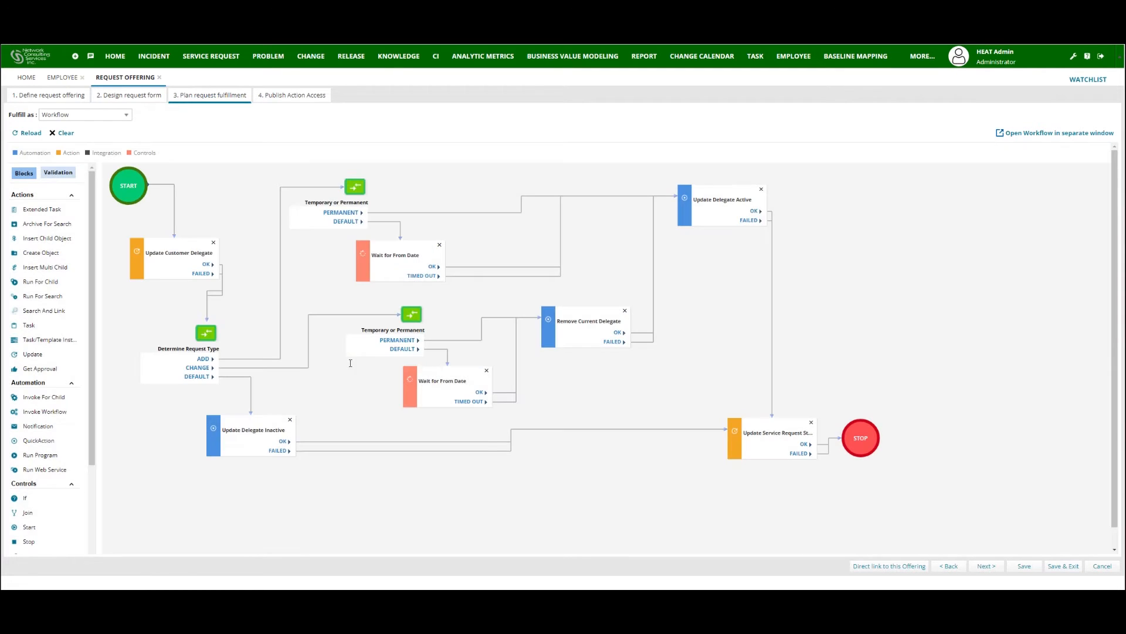
Review the quick action run by the Remove Current Delegate block and the timeout and conditions of the Change branch's Wait for From Date block.
double_click(586, 317)
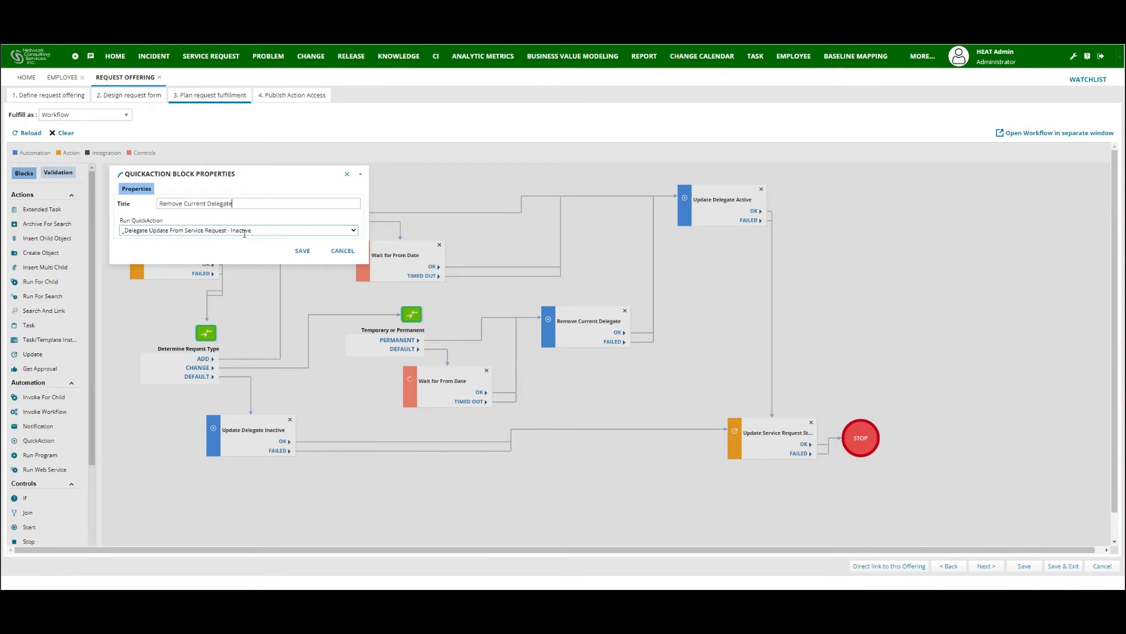
click(314, 251)
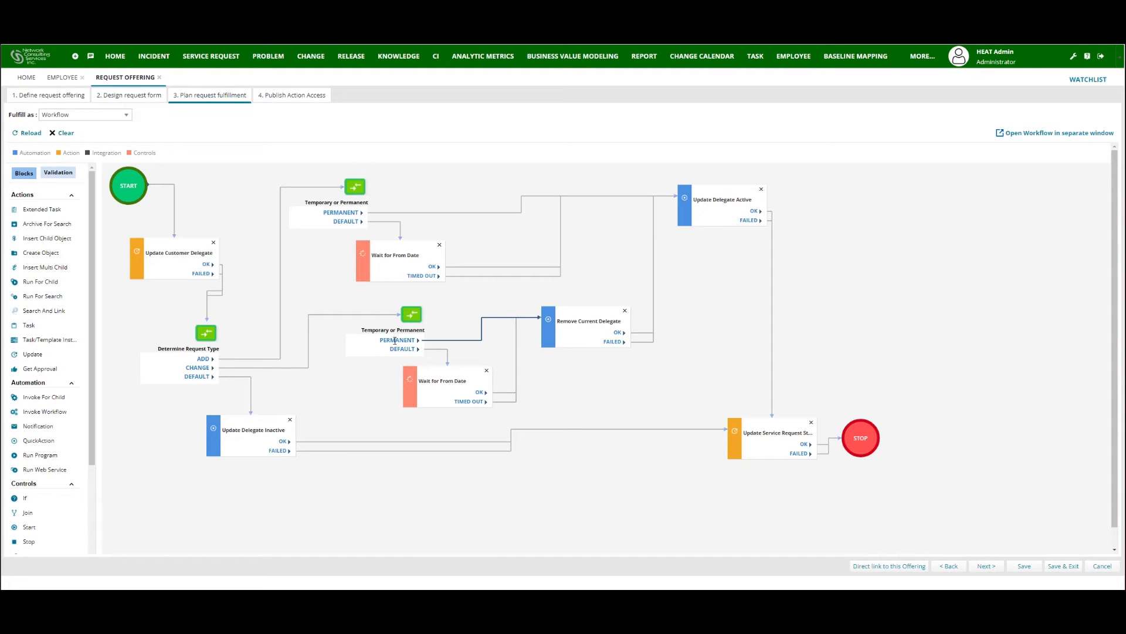
double_click(437, 381)
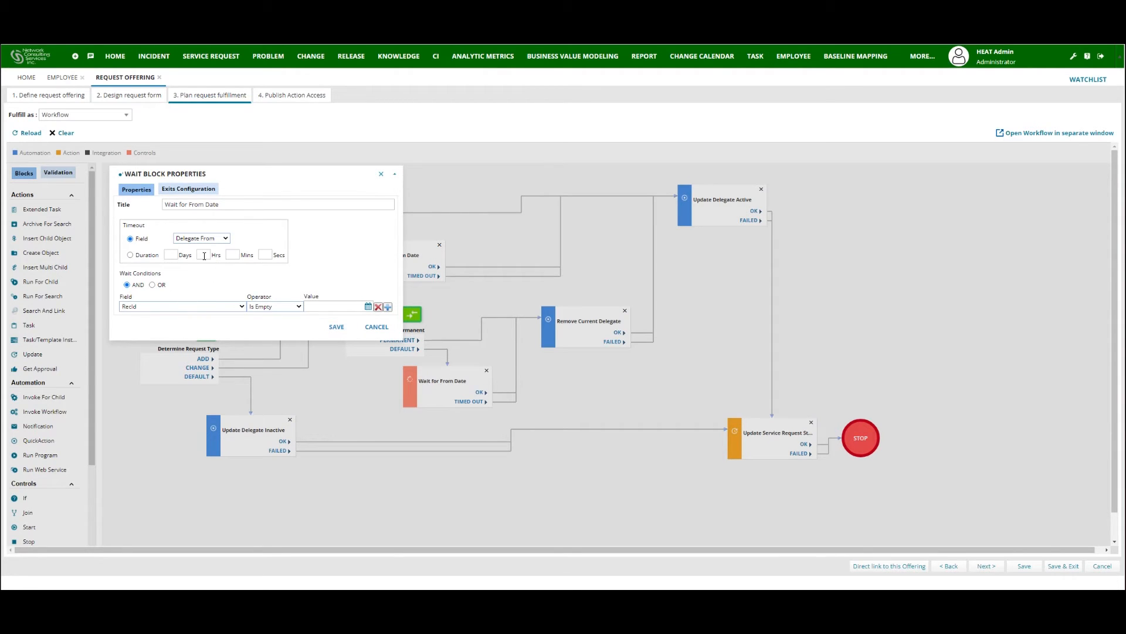
click(336, 327)
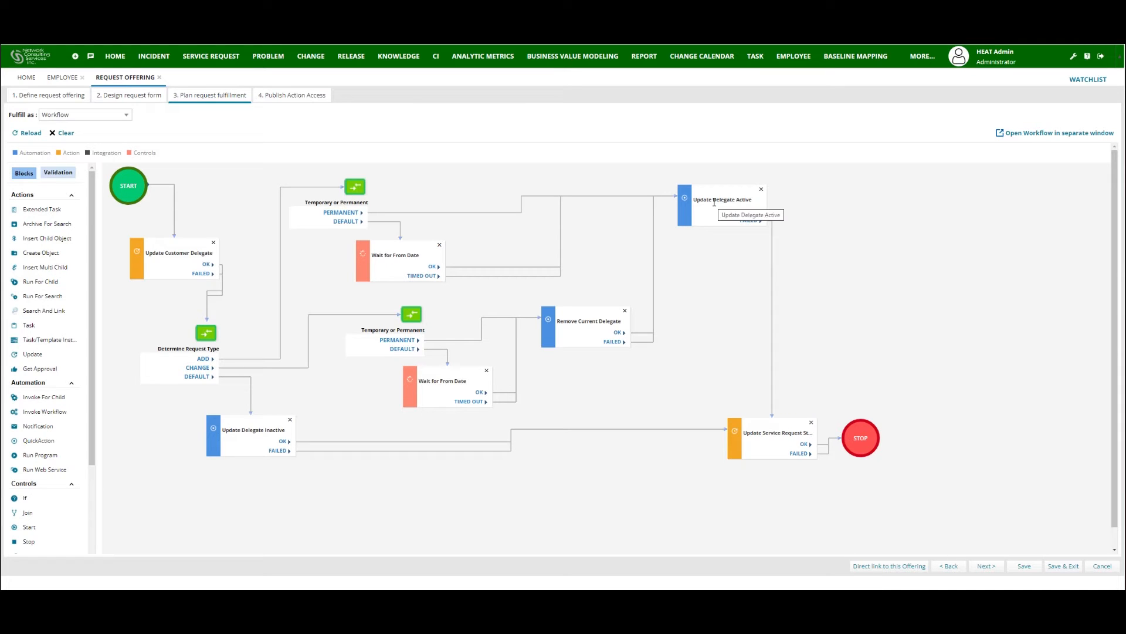
Recheck the Remove Current Delegate block's quick action and review the target field values in the Update Service Request Status block.
double_click(581, 312)
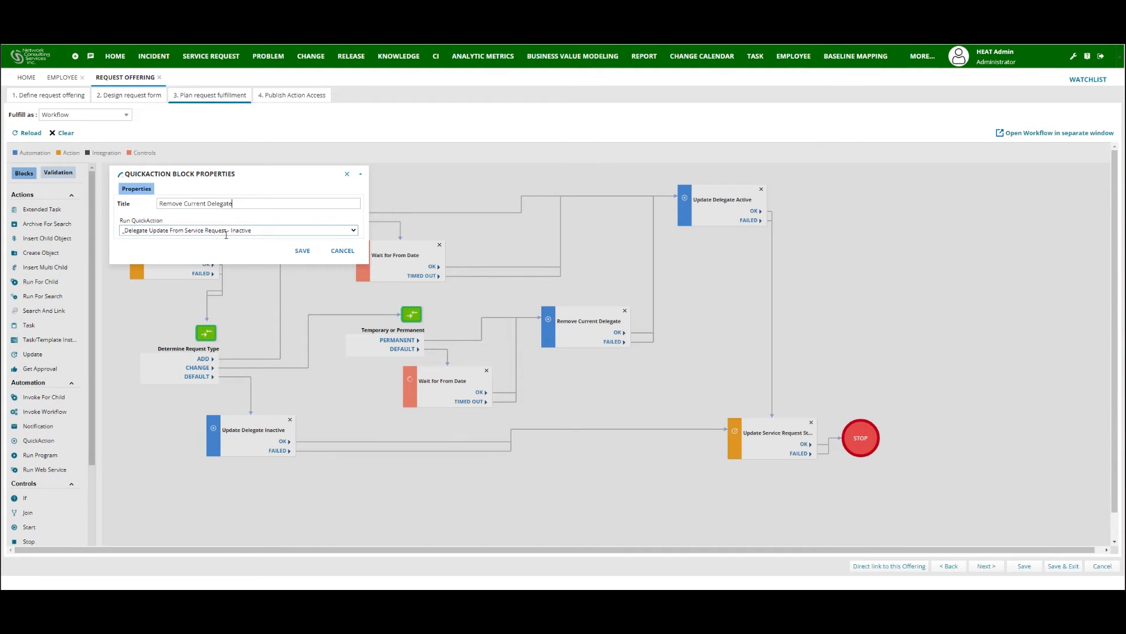
click(302, 251)
double_click(764, 425)
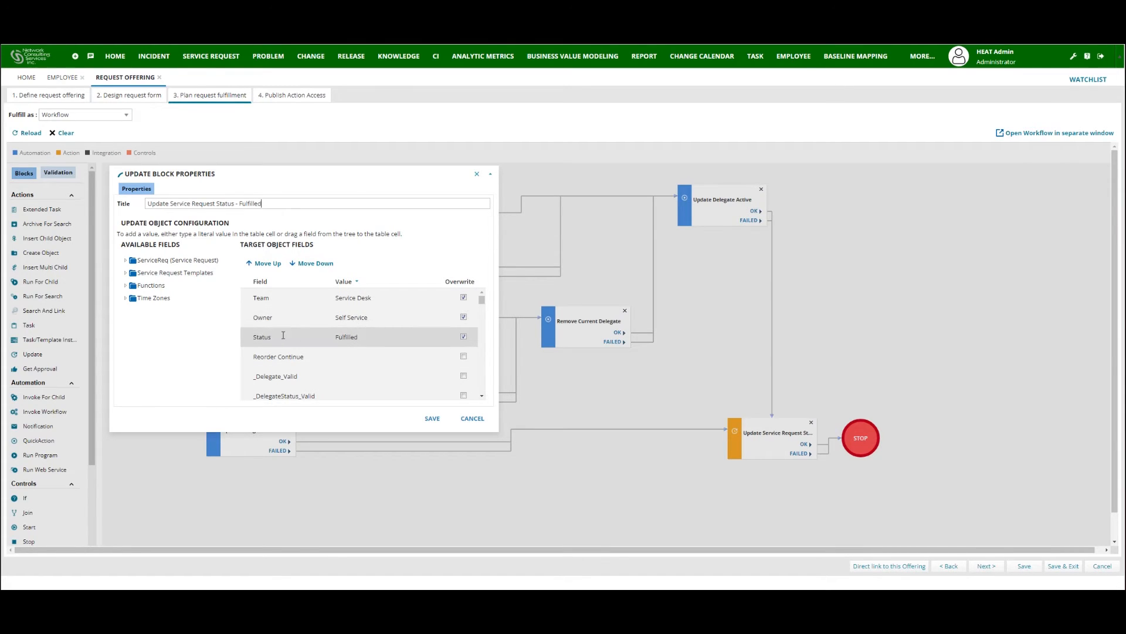
click(437, 419)
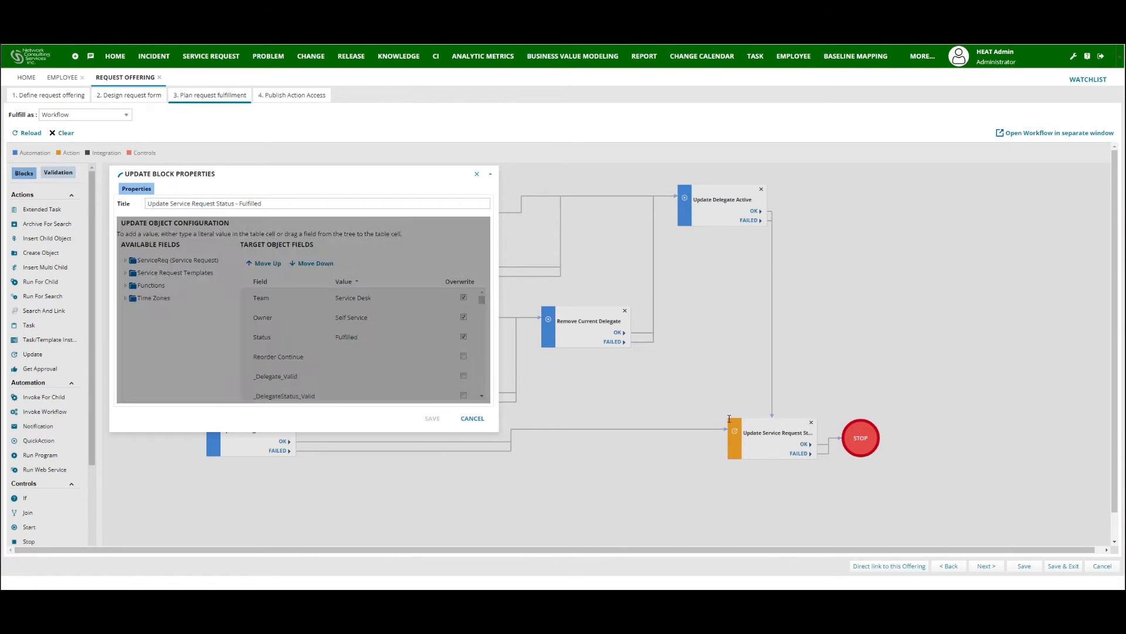
click(438, 419)
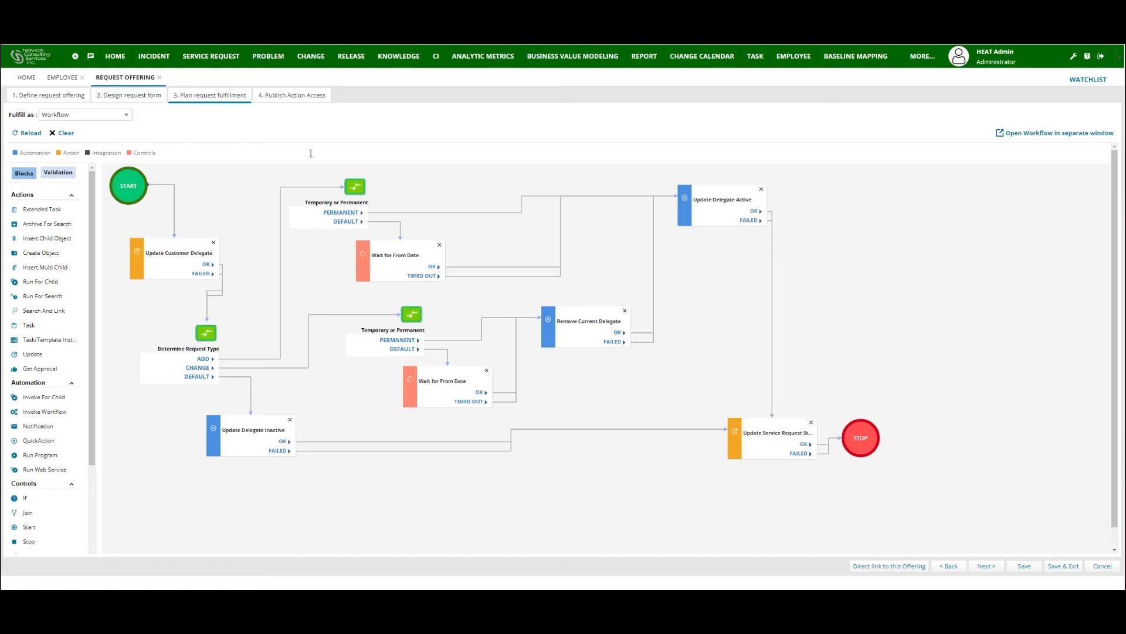
Change the request offering's publishing status, then save the offering and exit the editor.
click(296, 96)
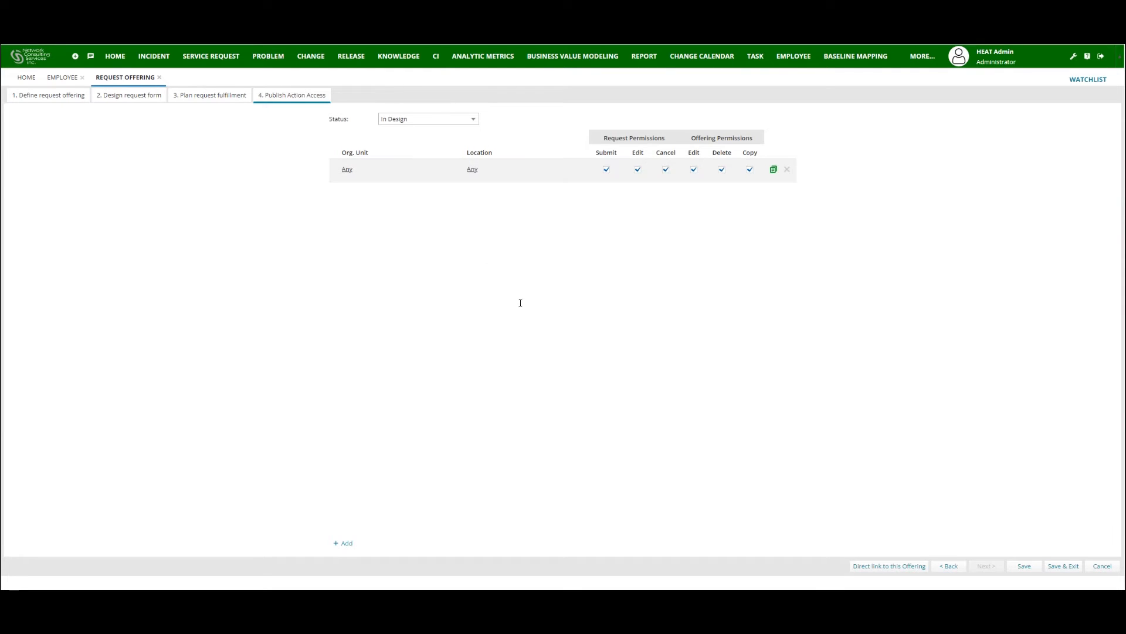
click(471, 119)
click(425, 144)
click(1063, 566)
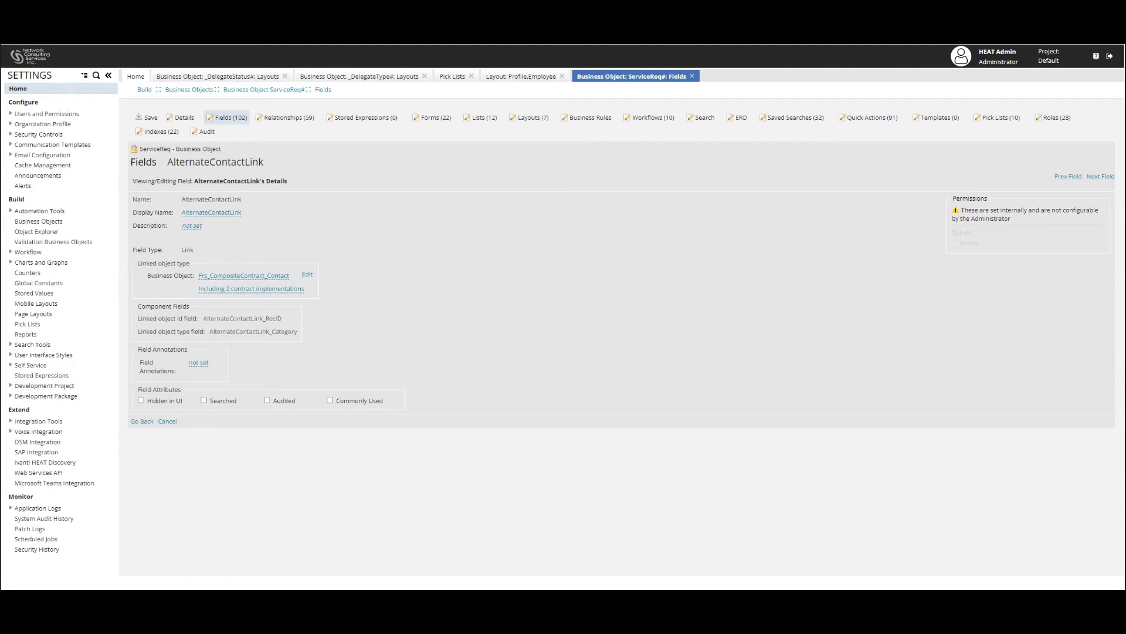
Reload the administration settings and open the Approval Vote Tracking (FRS_ApprovalVoteTracking) business object.
key(F5)
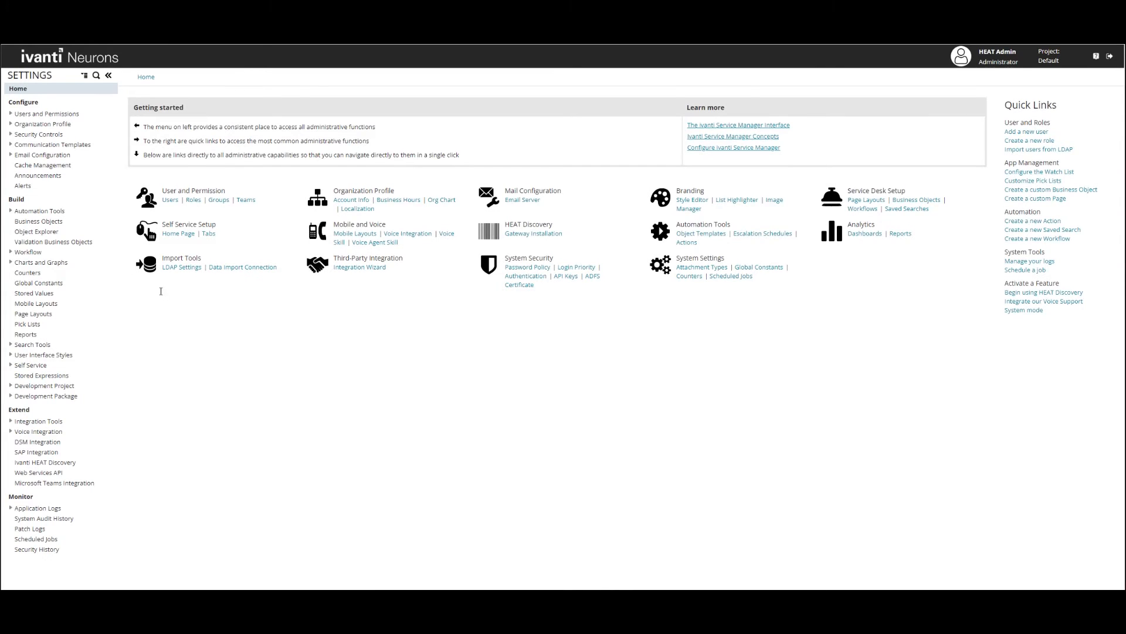
click(68, 221)
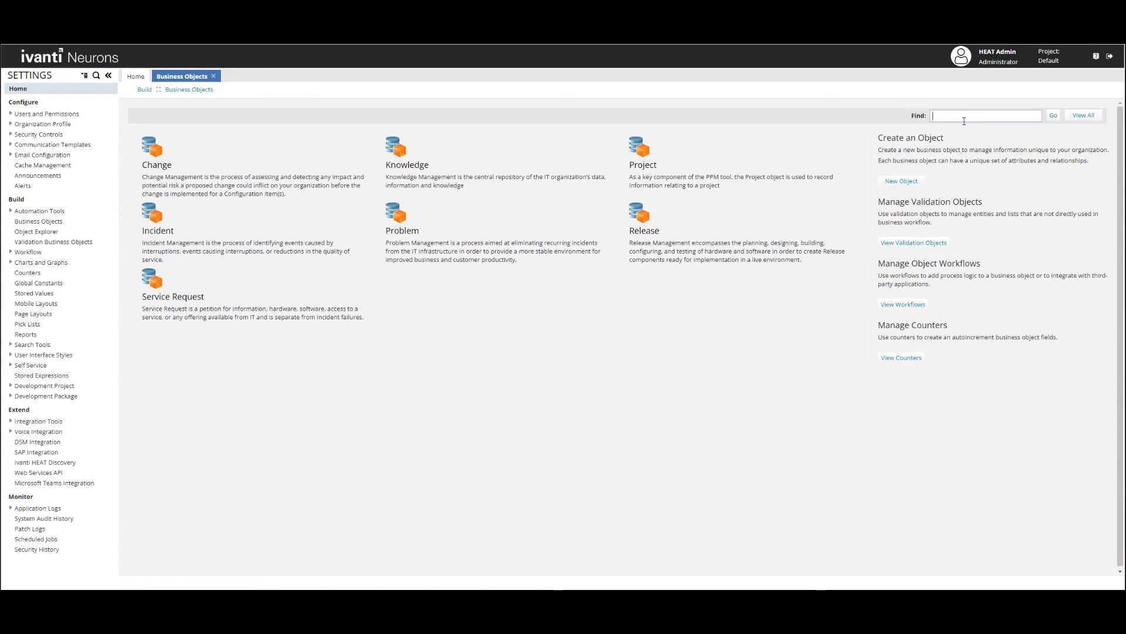
click(963, 121)
text(Approv)
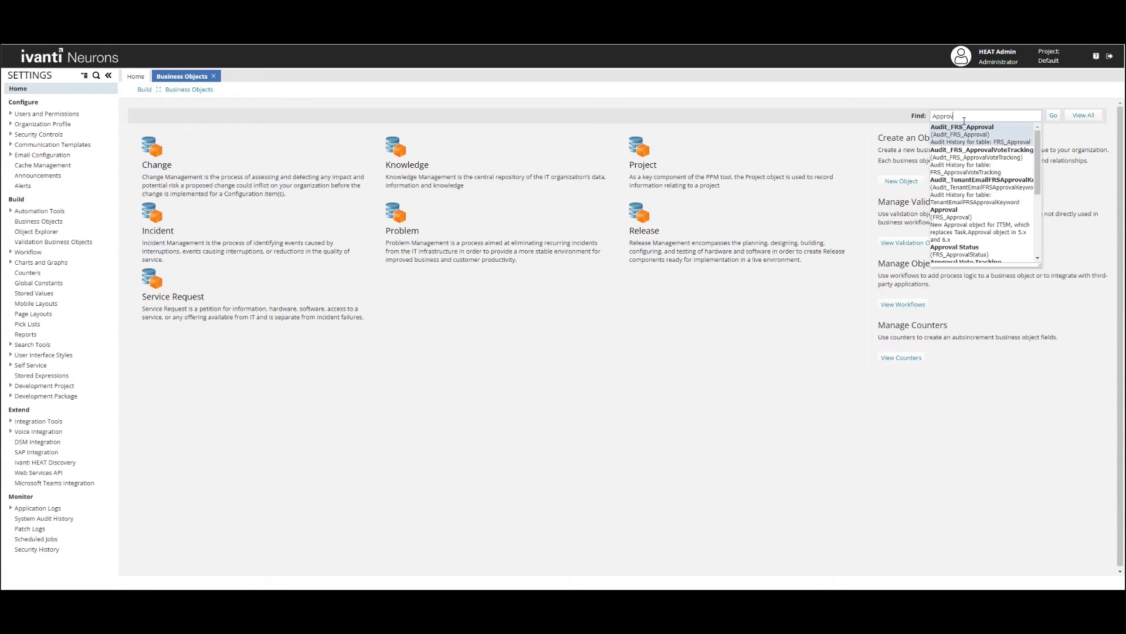
text(alvote)
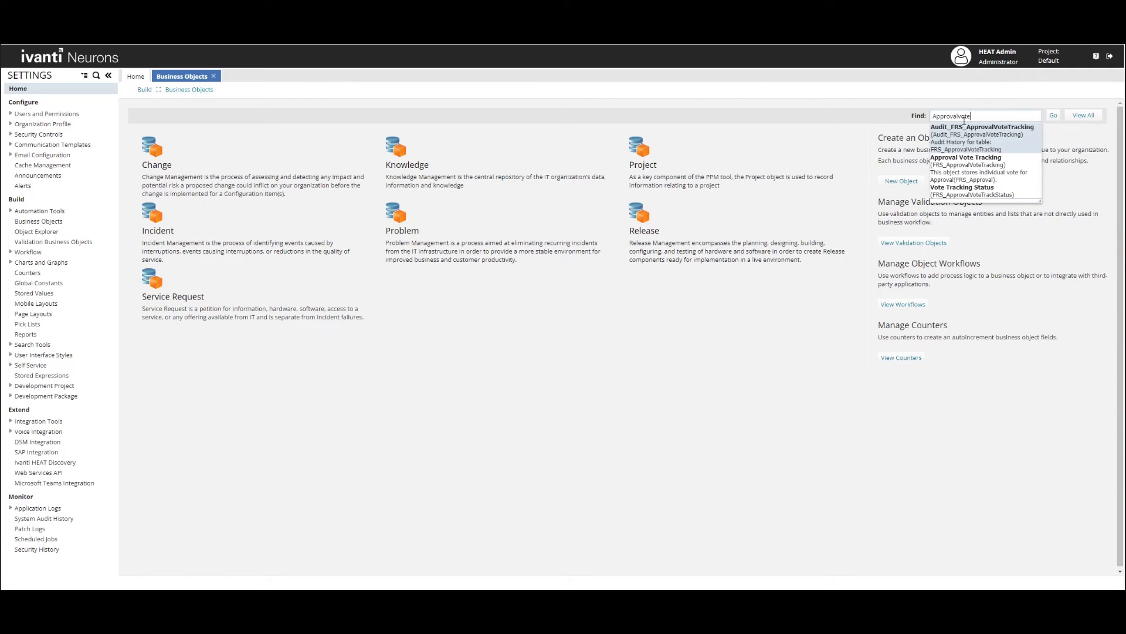
click(998, 142)
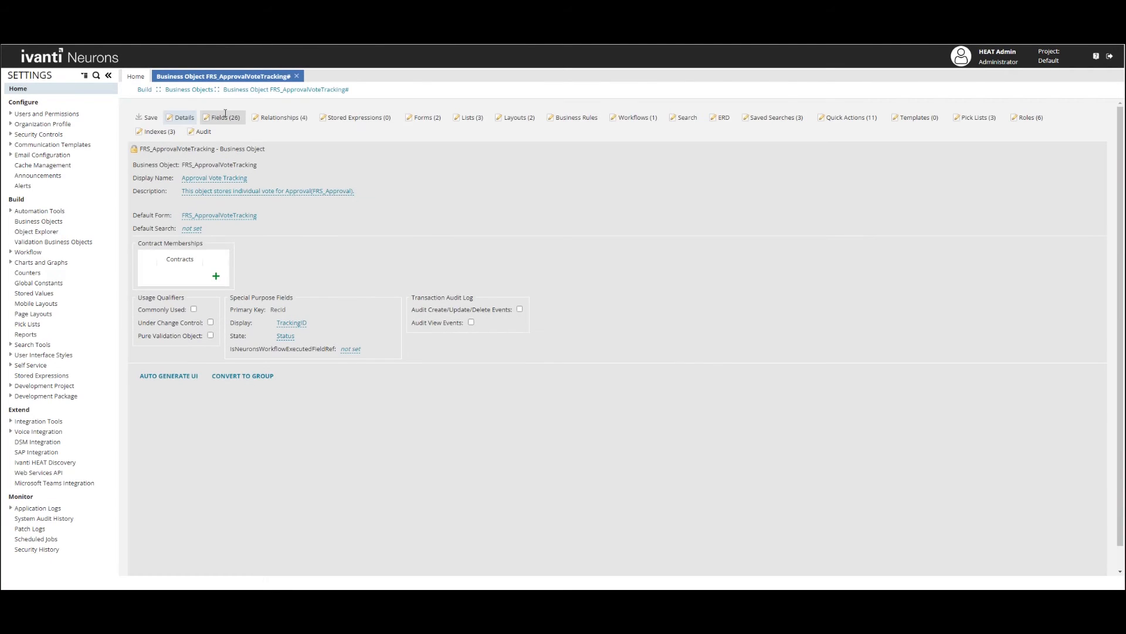
Review the _DelegateEmail and _DelegateRecID fields of Approval Vote Tracking and the object's editing and calculation rules.
click(224, 117)
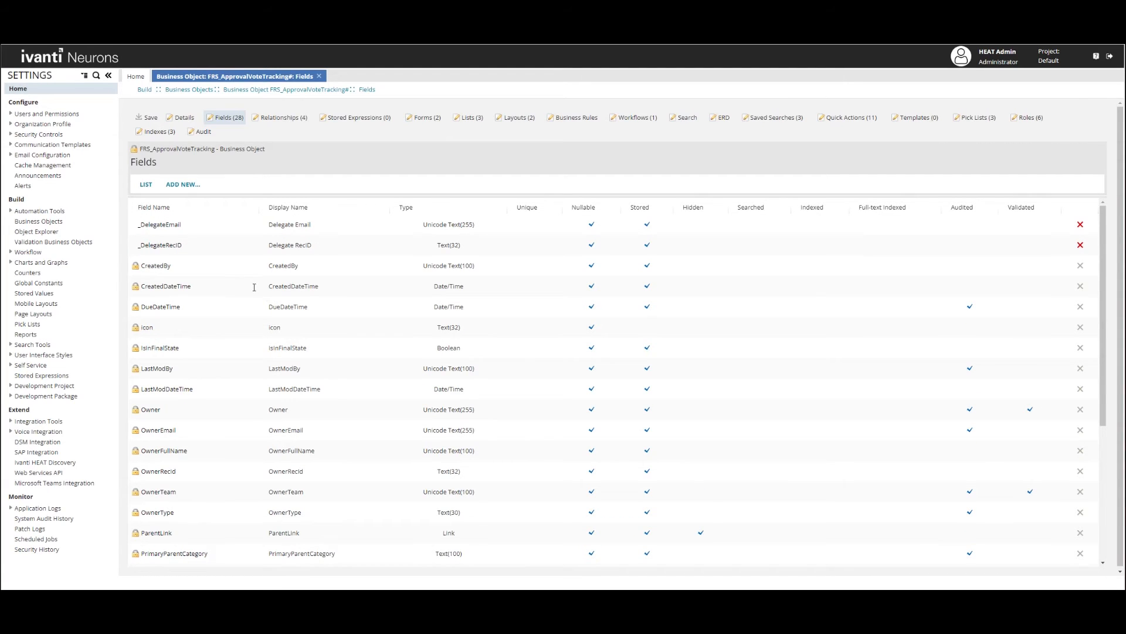
click(168, 224)
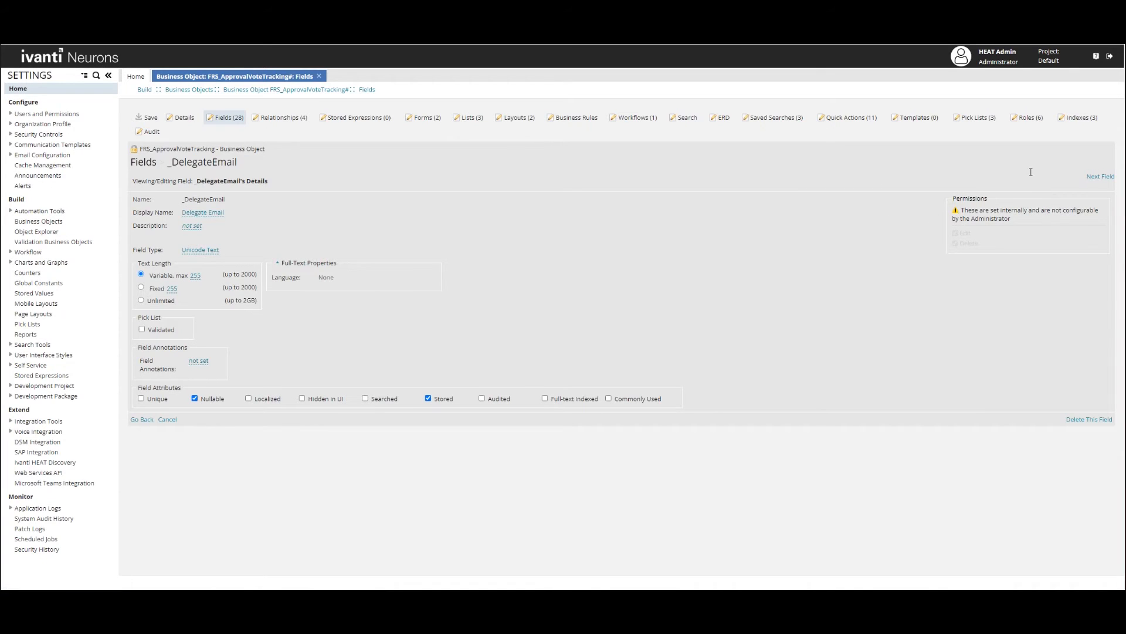
click(1100, 175)
click(152, 162)
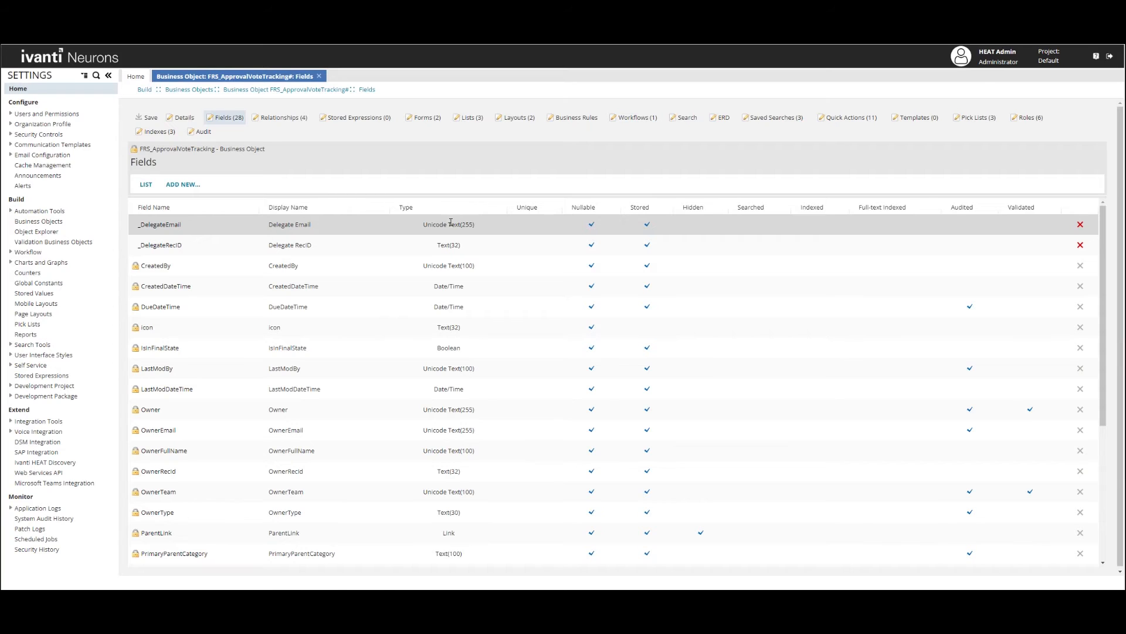
click(578, 119)
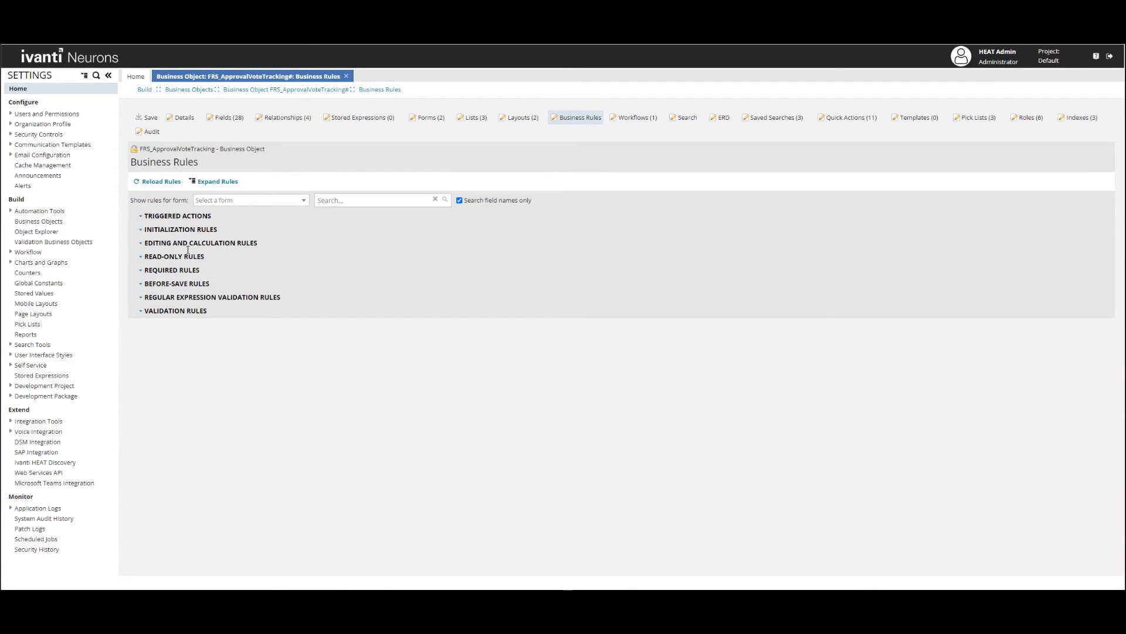
click(140, 242)
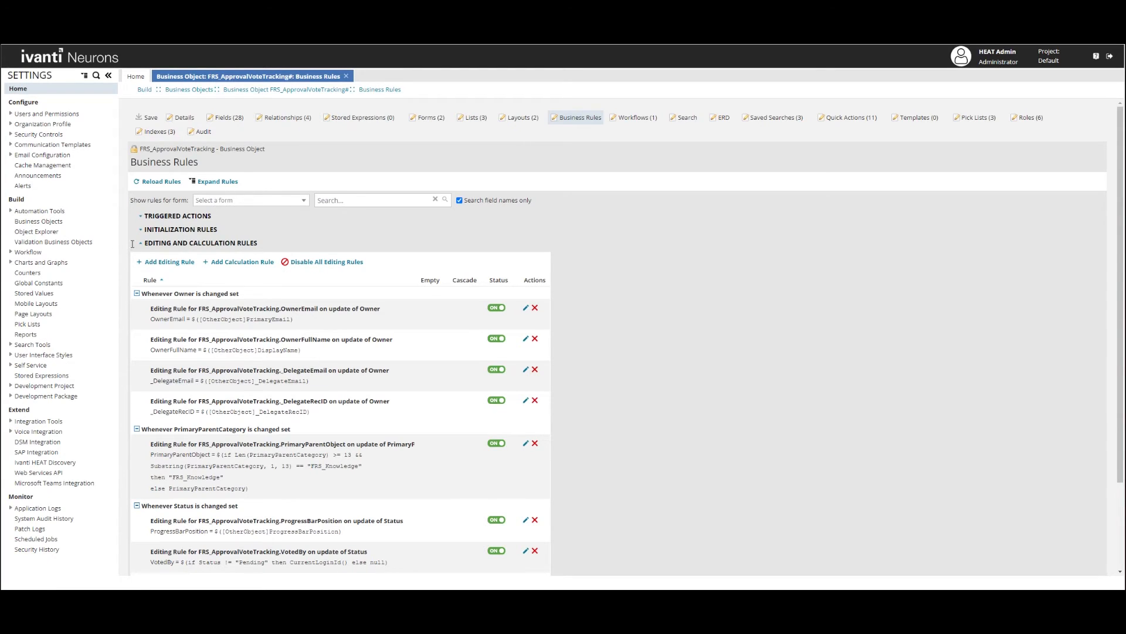
Find and open the My Item (FRS_MyItem) business object.
click(68, 221)
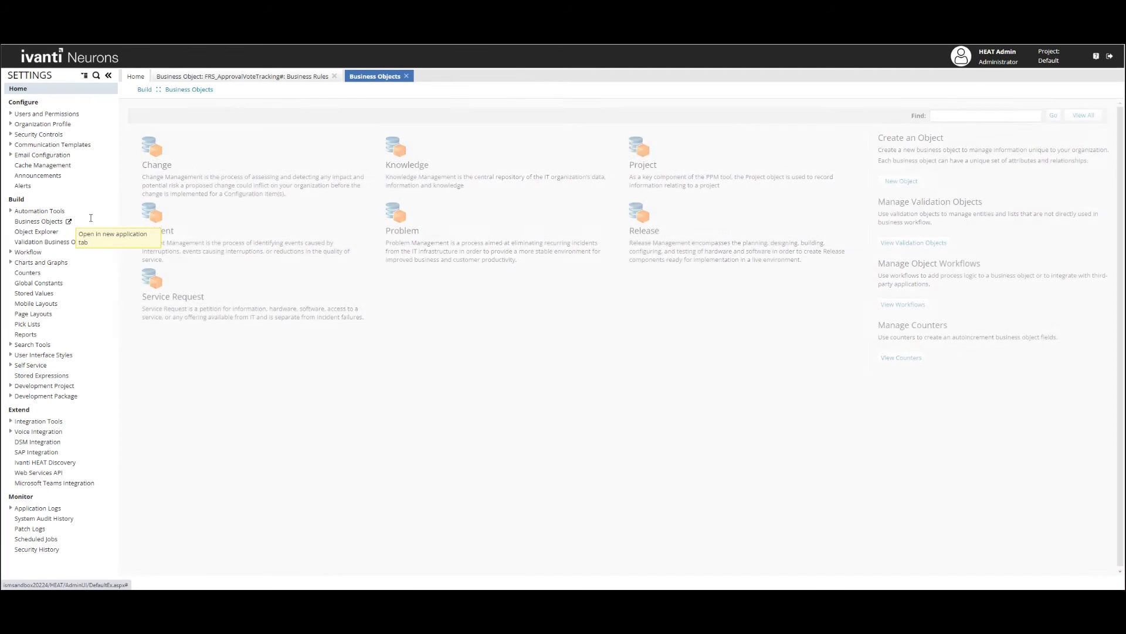
click(952, 118)
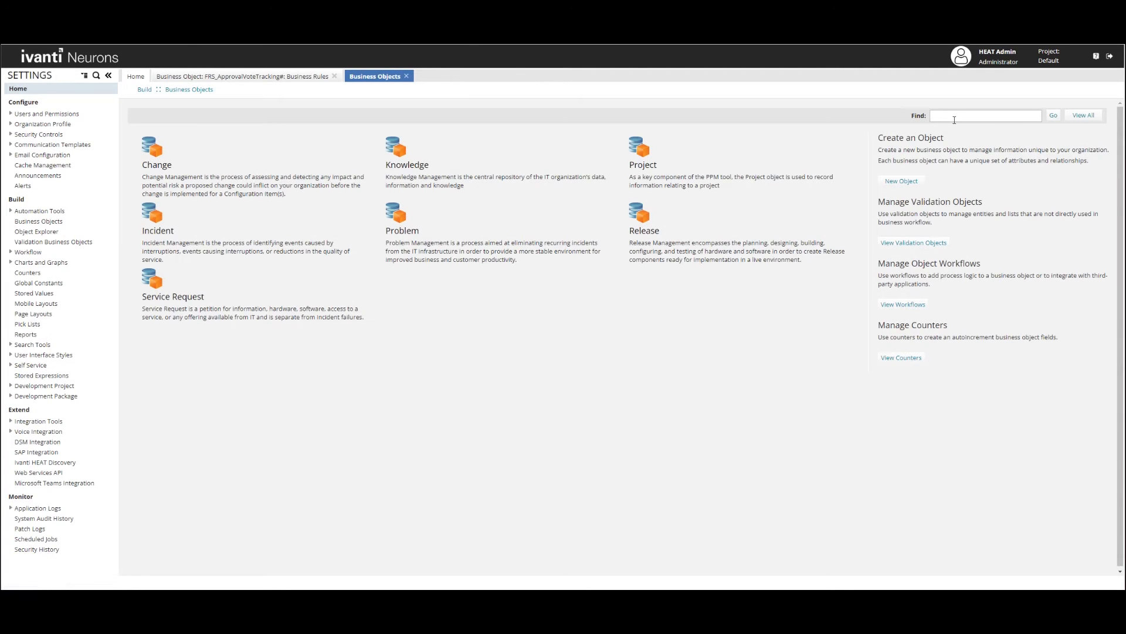
text(MyItem)
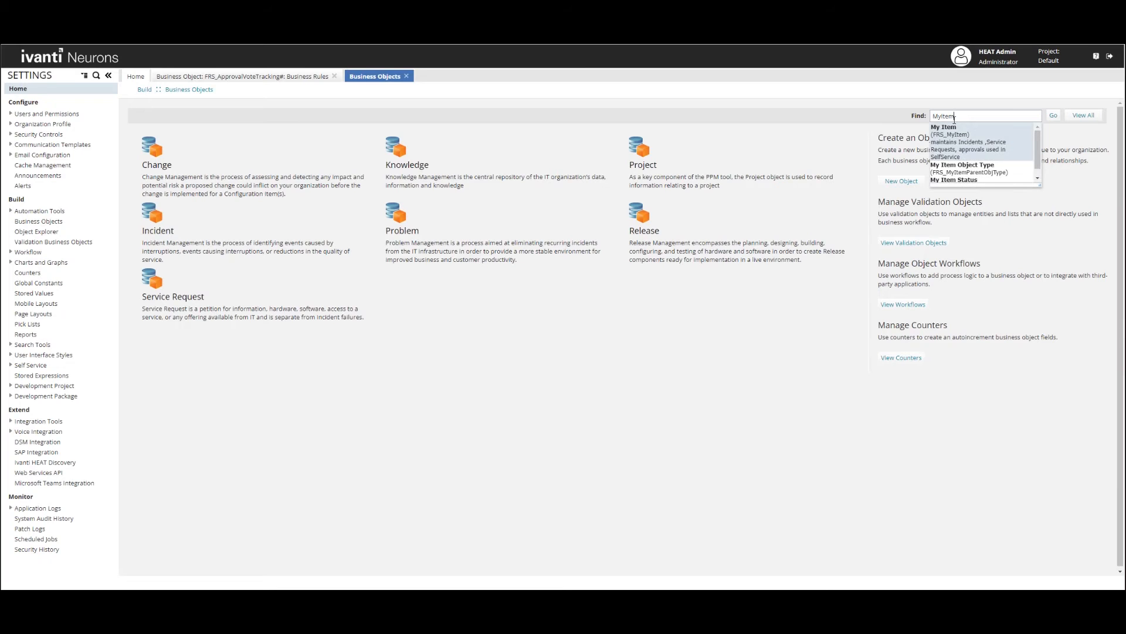
click(955, 139)
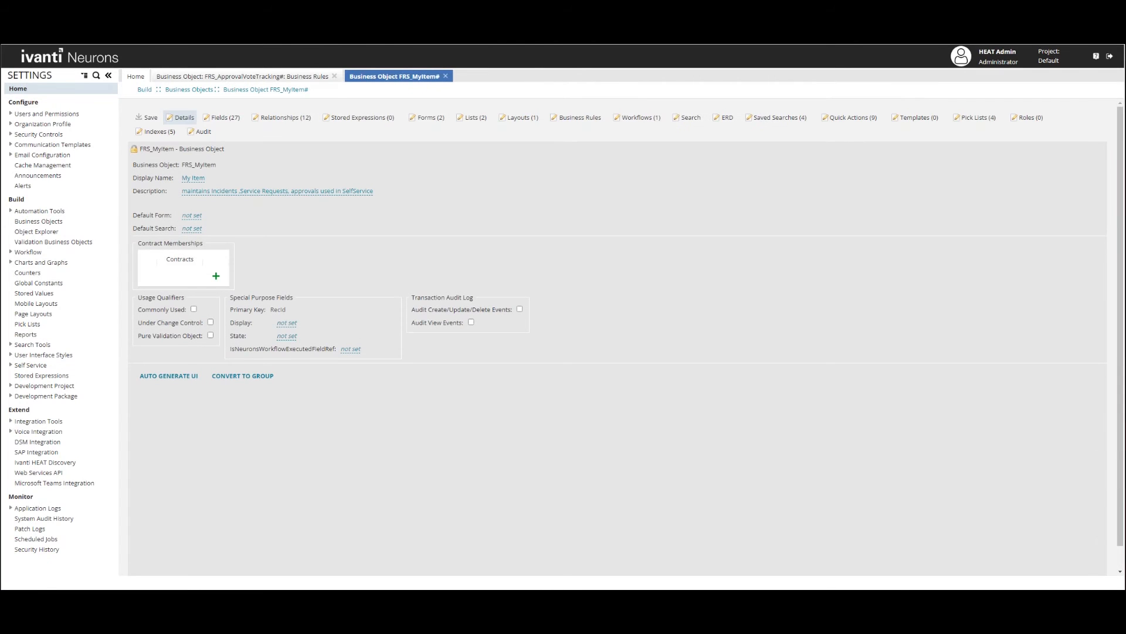
Add a text field named _DelegateRecID with display name Delegate RecID to the My Item object and save the object.
click(226, 117)
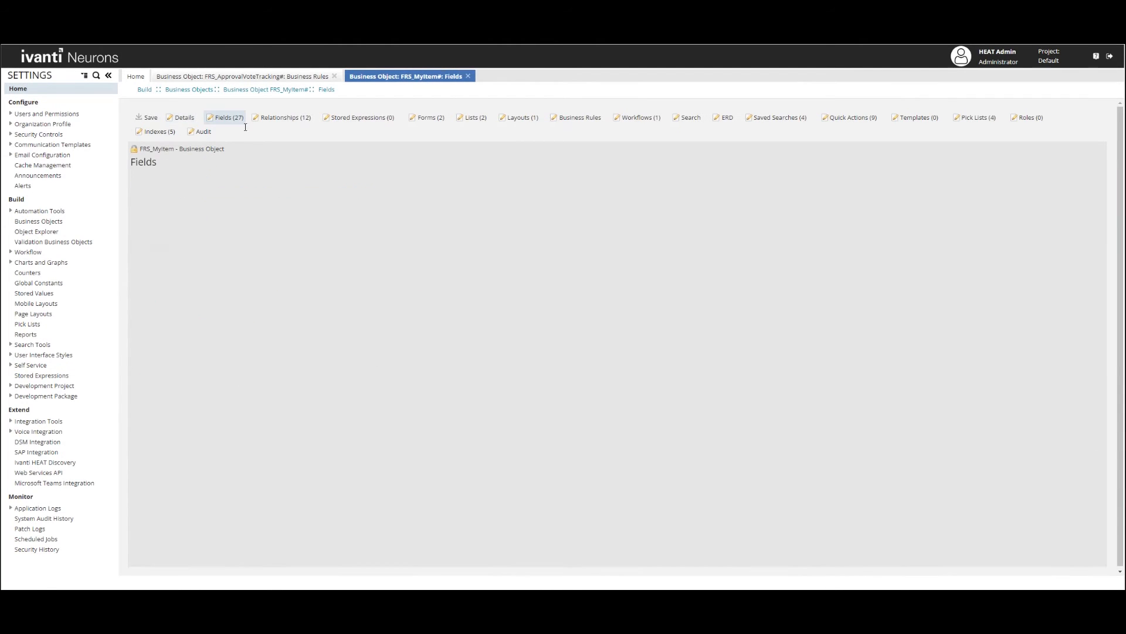
click(188, 184)
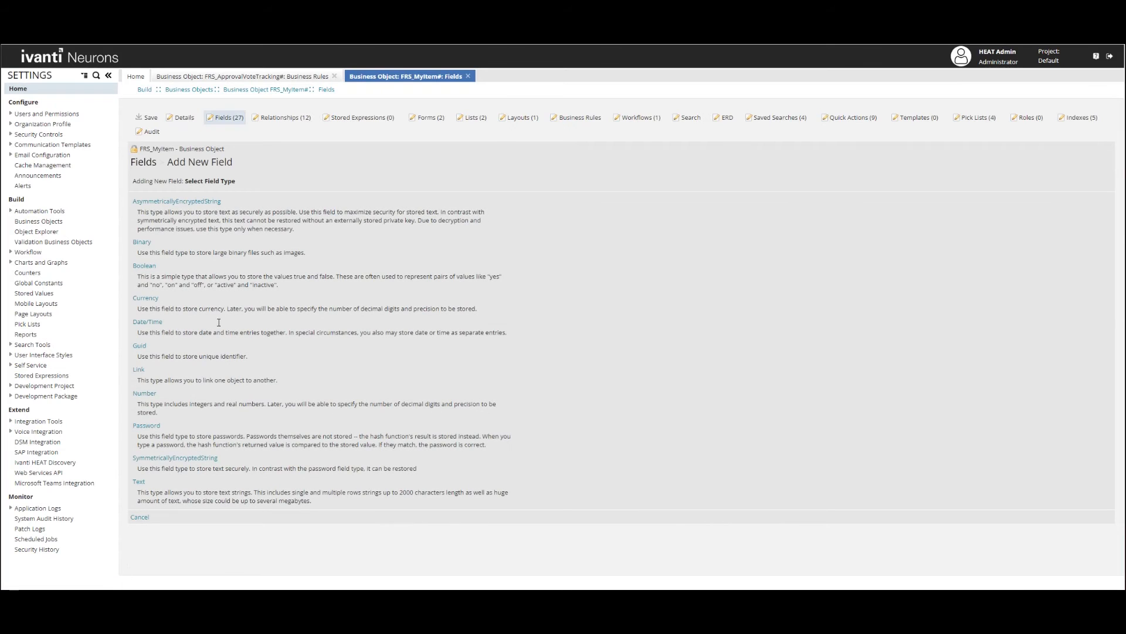
click(139, 481)
click(206, 198)
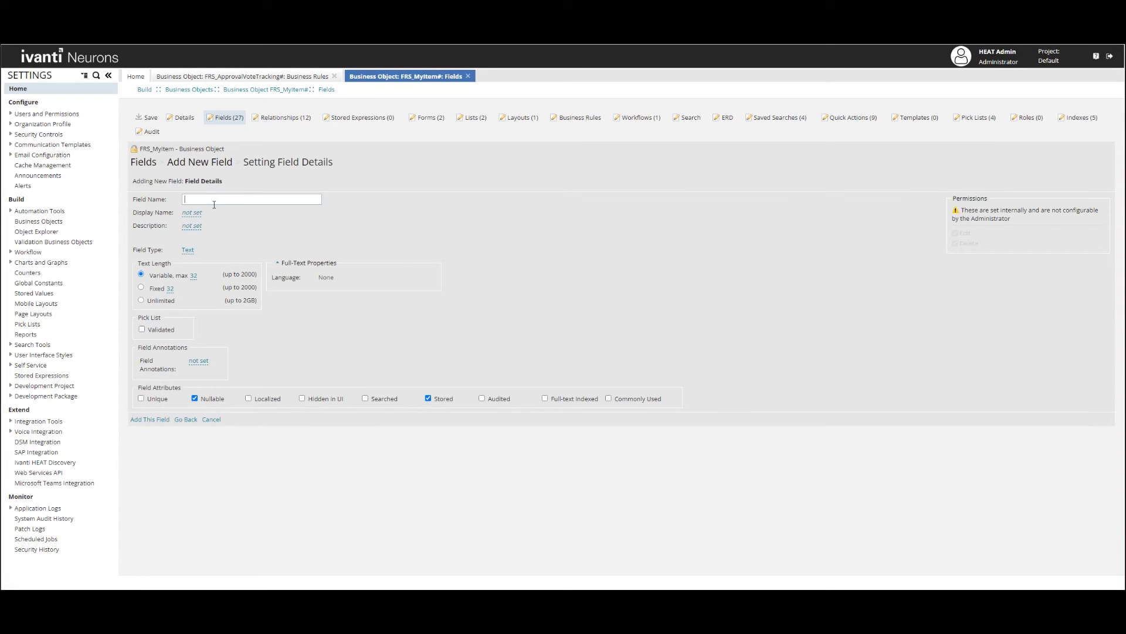
text(_DelegateRecID)
key(Tab)
text(Delegat)
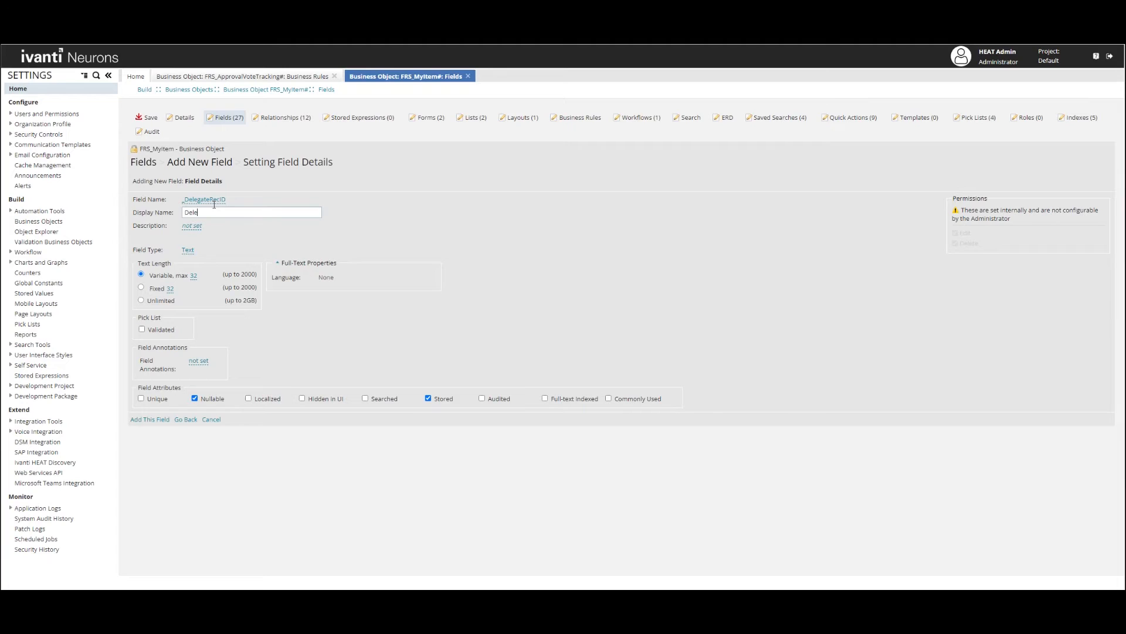
text(e RecID)
click(150, 420)
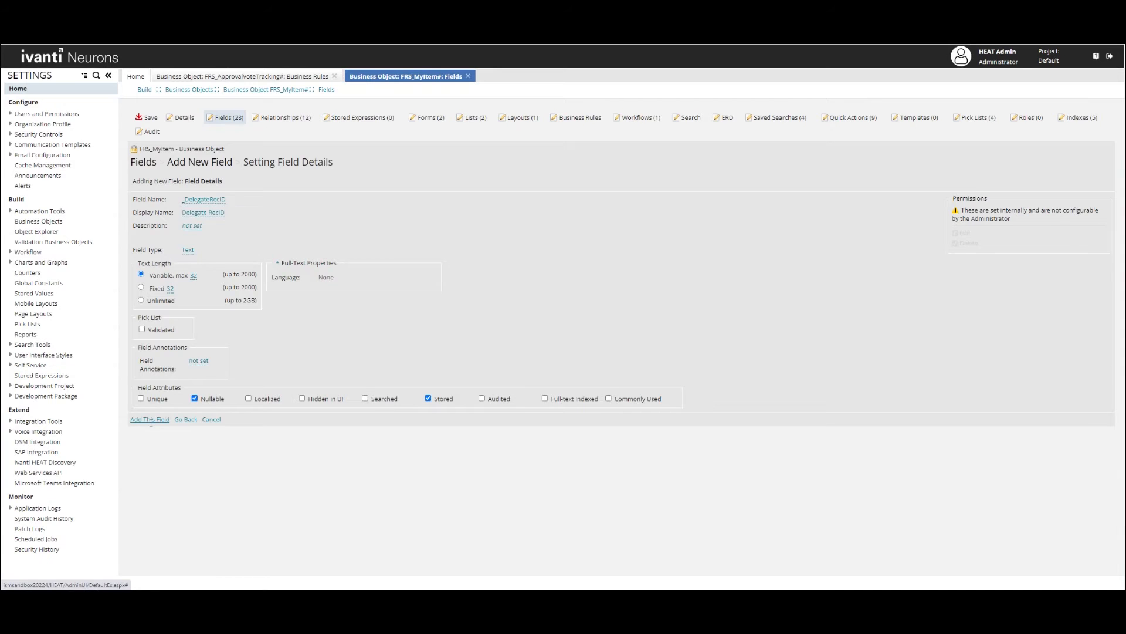
click(148, 117)
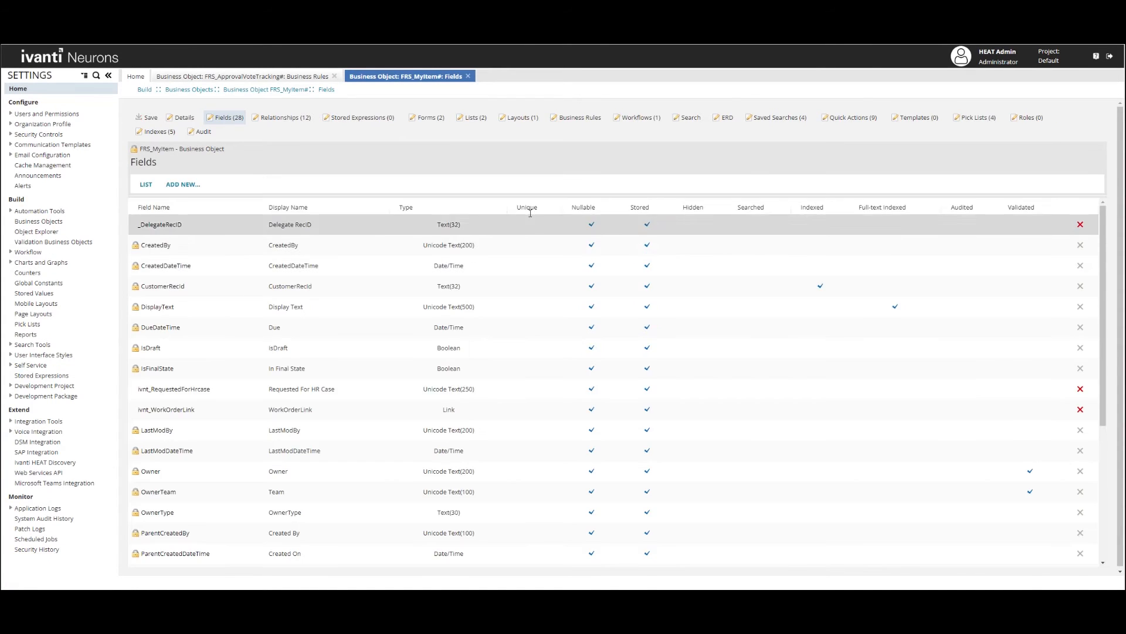
Create a My Item editing rule that sets _DelegateRecID whenever Owner changes.
click(580, 120)
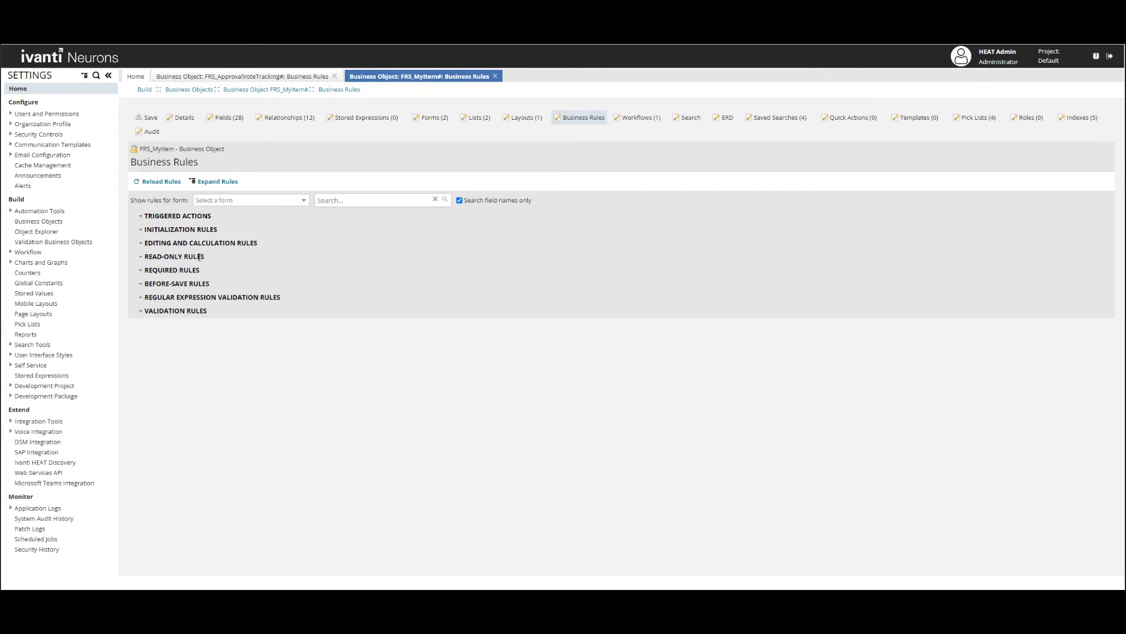
click(141, 243)
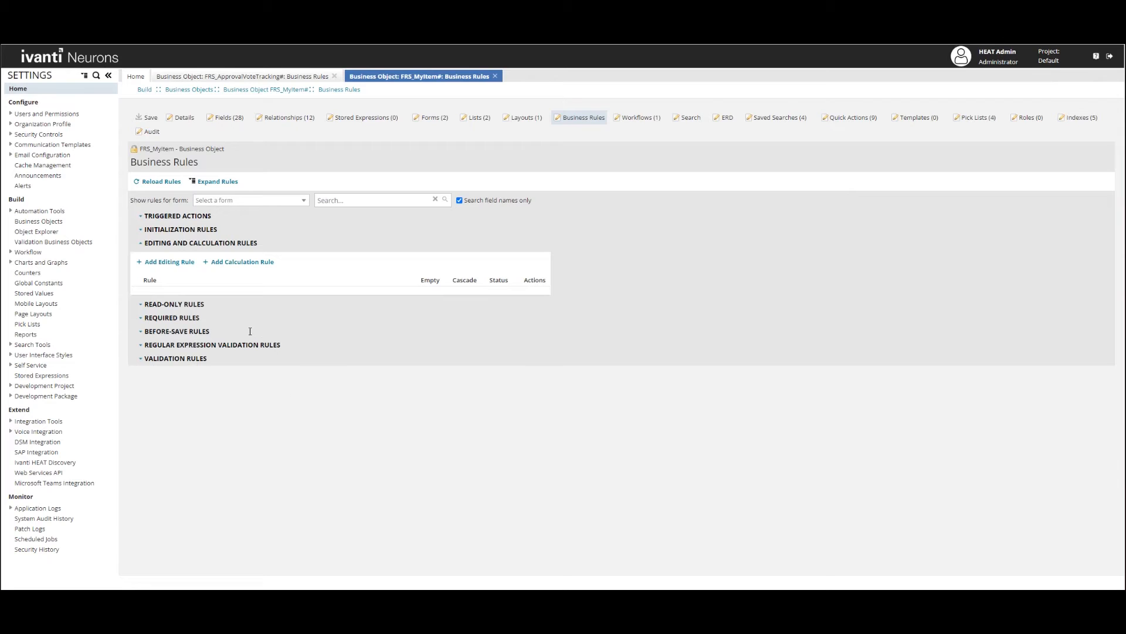
click(182, 262)
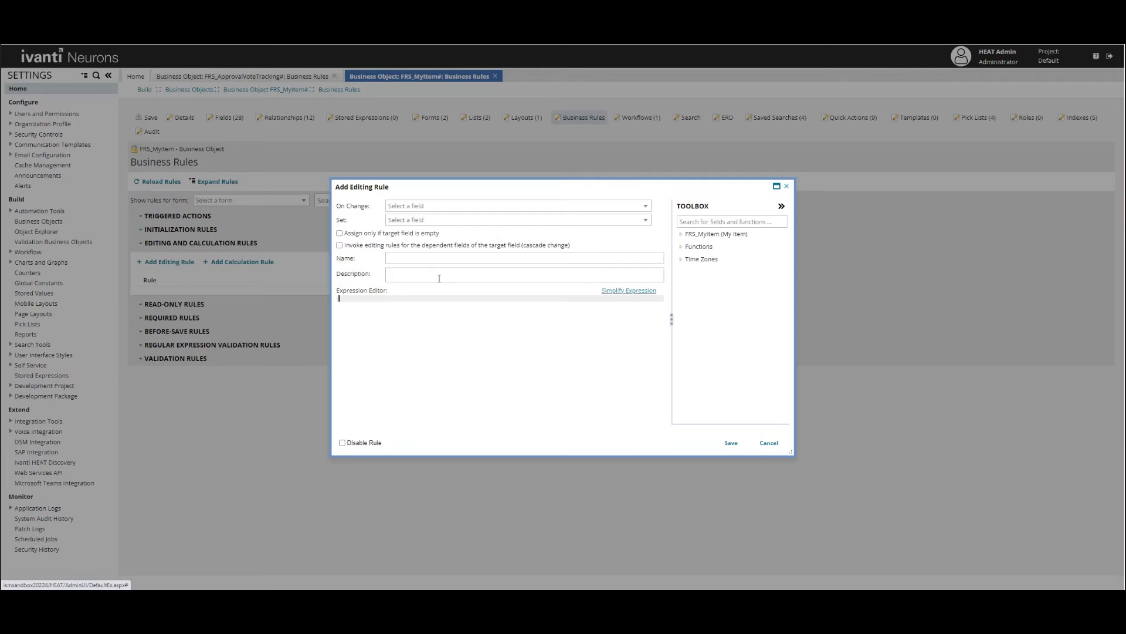
click(451, 206)
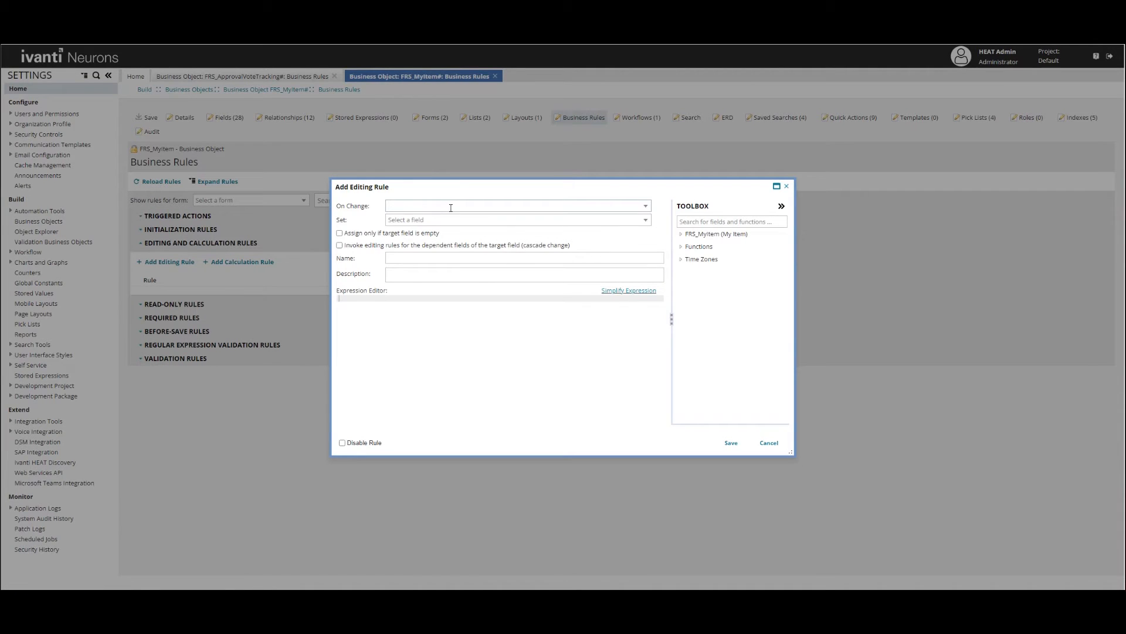
text(Owner)
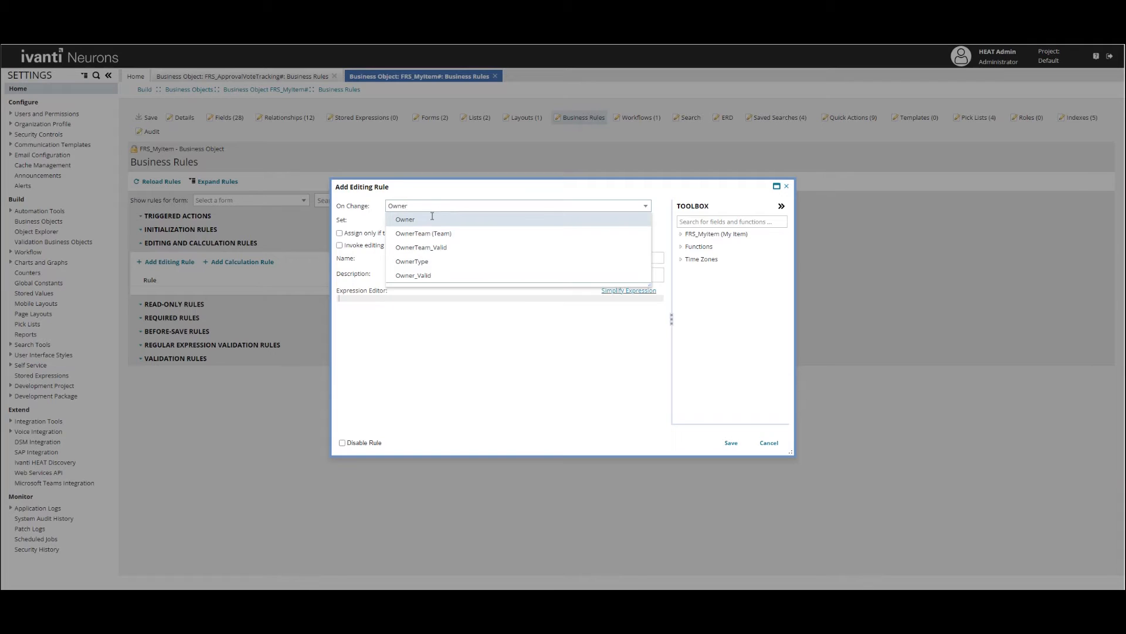
click(432, 218)
click(646, 220)
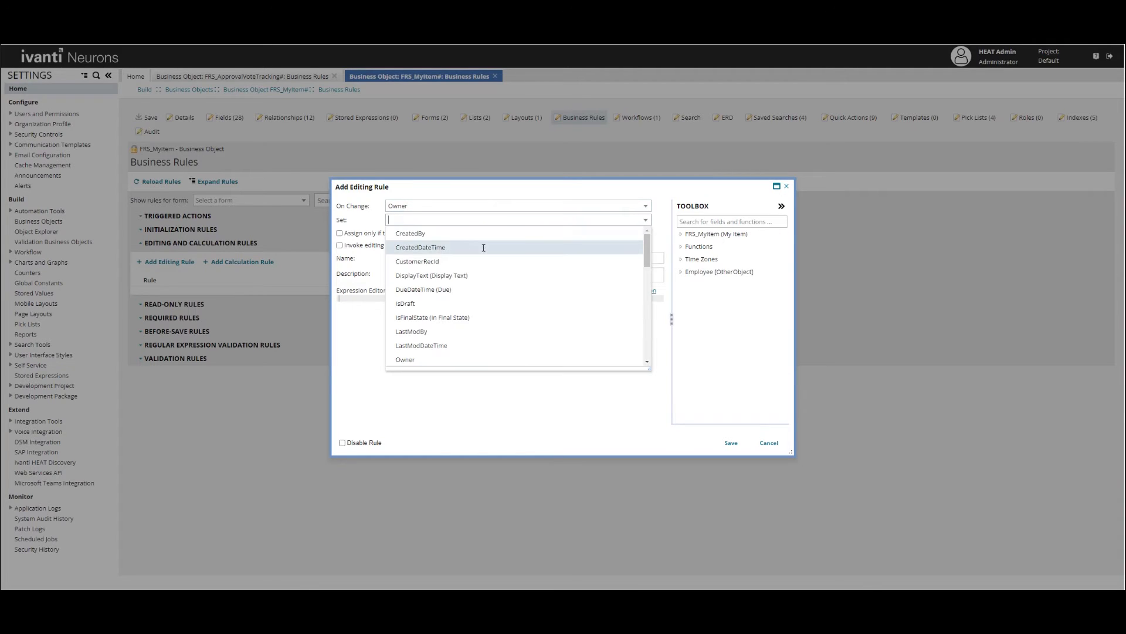
scroll(441, 275, down, 6)
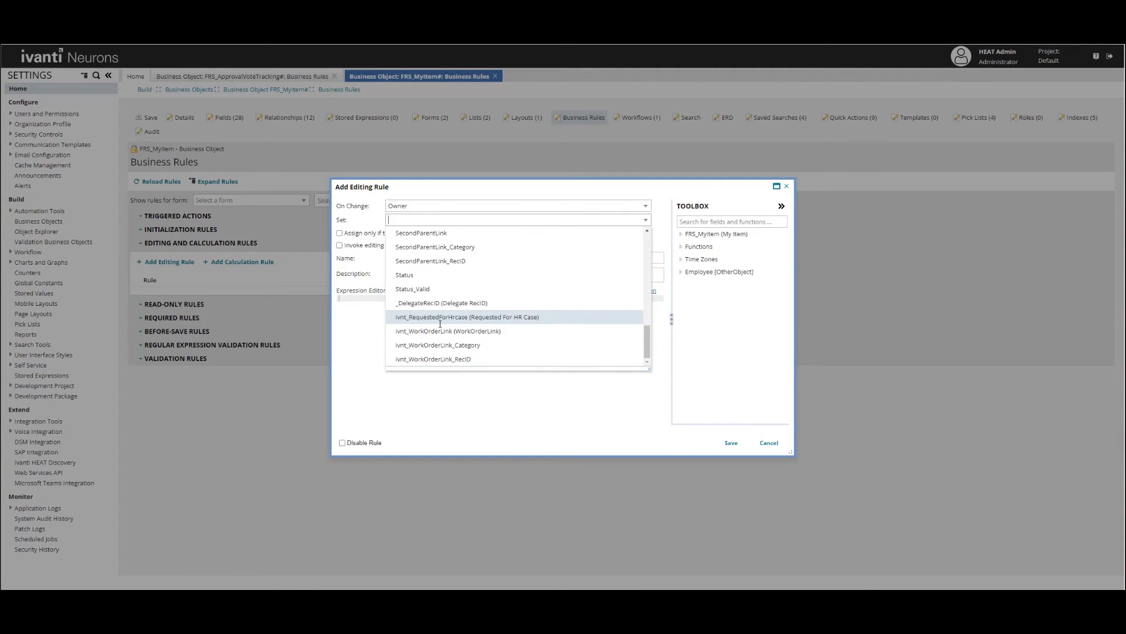
click(428, 303)
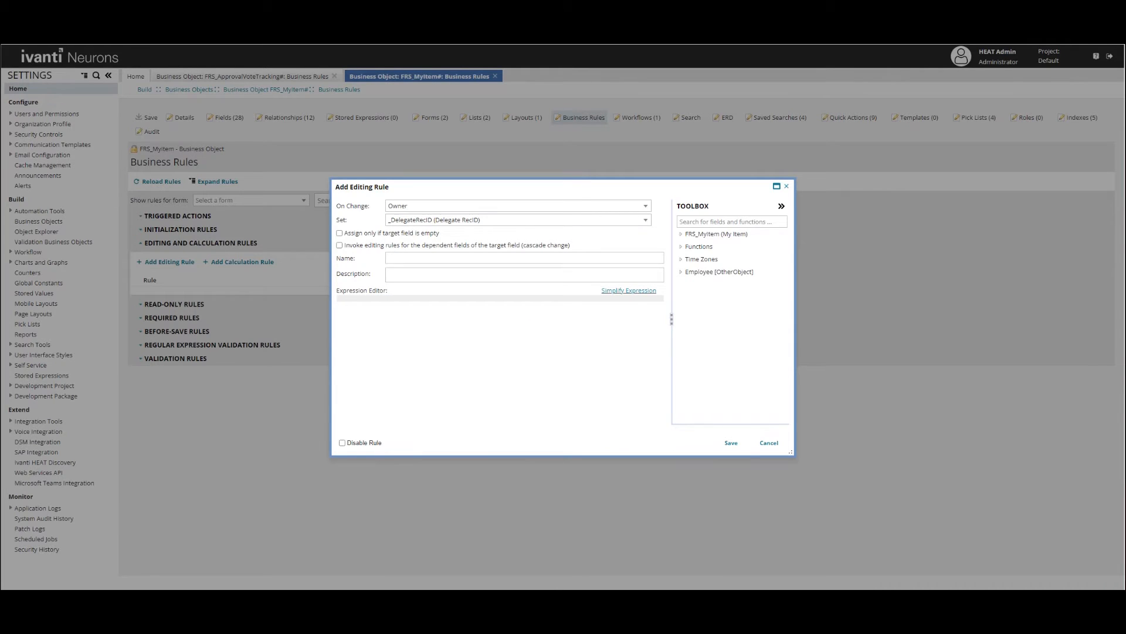
Make the rule return [OtherObject]_DelegateRecID when [OtherObject]_DelegateStatus is "Active", ParentObjectType is "Approval Request" and Status is "Pending", otherwise null; save it.
text($(if [OtherObject]_DelegateStatus == "Active"   then if ParentObjectType == "Approval Request" && Status == "Pending"        then [OtherObject]_DelegateRecID        else null   else null))
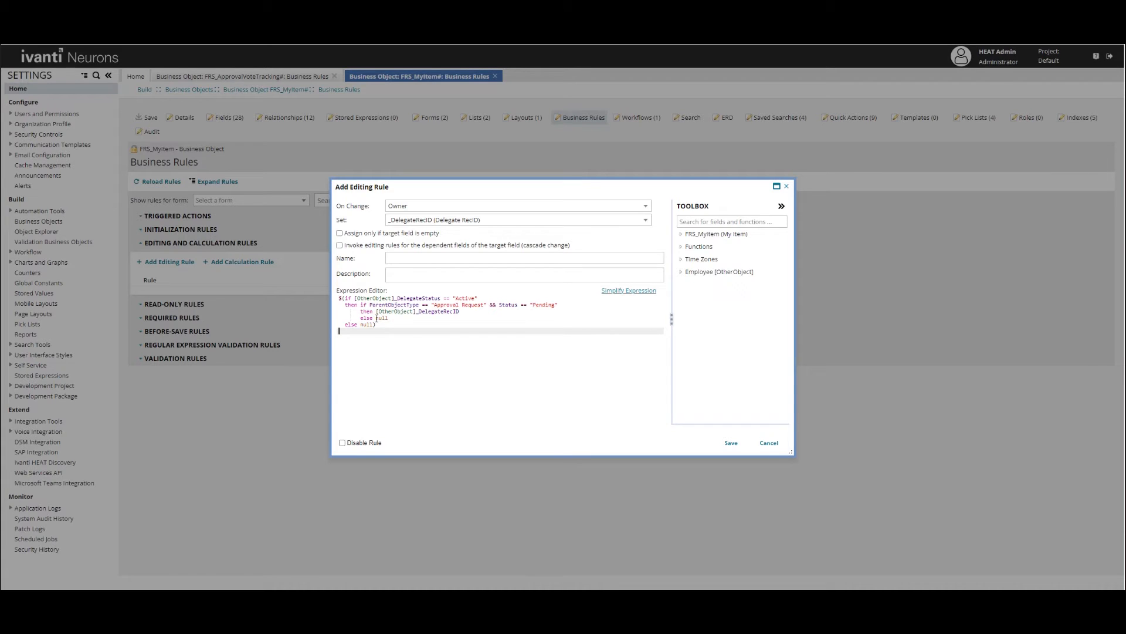
click(731, 443)
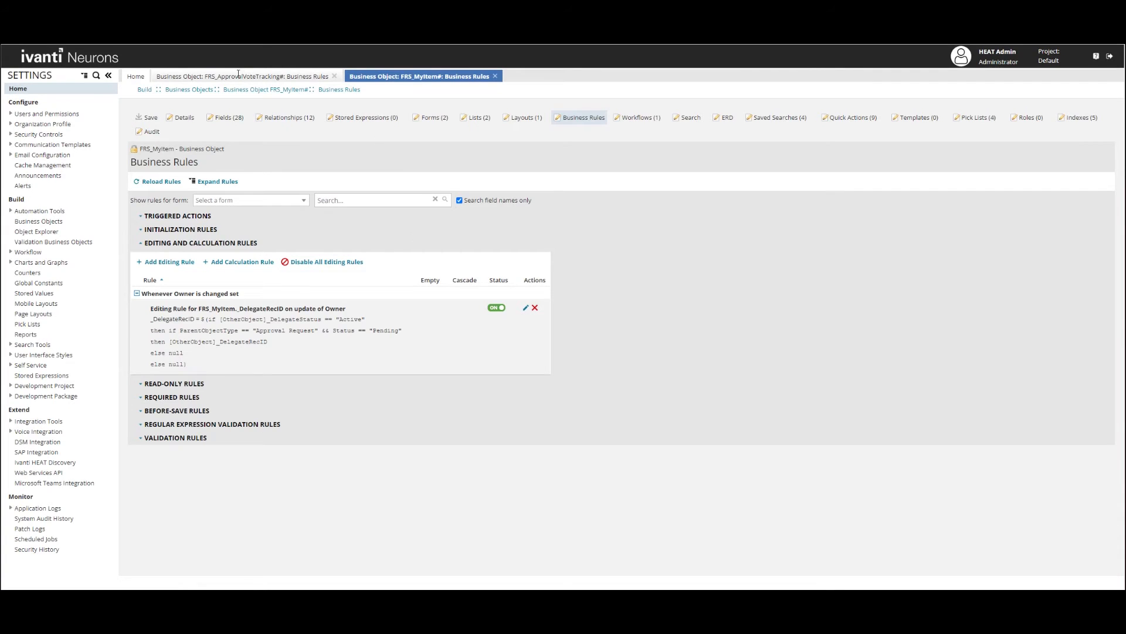
Reload the administration settings and open the Business Objects page to search for another object.
key(F5)
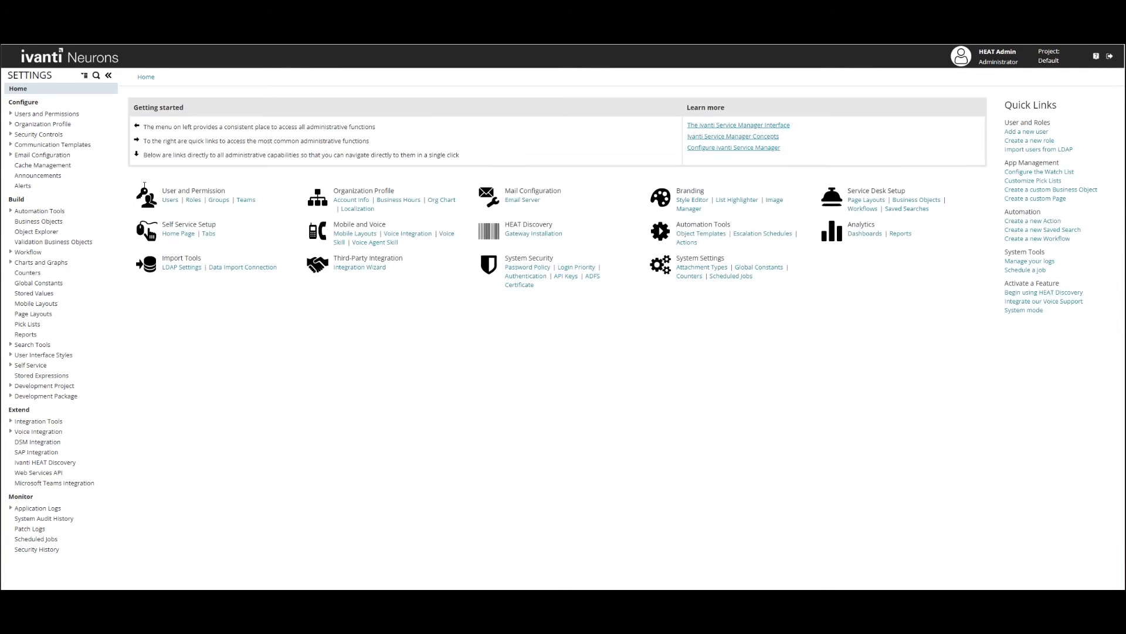
click(71, 221)
click(955, 119)
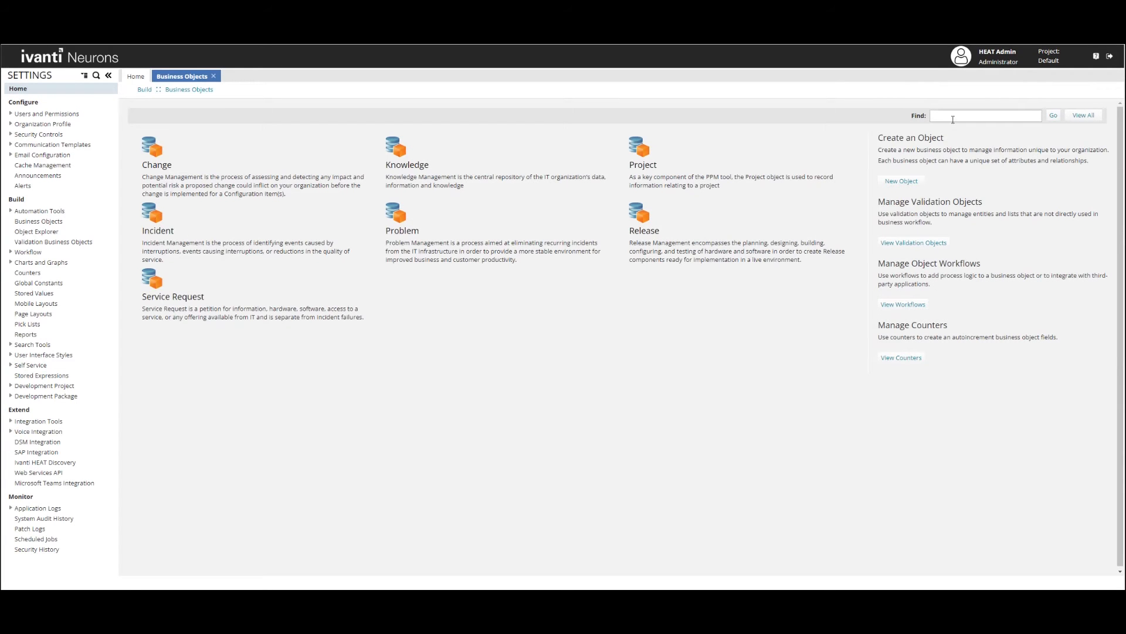
Find the Approval Vote Tracking business object and open its FRS_ApprovalVoteTrackingAssociatedFRS_MyItem relationship.
text(Approvalvote)
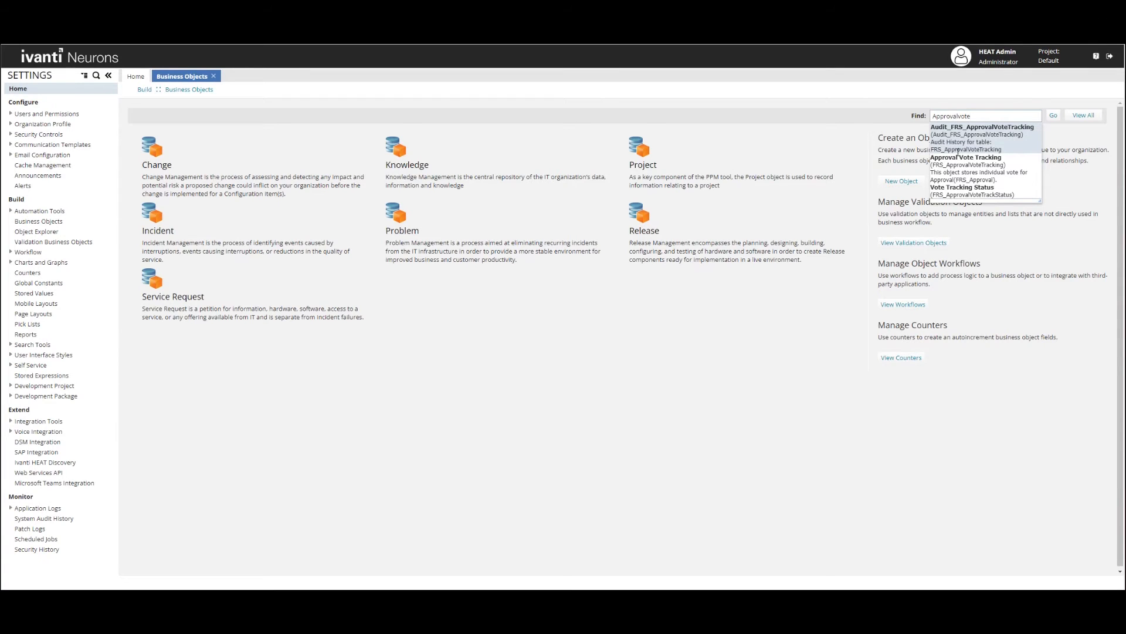
click(945, 180)
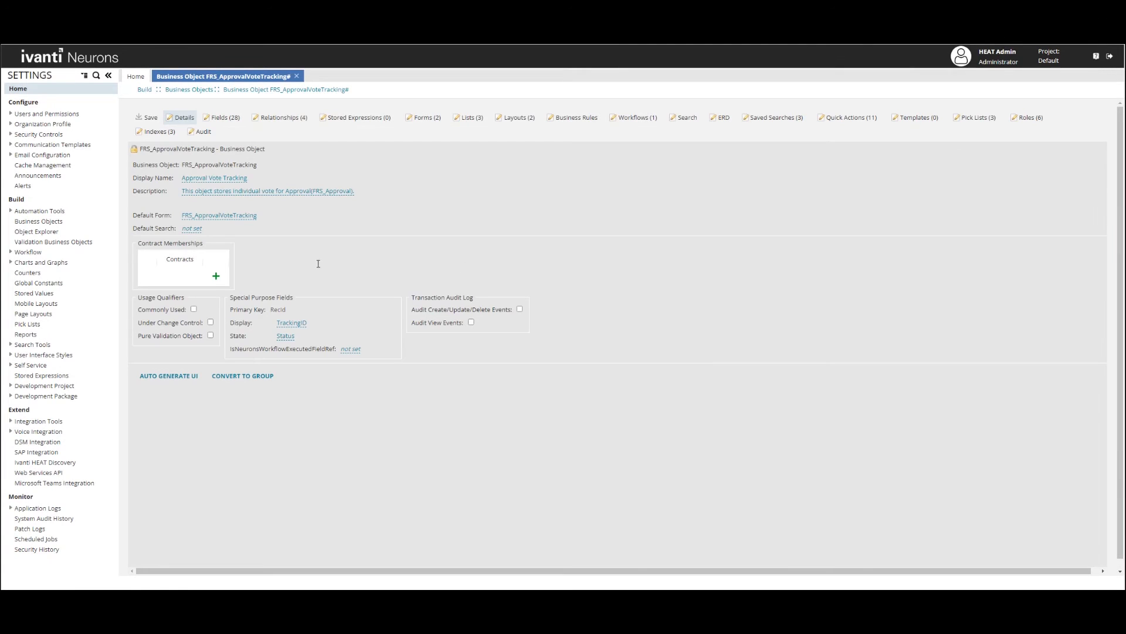
click(295, 116)
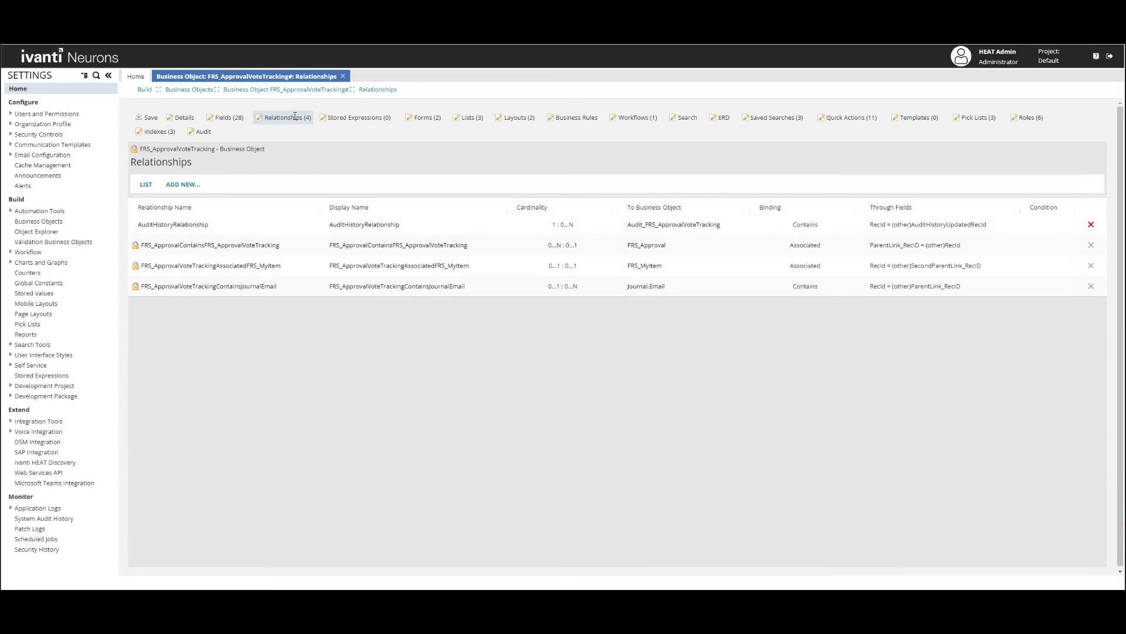
click(223, 266)
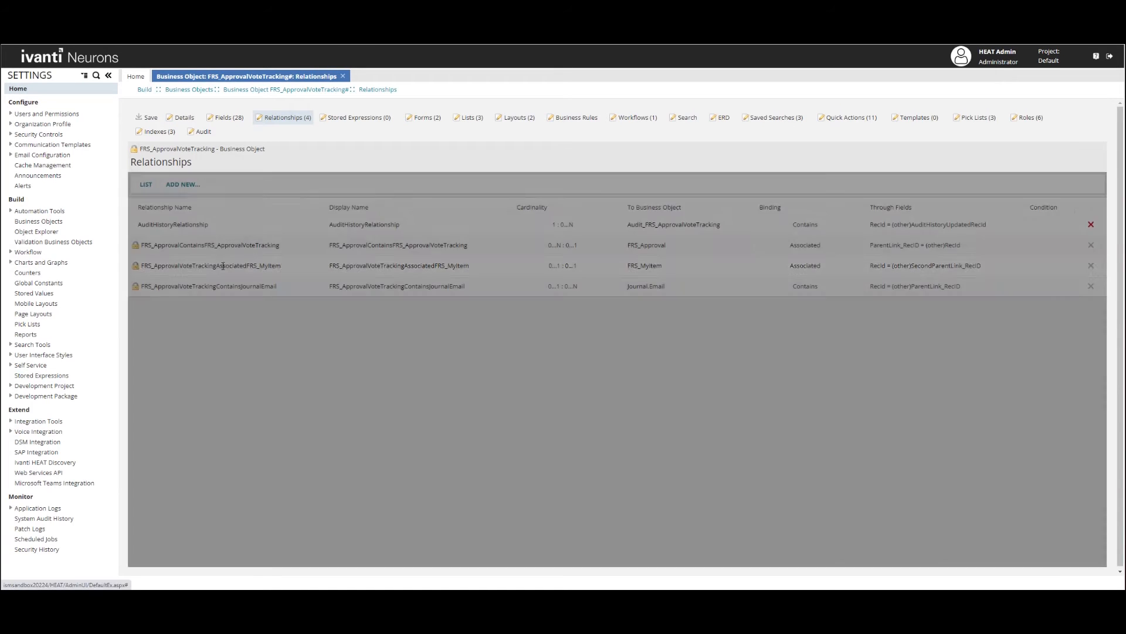
Add an FRS_MyItem field update that sets _DelegateRecID to this object's _DelegateRecID, accept it and save the business object.
scroll(328, 377, down, 3)
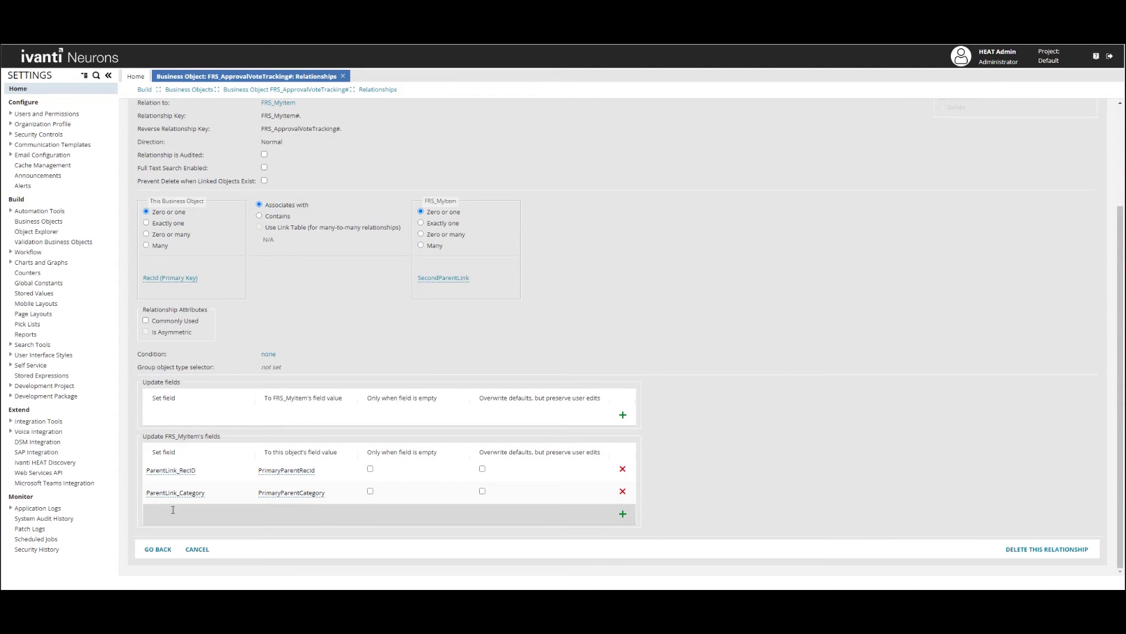
click(623, 514)
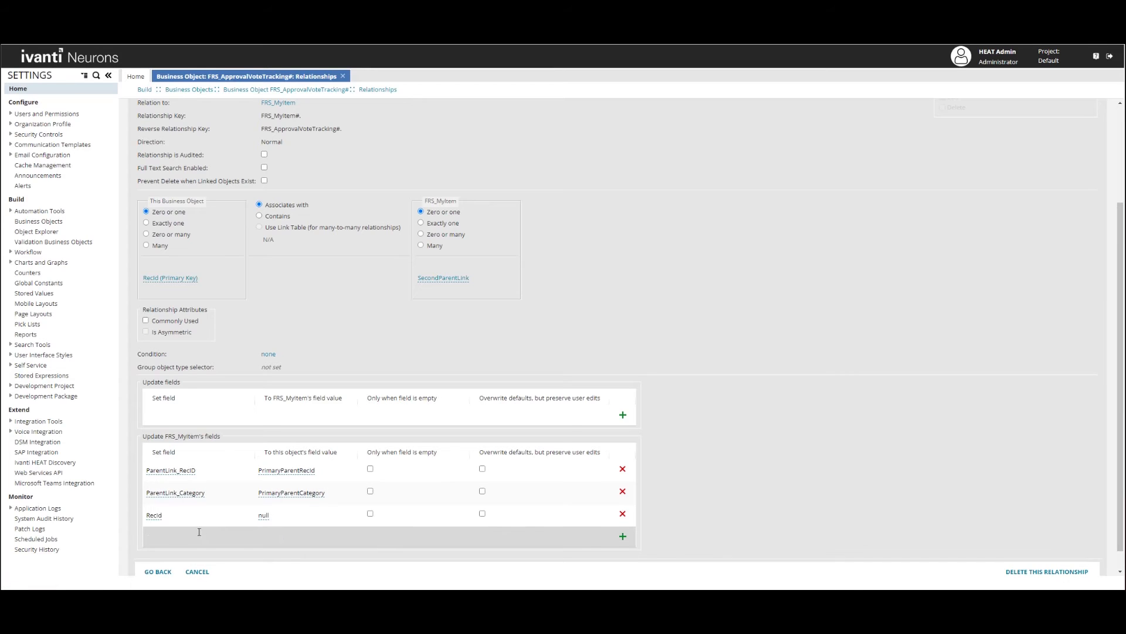
click(154, 515)
click(249, 515)
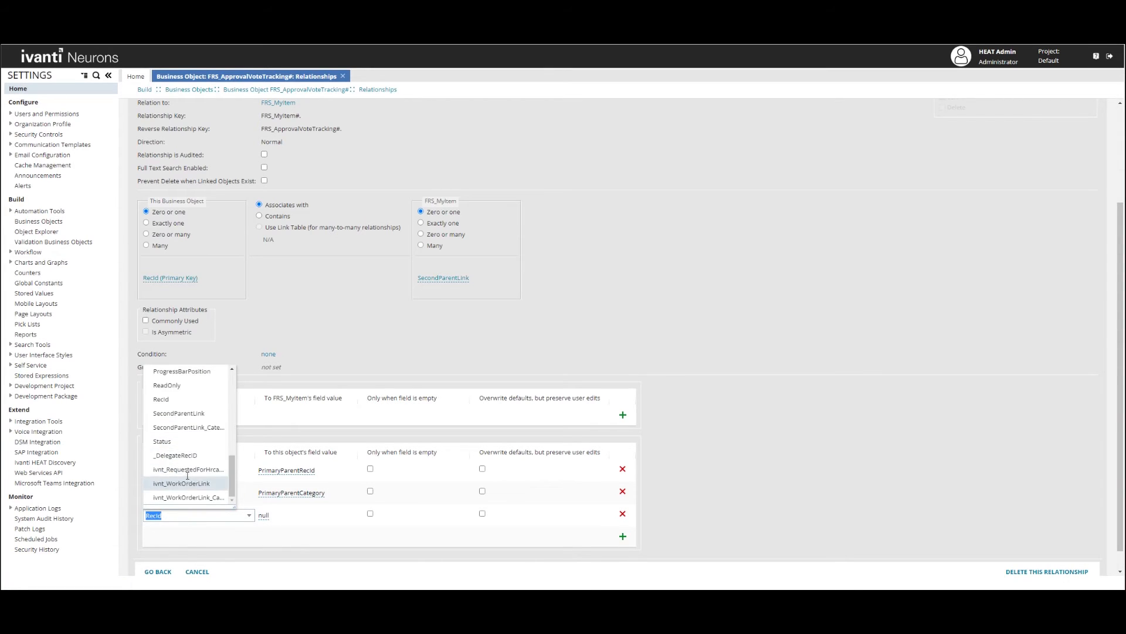
click(187, 455)
click(268, 514)
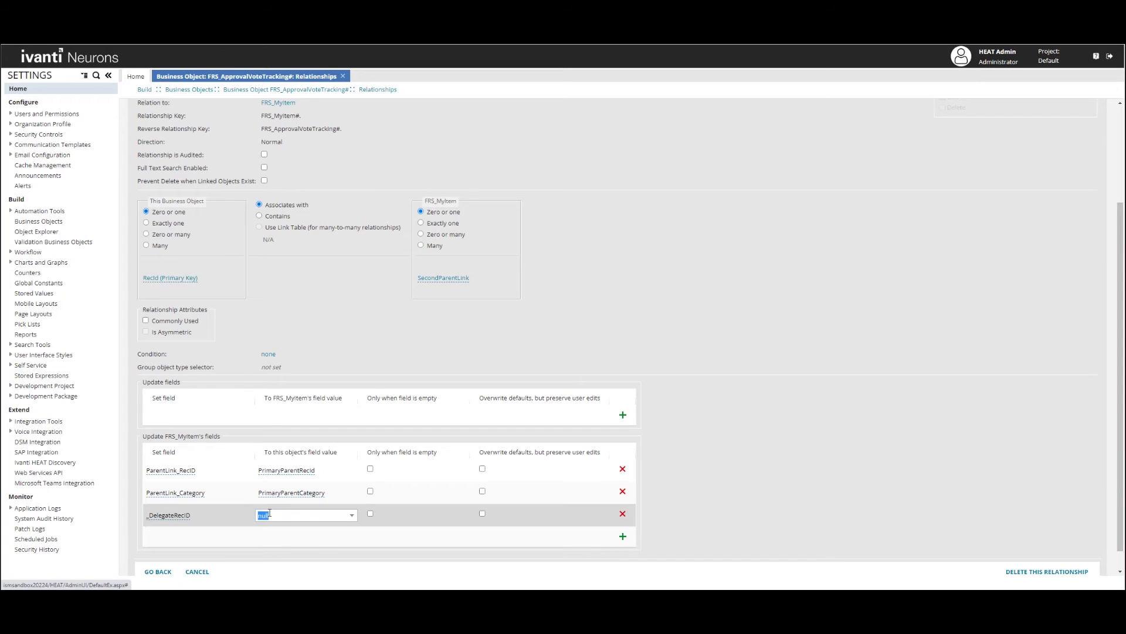
click(352, 515)
scroll(323, 468, down, 5)
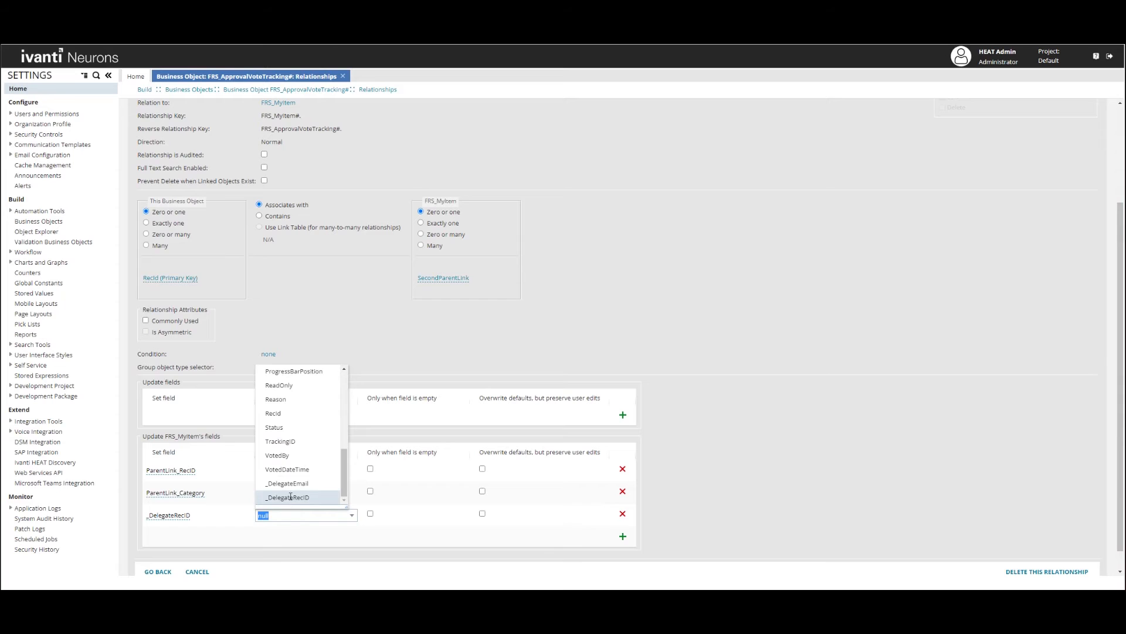
click(287, 497)
scroll(352, 511, down, 1)
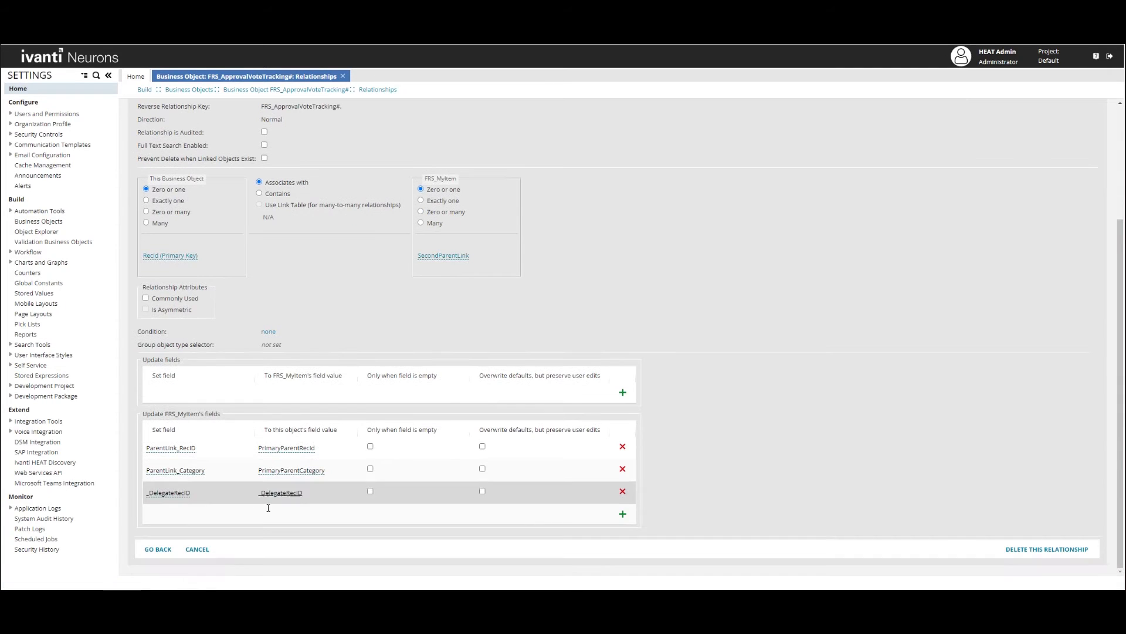
click(167, 549)
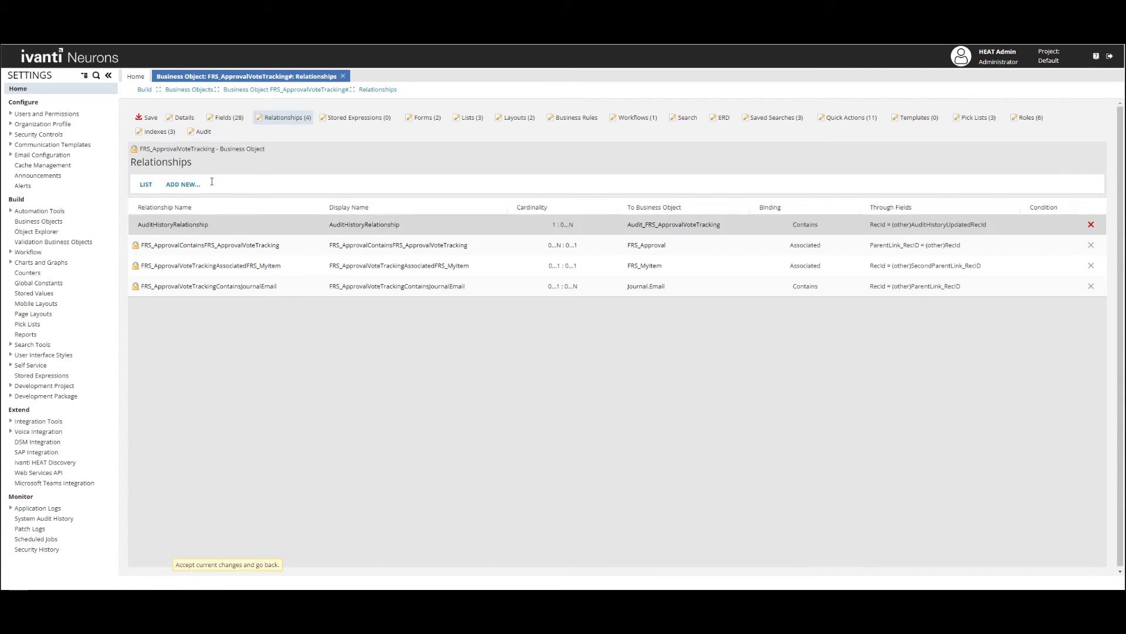
click(147, 117)
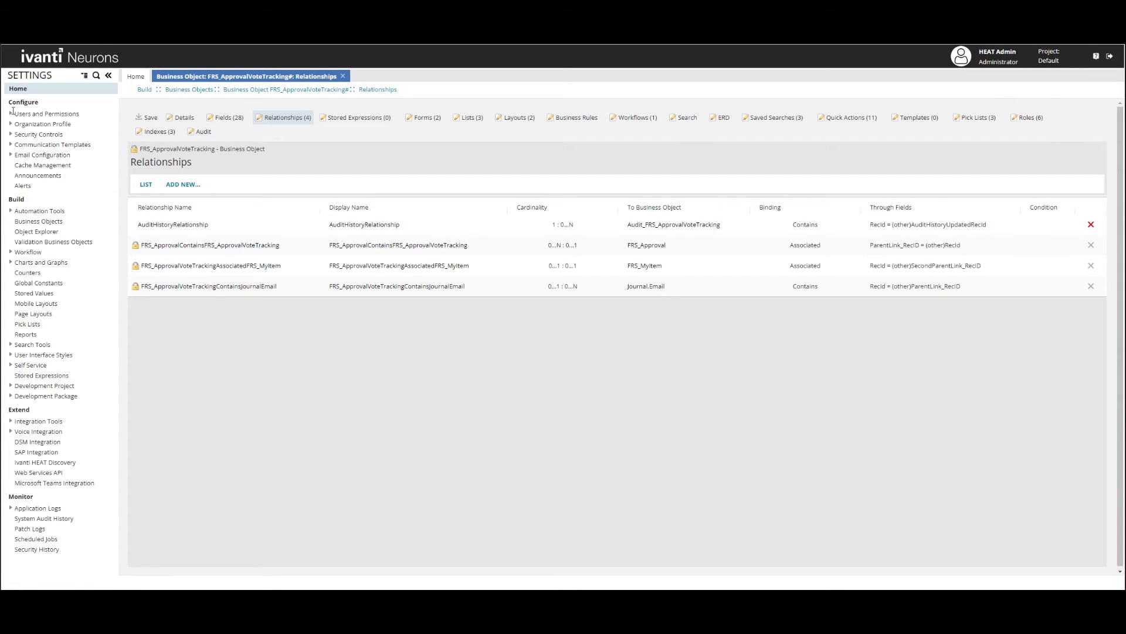
Open Roles and Permissions in a new application tab and show the SelfServiceMobile role's object permissions.
click(10, 113)
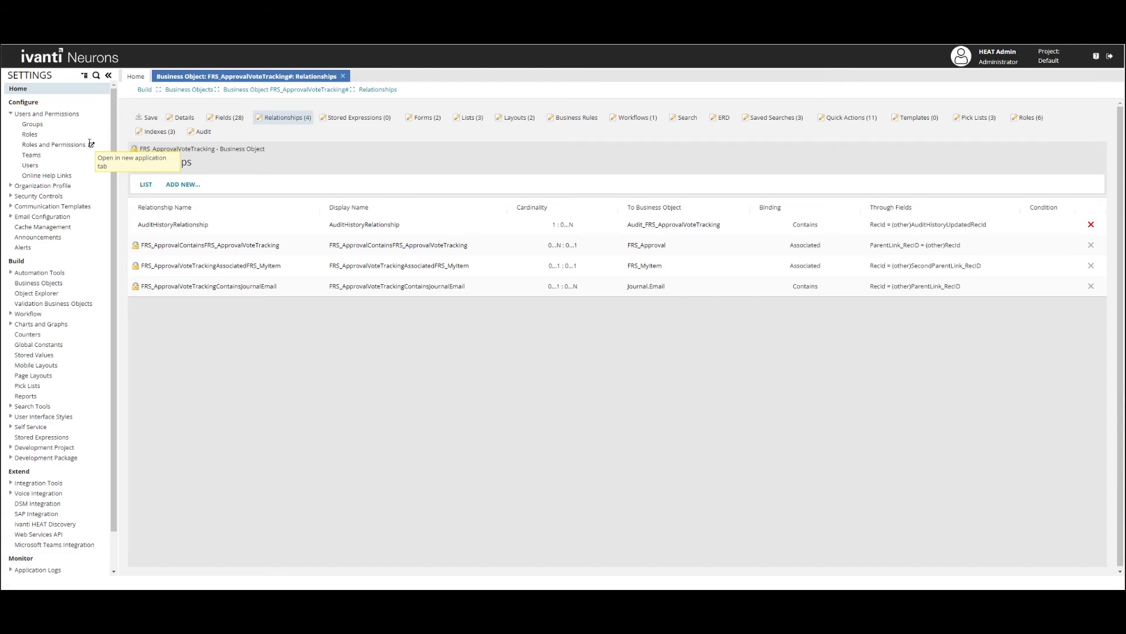
click(91, 144)
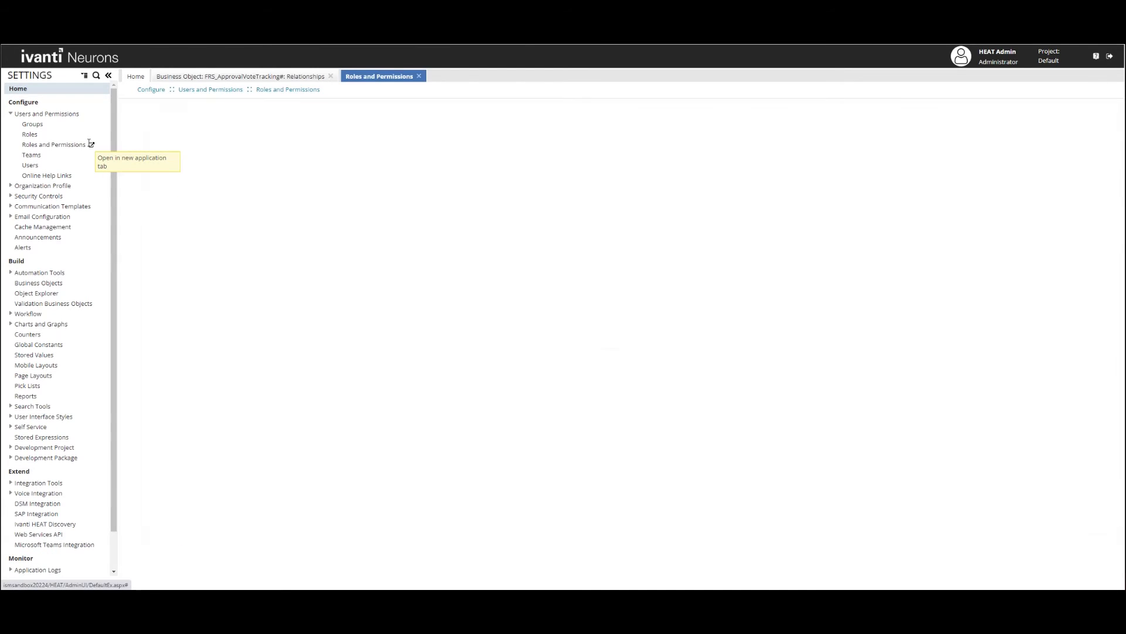
scroll(229, 403, down, 10)
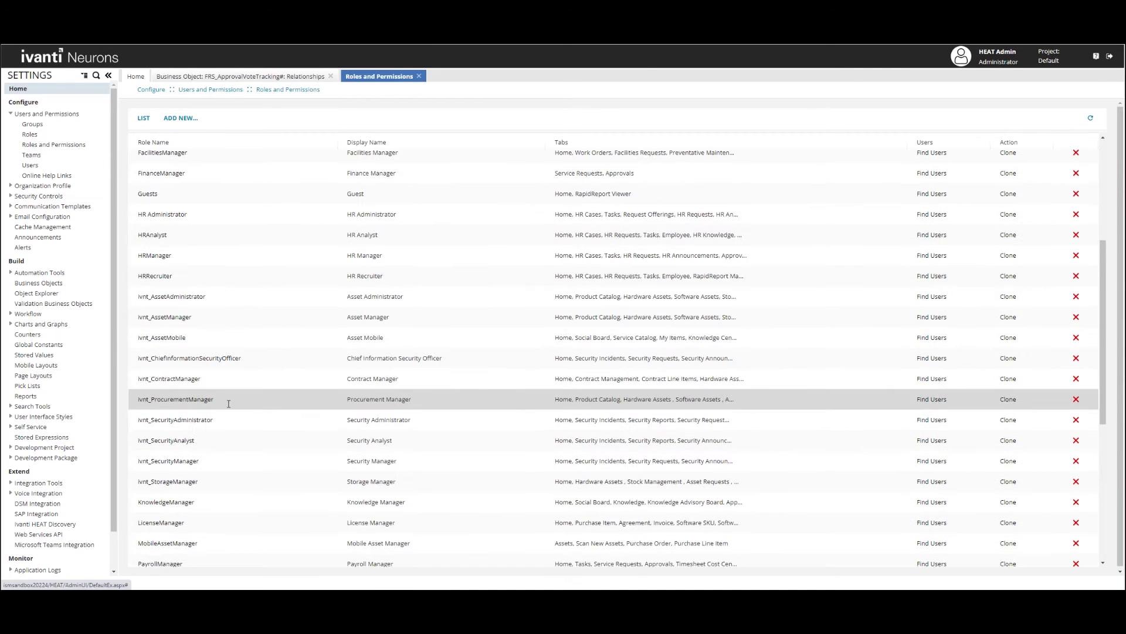
scroll(229, 403, down, 1)
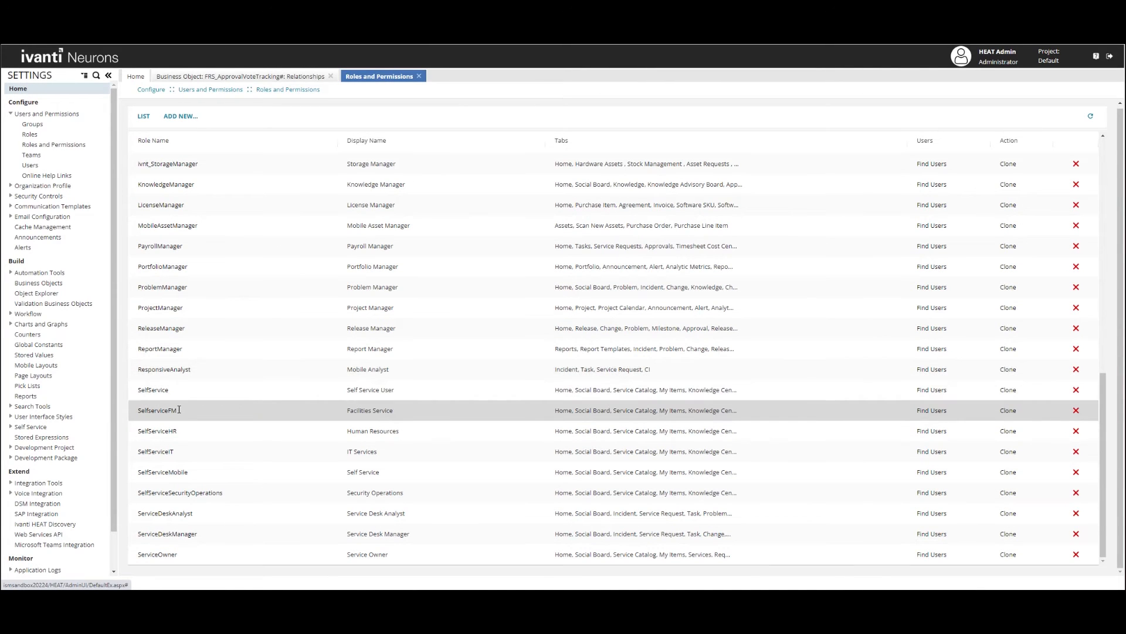
click(172, 472)
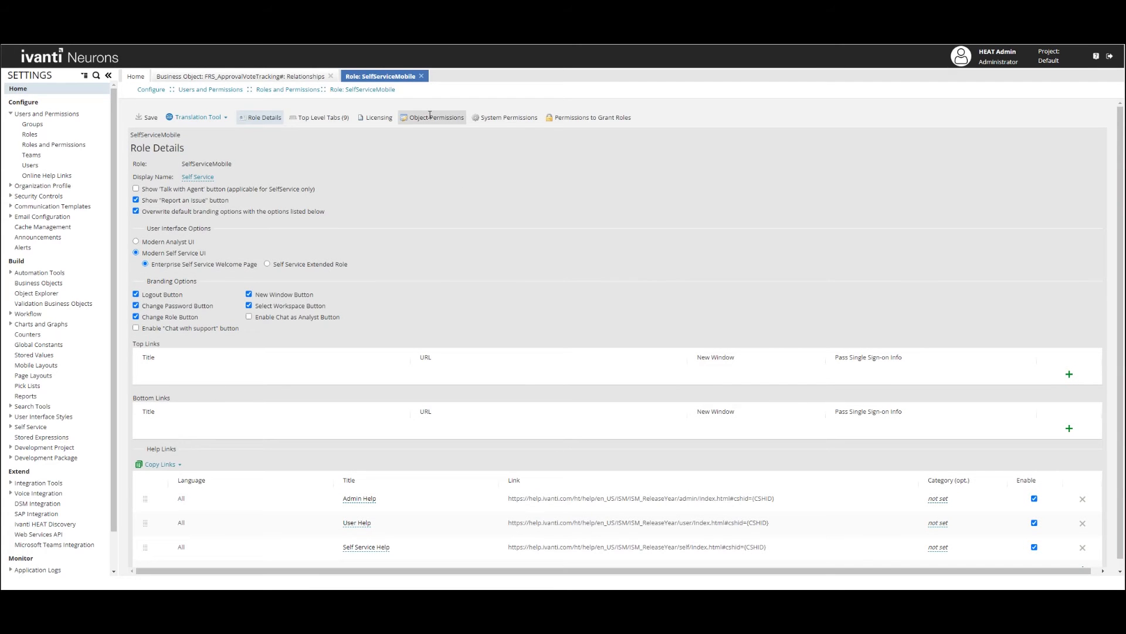
click(430, 116)
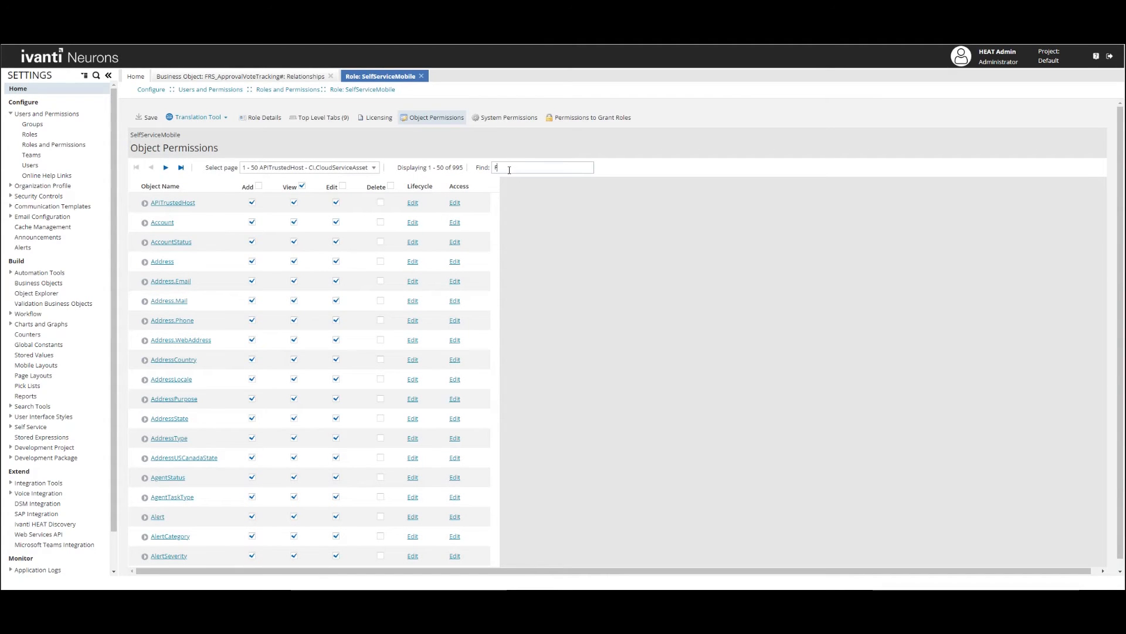
Find FRS_MyItem among the object permissions and open its access rules for editing.
text(FRS_A)
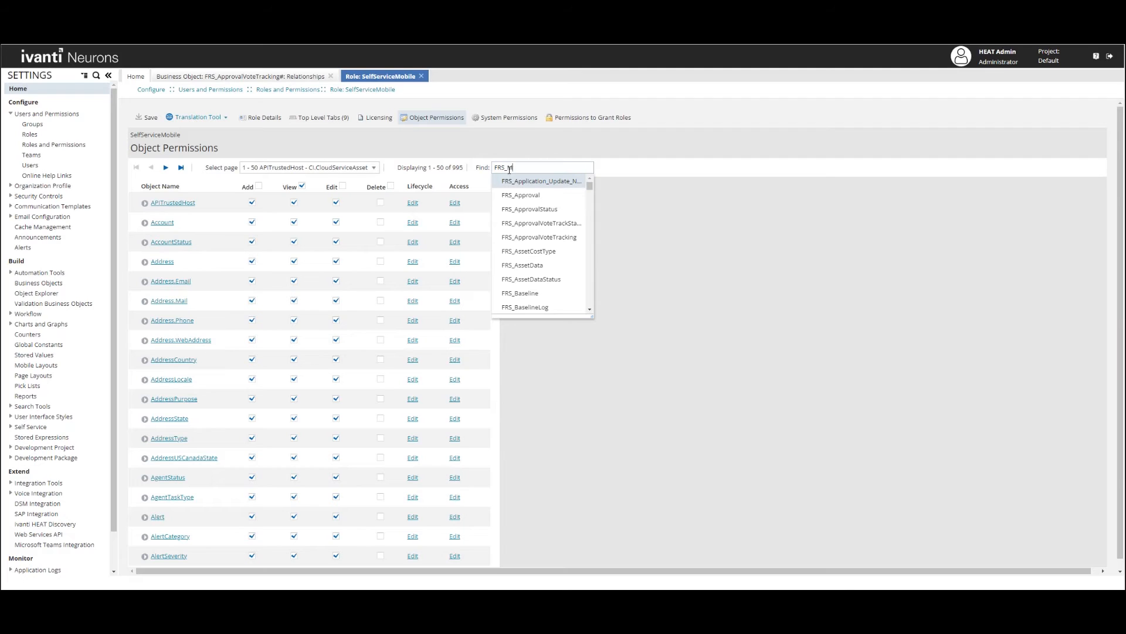
key(BackSpace)
key(BackSpace)
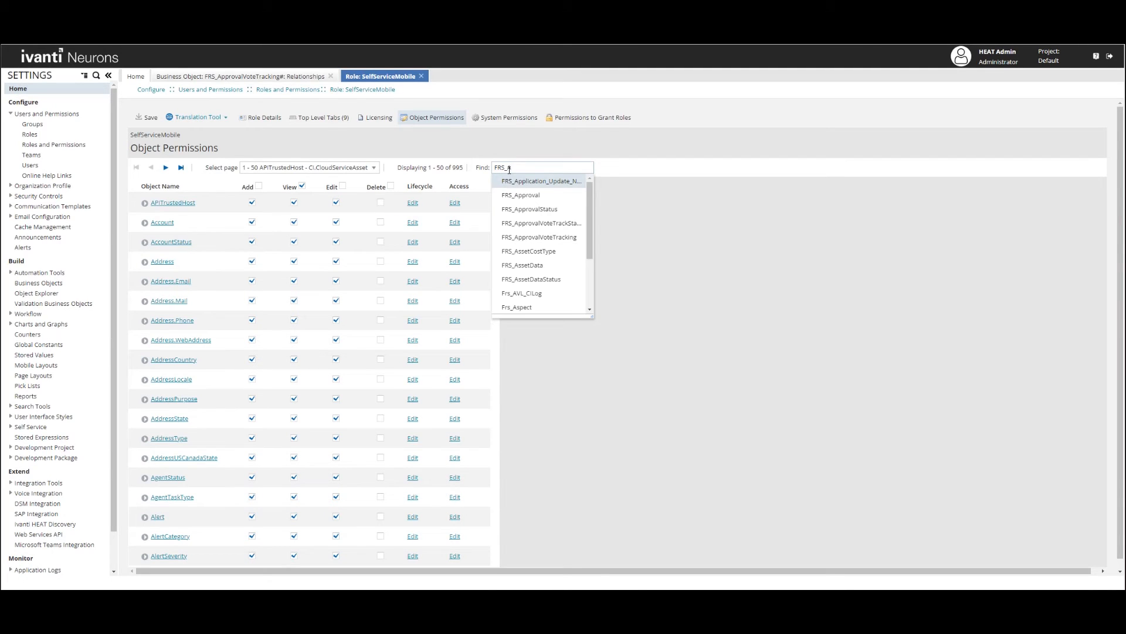
text(MyItem)
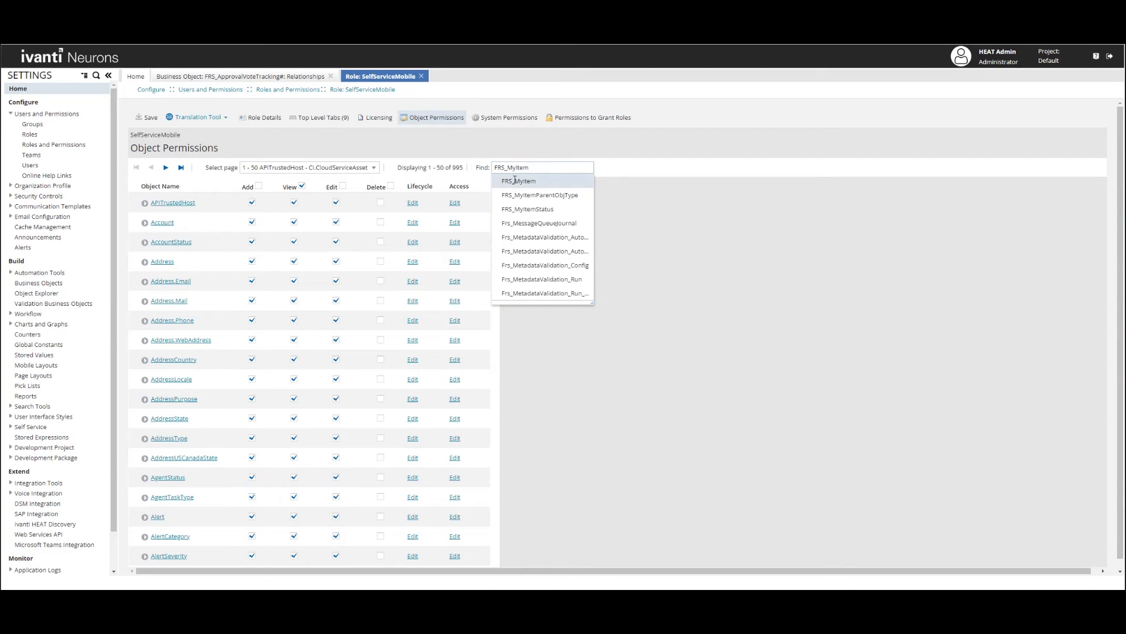
click(514, 181)
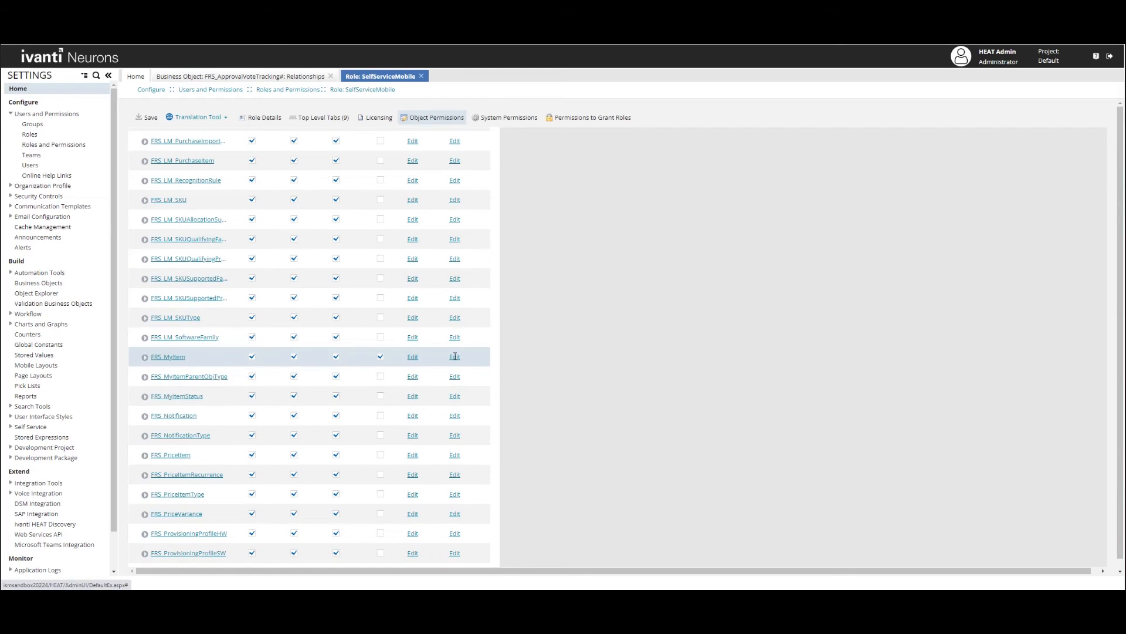
click(455, 357)
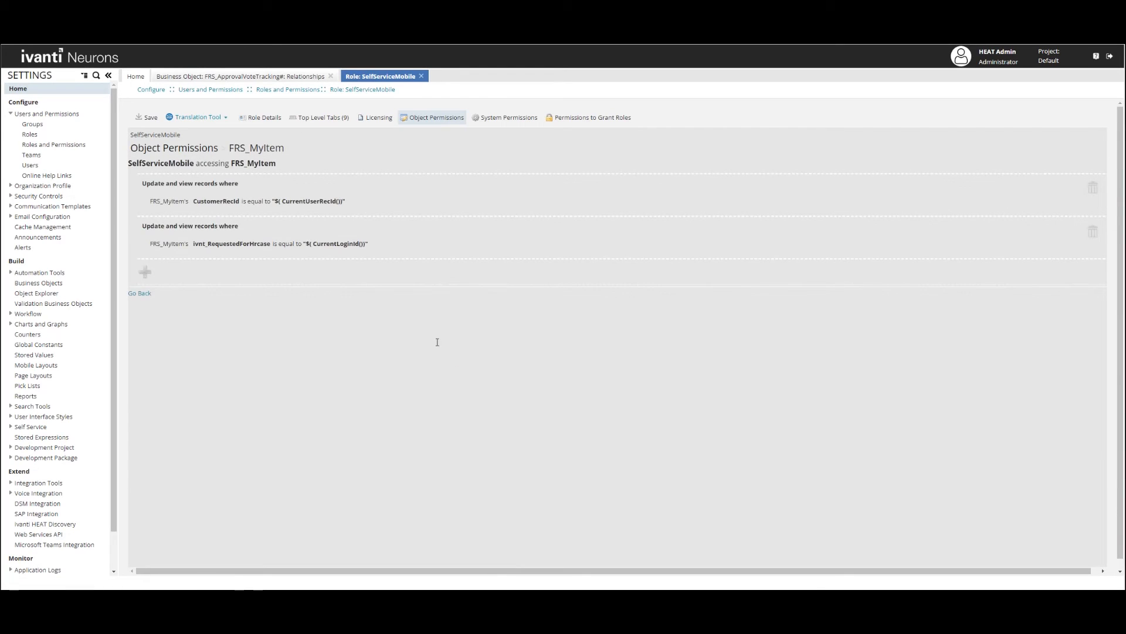
Add an Update and View access rule for records where FRS_MyItem's _DelegateRecID is equal to a value.
click(205, 274)
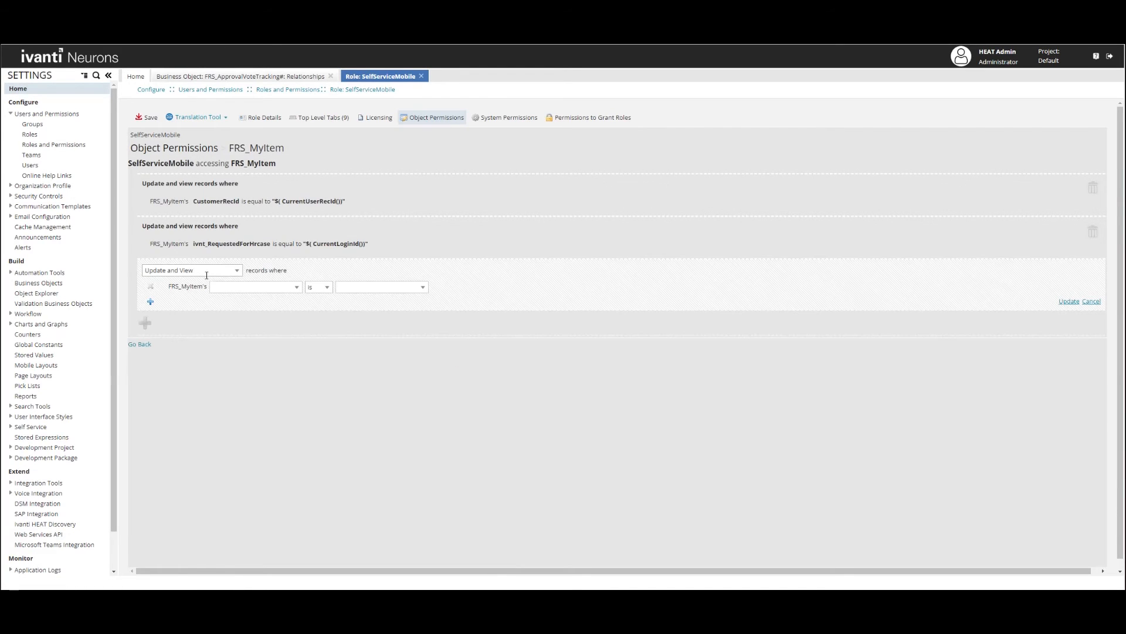
click(296, 286)
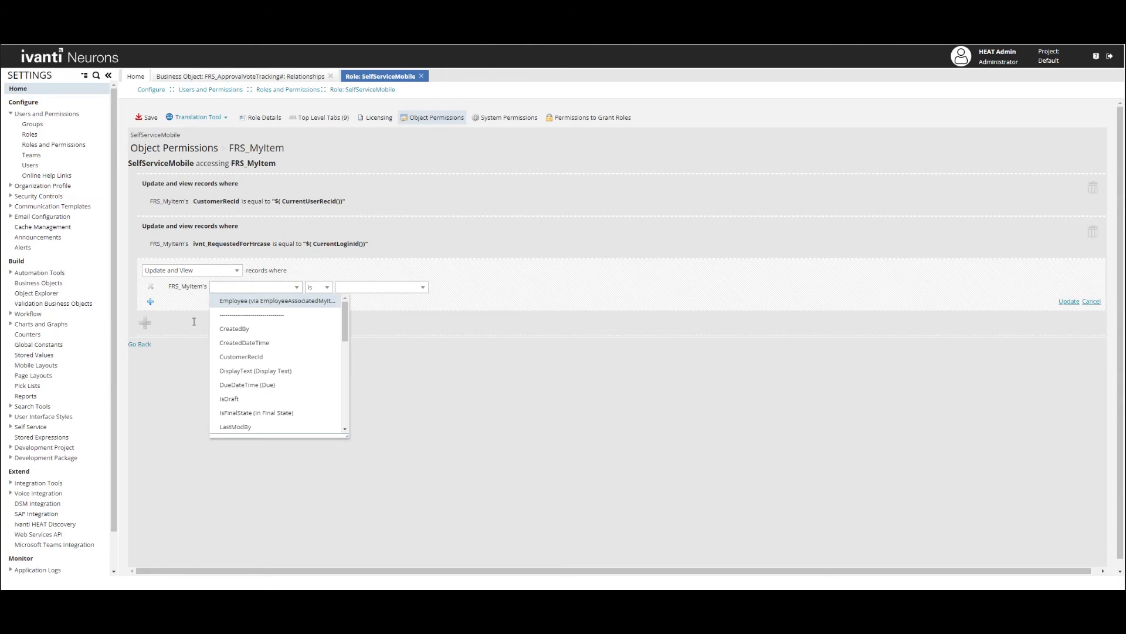
scroll(259, 388, down, 5)
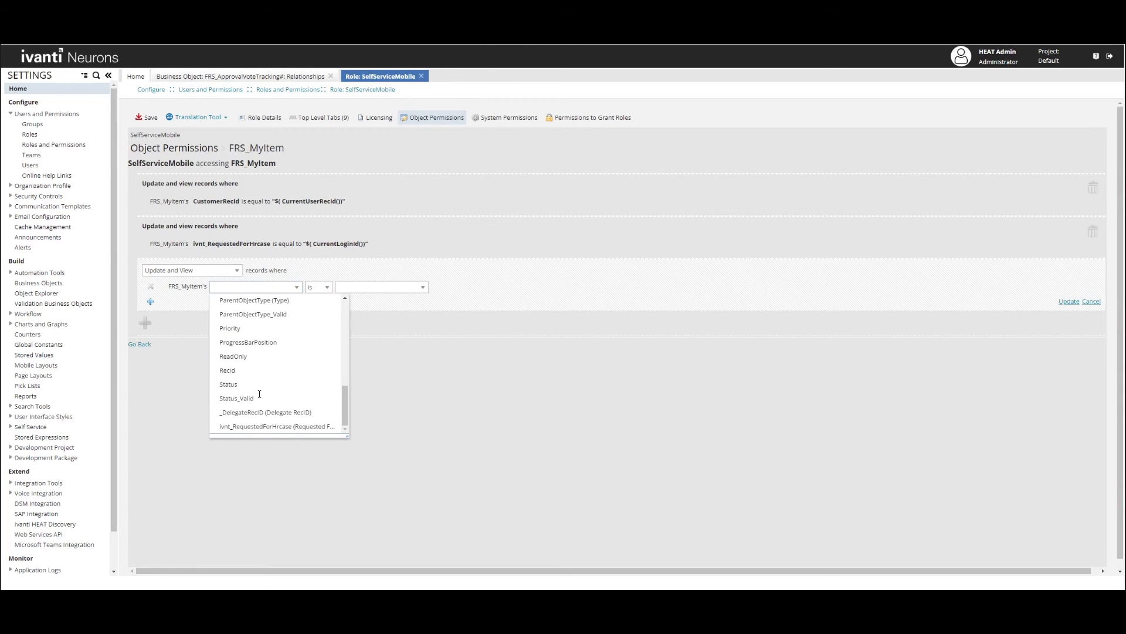
click(264, 412)
click(421, 283)
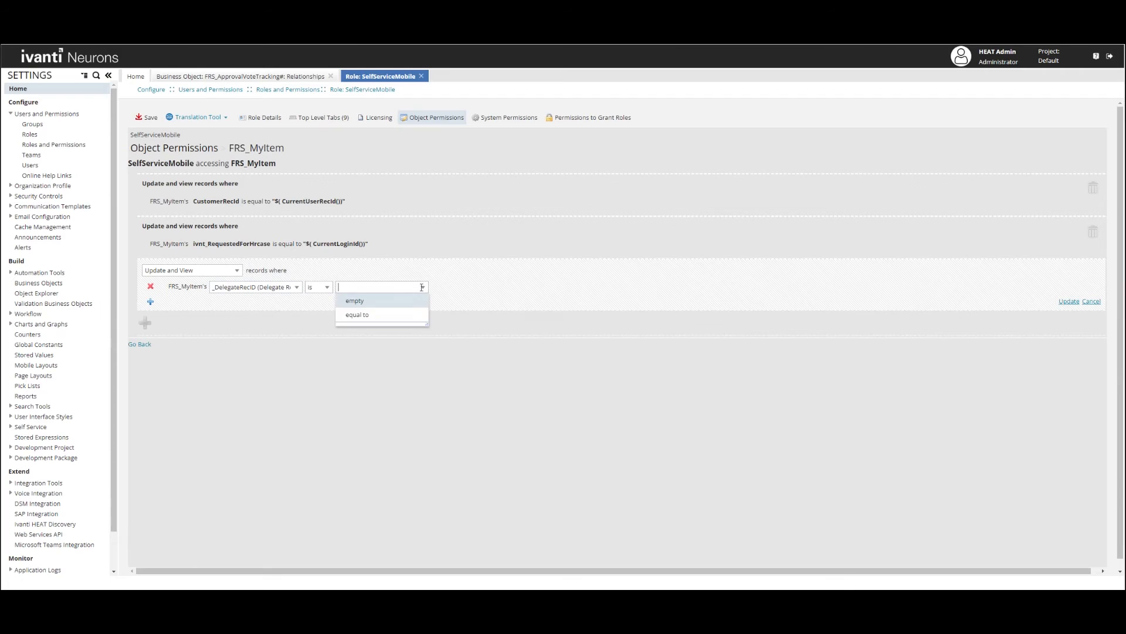
click(395, 315)
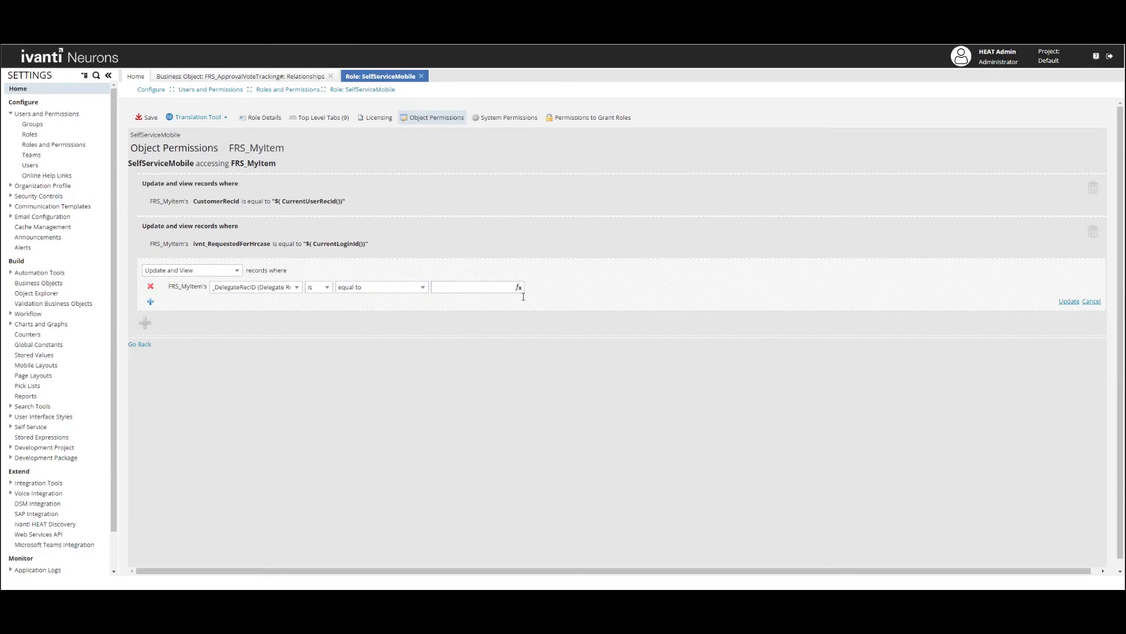
Set the rule's comparison value to the expression $(CurrentUserRecId()), apply the rule and save the role.
click(519, 287)
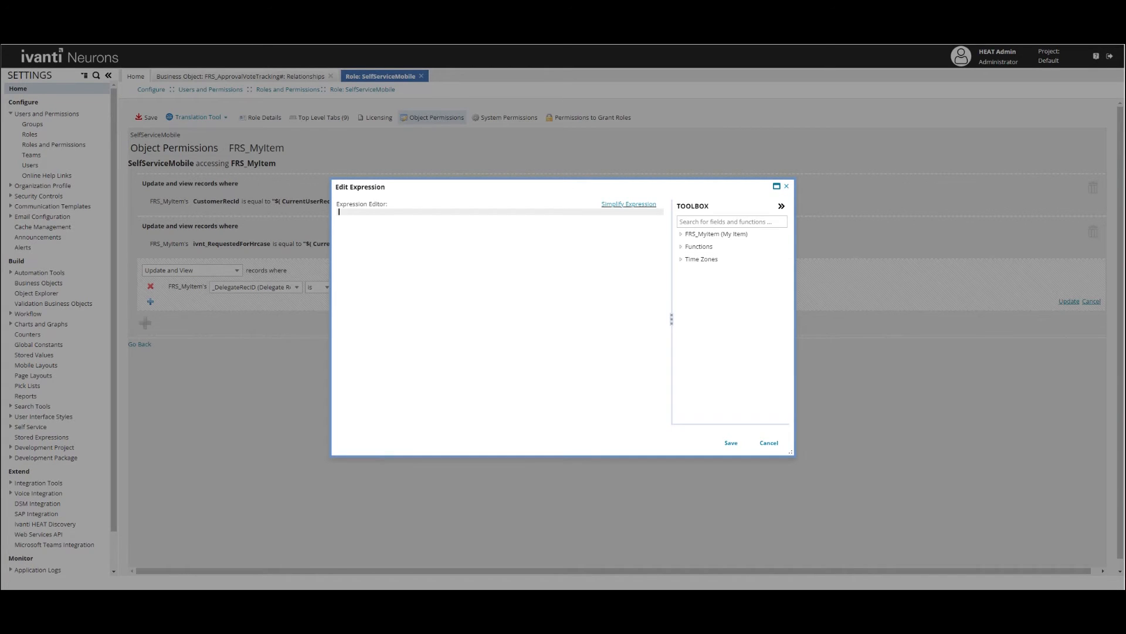
click(680, 246)
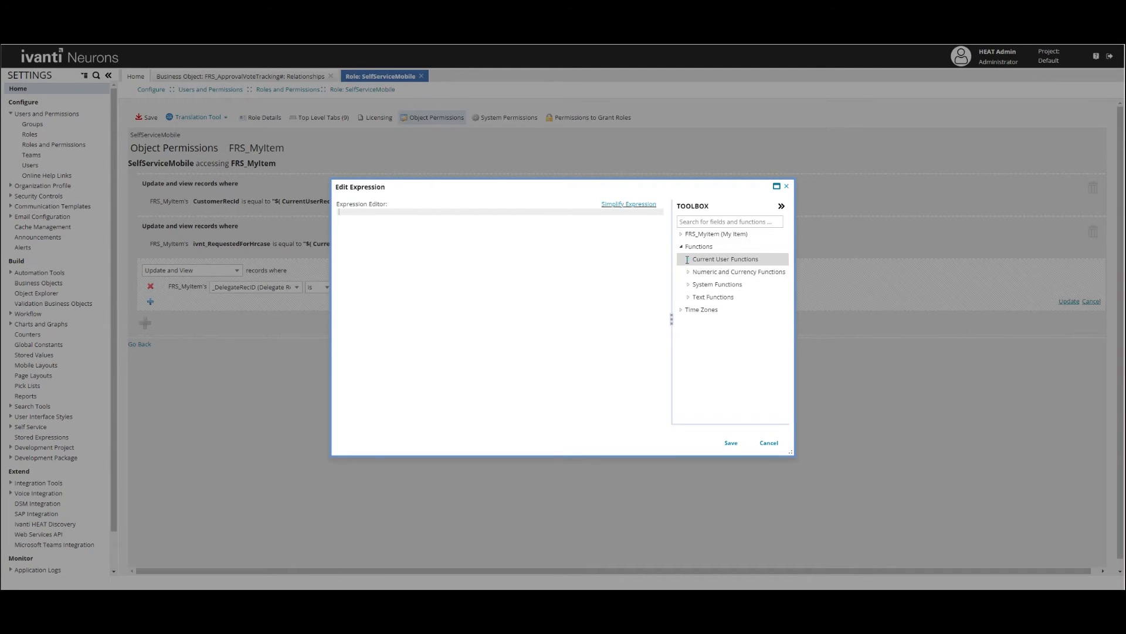
click(687, 259)
double_click(722, 323)
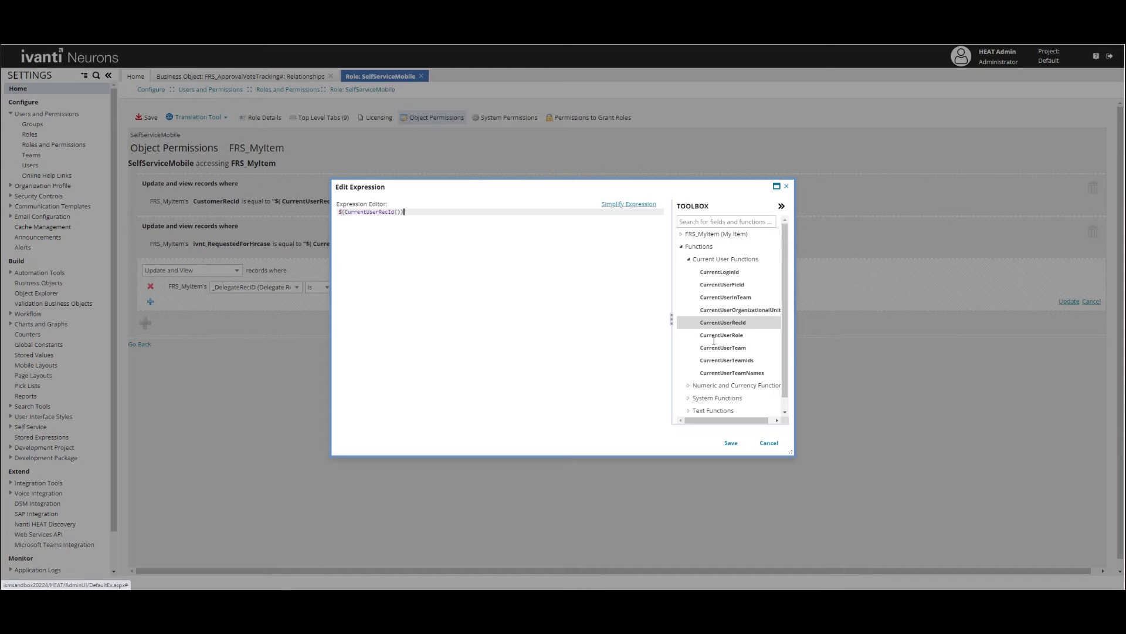
click(726, 439)
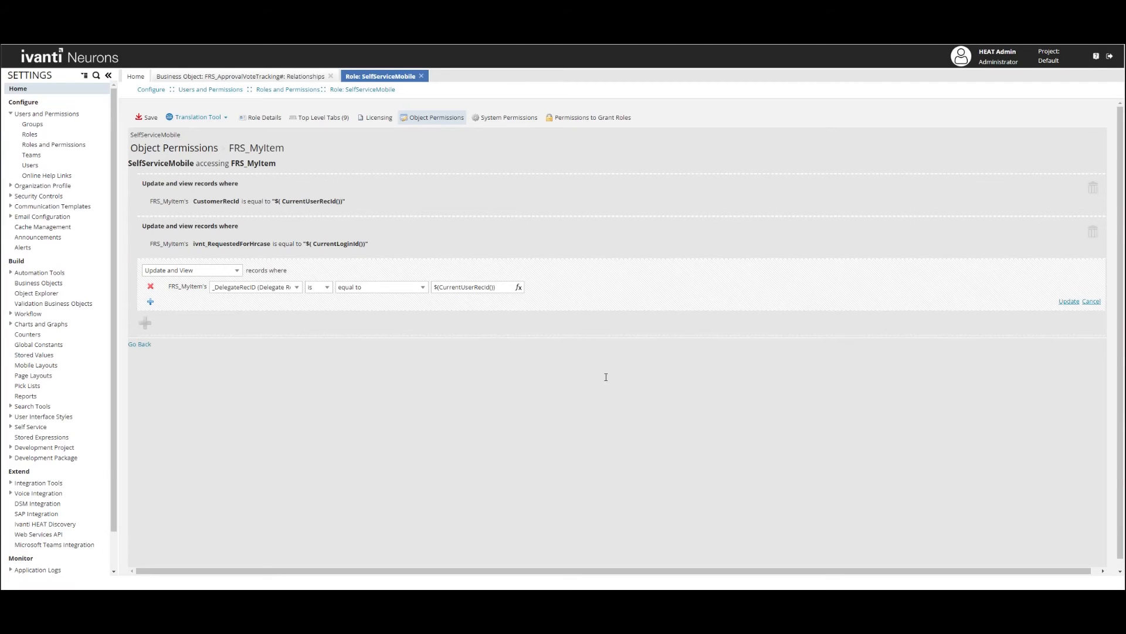
click(1069, 301)
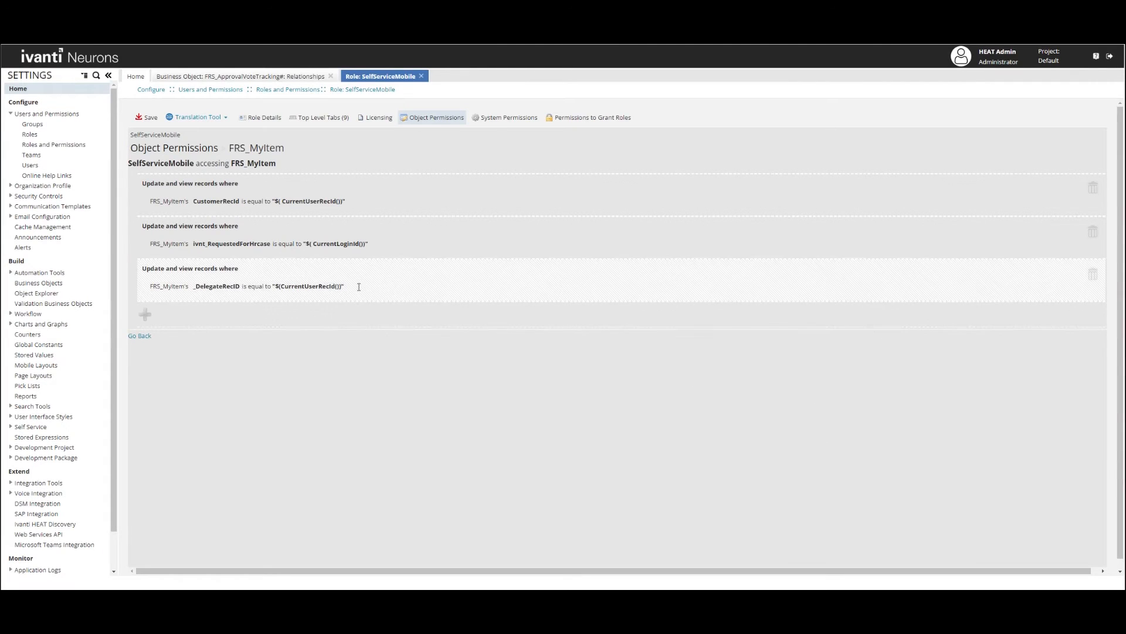
click(151, 118)
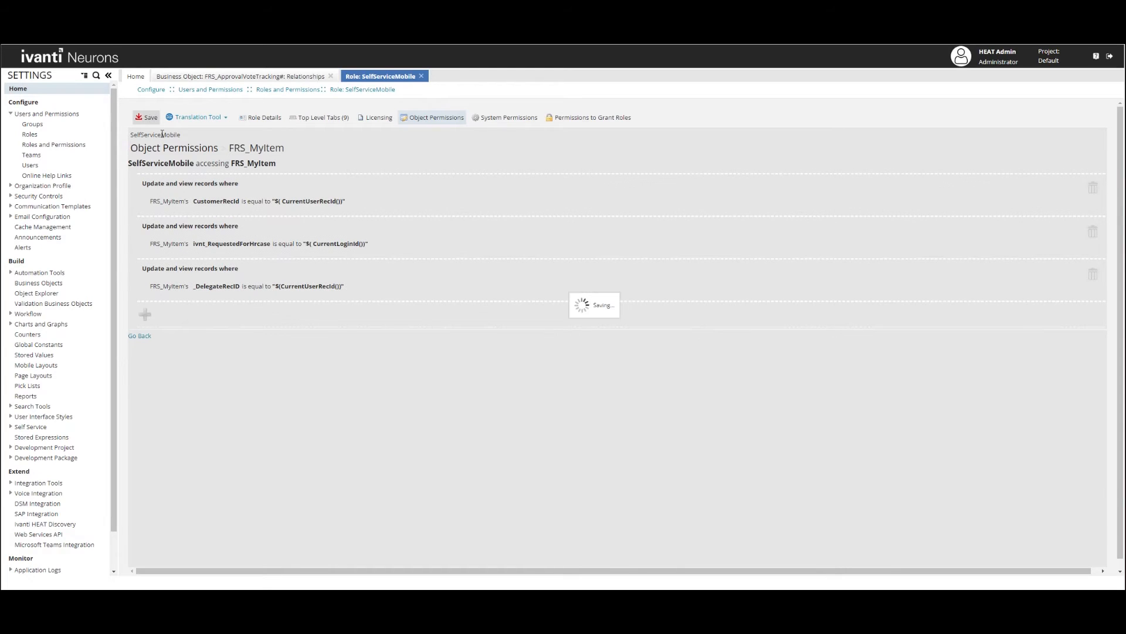
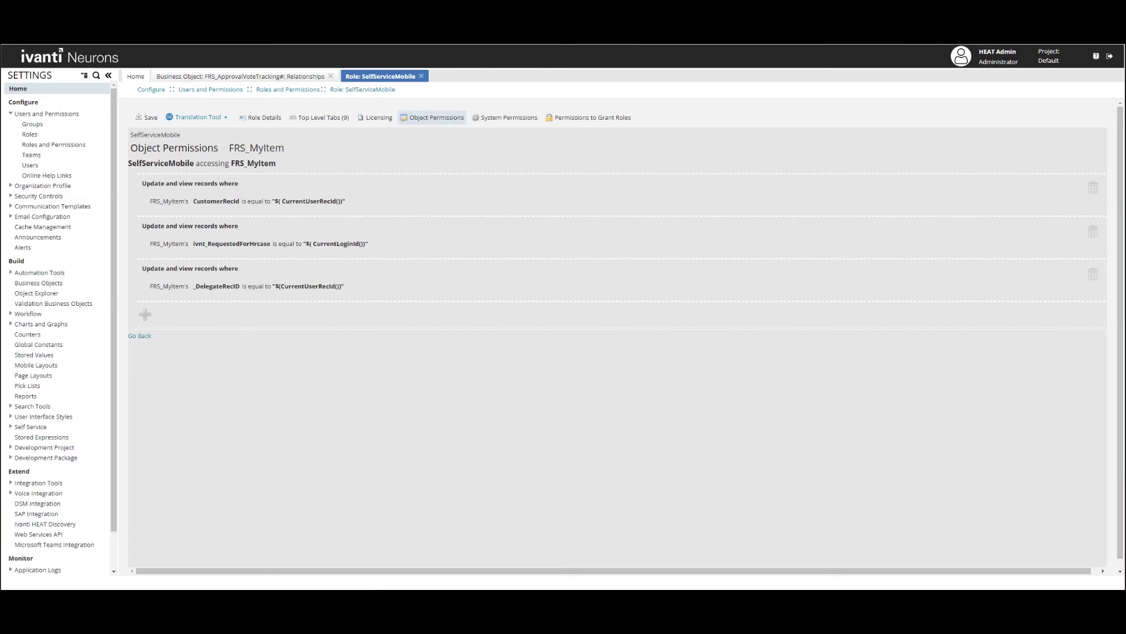
Create a new pick list with list and display name "_Employee By RecID.PL" that gets its data from the Employee business object.
click(54, 145)
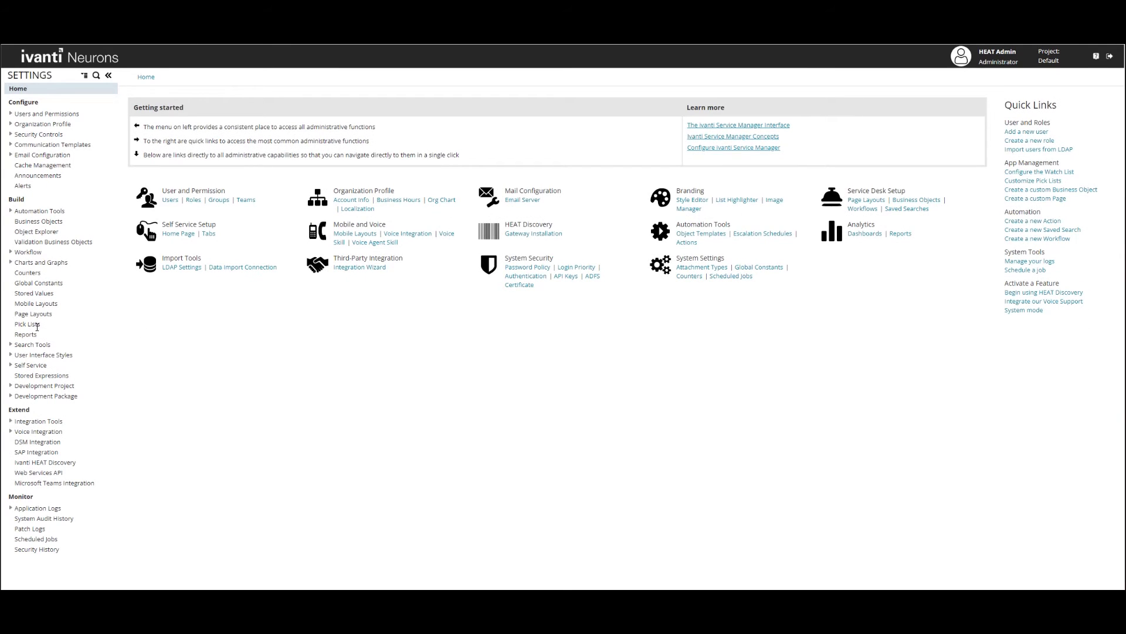
click(46, 324)
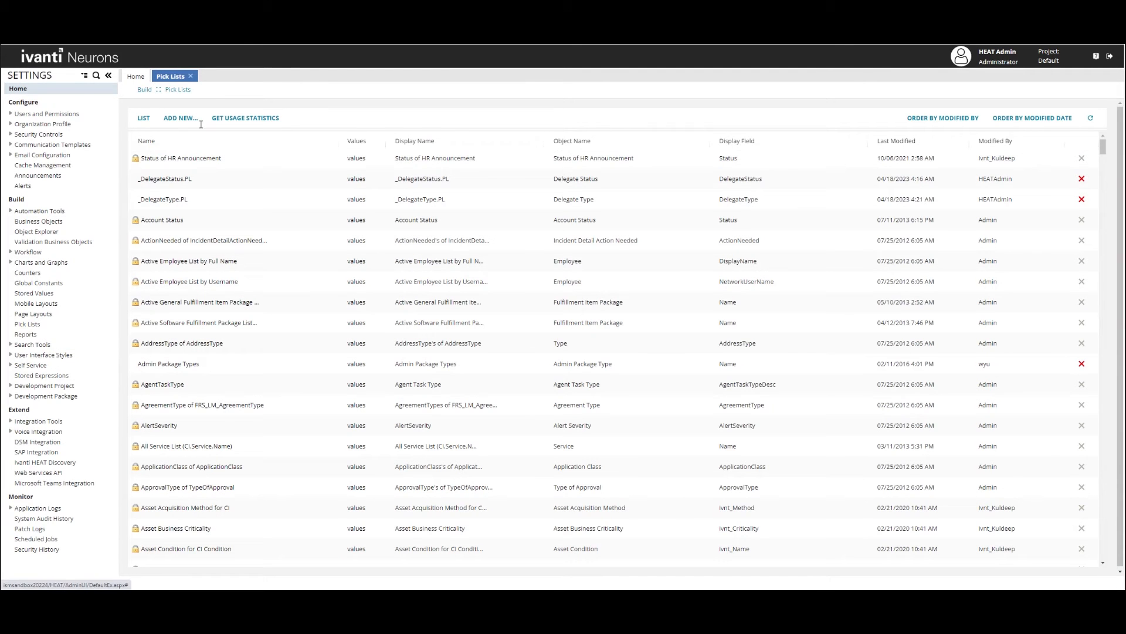
click(199, 121)
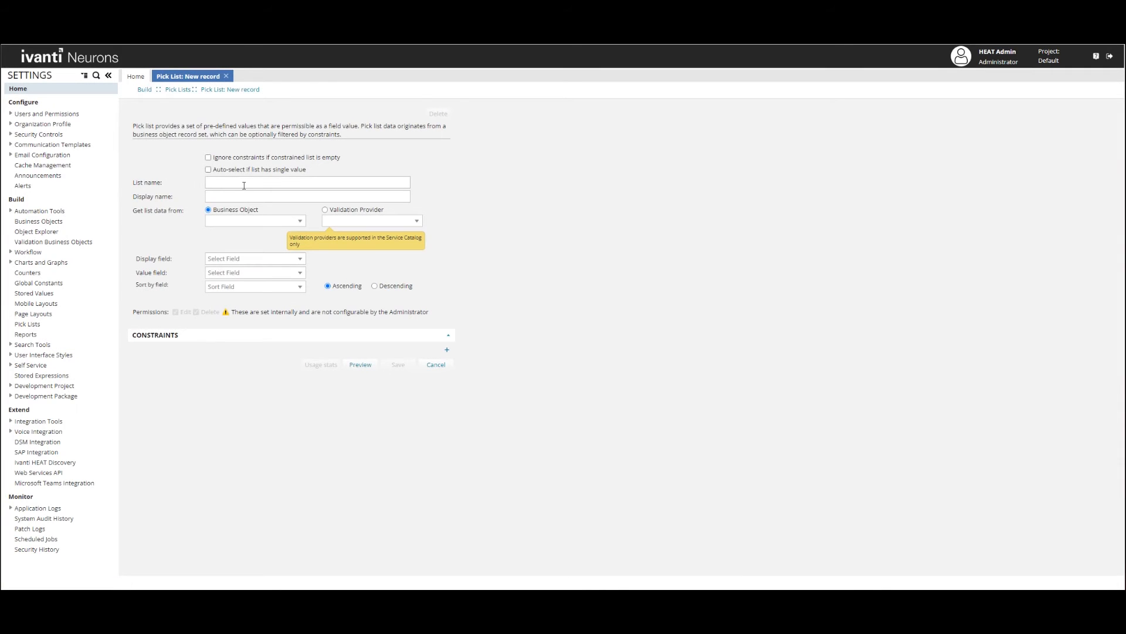
text(_Employee By RecID)
text(PL)
key(BackSpace)
key(BackSpace)
click(282, 221)
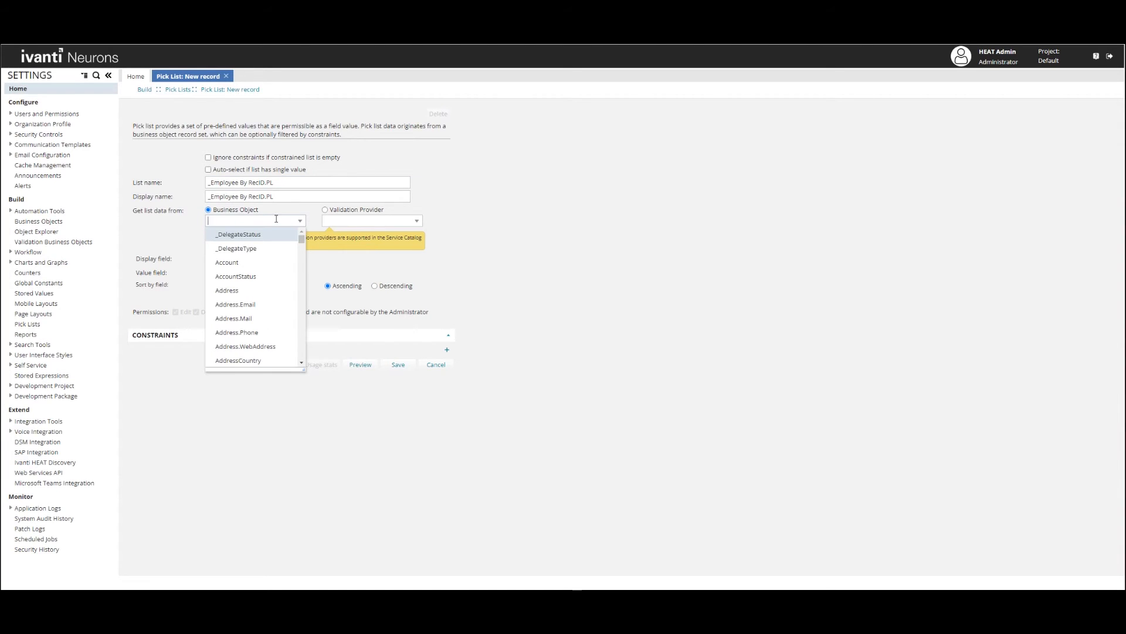
text(Employee)
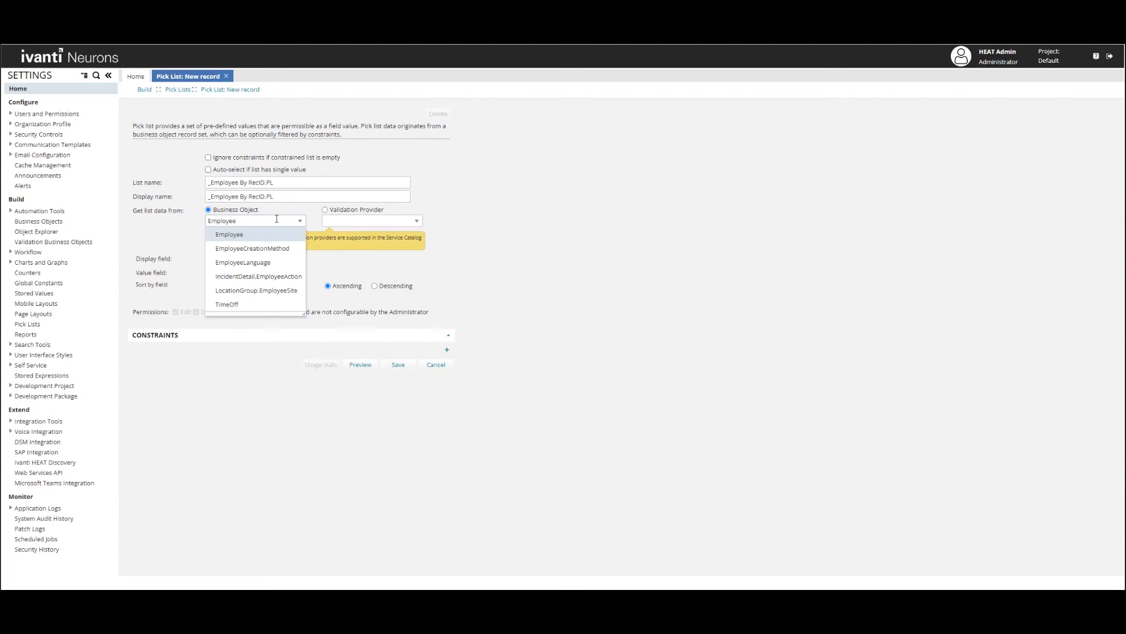
click(258, 234)
Set the pick list's display, value and sort fields to DisplayName and save the pick list.
click(235, 260)
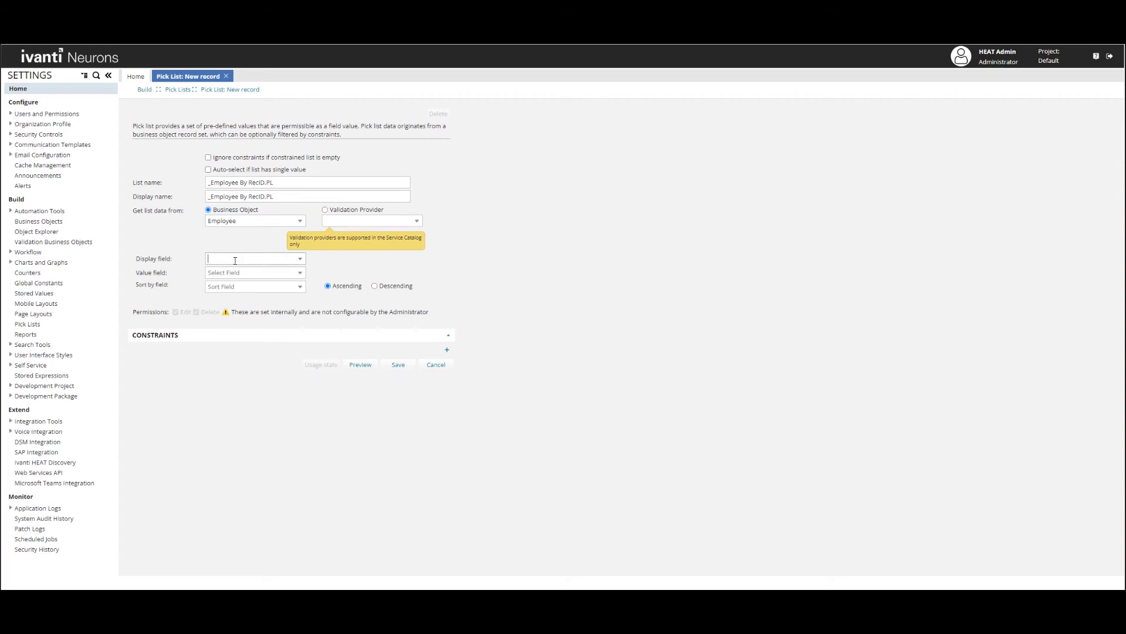
text(Disp)
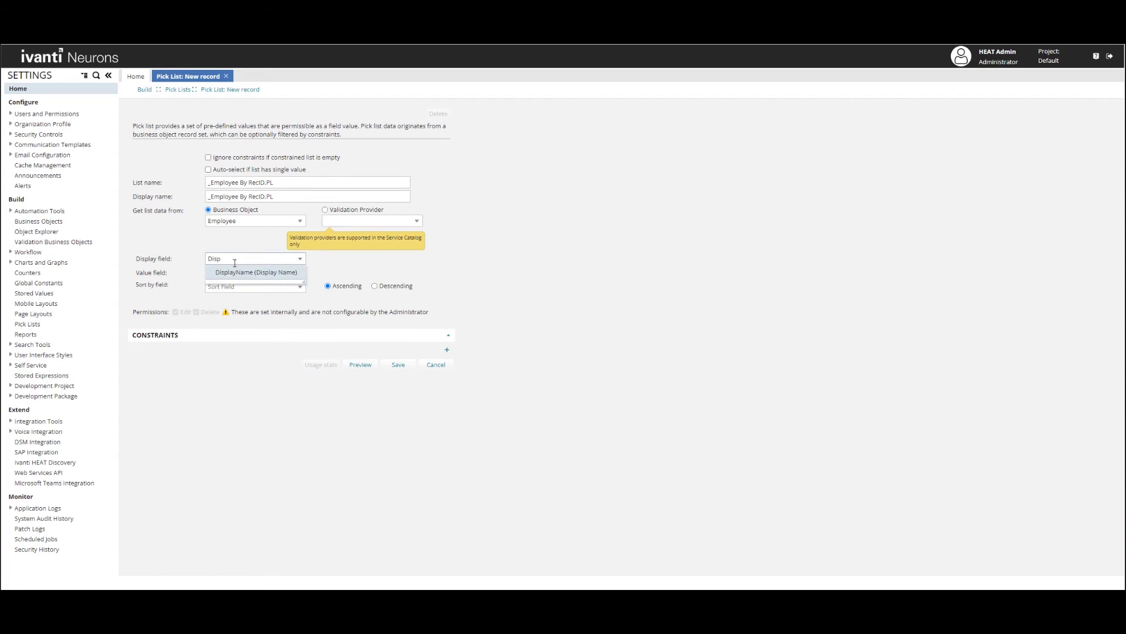
click(234, 272)
click(231, 272)
text(Disp)
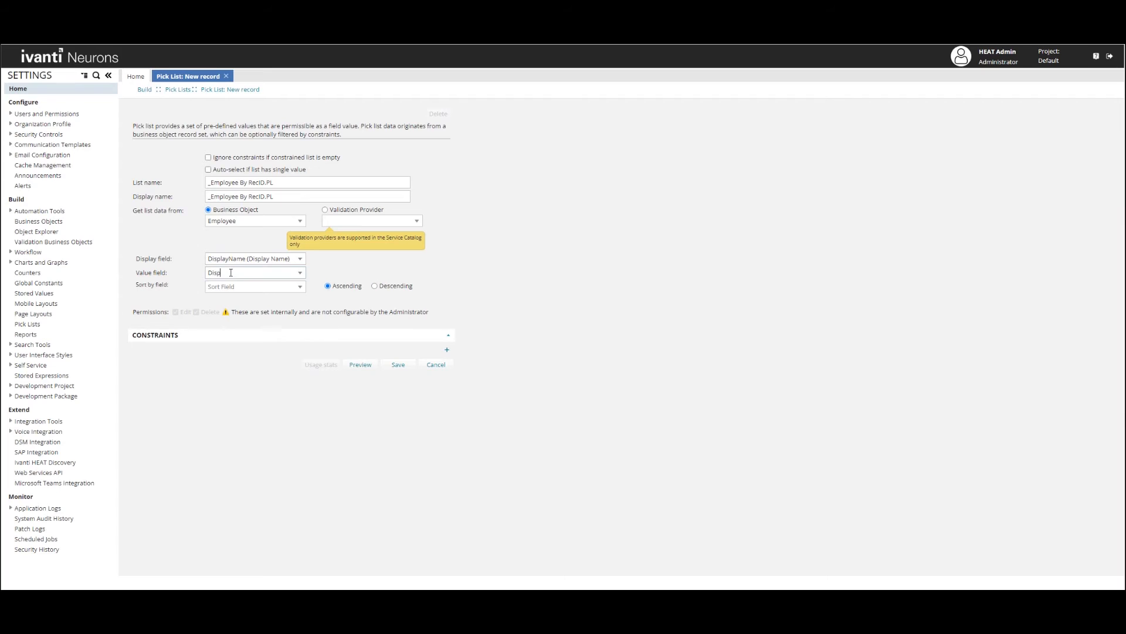
click(230, 286)
click(222, 286)
text(Disp)
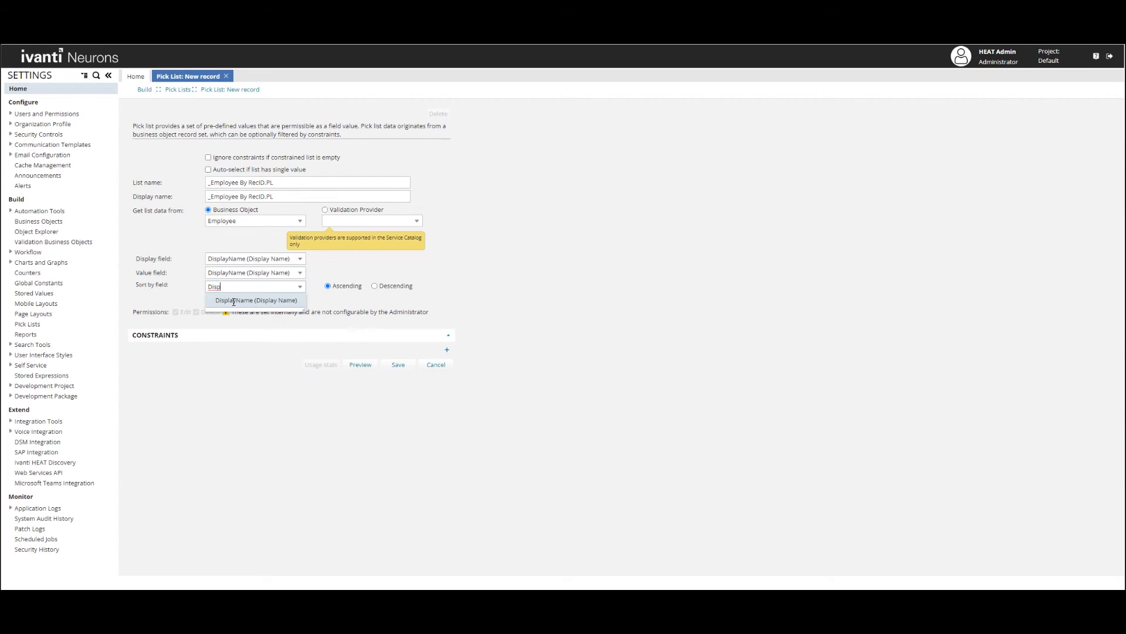
click(235, 301)
click(398, 364)
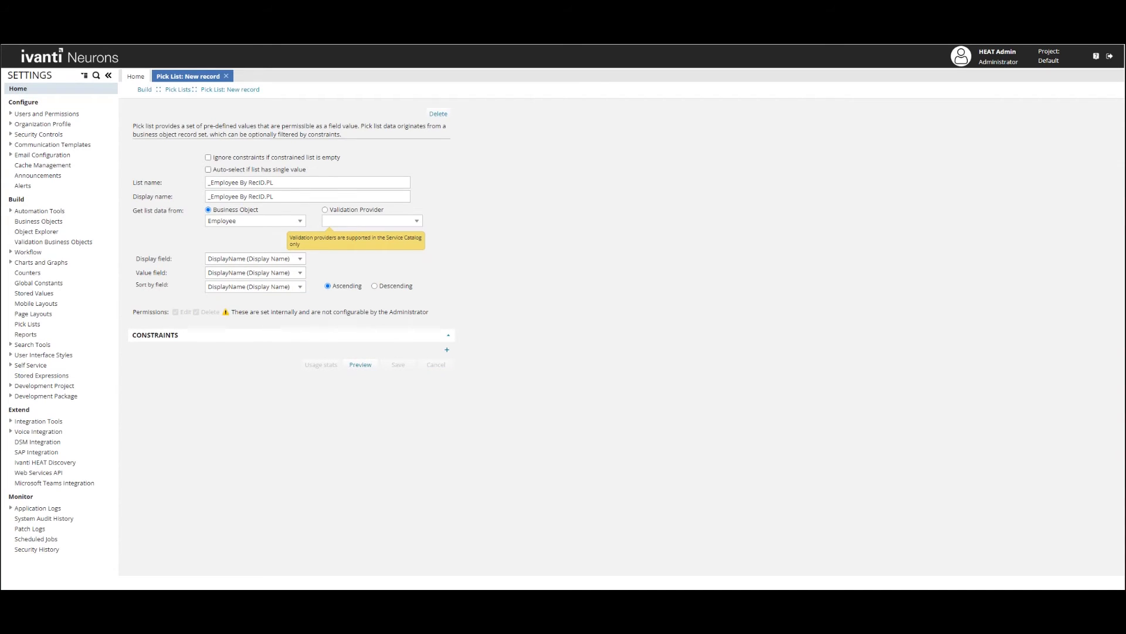
Find the My Item (FRS_MyItem) business object and show its list of fields.
click(68, 222)
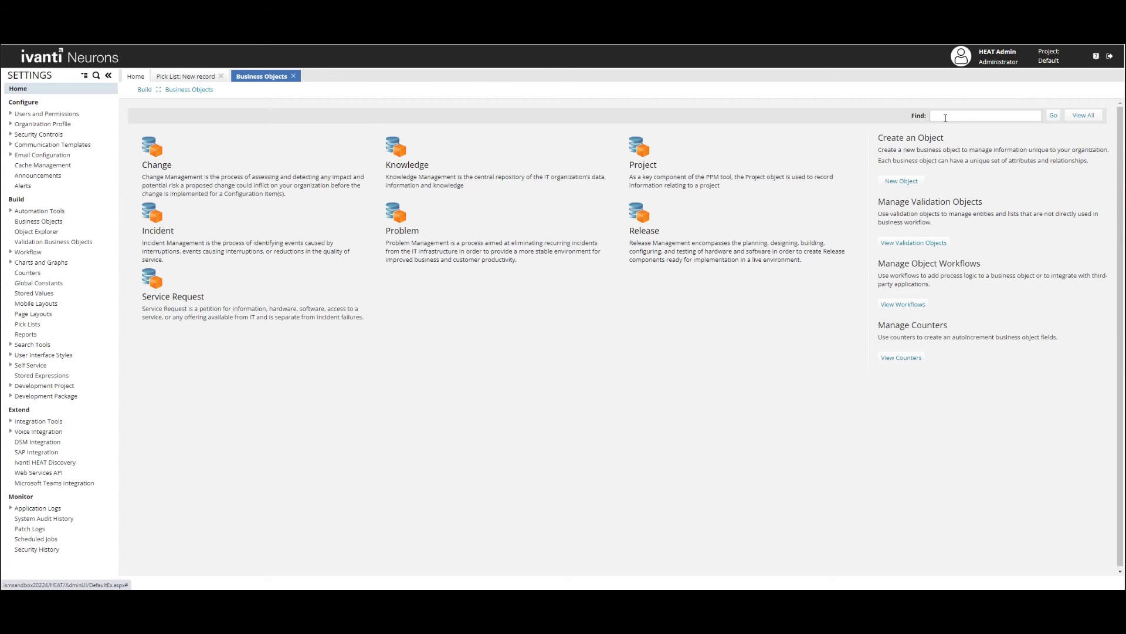
click(945, 118)
text(MyItem)
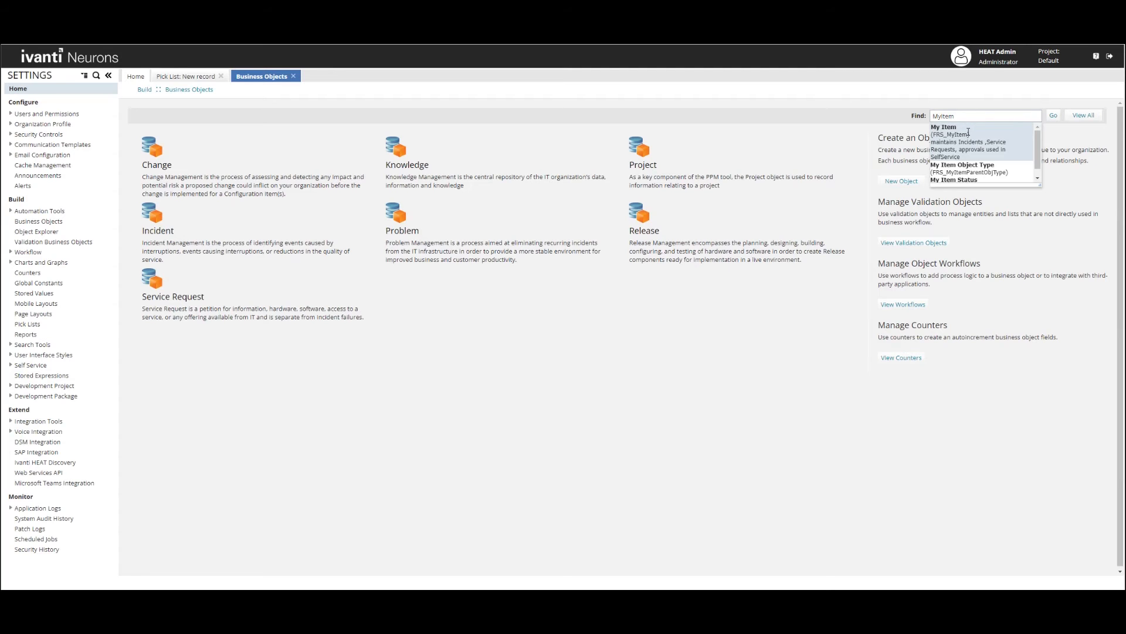
click(946, 128)
click(224, 117)
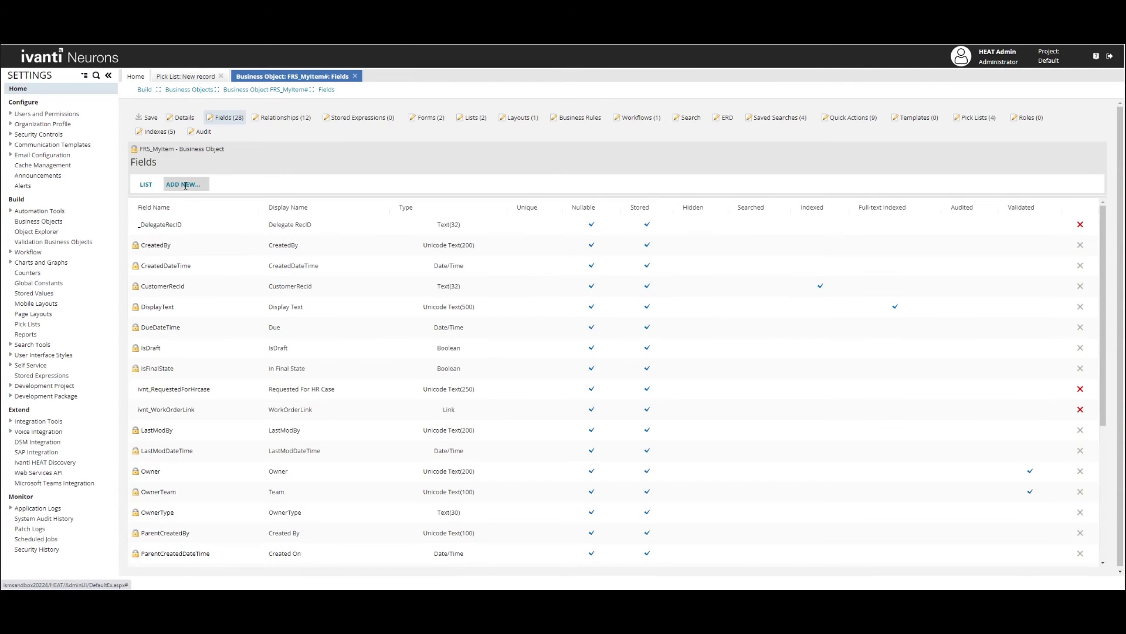
Add a new Text field to FRS_MyItem with the field name _OwnerRecID and the display name "Owner RecID".
click(191, 183)
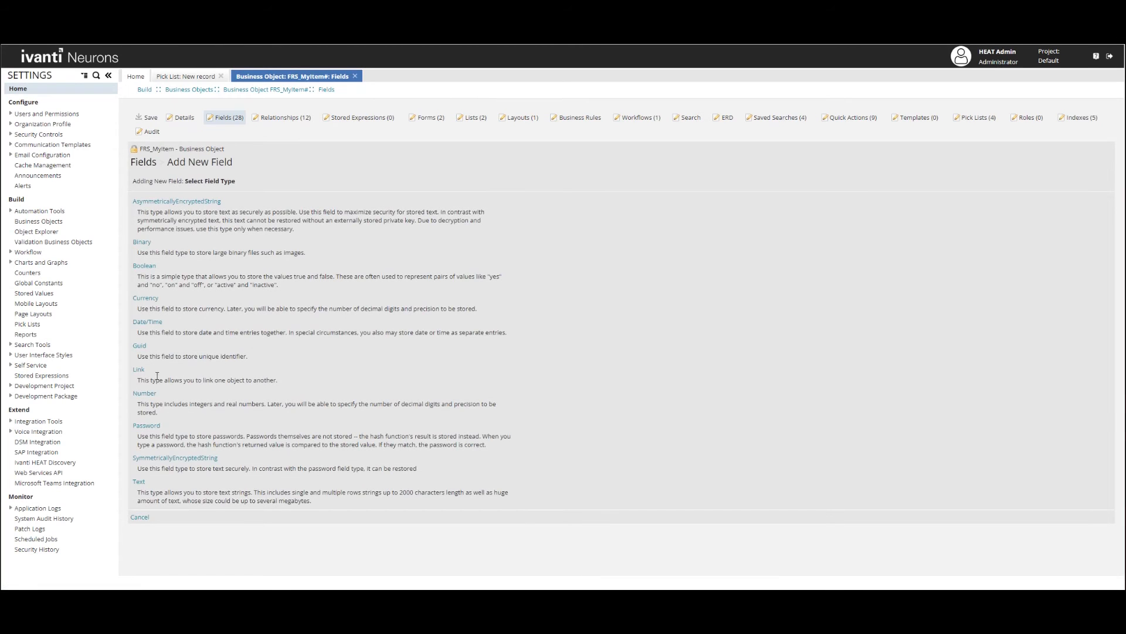
click(139, 482)
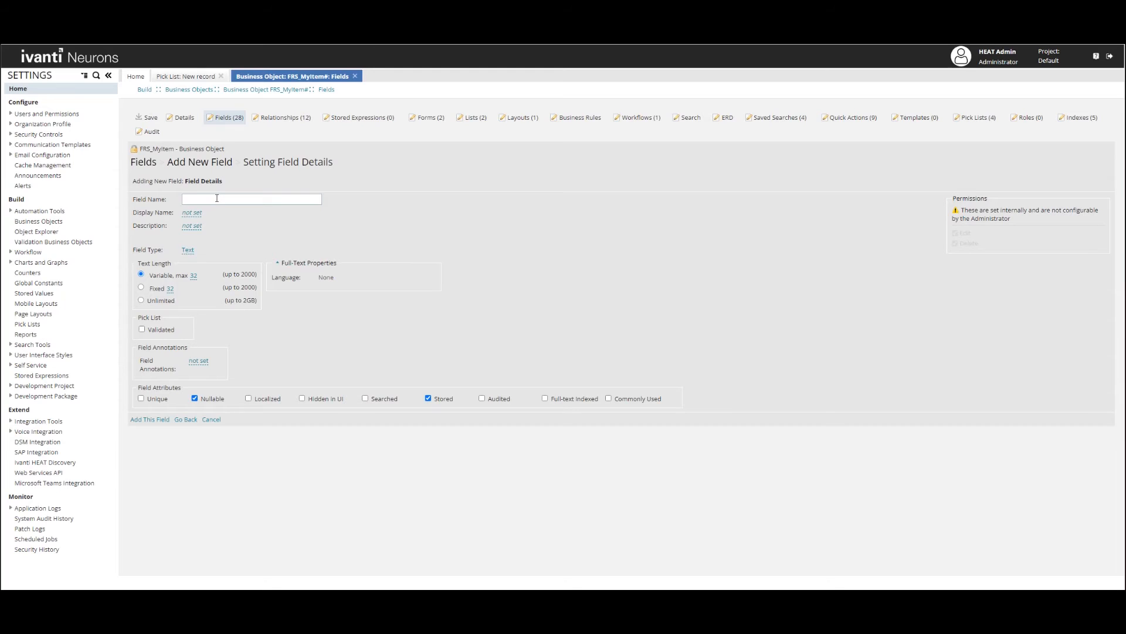
text(_OwnerRecID)
click(199, 213)
text(Ow)
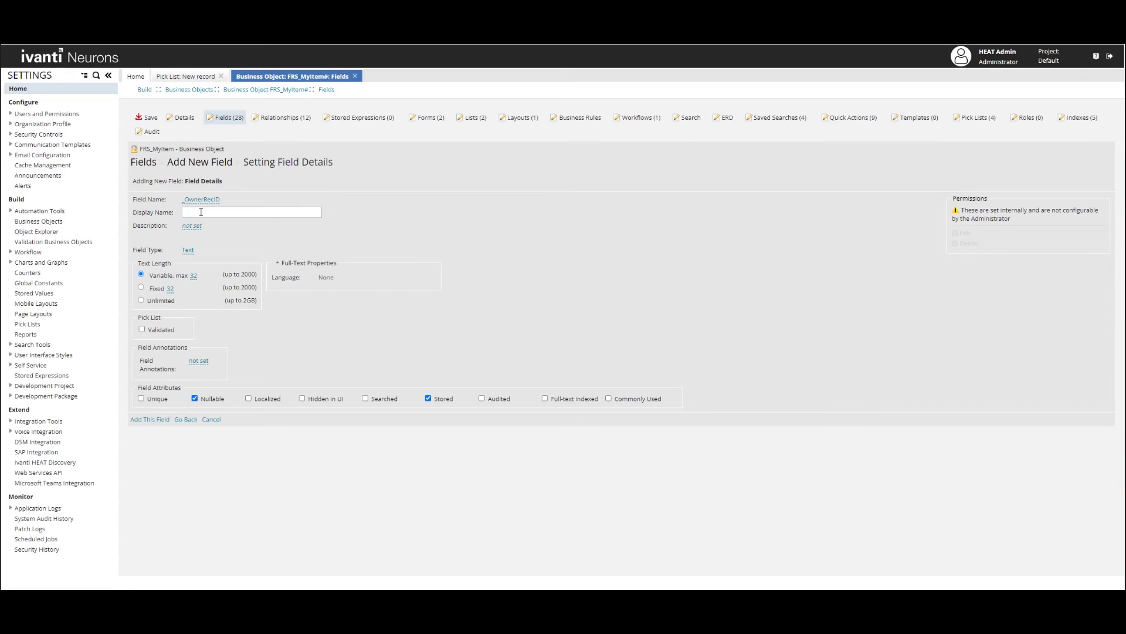
text(ner RecID)
Change the new field's type to Unicode Text with a variable maximum length of 32.
click(189, 251)
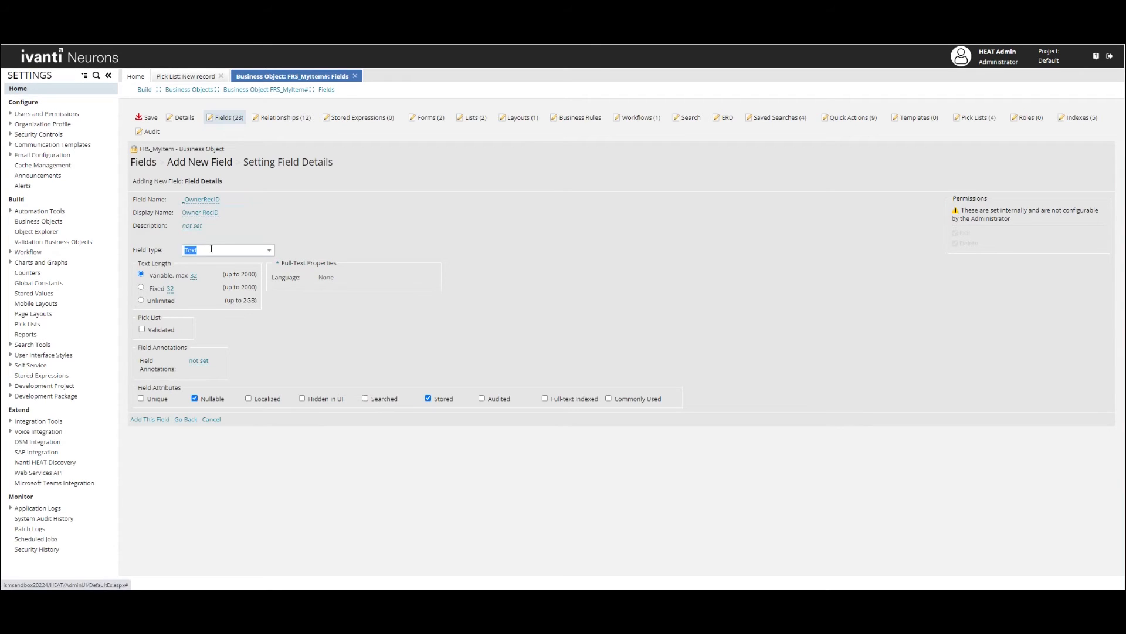
click(210, 278)
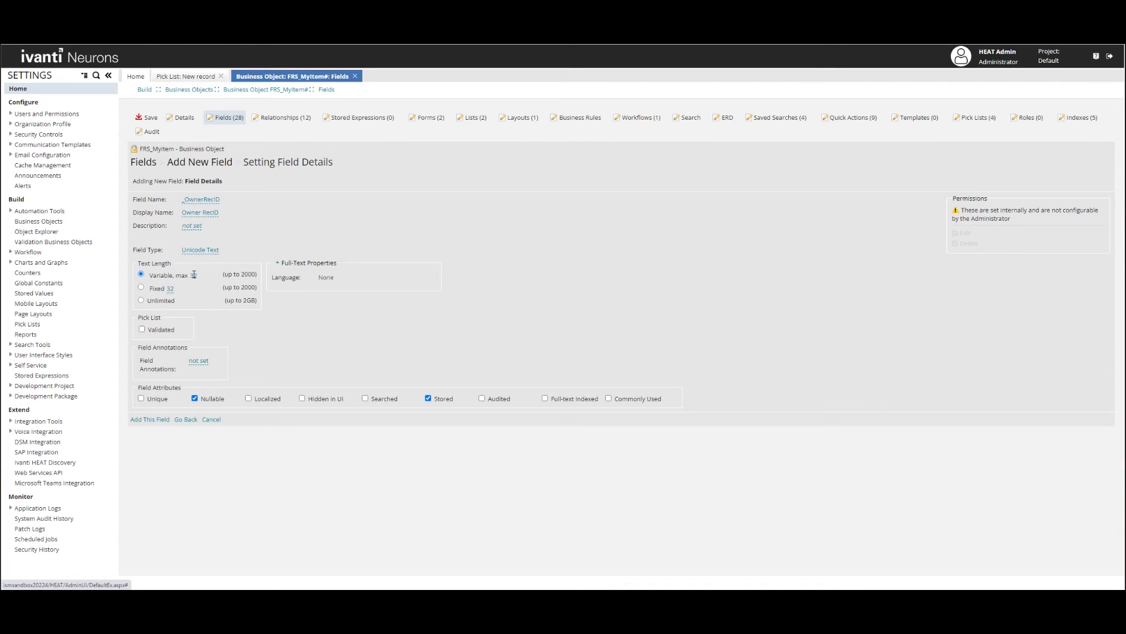
double_click(197, 275)
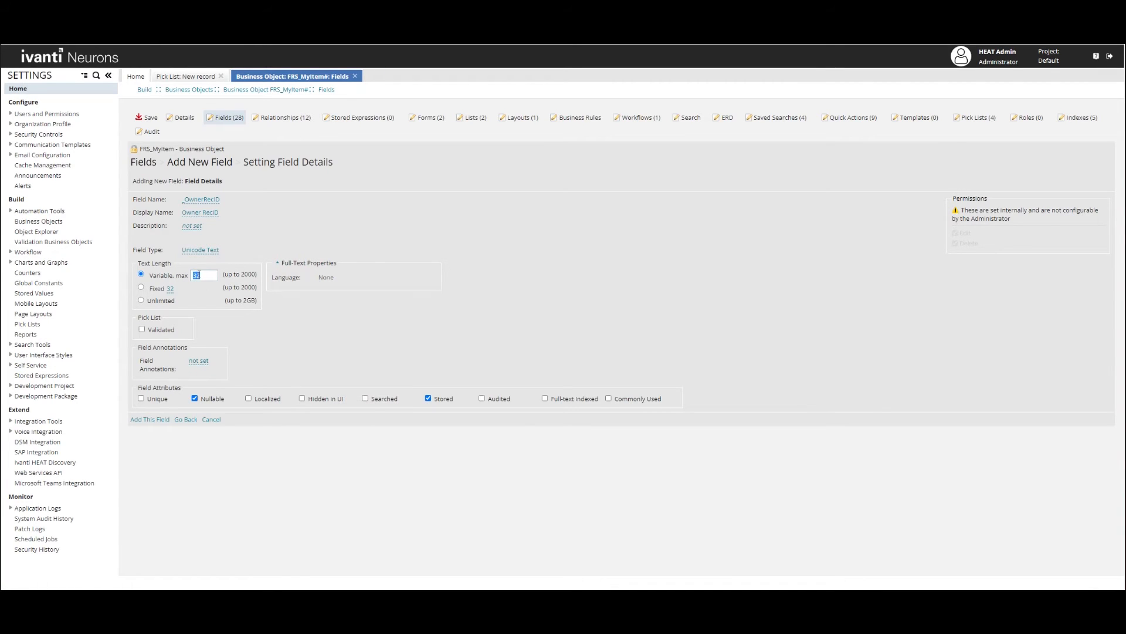
click(343, 347)
Make the field validated against the pick list _Employee By RecID.PL, add it to the object and save FRS_MyItem.
click(142, 330)
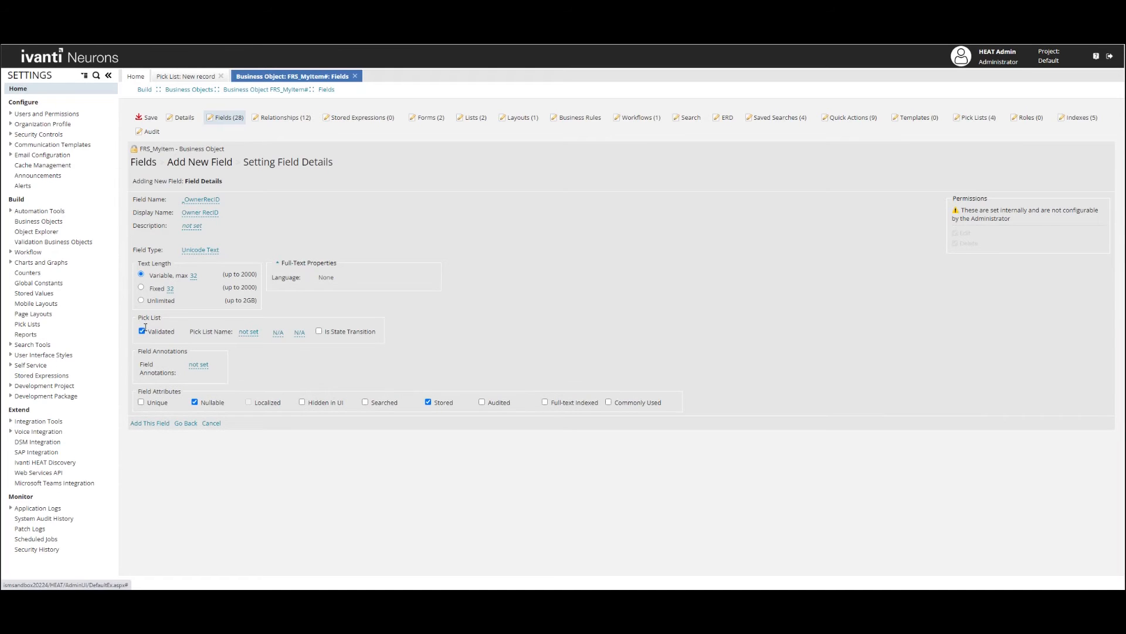
click(249, 332)
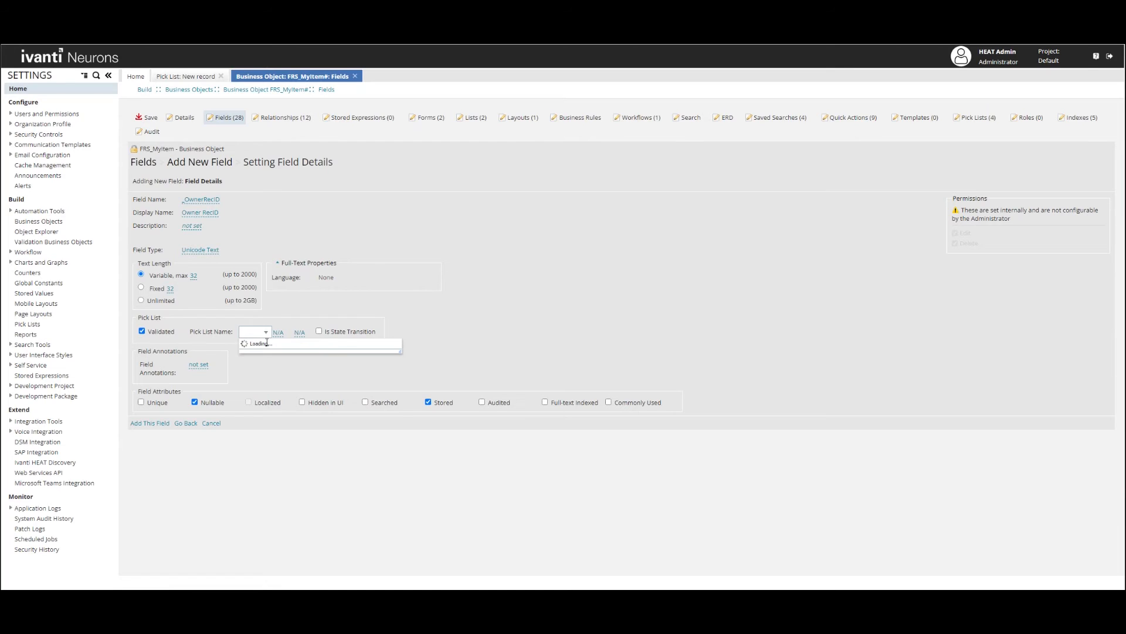
click(271, 359)
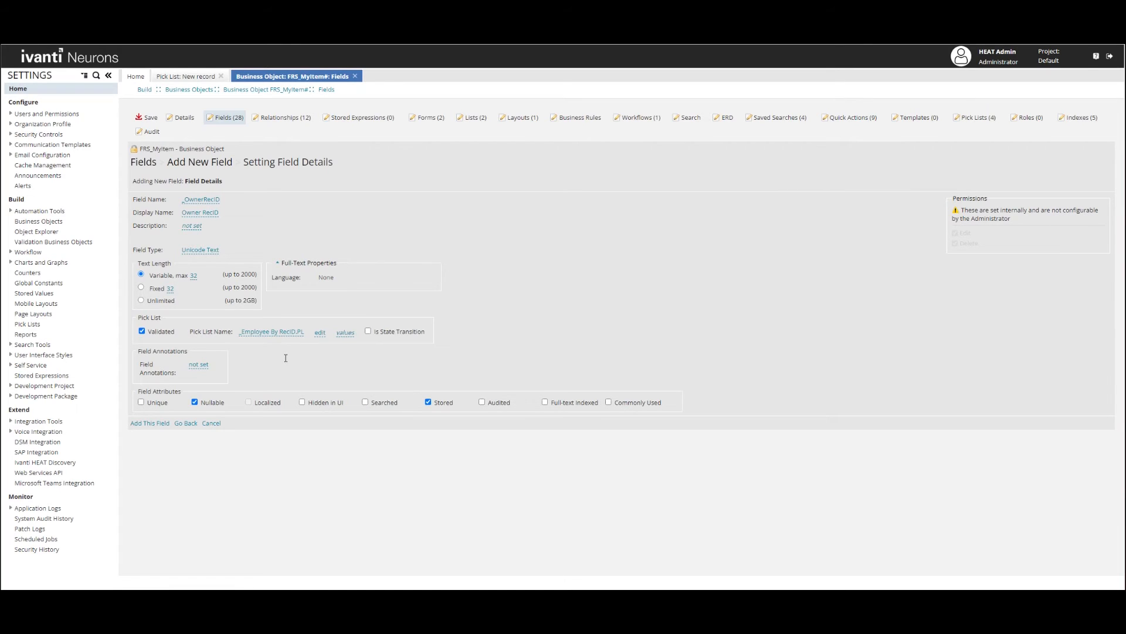
click(149, 423)
click(151, 118)
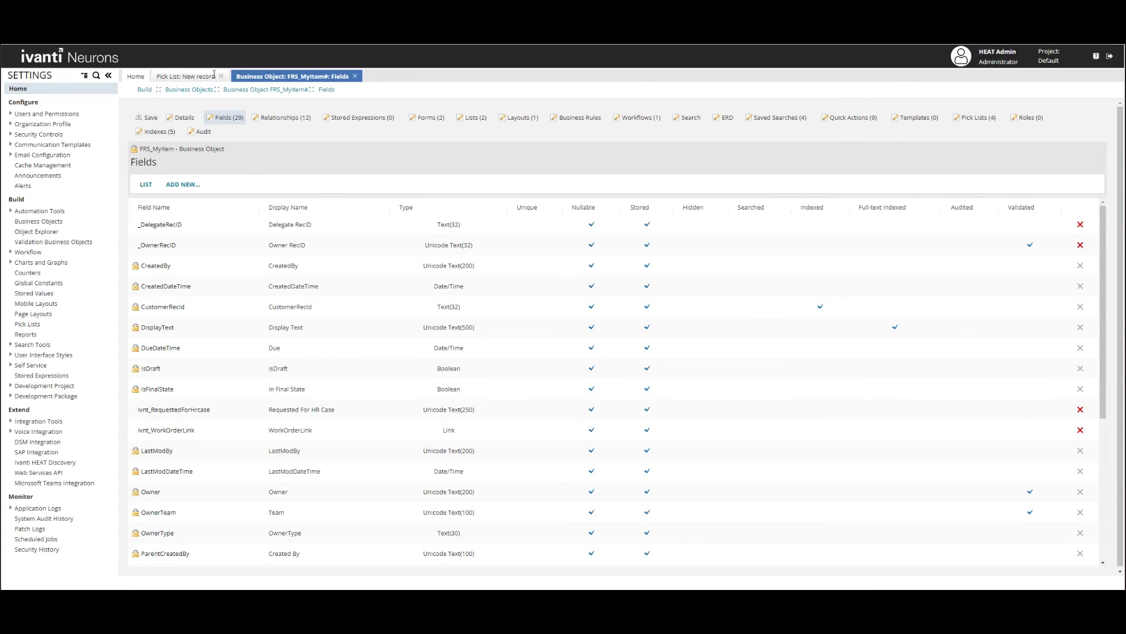
Reload the settings and reopen the _Employee By RecID.PL pick list for editing.
click(198, 76)
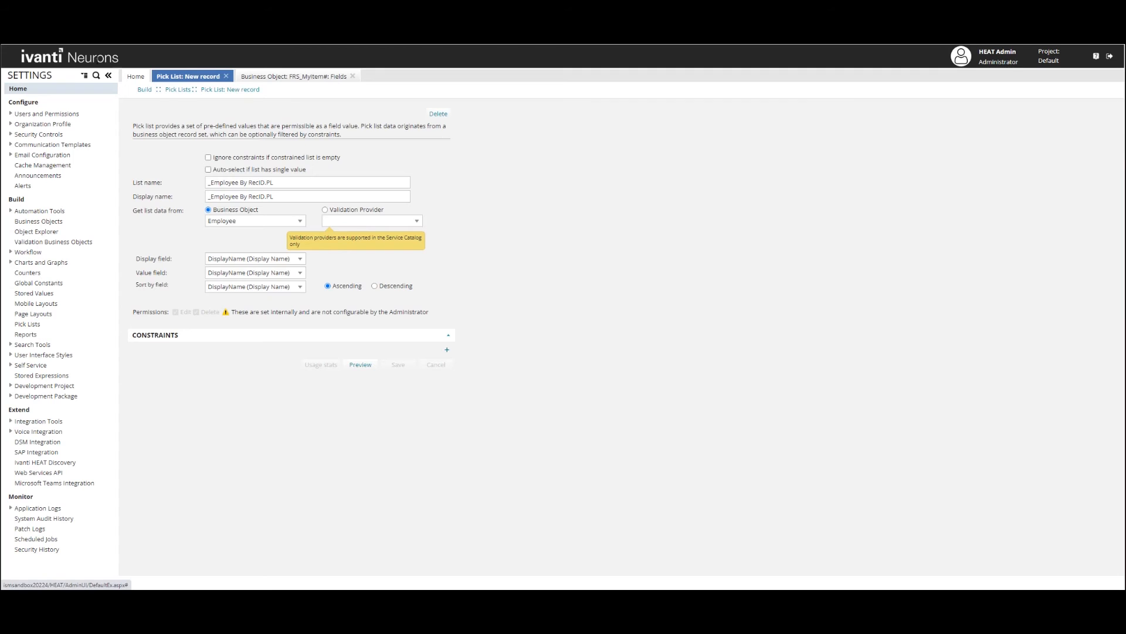
key(F5)
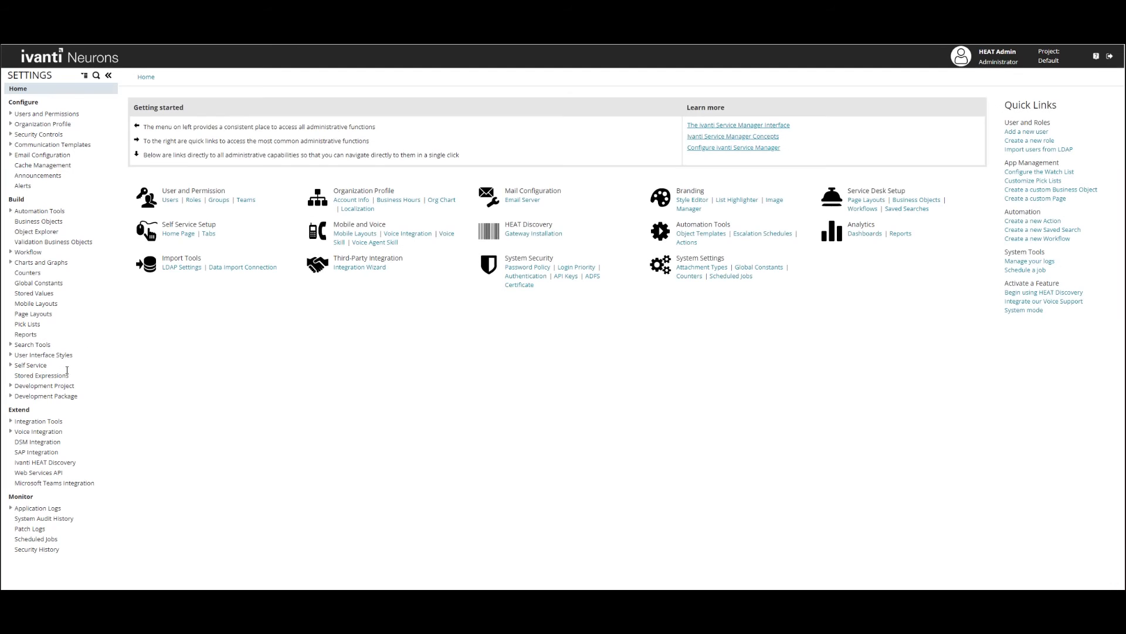
click(47, 324)
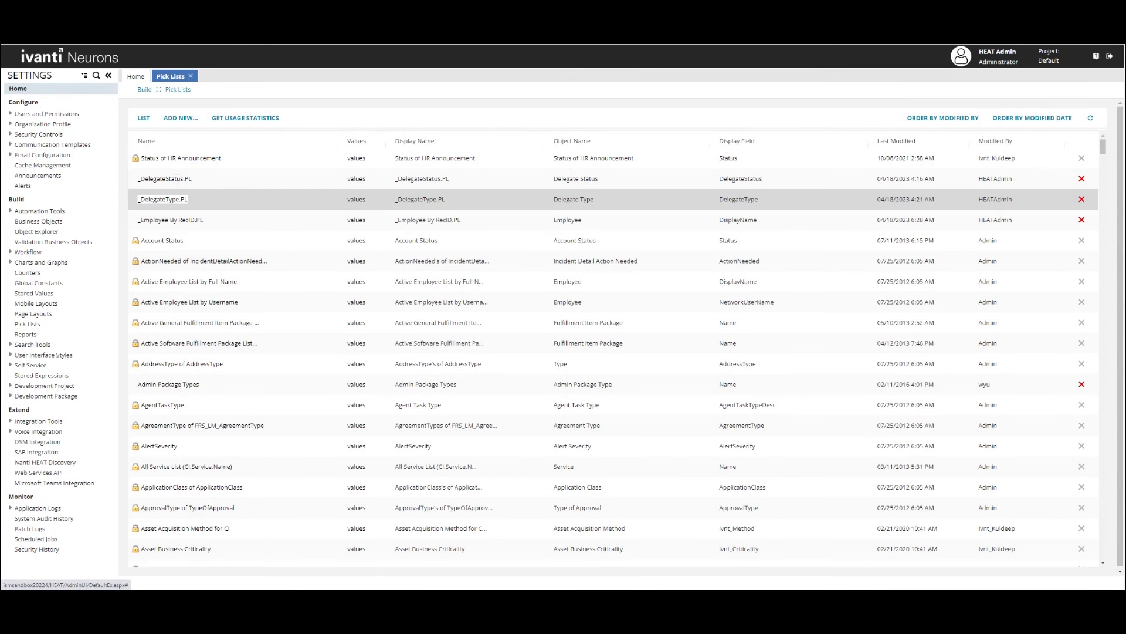
click(176, 219)
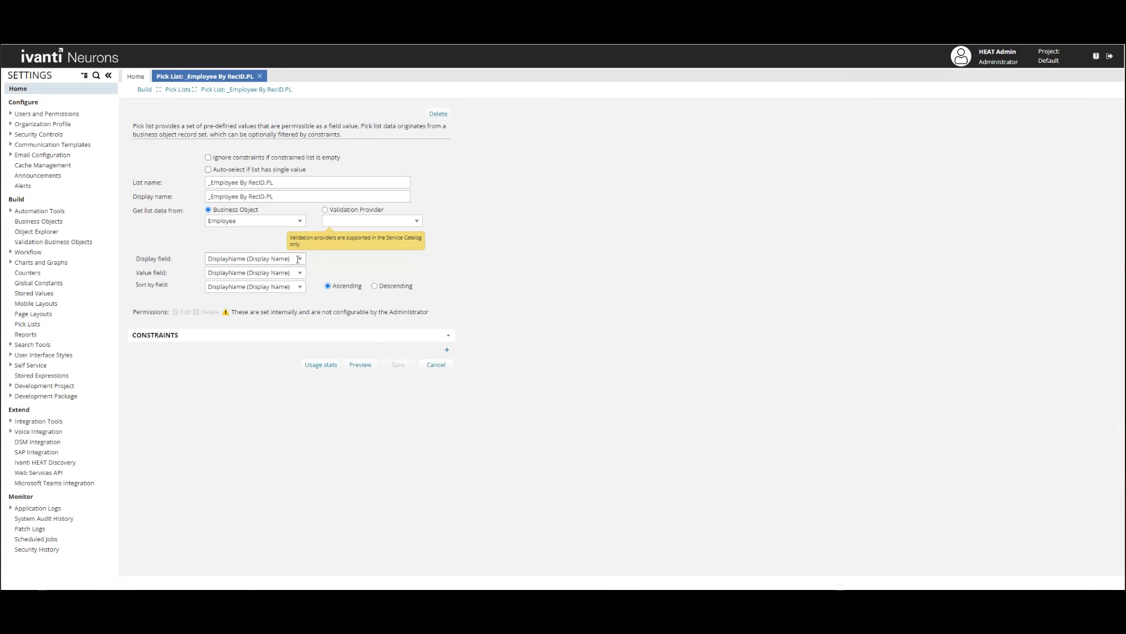
Change the pick list's display field and value field to RecId (Record Identifier).
click(298, 259)
text(R)
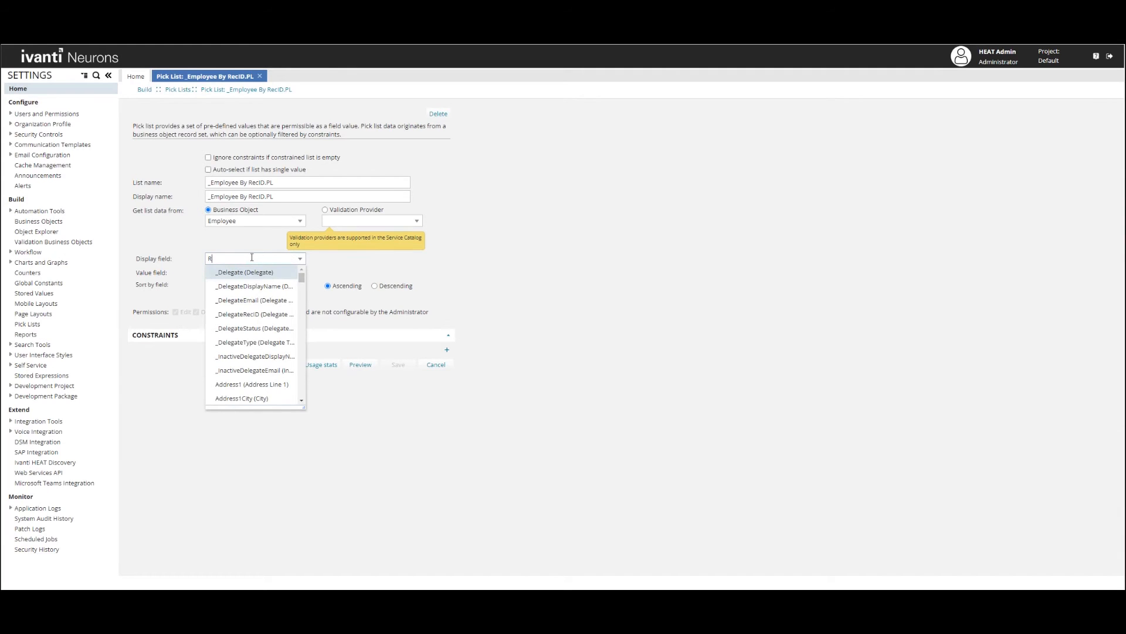
text(ec)
click(231, 272)
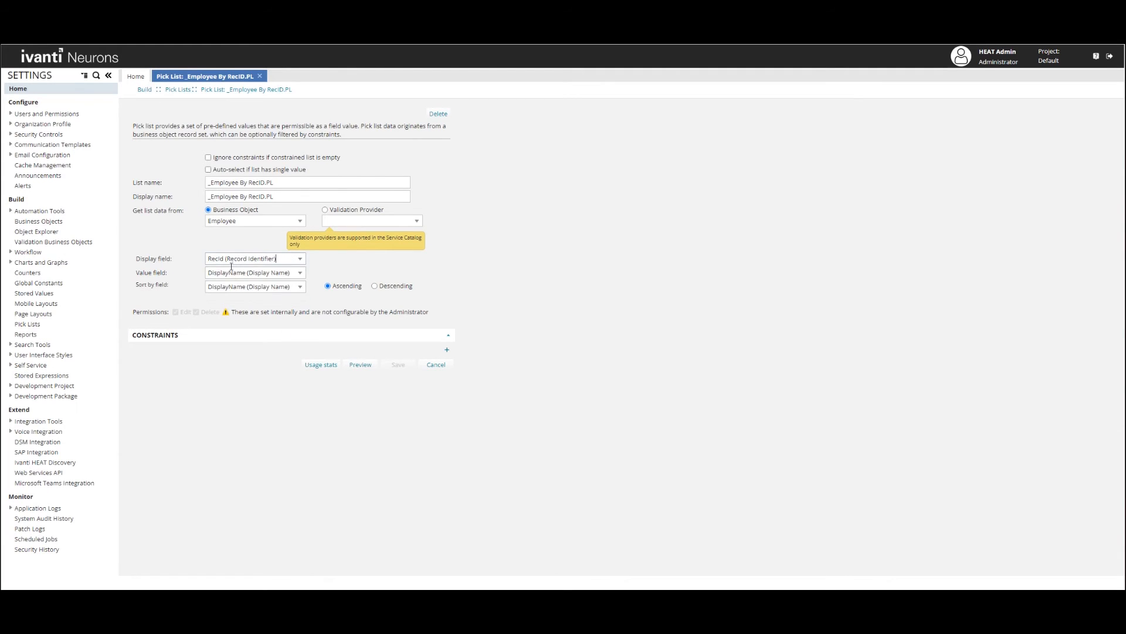
triple_click(233, 272)
text(Rec)
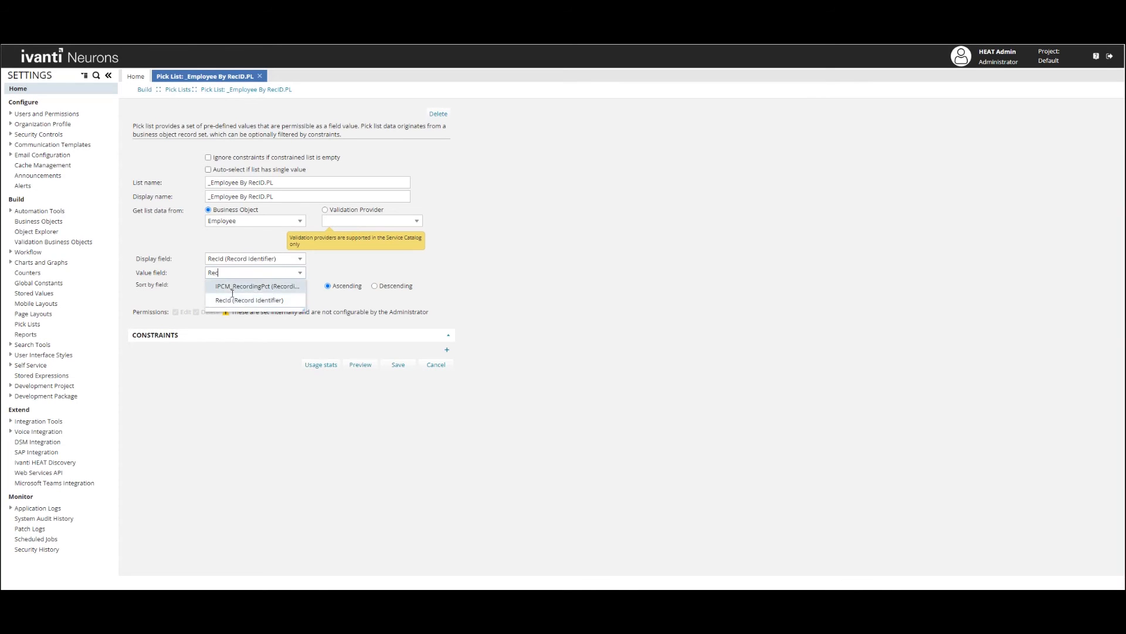
click(232, 300)
Change the pick list's sort field to RecId (Record Identifier) and save the pick list.
double_click(231, 288)
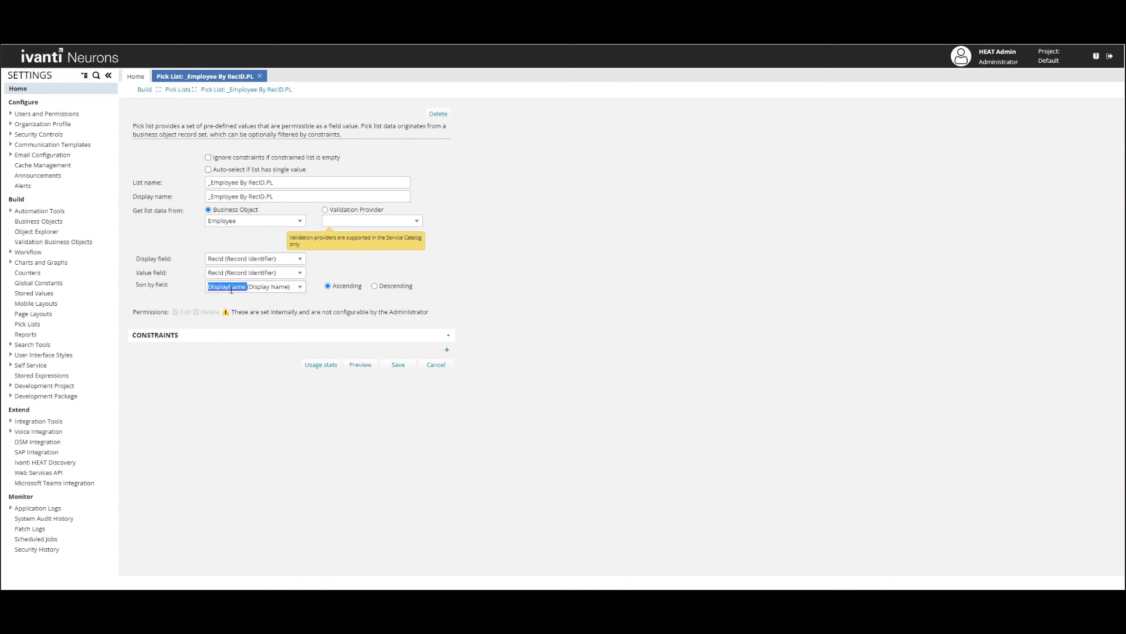
triple_click(234, 286)
text(Re)
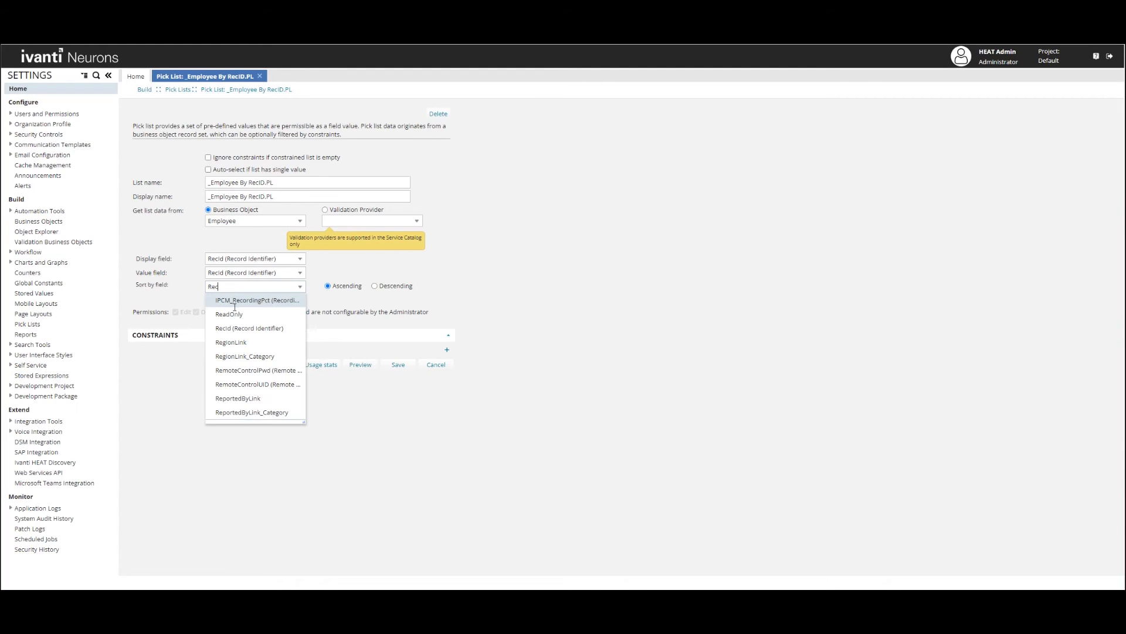
text(c)
click(239, 315)
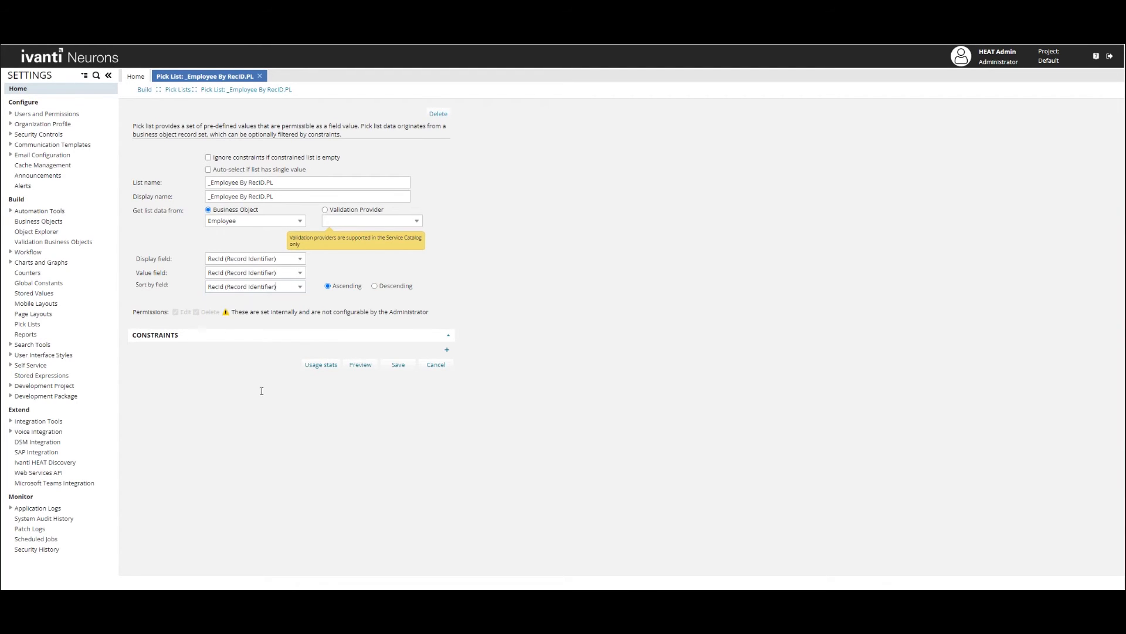
click(399, 366)
Find the My Item (FRS_MyItem) business object and display its editing and calculation business rules.
click(68, 221)
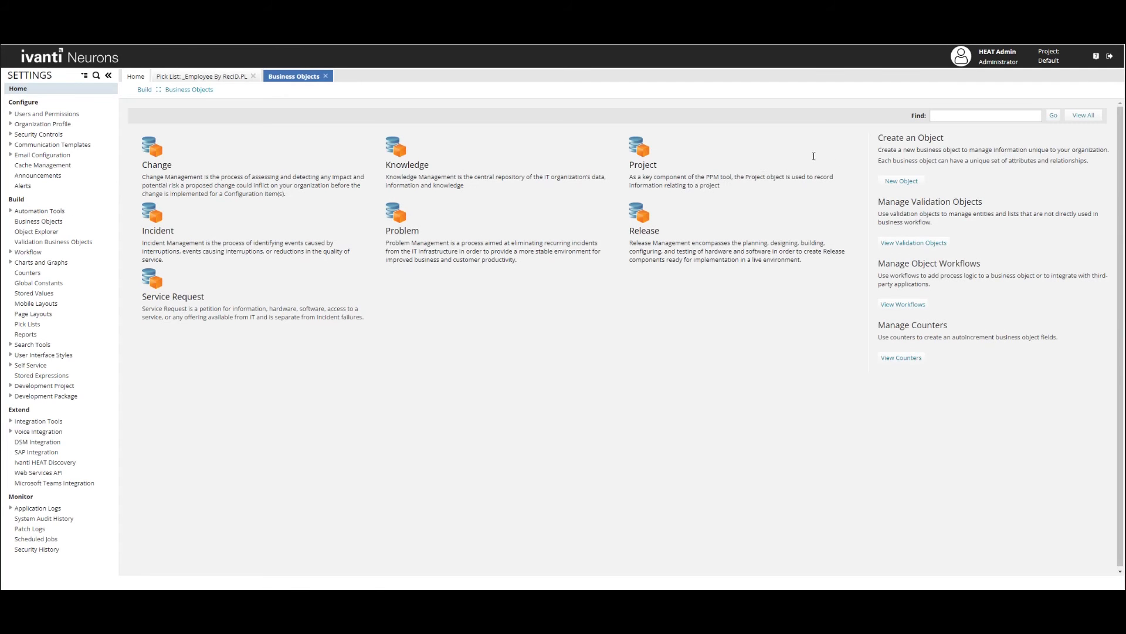
click(960, 117)
text(my item)
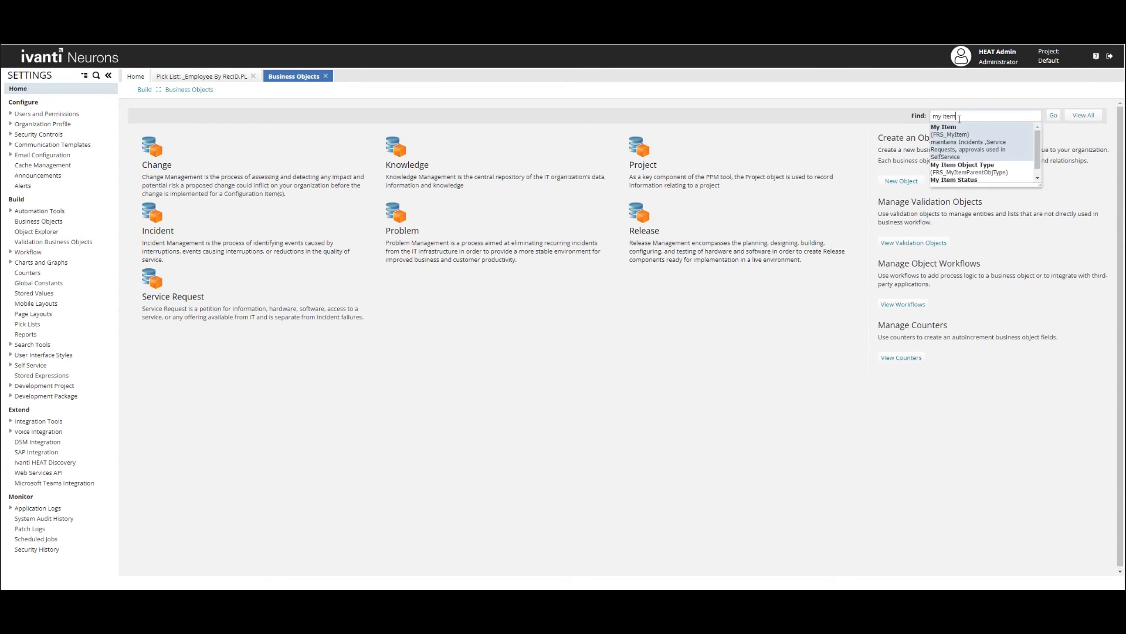
key(Return)
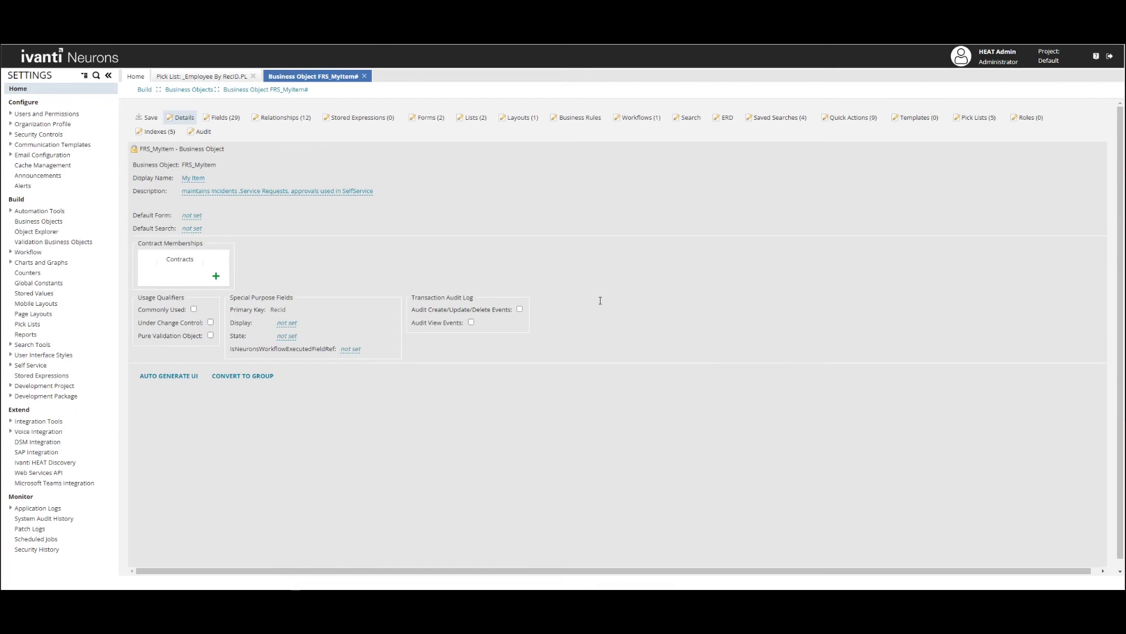
click(580, 117)
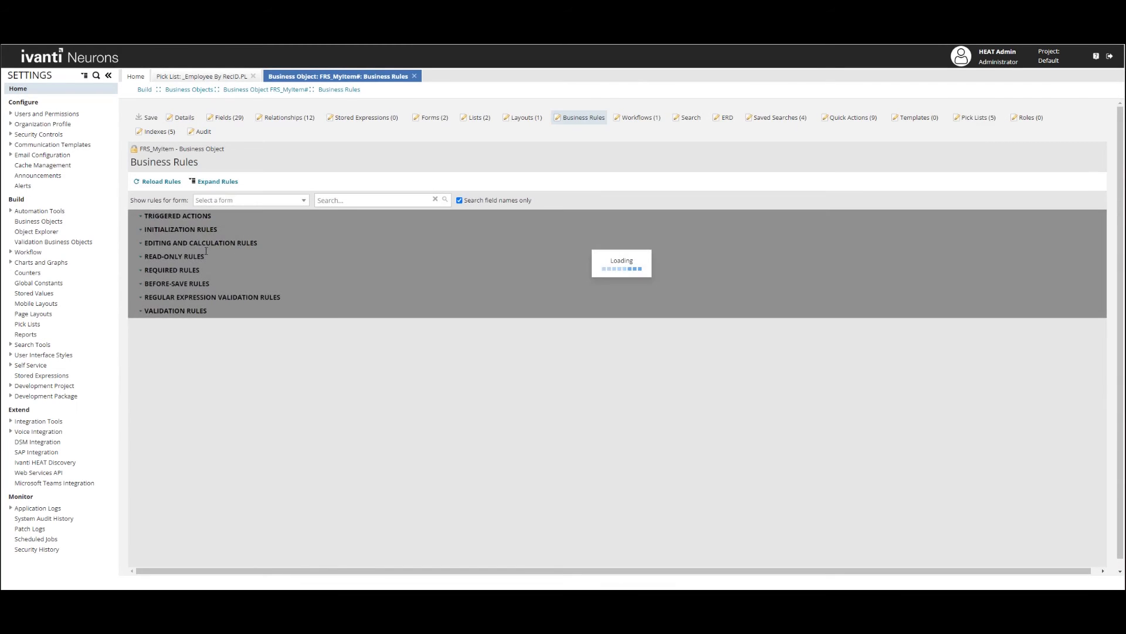
click(141, 242)
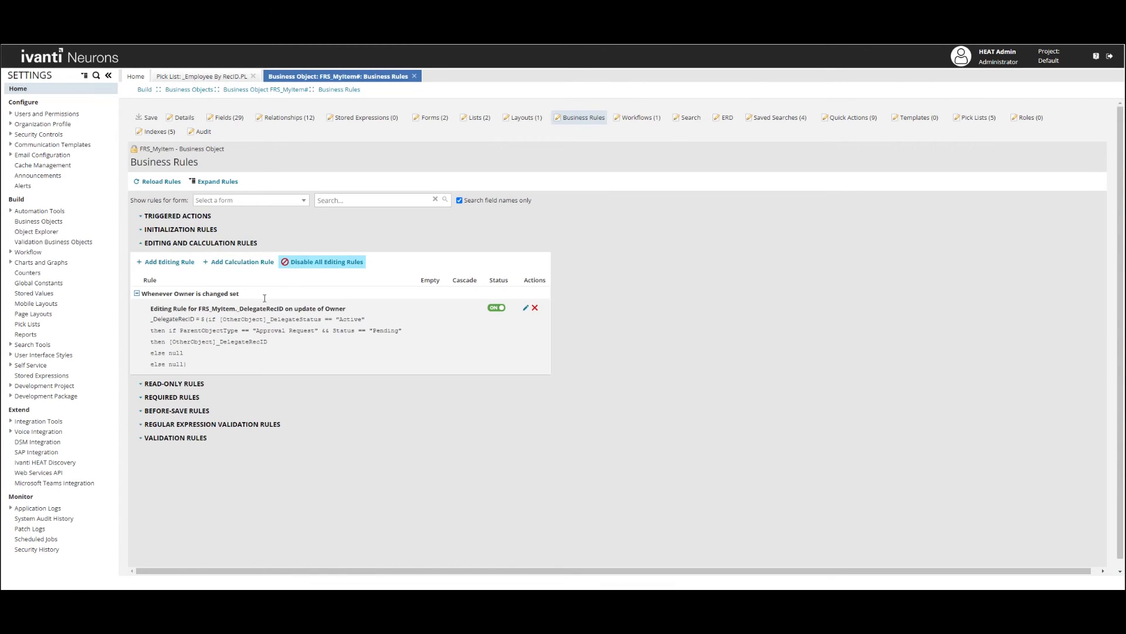
Add an editing rule that sets _OwnerRecID (Owner RecID) when Owner changes.
click(166, 262)
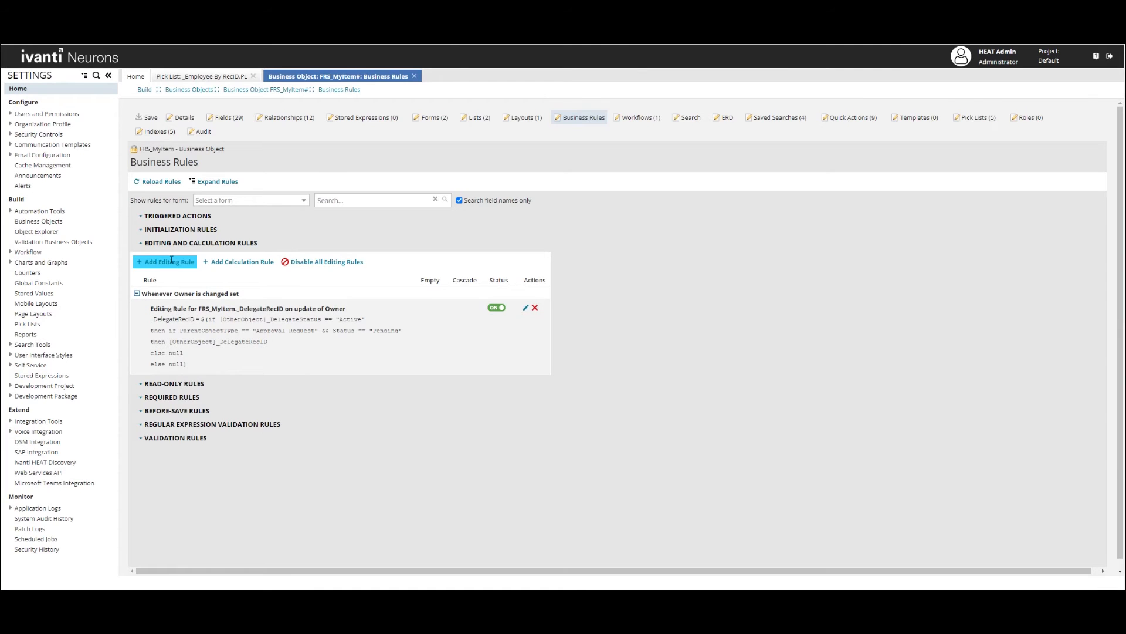
click(403, 205)
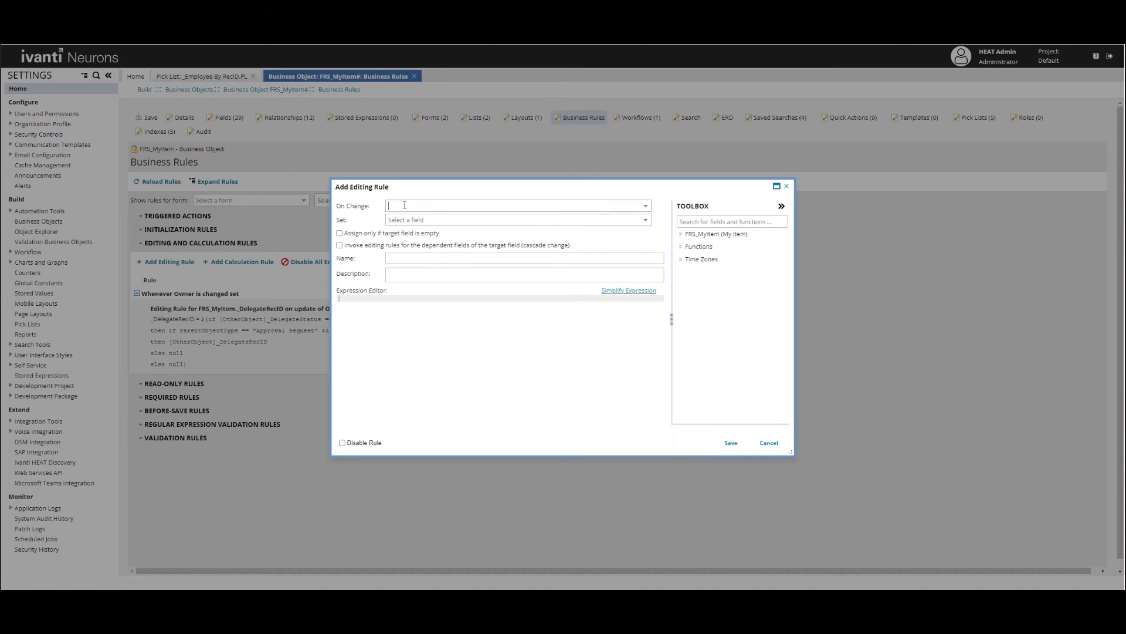
text(Owner)
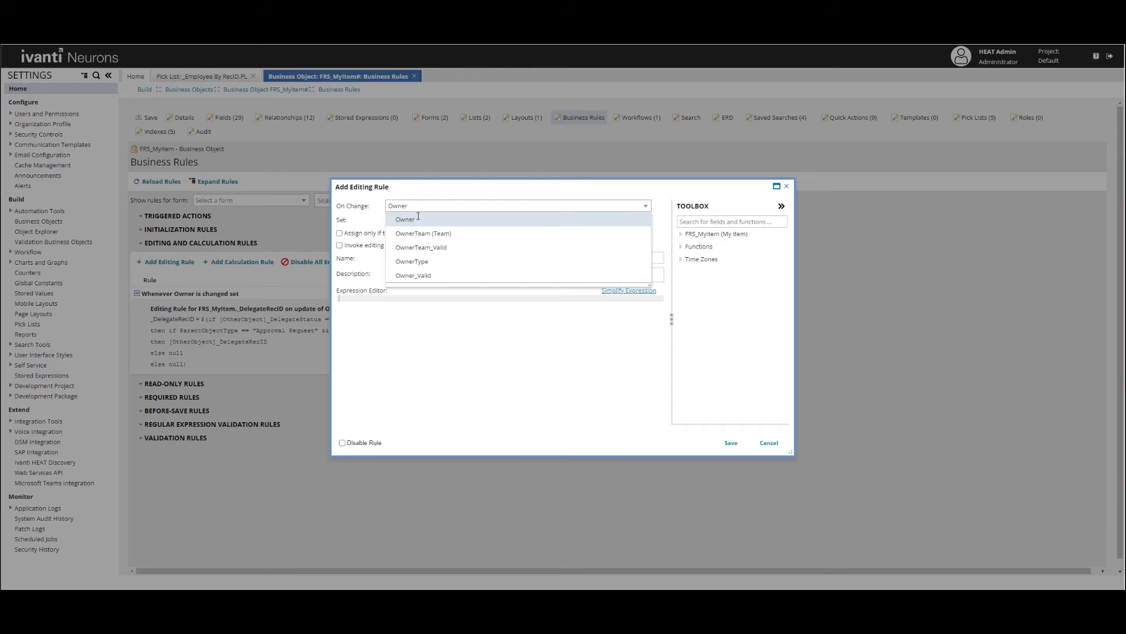
click(418, 219)
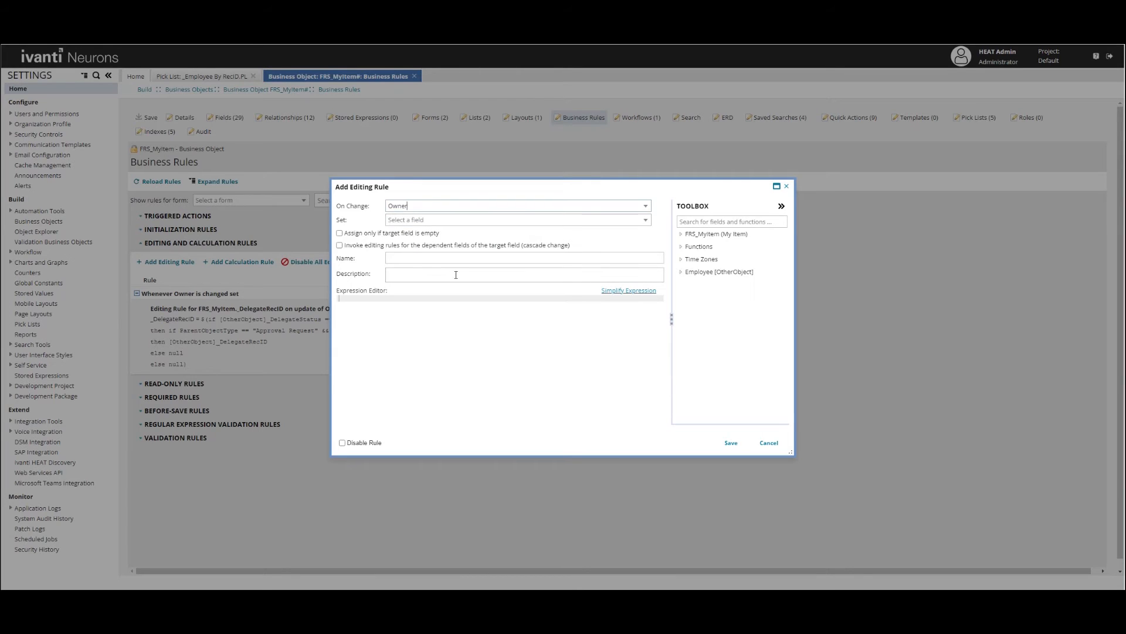
click(621, 220)
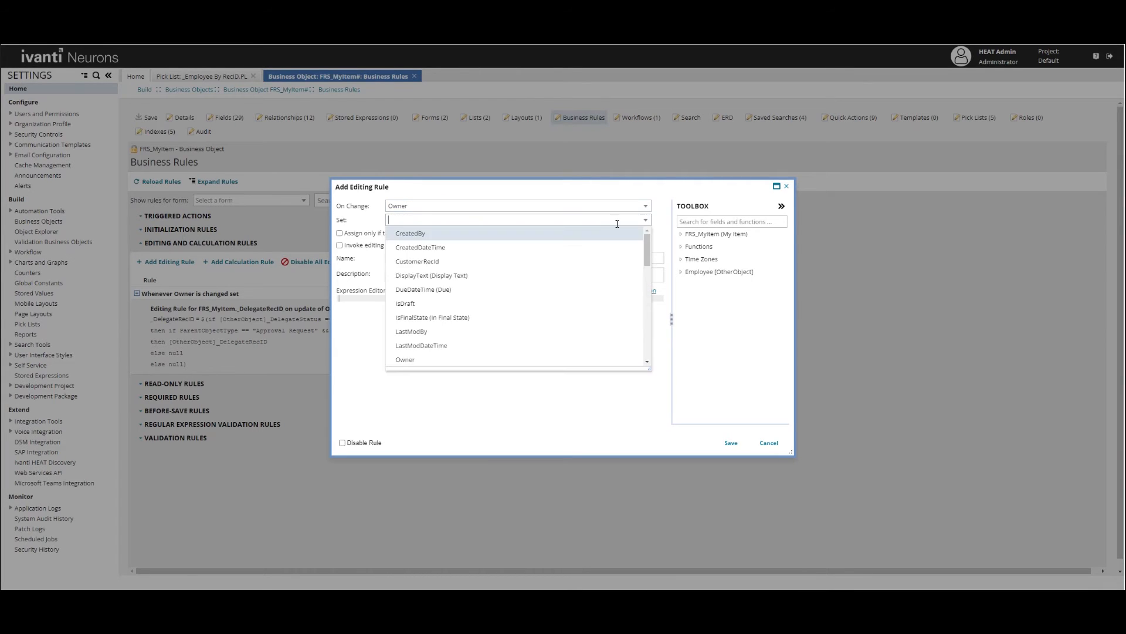
scroll(441, 334, down, 10)
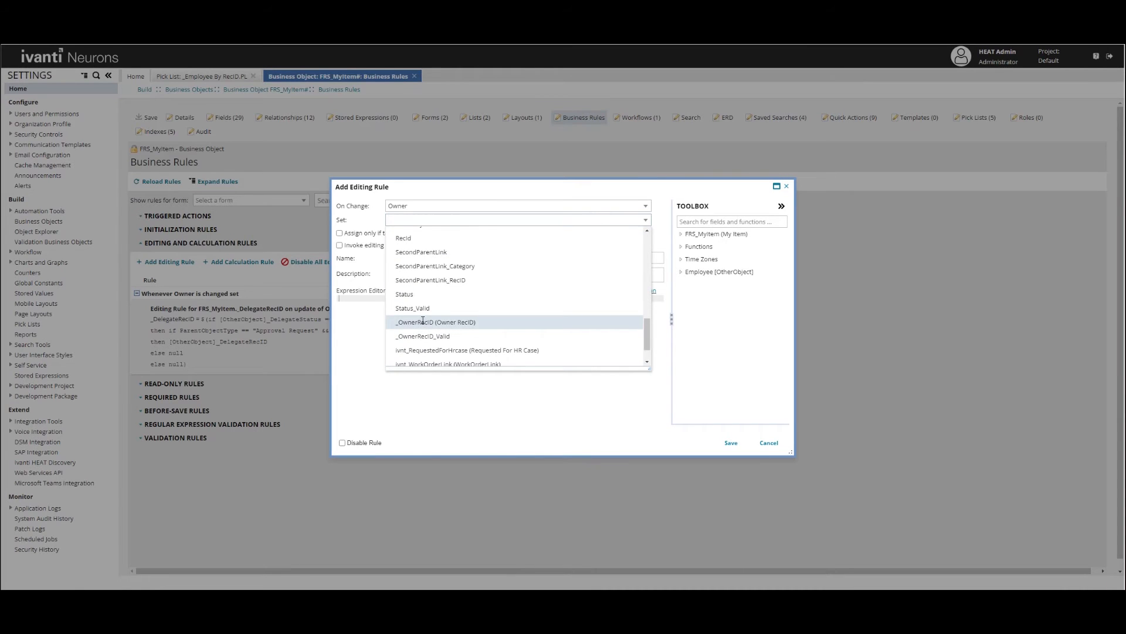
click(422, 321)
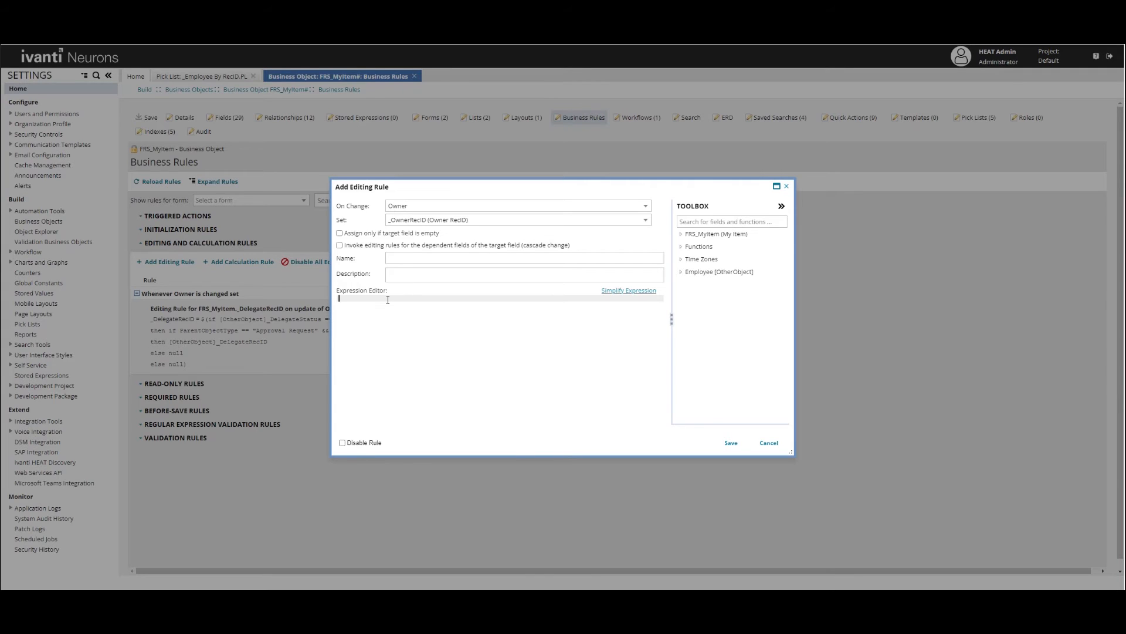
Enter $([OtherObject]RecId) as the editing rule's expression and save the rule.
text($([Oth)
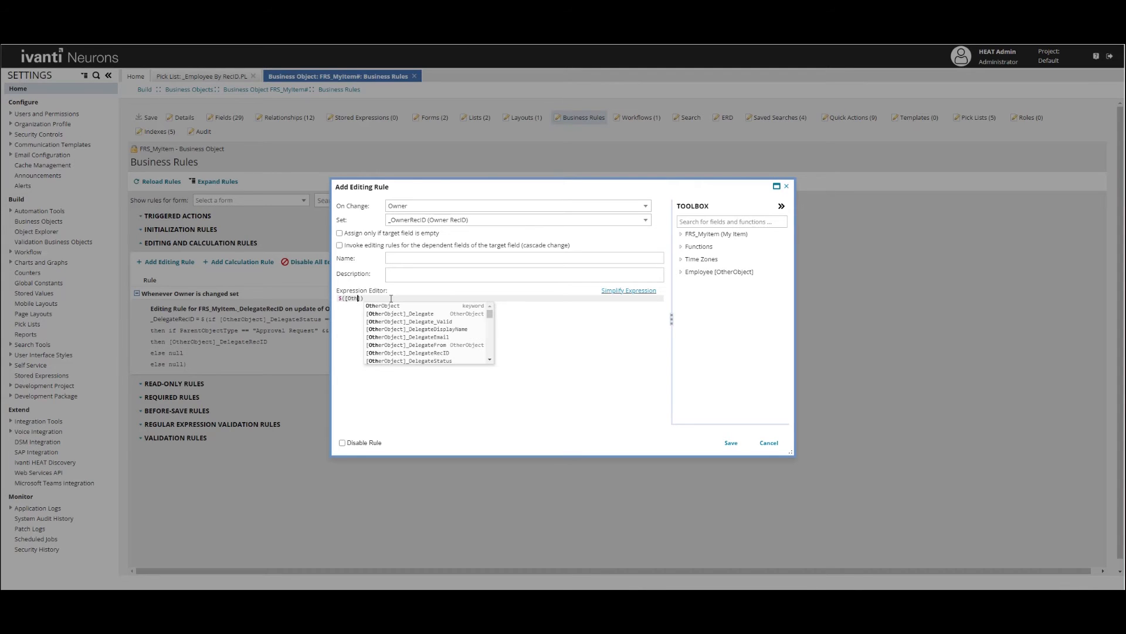
text(erObject)
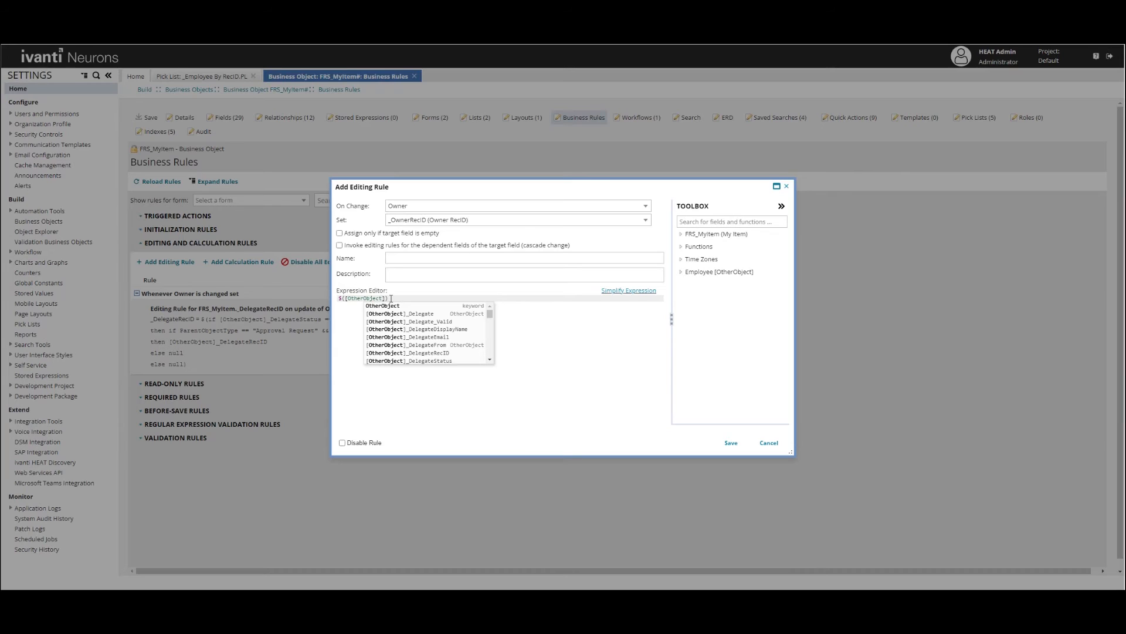
text(]RecI)
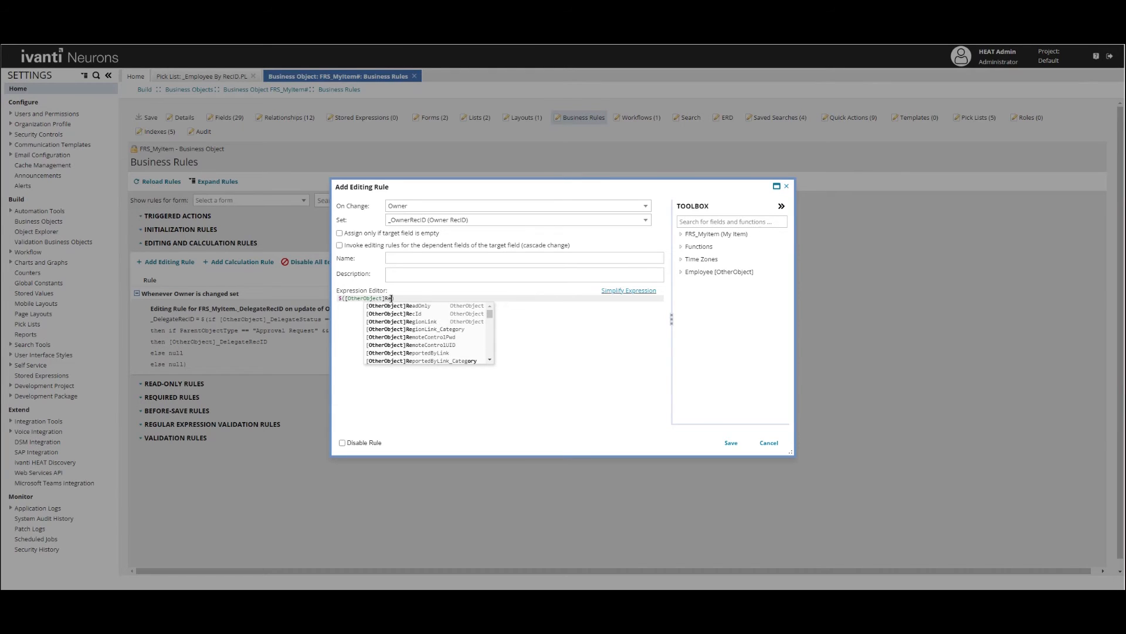
text(d)
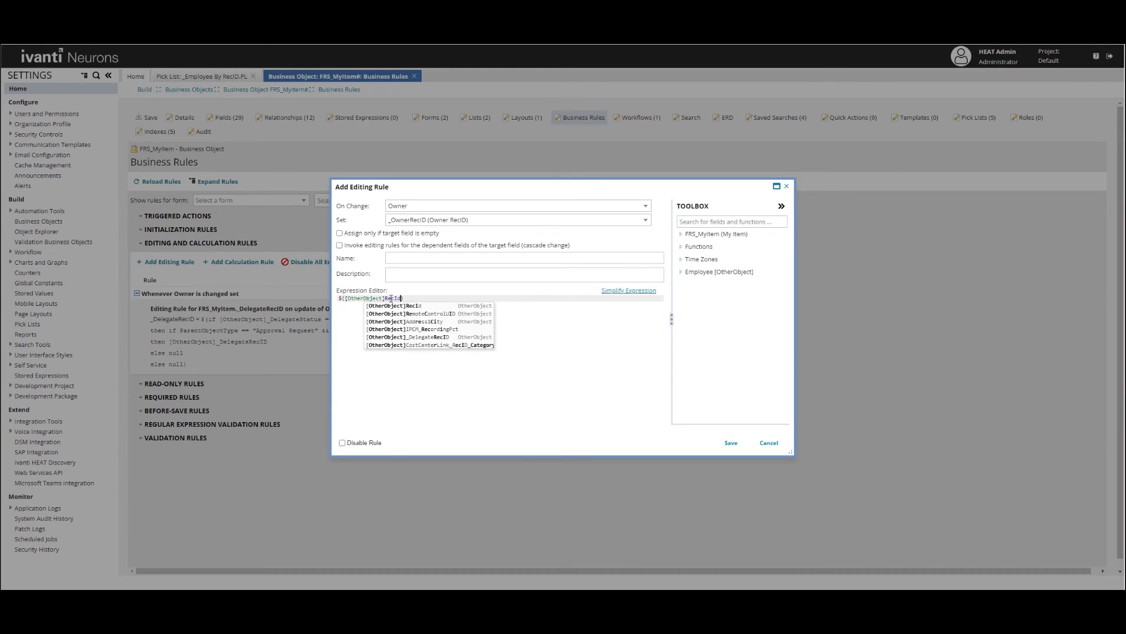
click(510, 385)
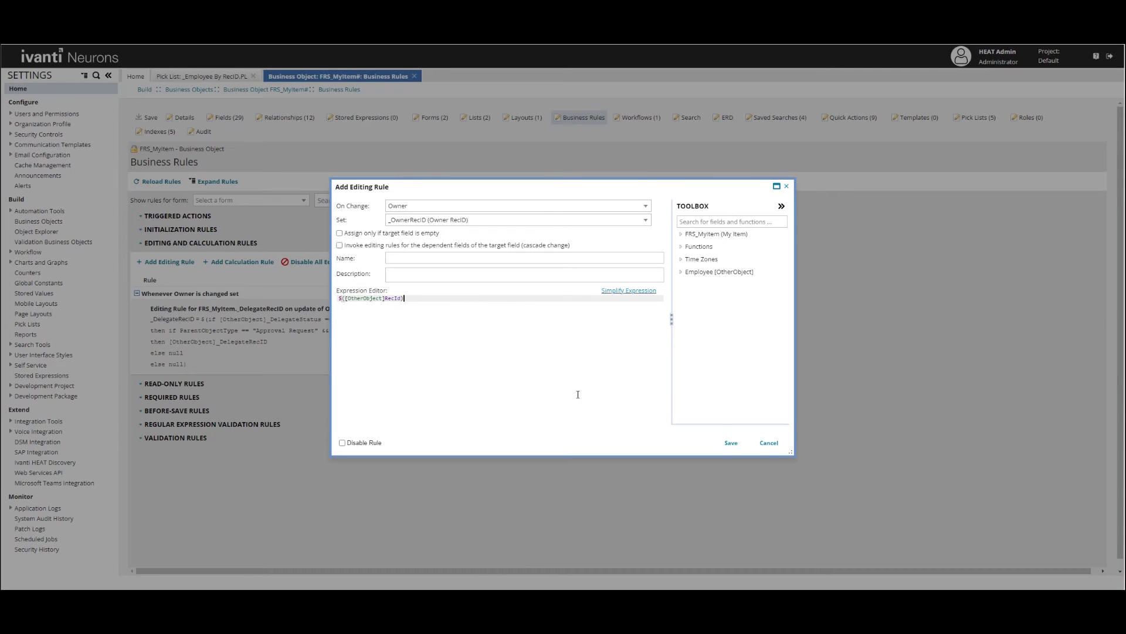
click(731, 443)
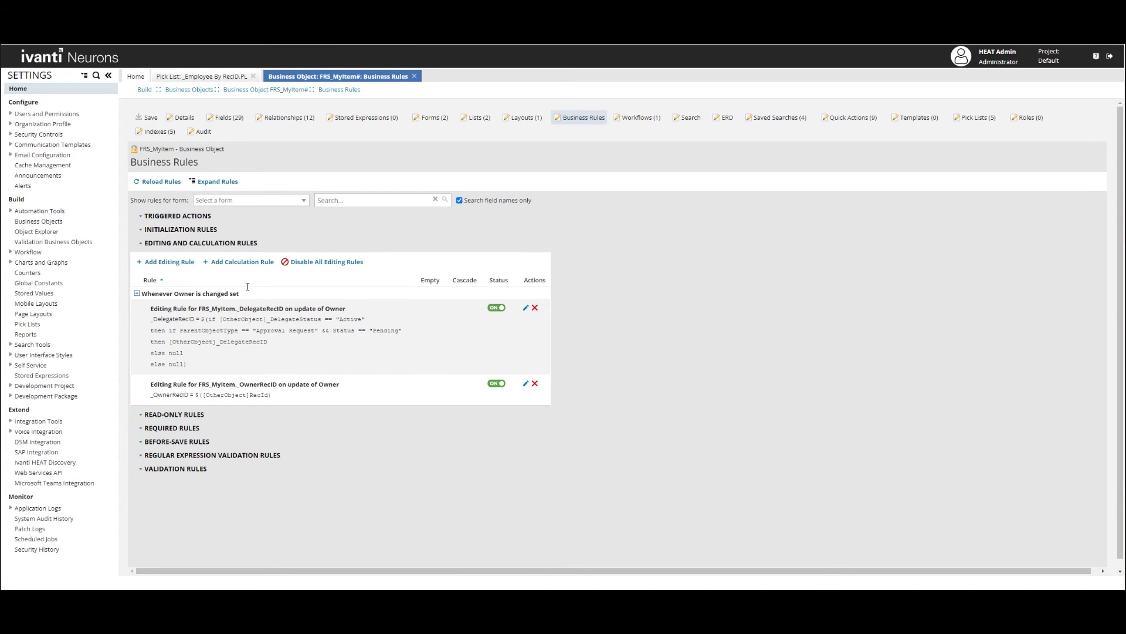
Find the Employee business object and open its list of relationships.
click(66, 220)
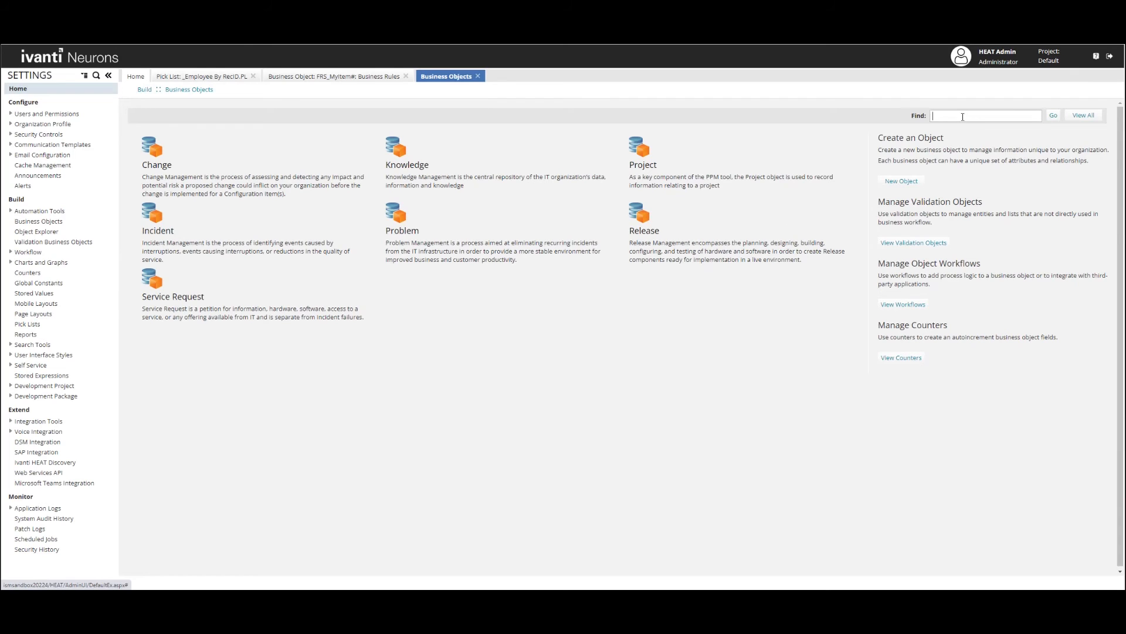
click(967, 121)
text(Emplo)
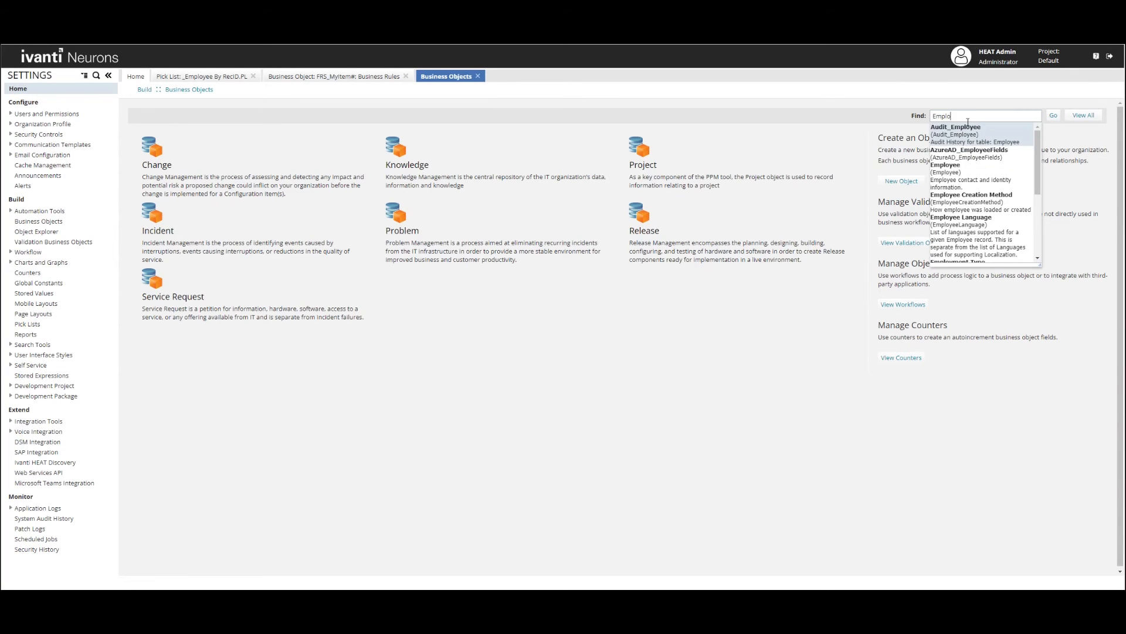
text(yee)
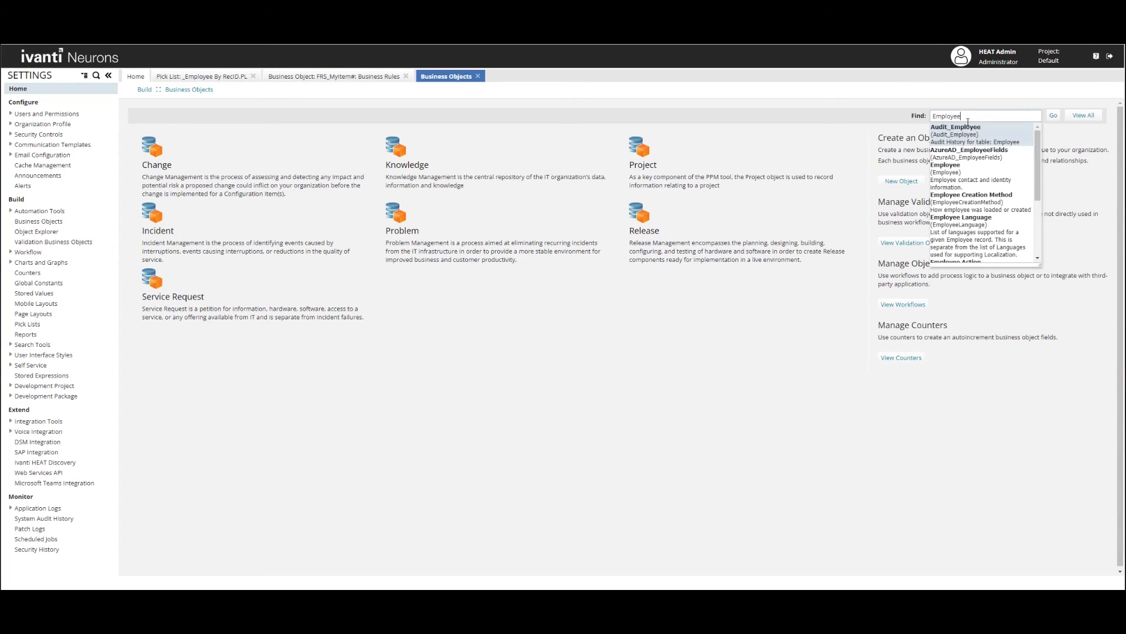
click(934, 186)
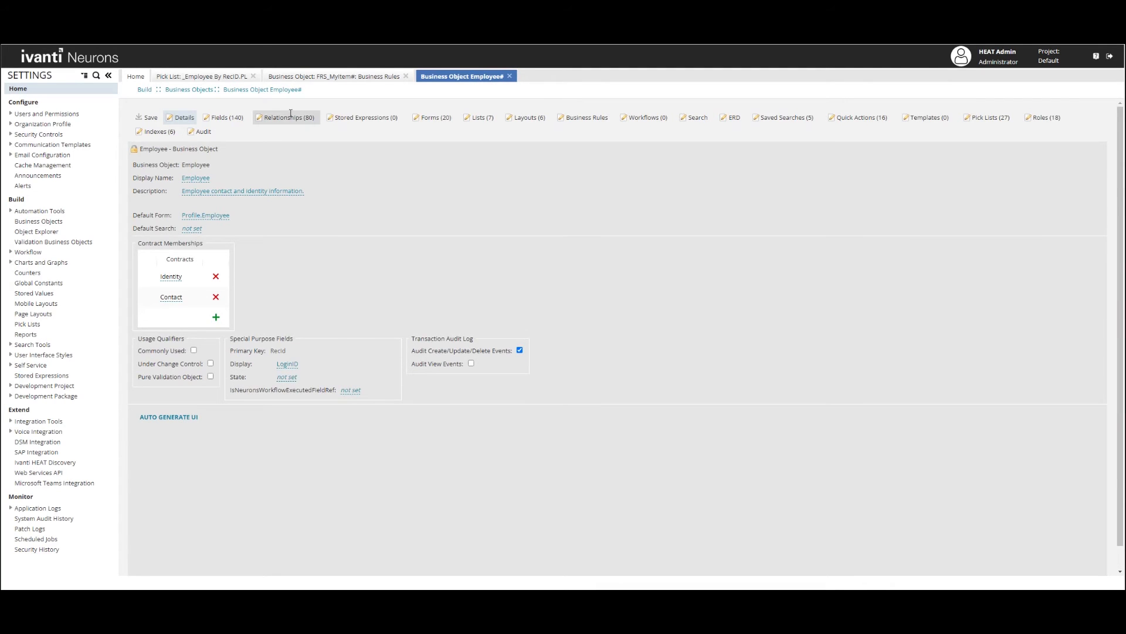
click(289, 118)
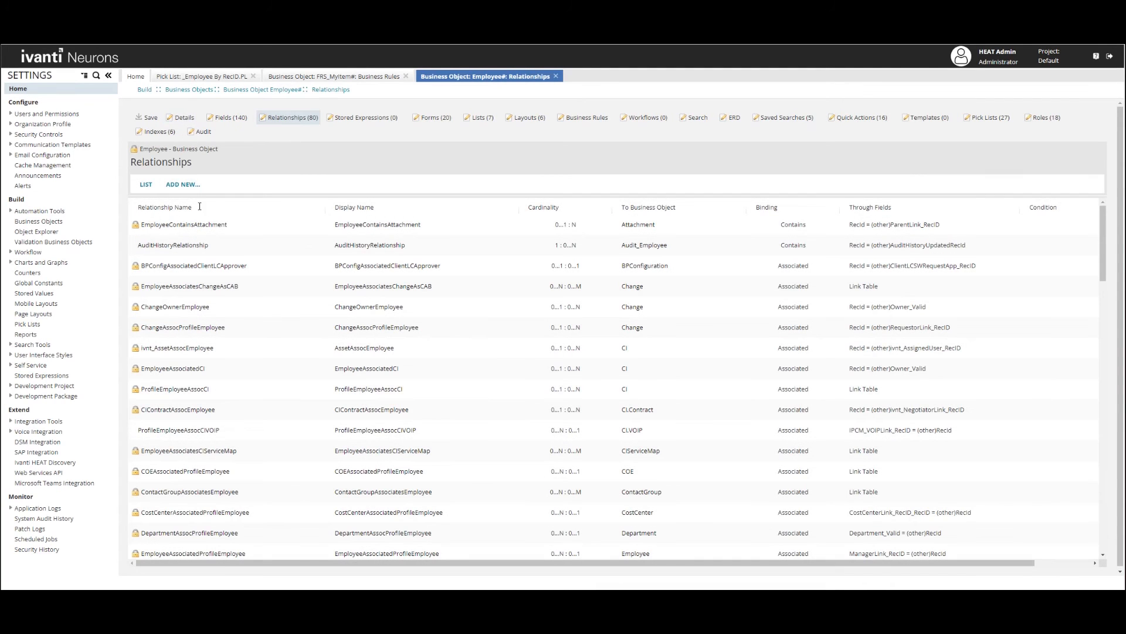
Start a new Employee relationship with FRS_MyItem as the related object.
click(183, 184)
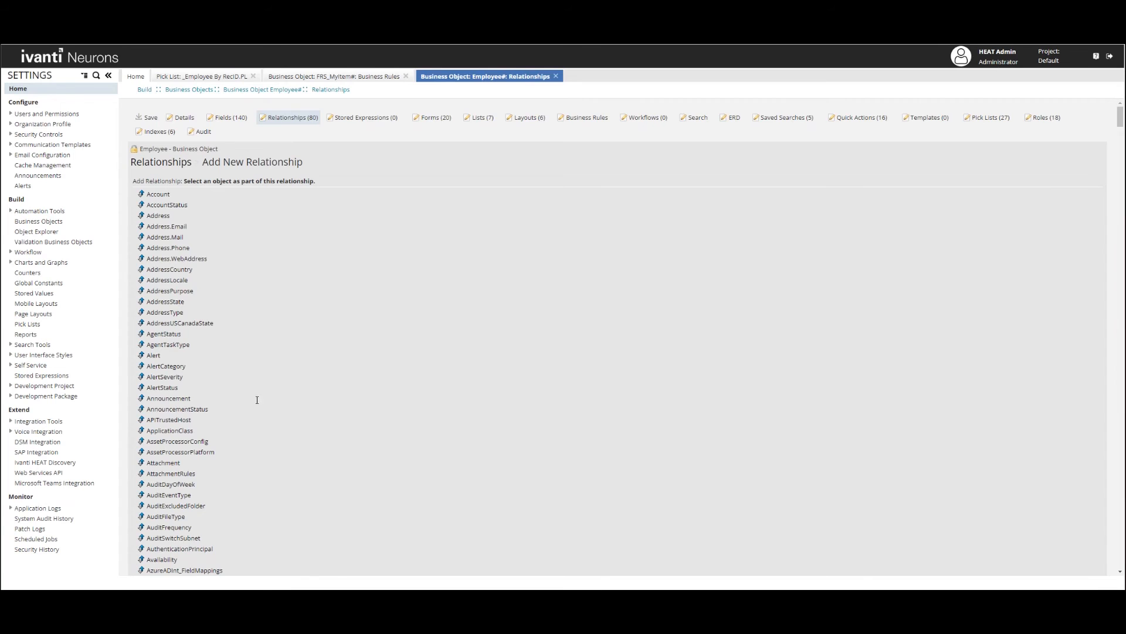
scroll(255, 398, down, 10)
scroll(256, 398, down, 15)
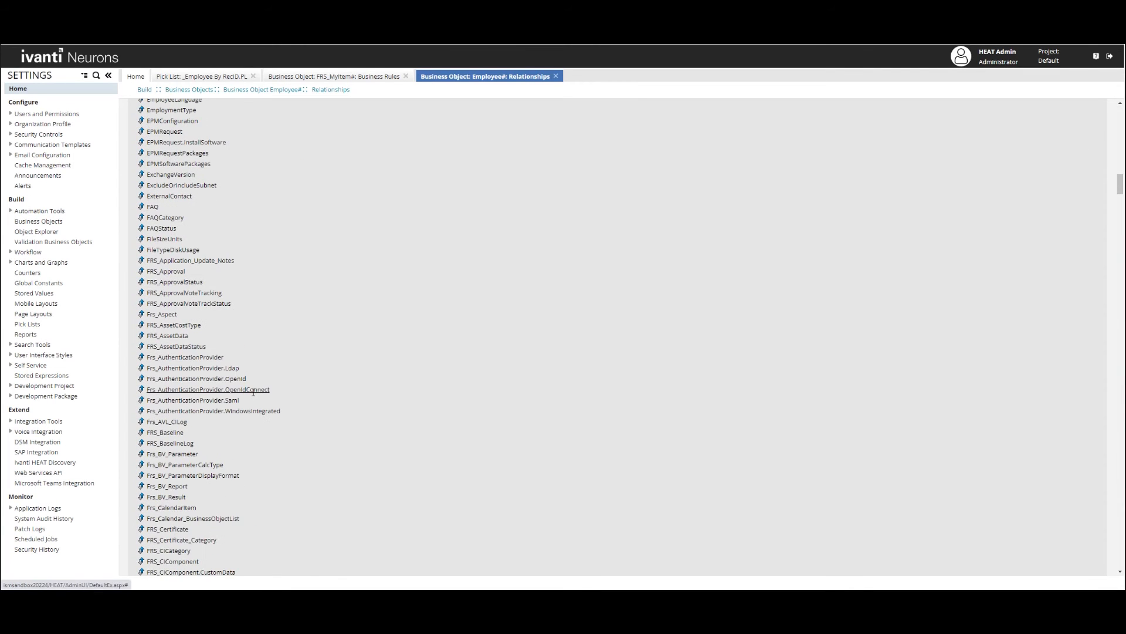
scroll(252, 411, down, 15)
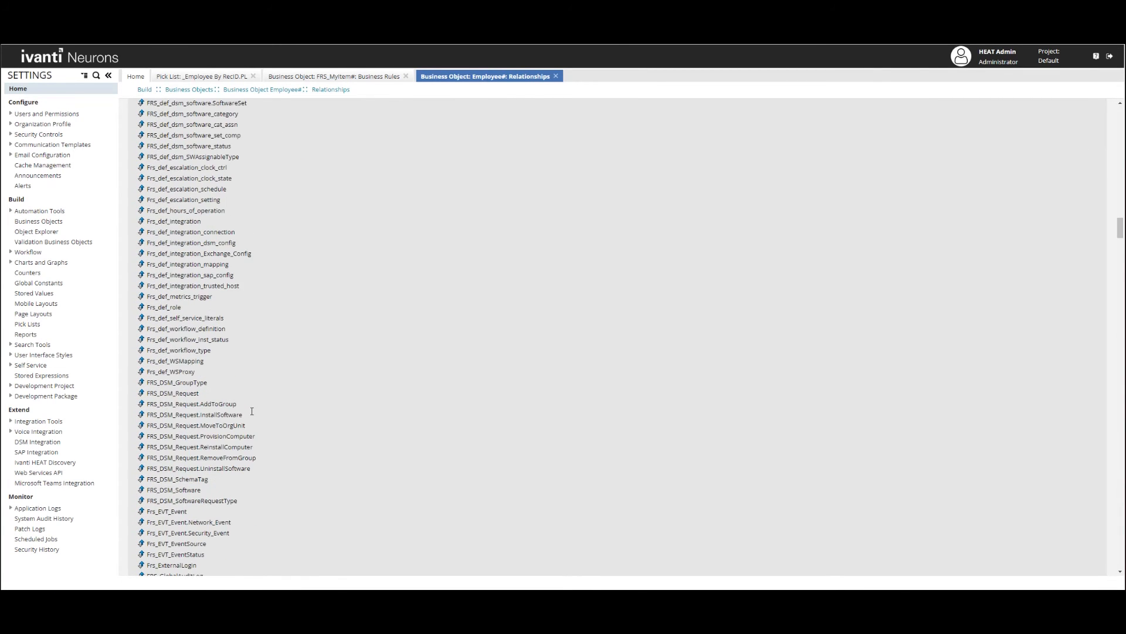
scroll(250, 413, down, 15)
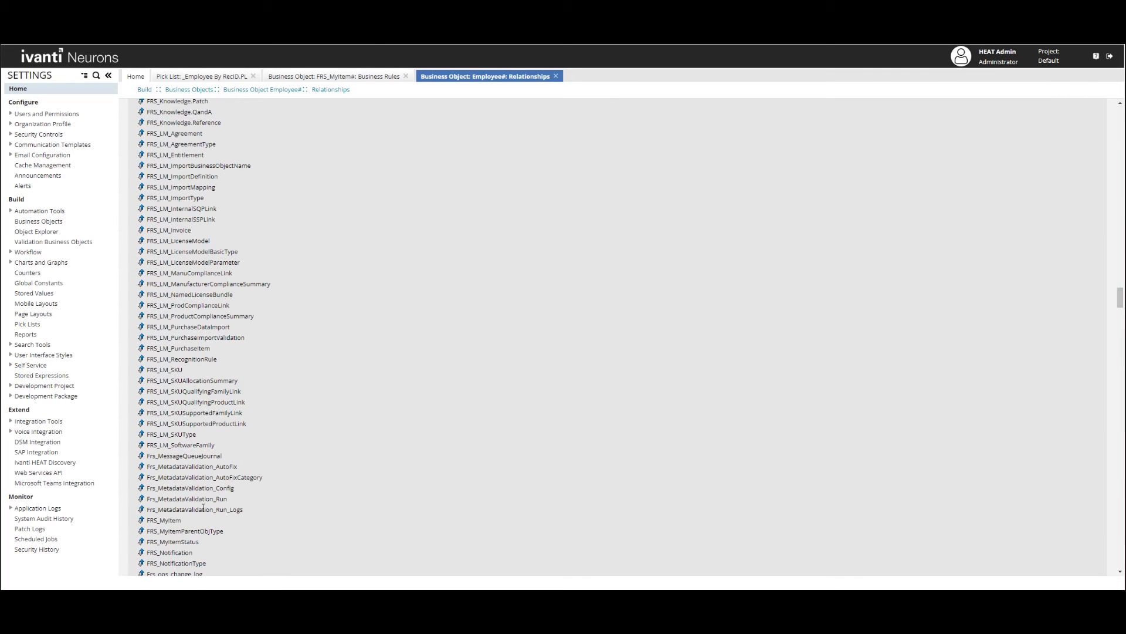
click(176, 520)
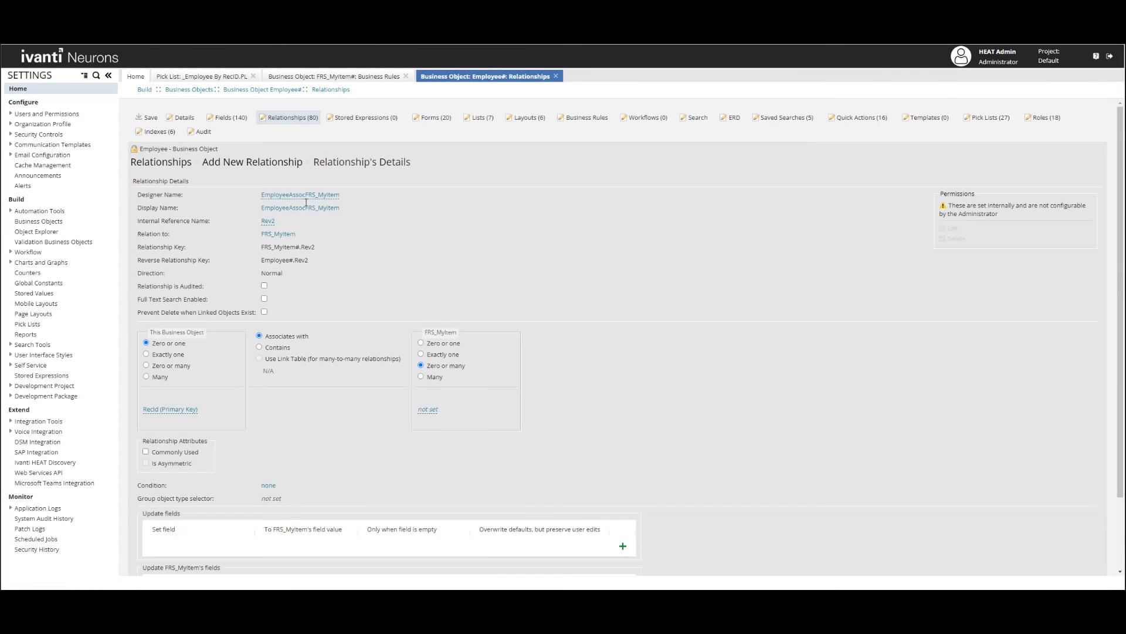
Name the relationship _EmployeeAssocFRS_MyItemDelegate and link Employee's RecId to FRS_MyItem's _OwnerRecID field.
click(273, 195)
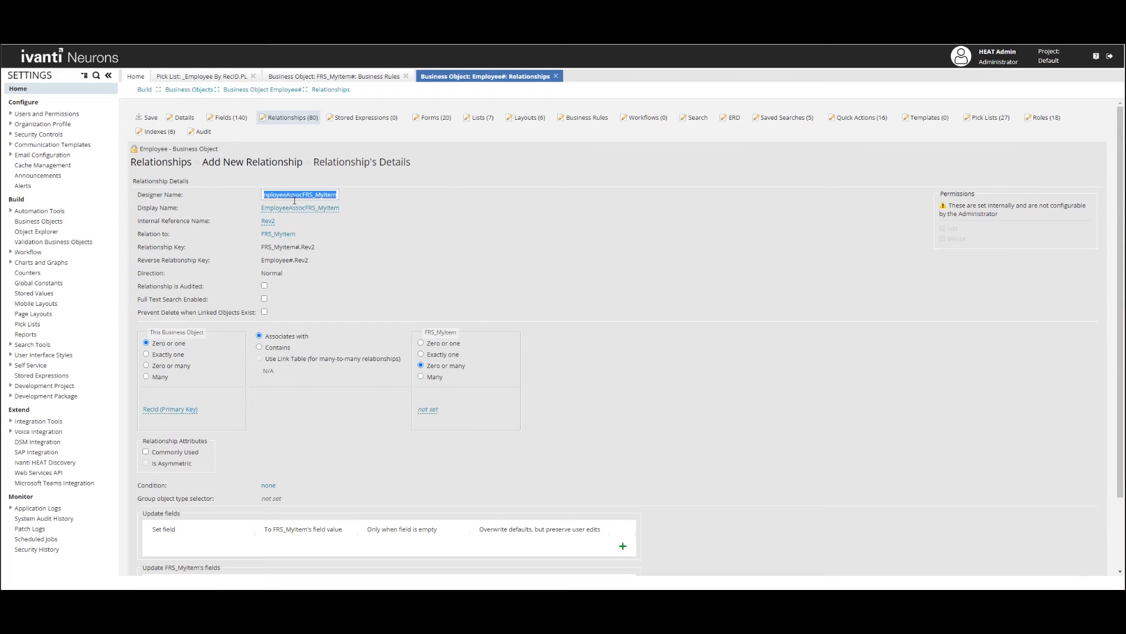
click(276, 196)
key(Home)
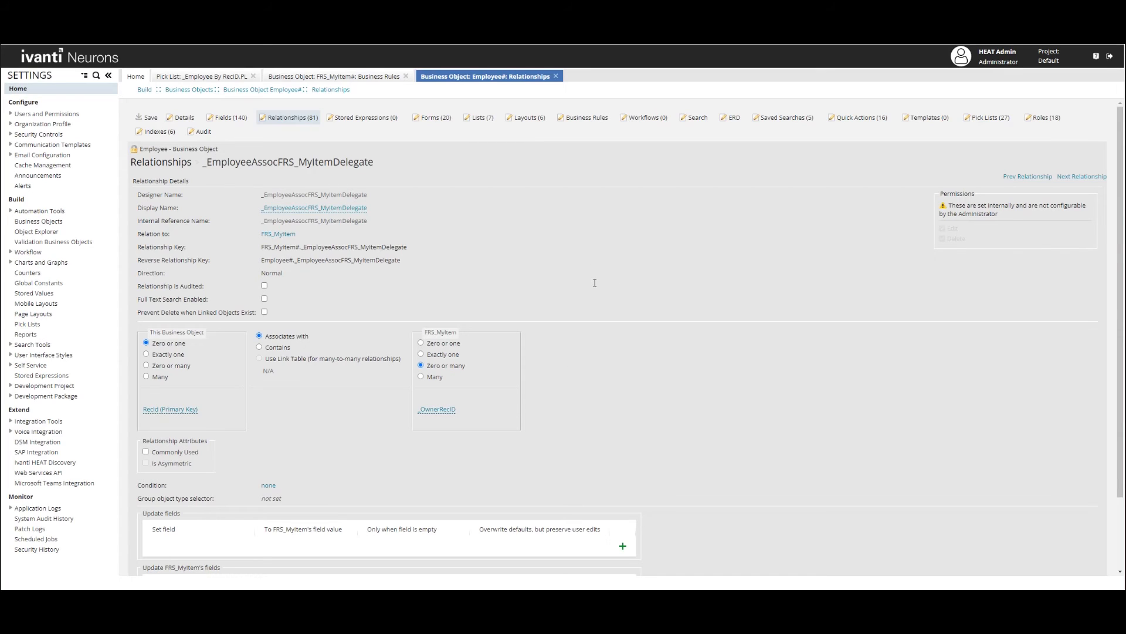
Open FRS_MyItem's quick actions in the Classic Action Designer and open _Update Delegate Add for editing.
click(343, 77)
click(854, 118)
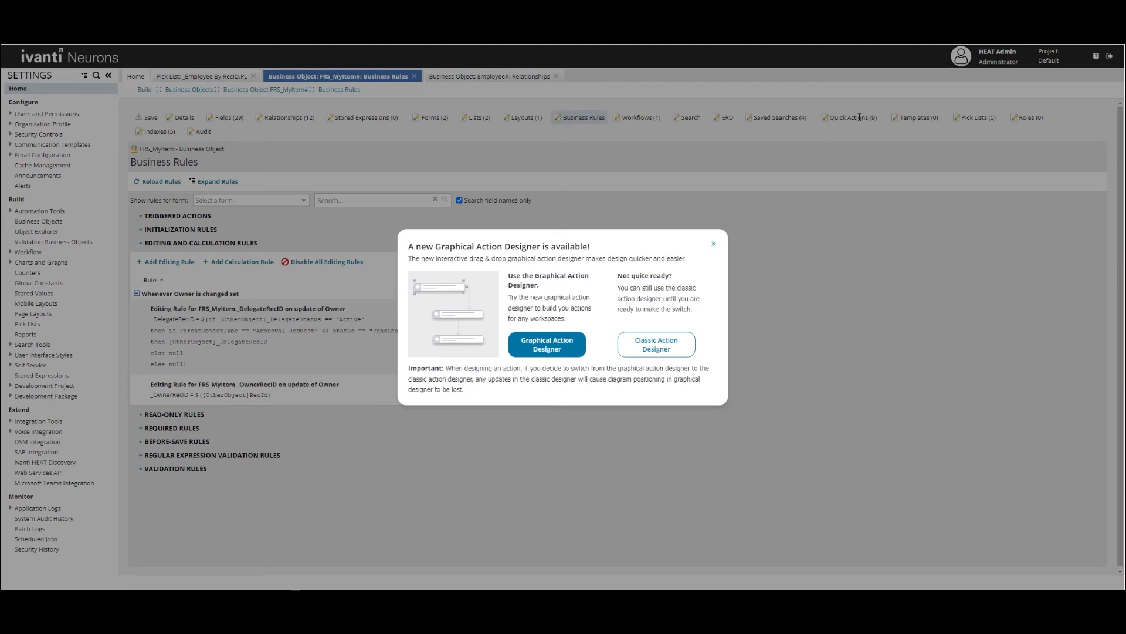
click(675, 340)
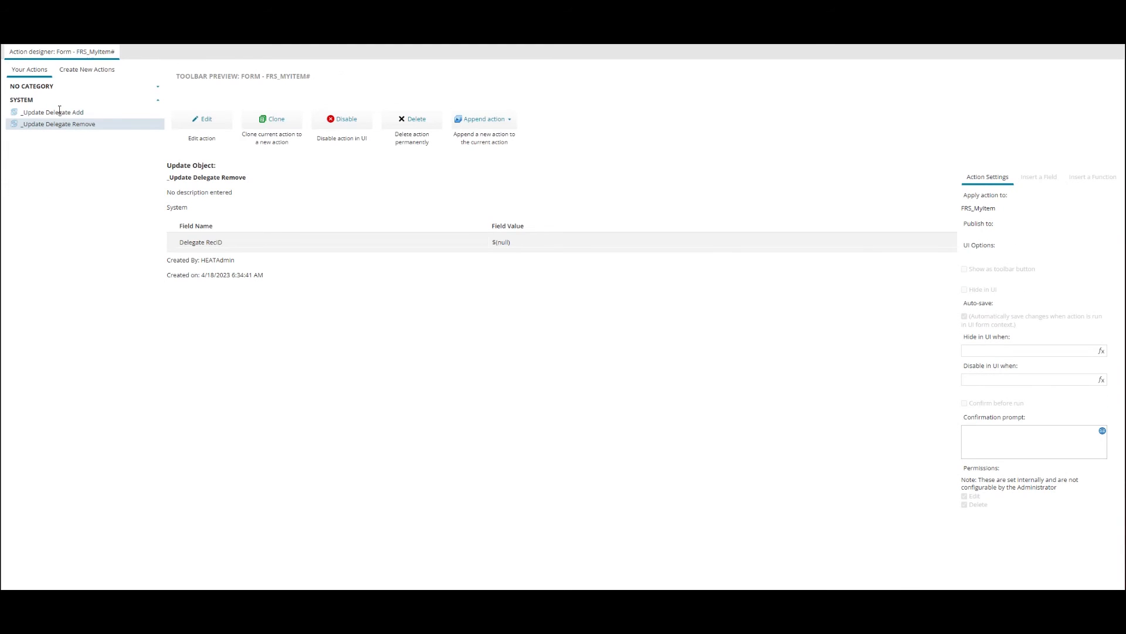
click(52, 113)
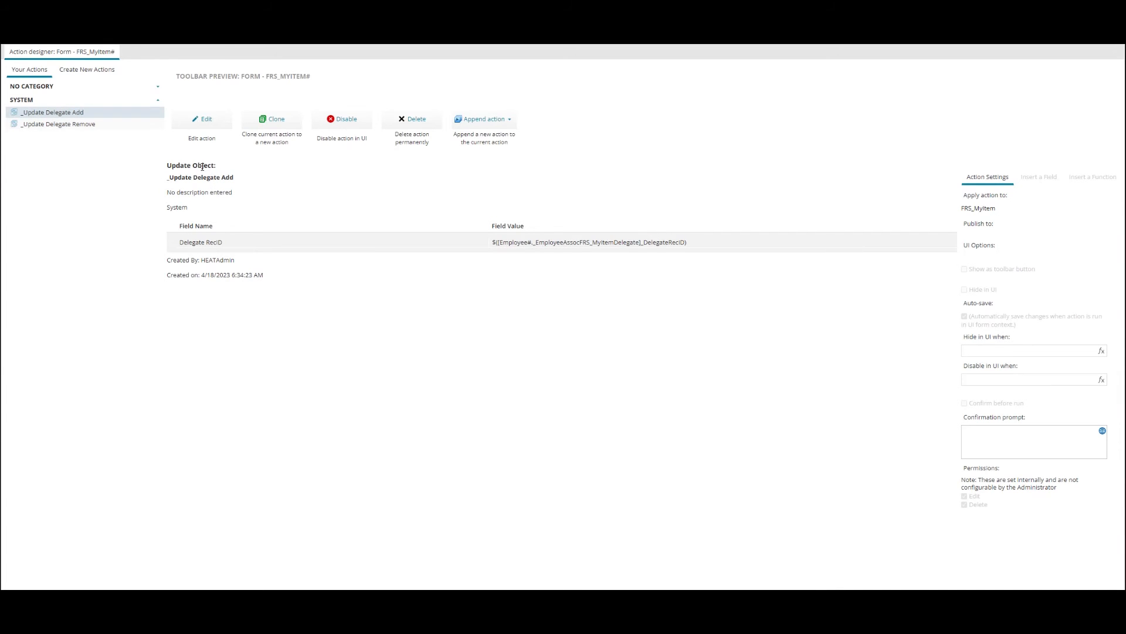
click(194, 239)
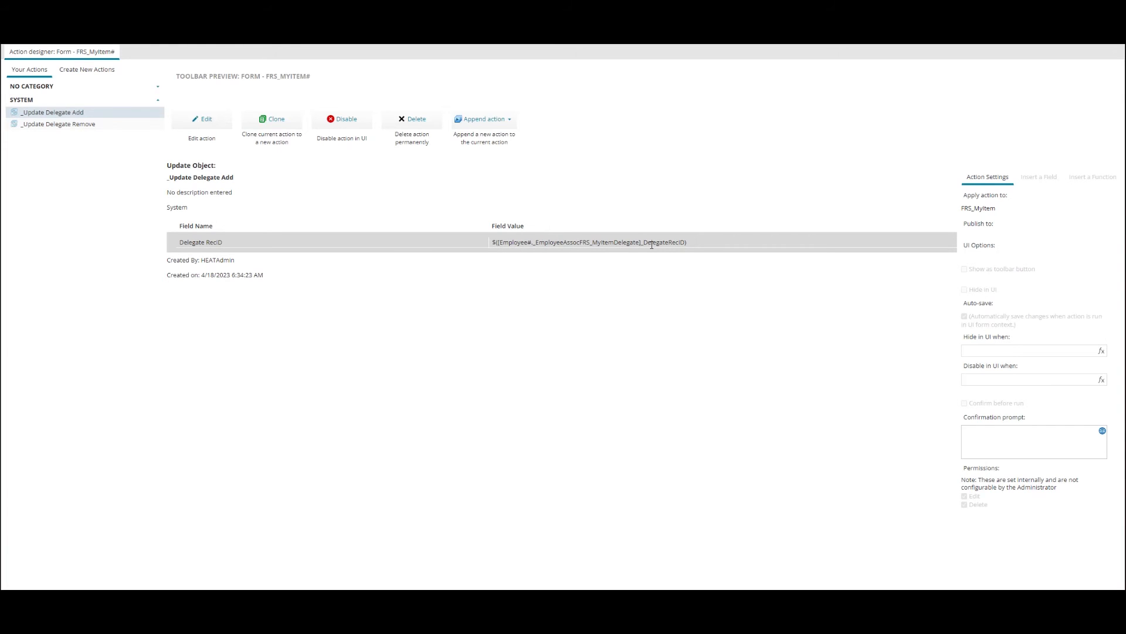
click(199, 119)
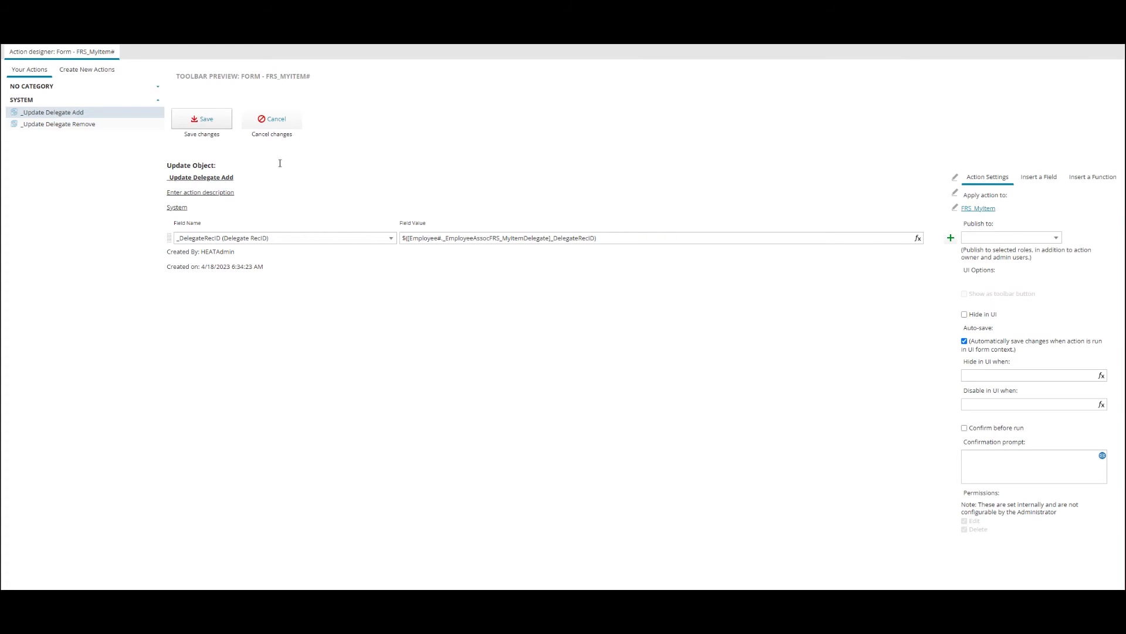
Check the _EmployeeAssocFRS_MyItemDelegate fields available for the Delegate RecID expression and save the _Update Delegate Add action.
click(919, 238)
click(681, 234)
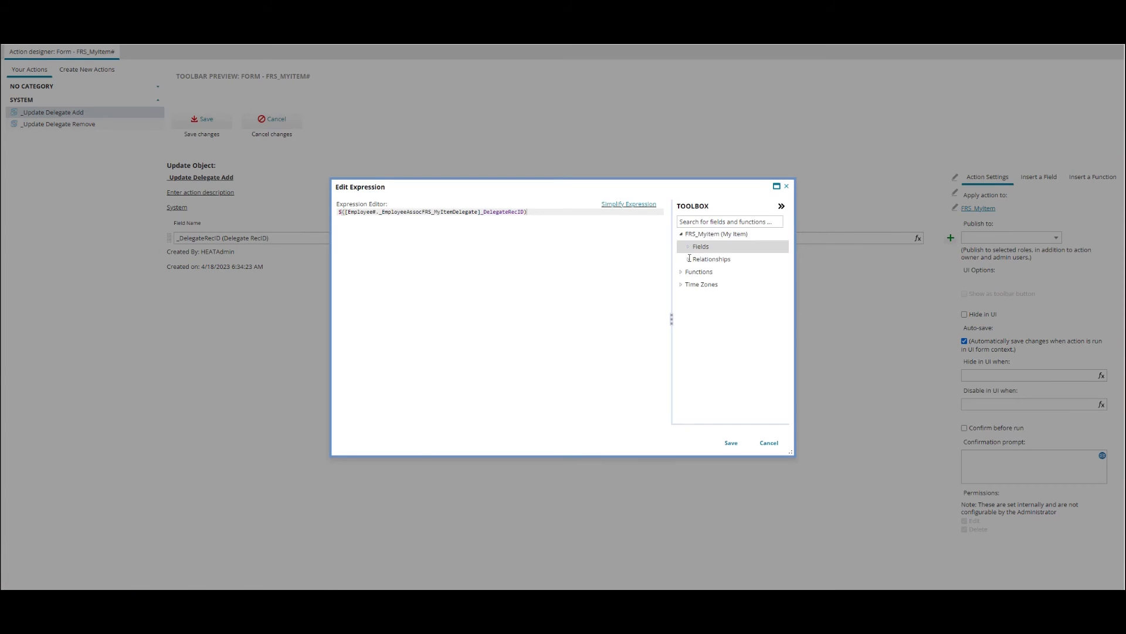
click(689, 258)
click(697, 298)
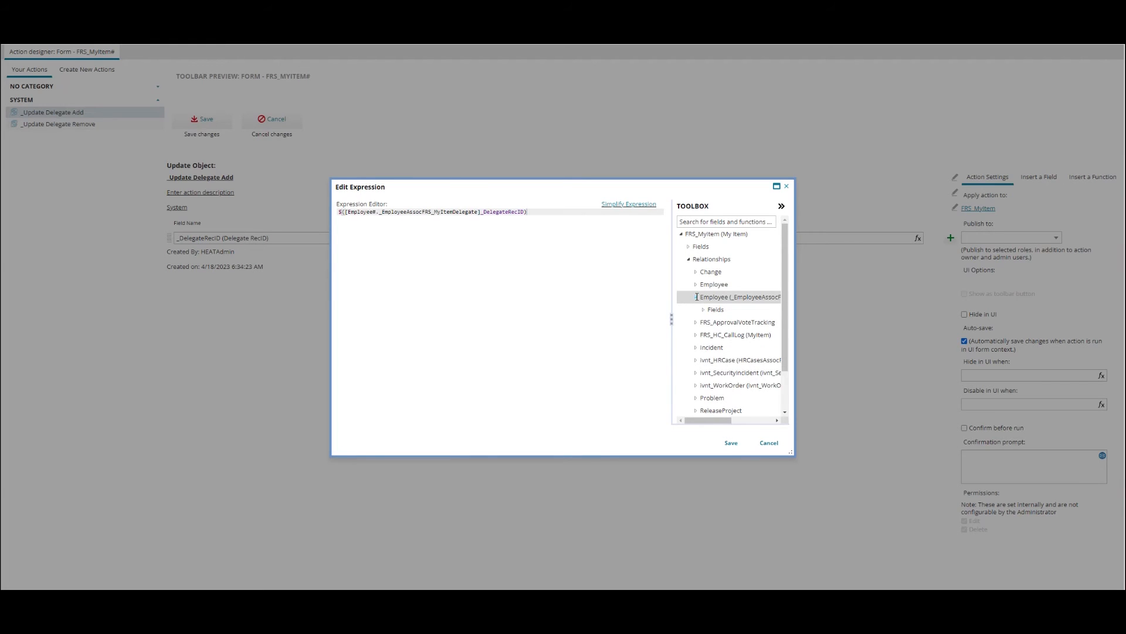
click(704, 309)
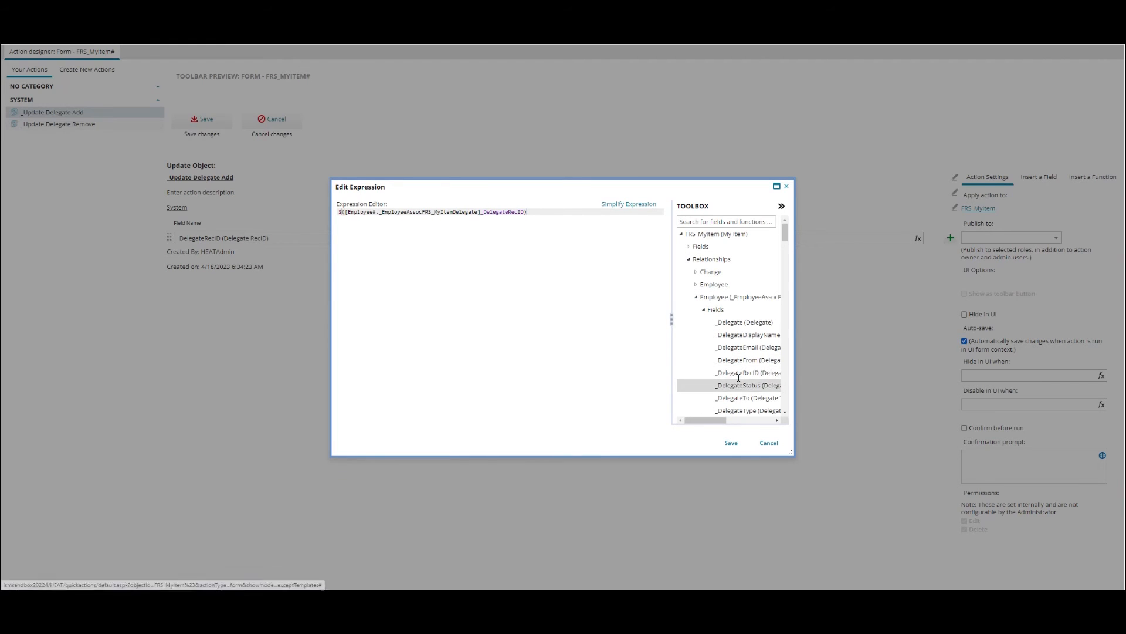
click(768, 443)
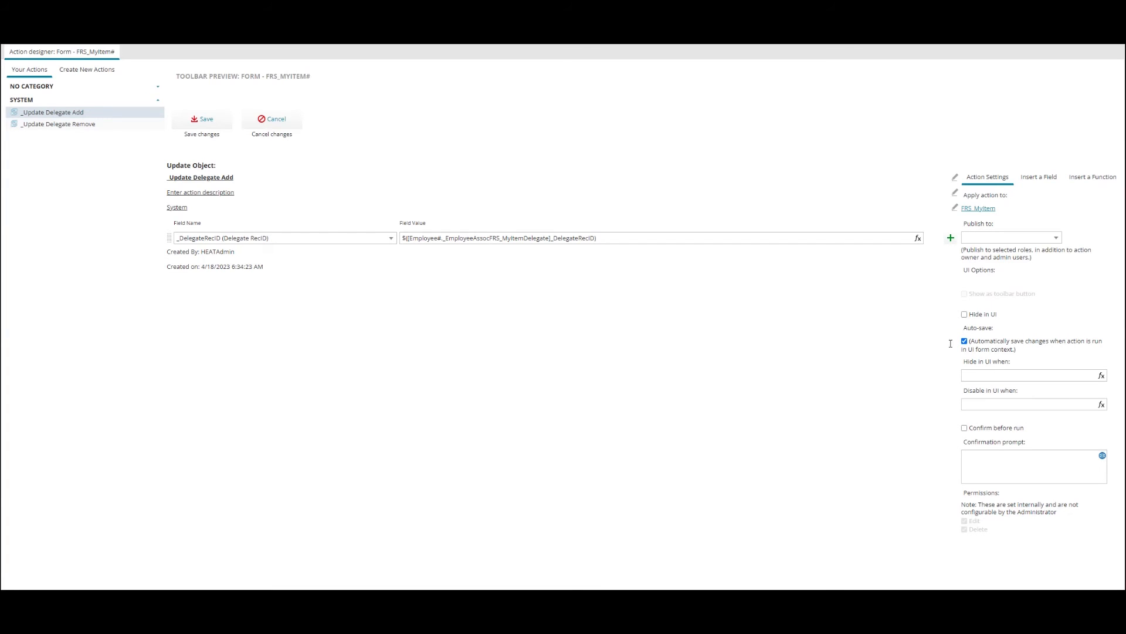
click(210, 131)
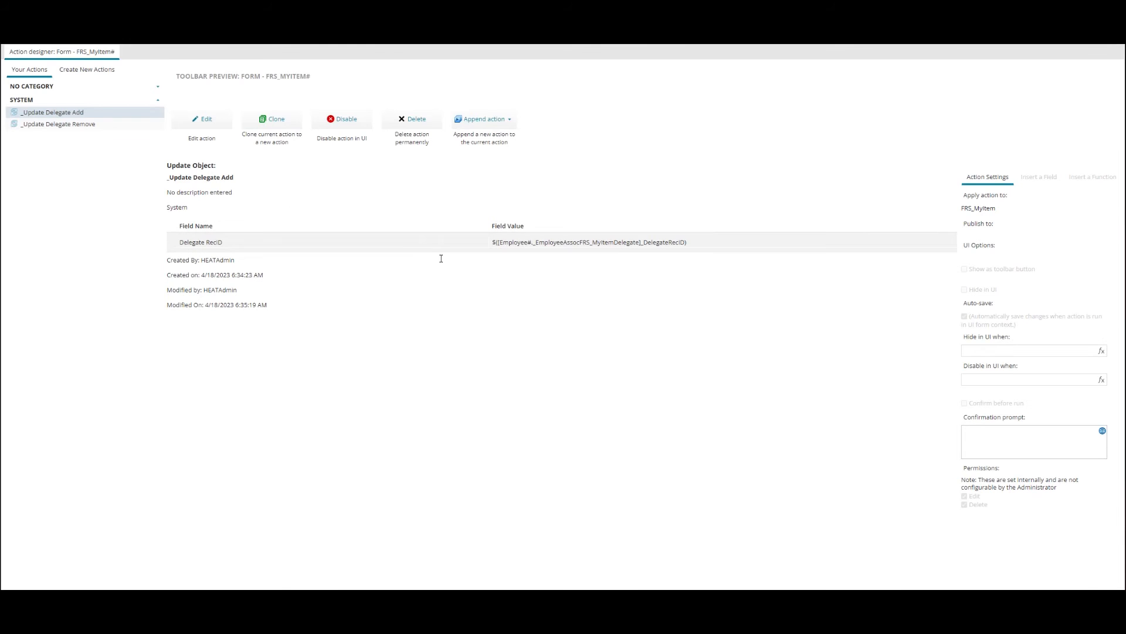
View the _Update Delegate Remove action and open Employee's quick actions in the Classic Action Designer.
click(60, 125)
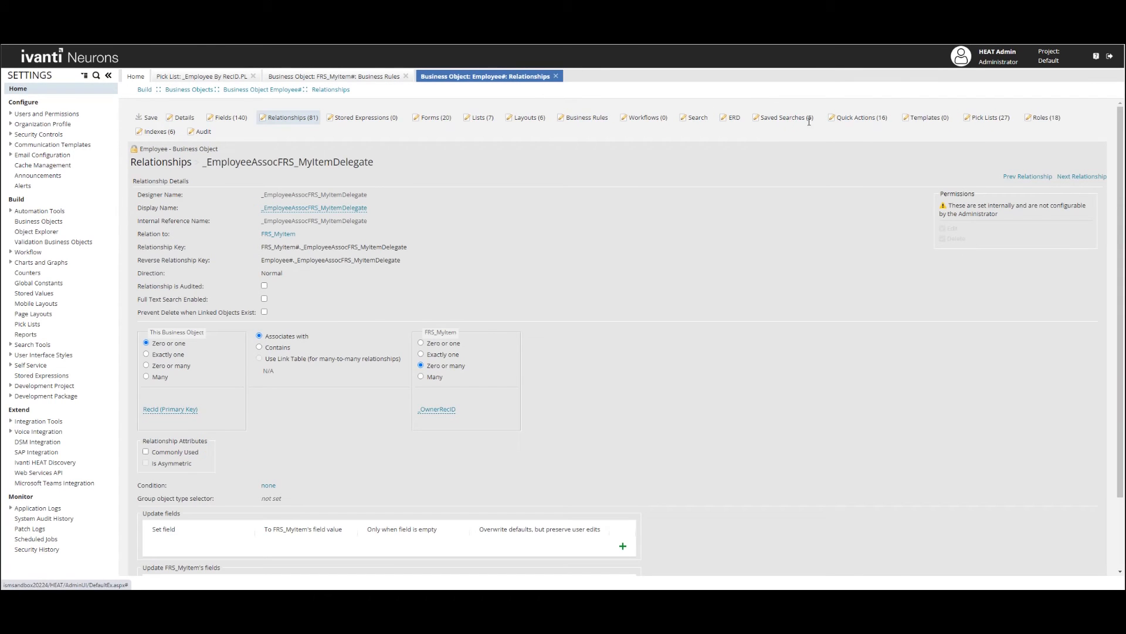
click(857, 118)
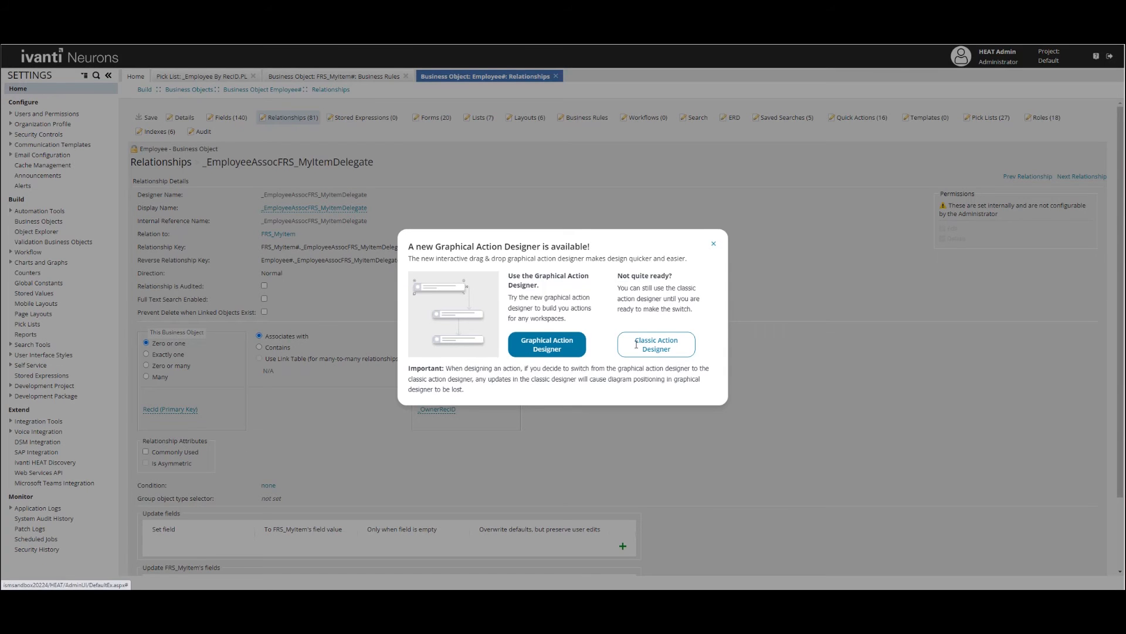
click(634, 345)
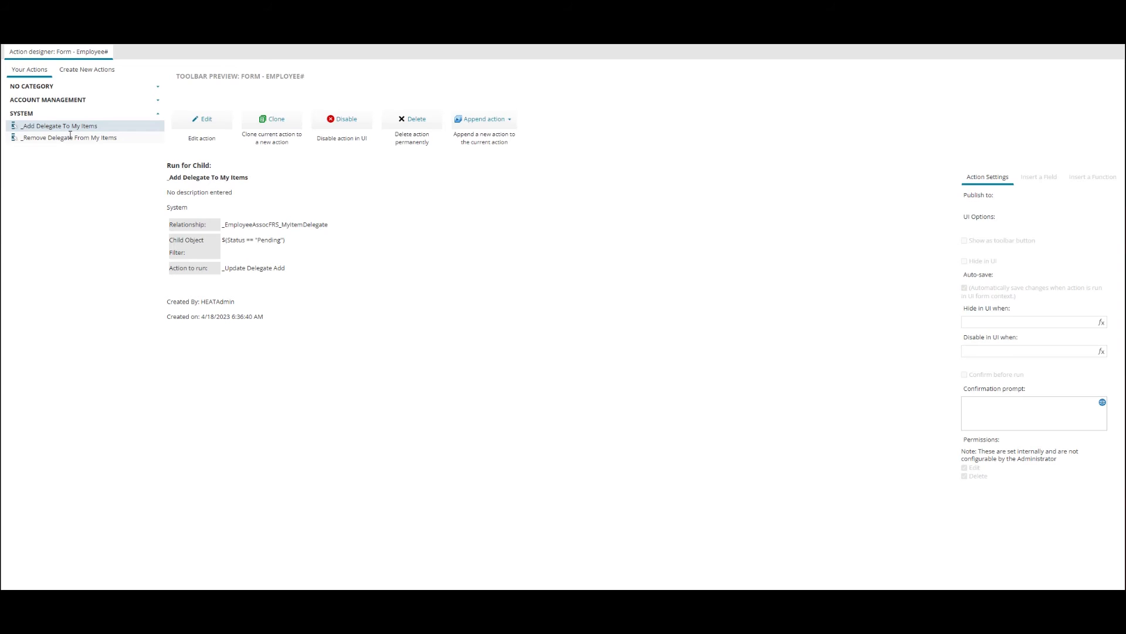
Save _Add Delegate To My Items with _Update Delegate Add as its action to run, and view _Remove Delegate From My Items.
click(202, 120)
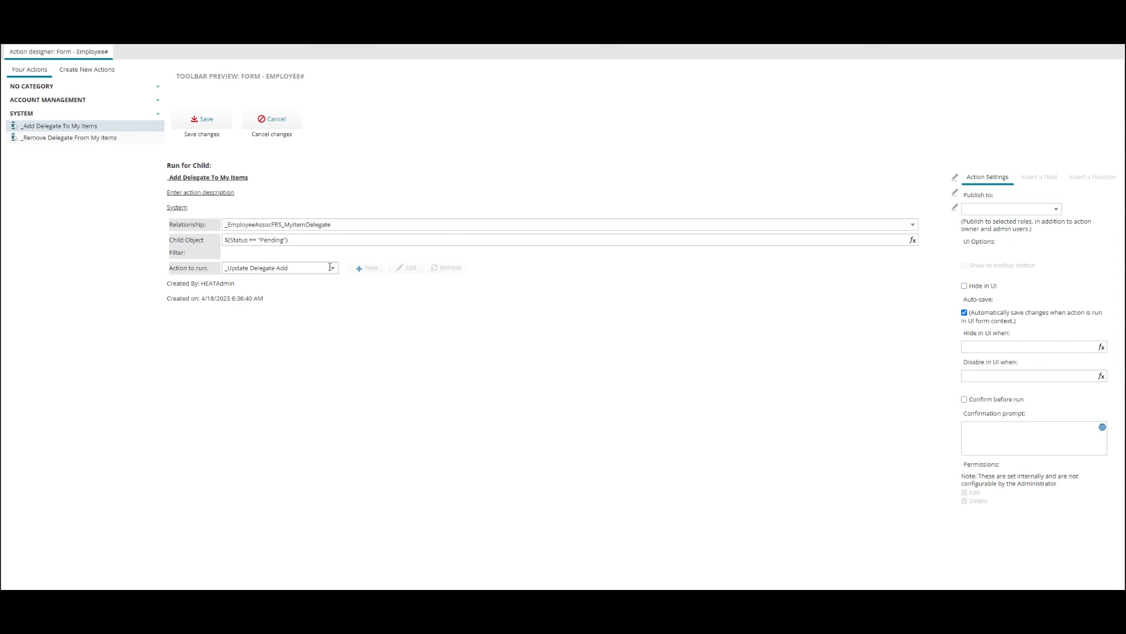
click(330, 268)
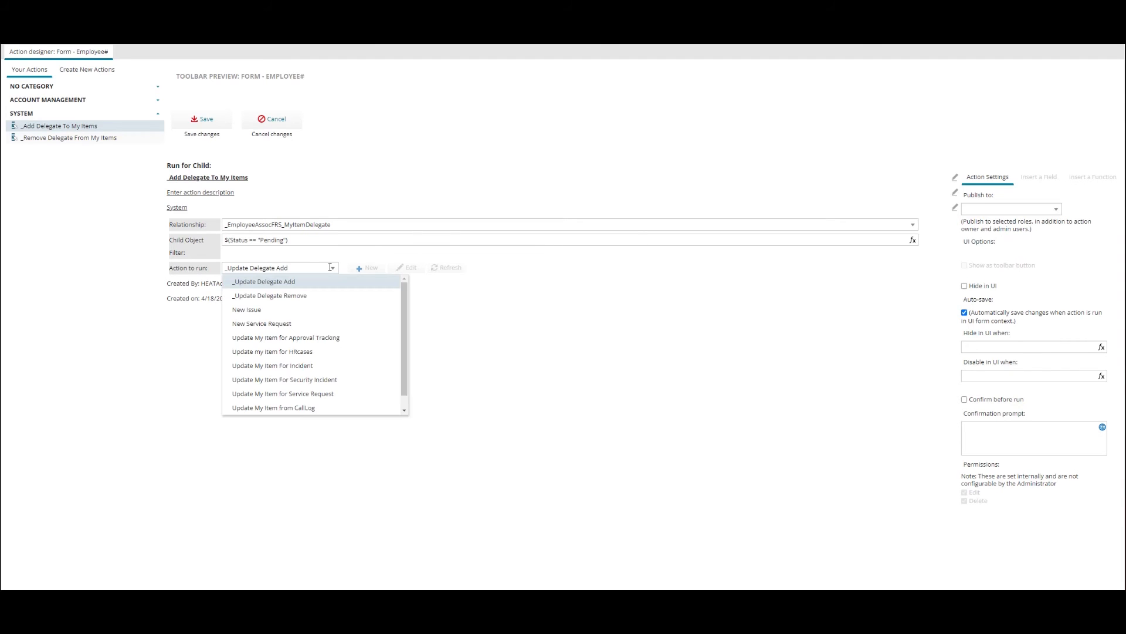
click(125, 337)
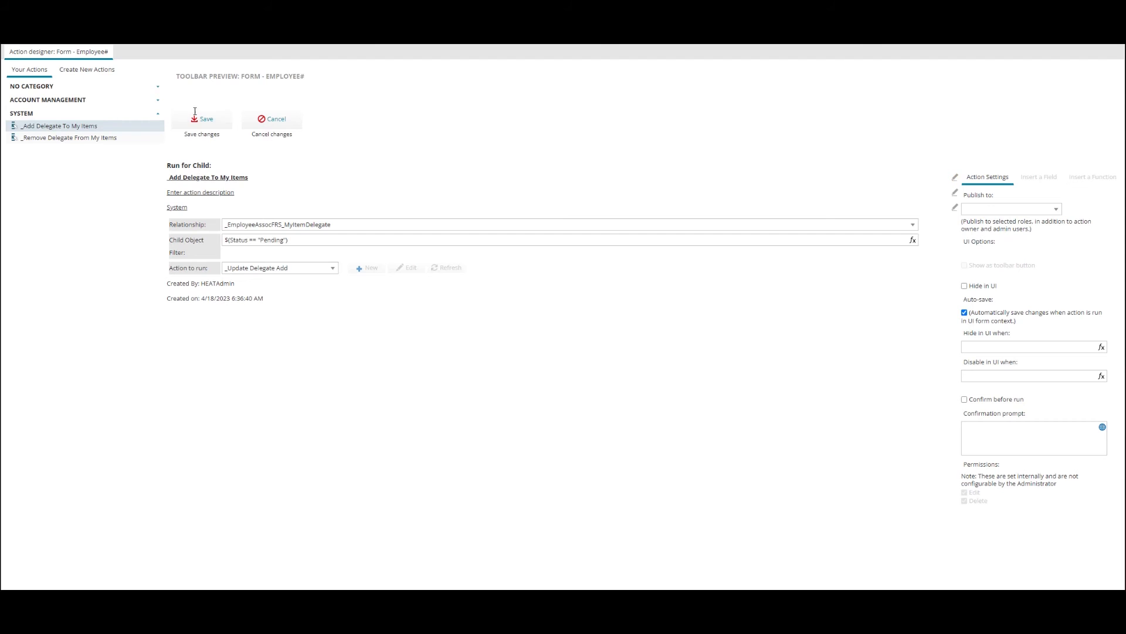
click(214, 127)
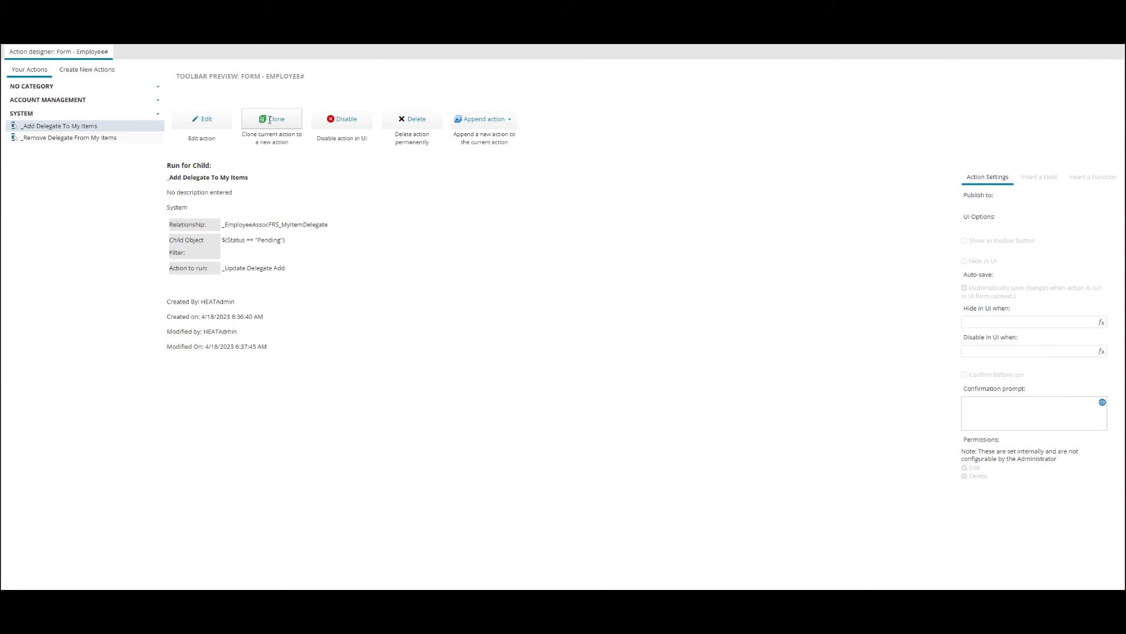
click(71, 137)
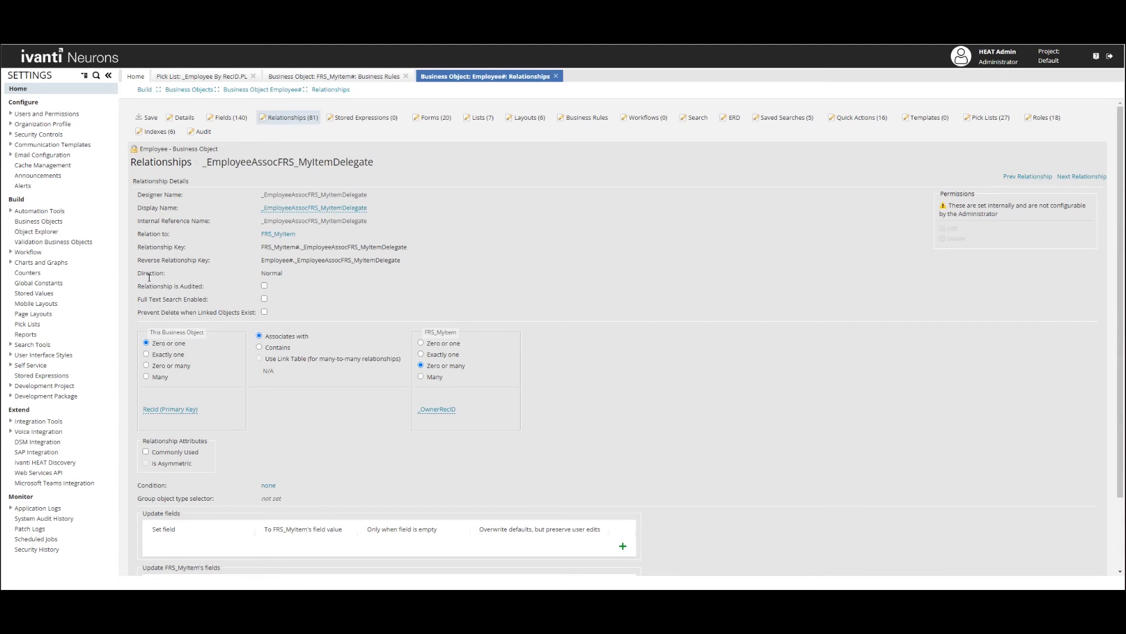
Create a workflow for the Employee business object with the list name _Update Delegate Add - Temporary.
click(10, 251)
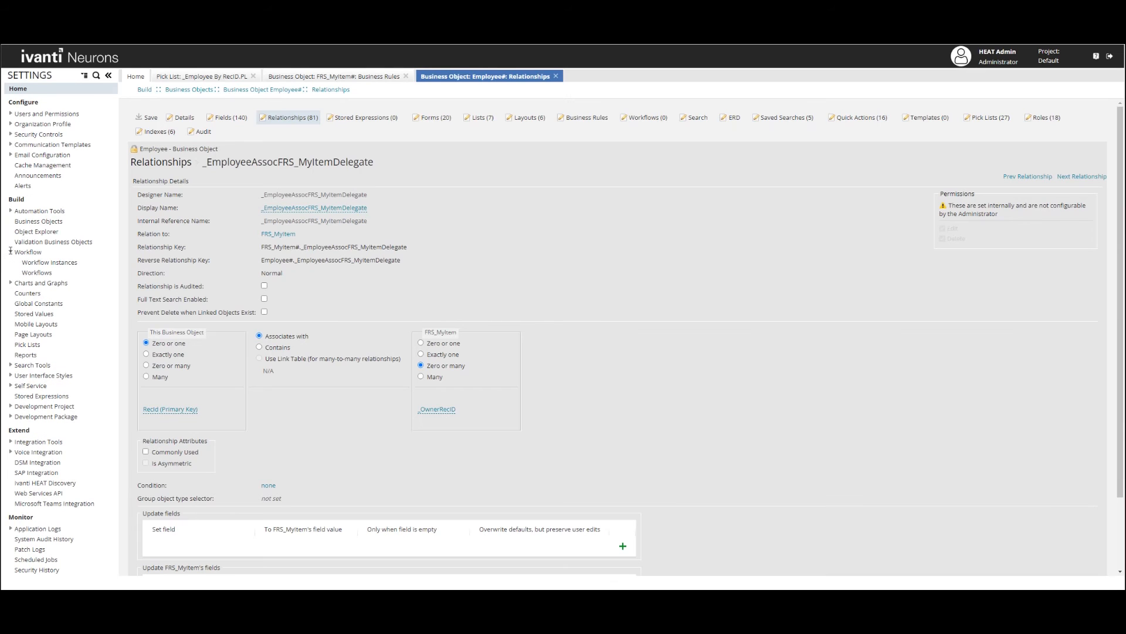
click(57, 272)
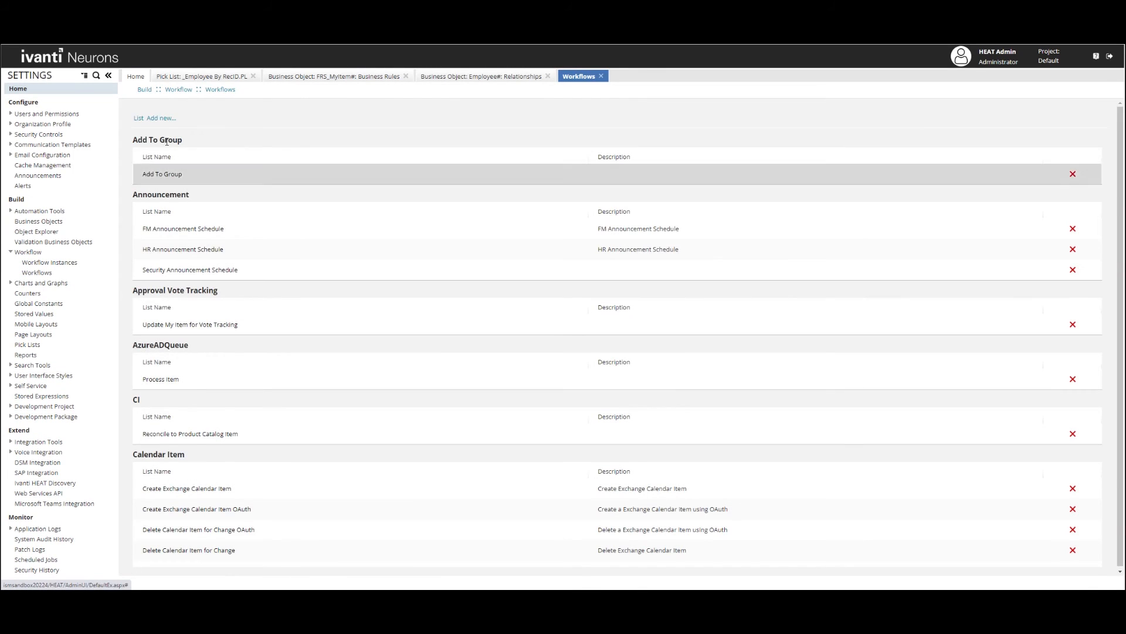
click(161, 118)
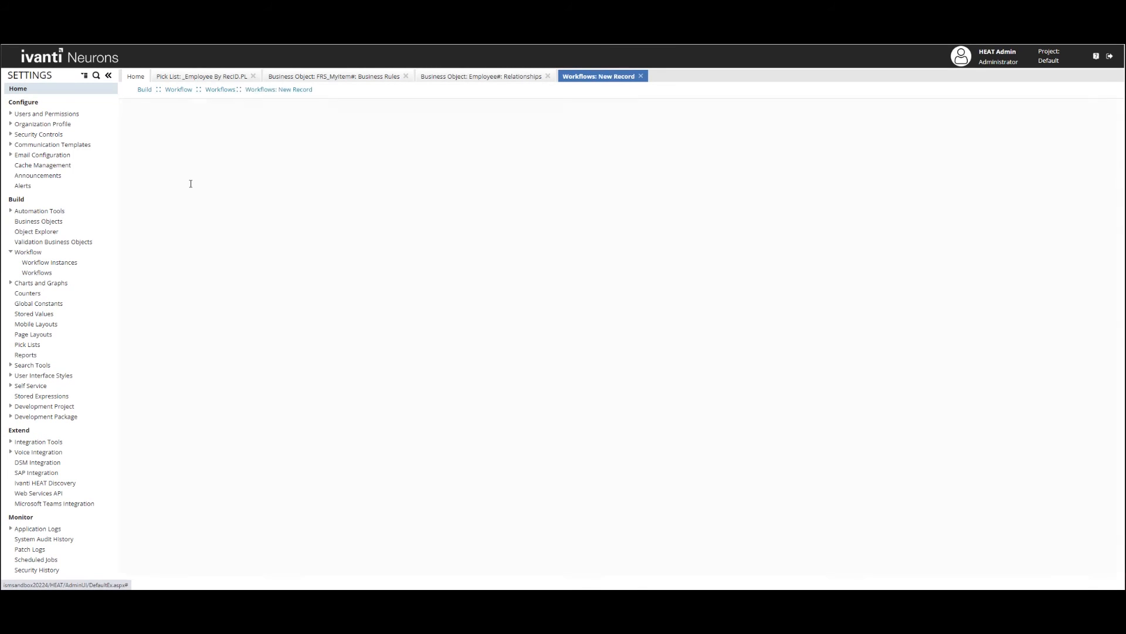
click(256, 133)
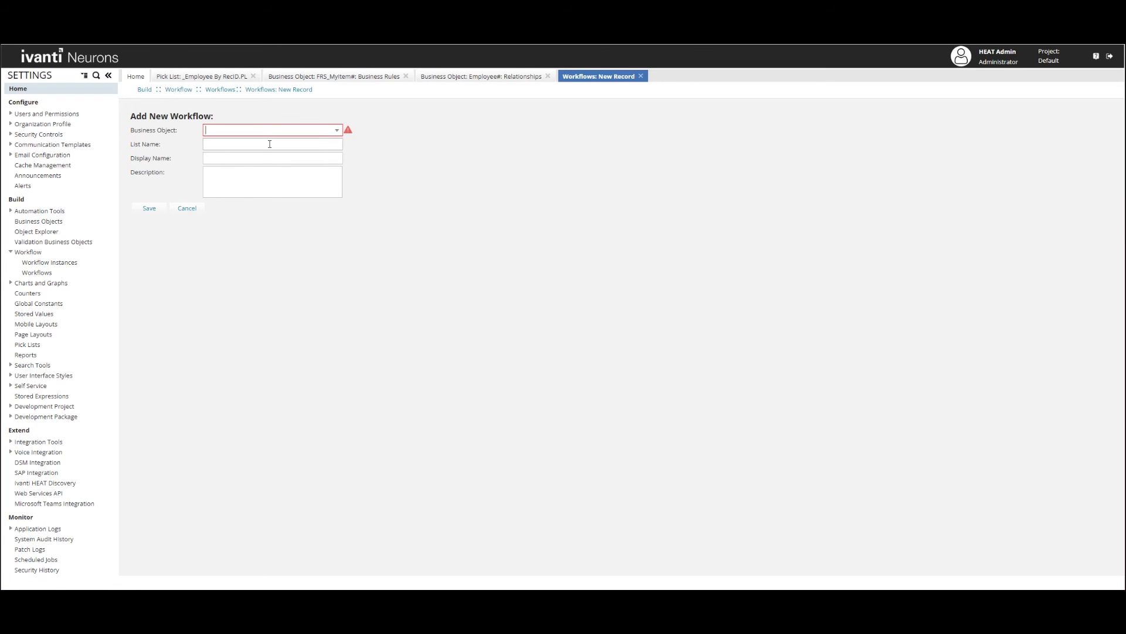
text(Employee)
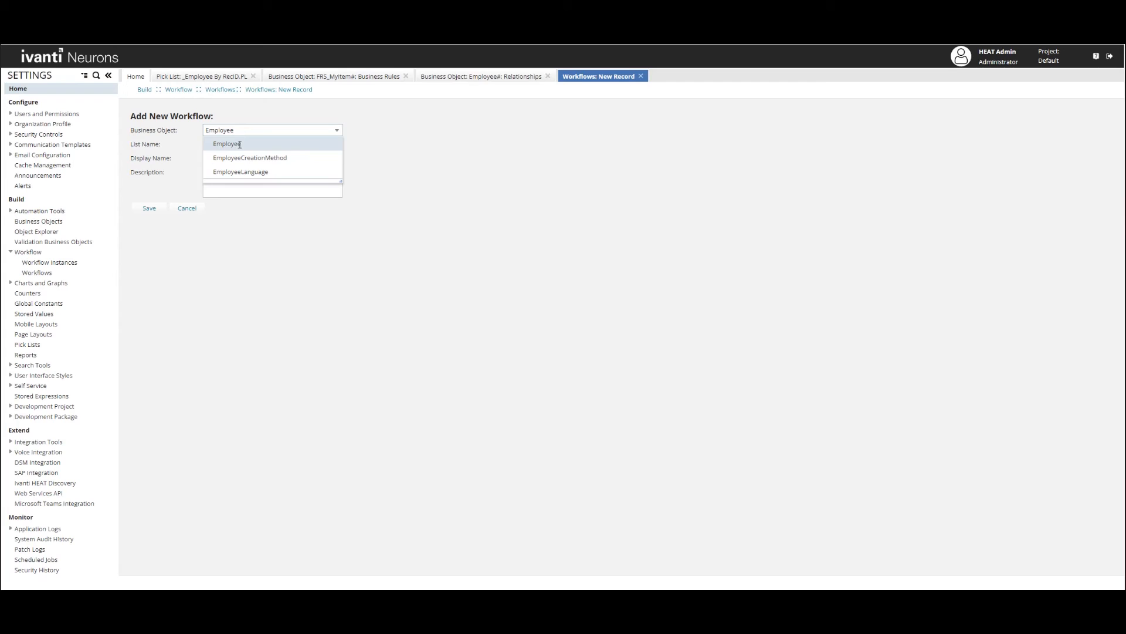
click(239, 144)
click(236, 144)
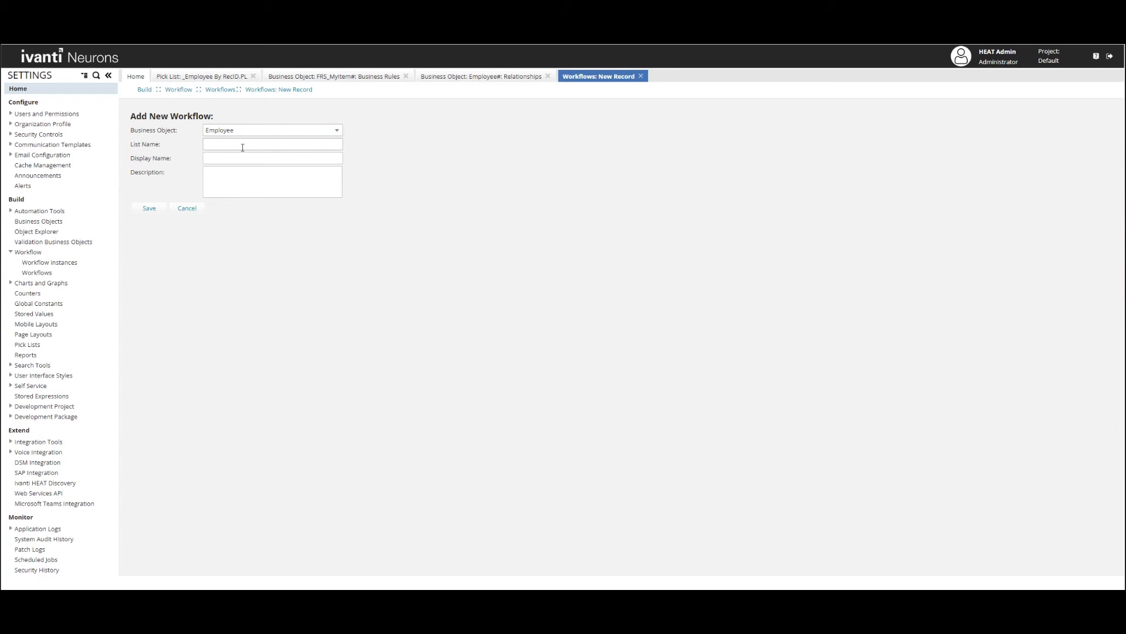
text(_Update Delegate Add - Temporary)
click(142, 210)
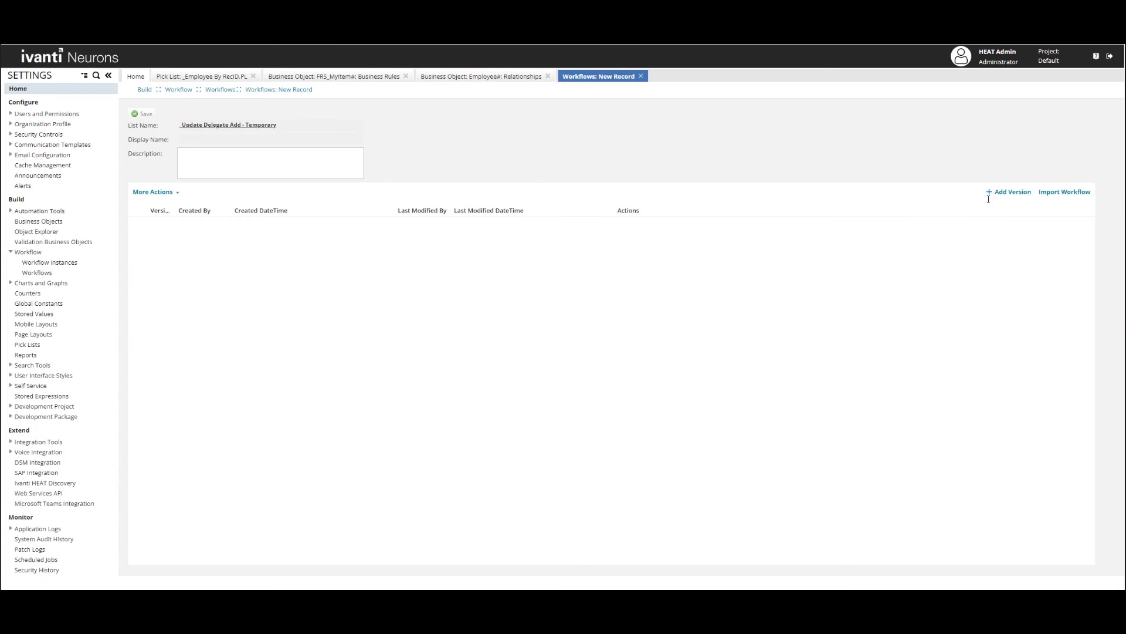
Add a workflow version triggered on update when Delegate Status equals Active and Delegate Type equals Temporary.
click(1009, 192)
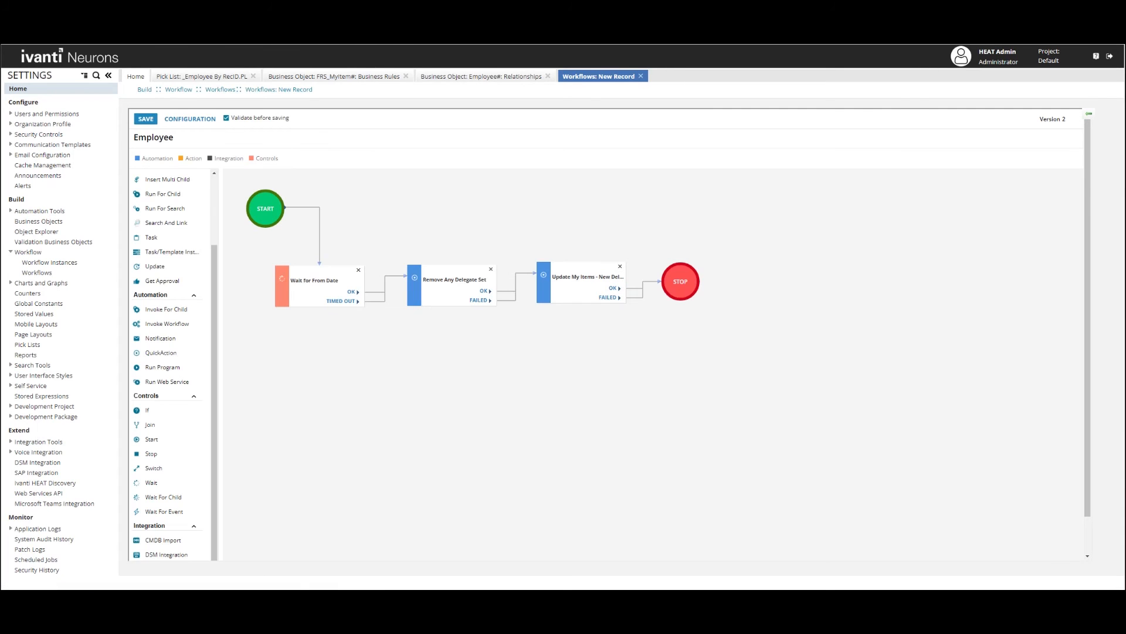
click(191, 117)
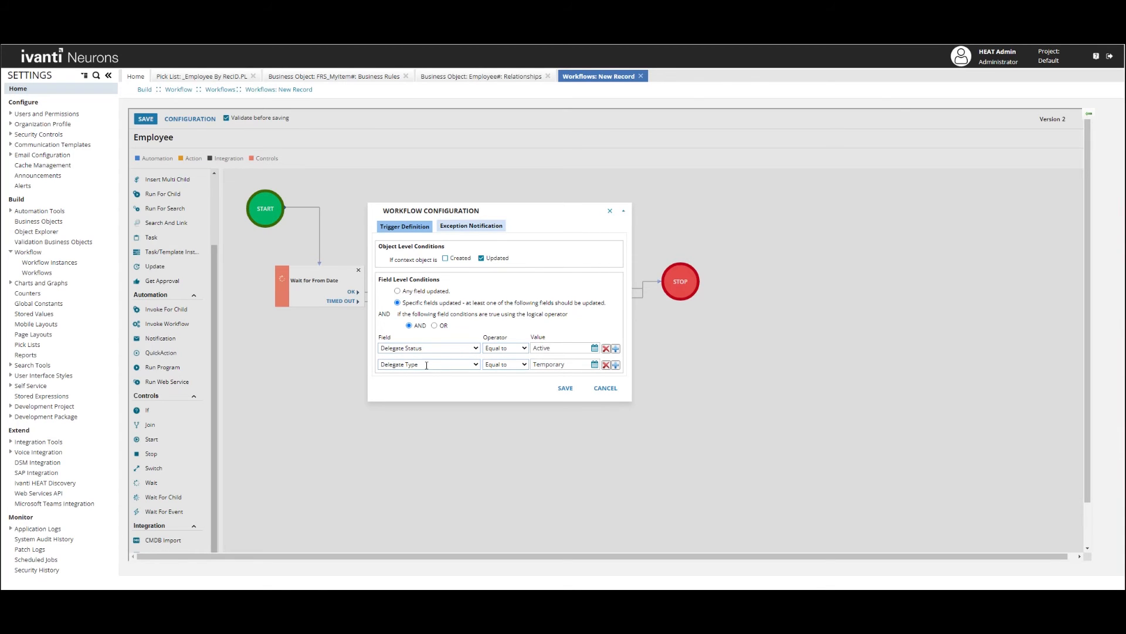
click(566, 388)
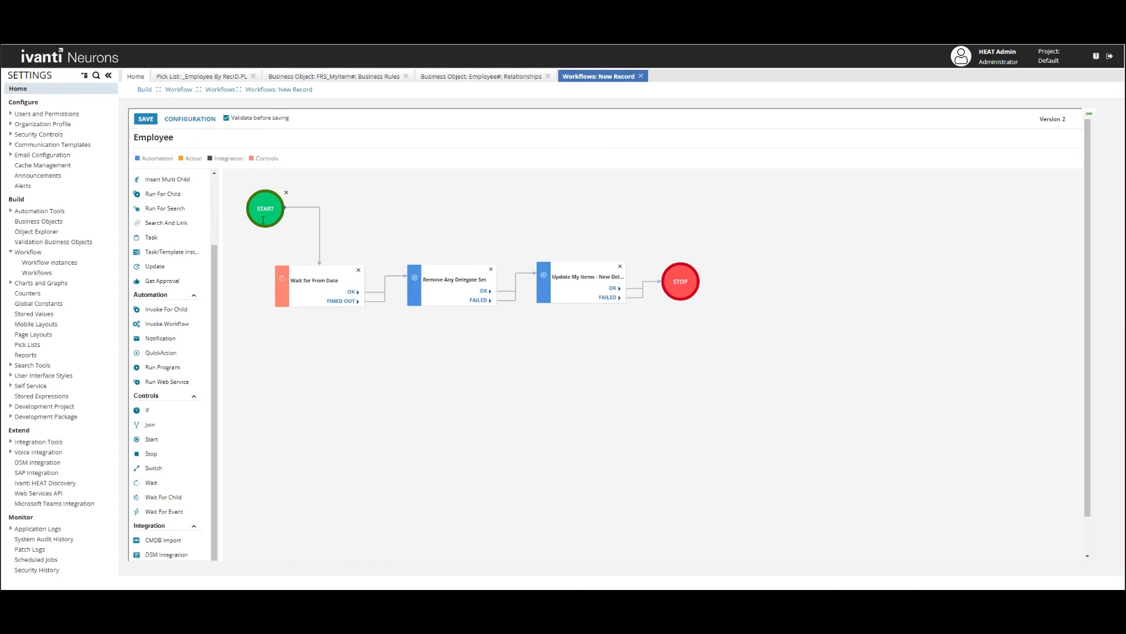
Save the Wait block with the Delegate From timeout and the QuickAction blocks running _Remove Delegate From My Items and _Add Delegate To My Items.
double_click(308, 273)
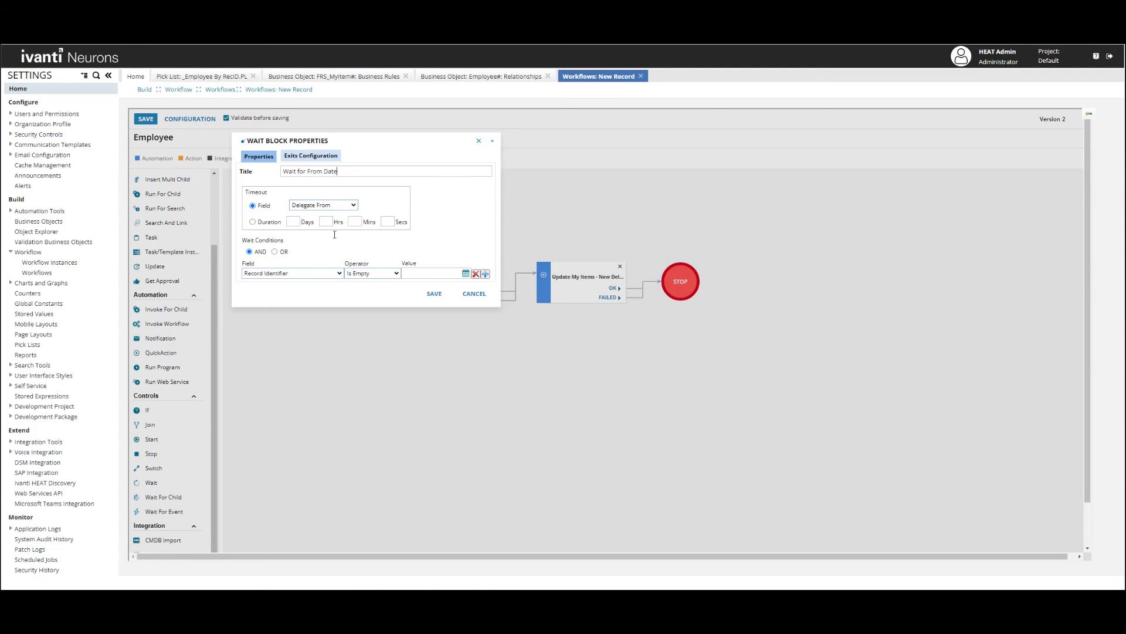
click(434, 294)
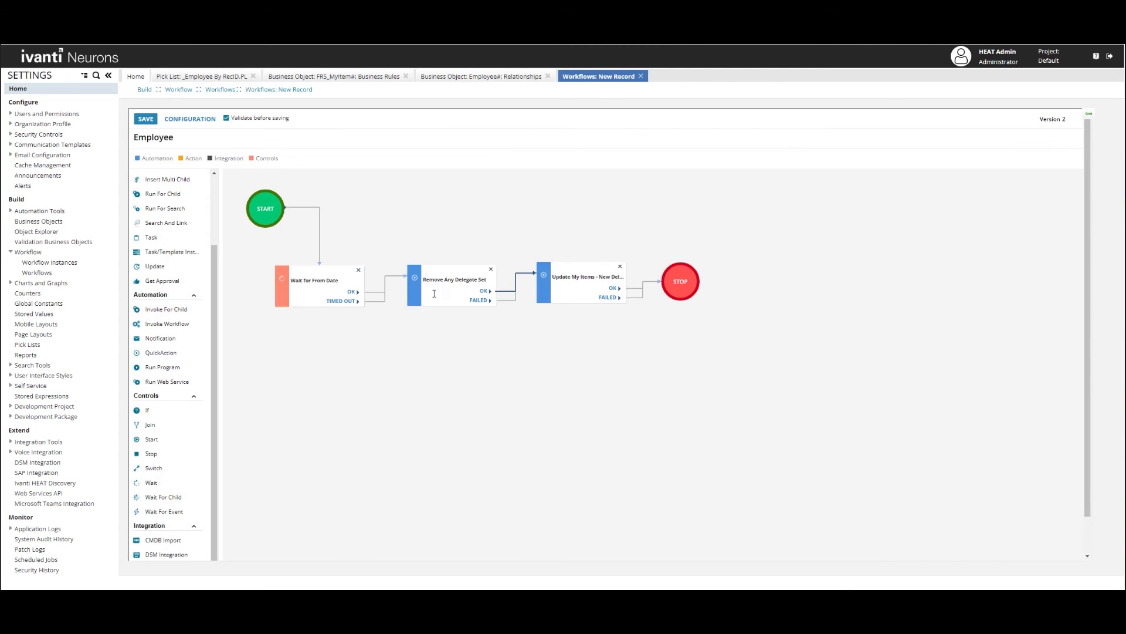
double_click(451, 272)
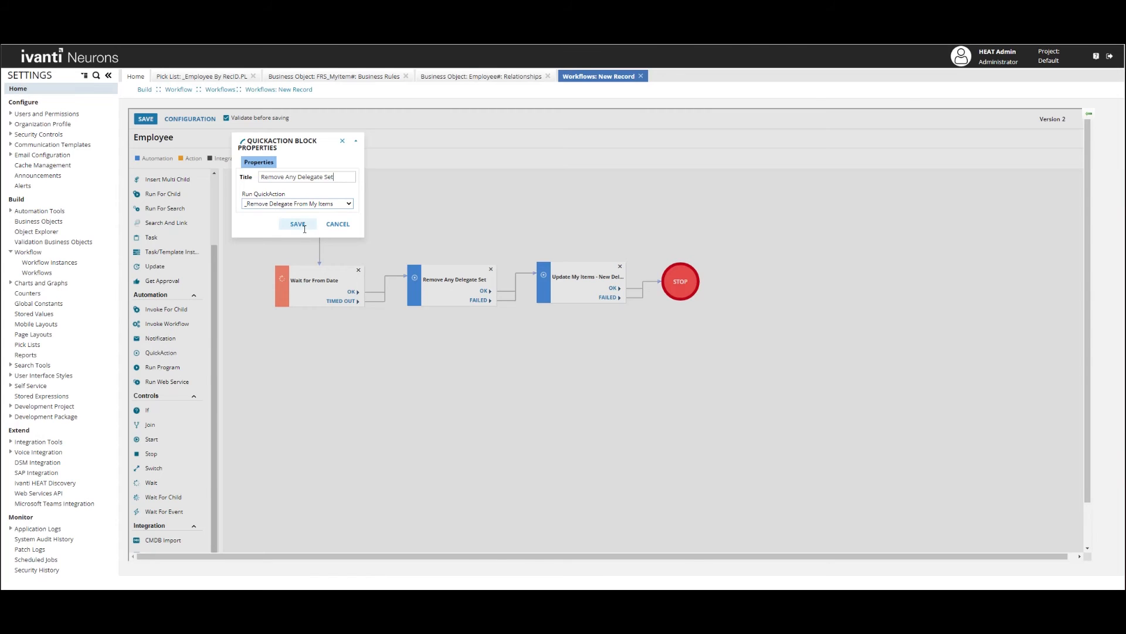
click(299, 224)
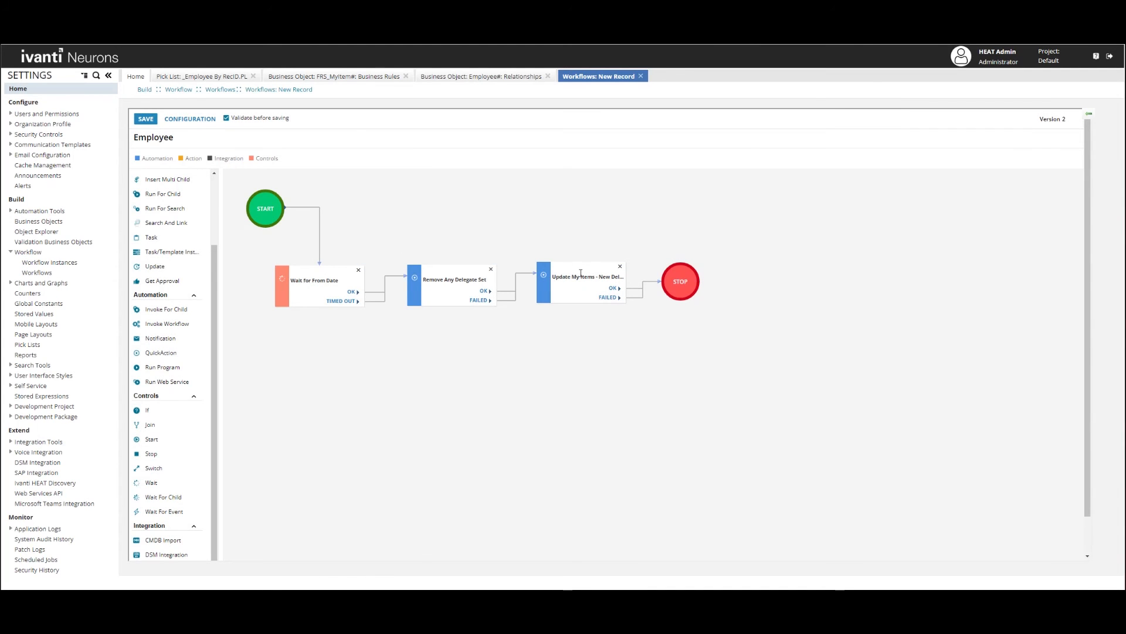
double_click(581, 273)
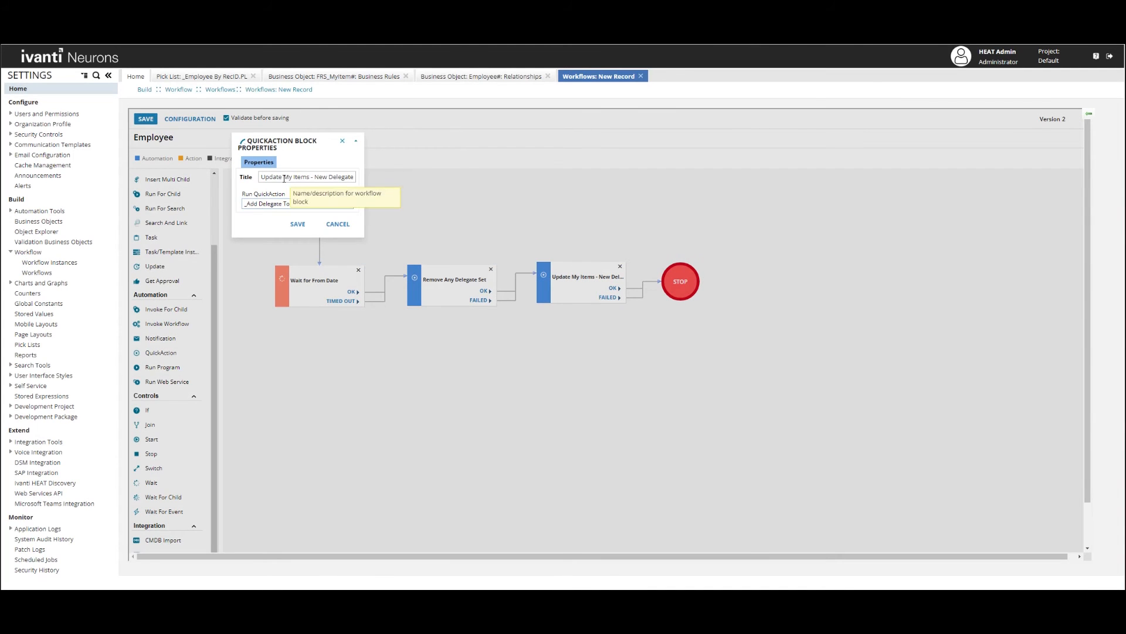
click(298, 224)
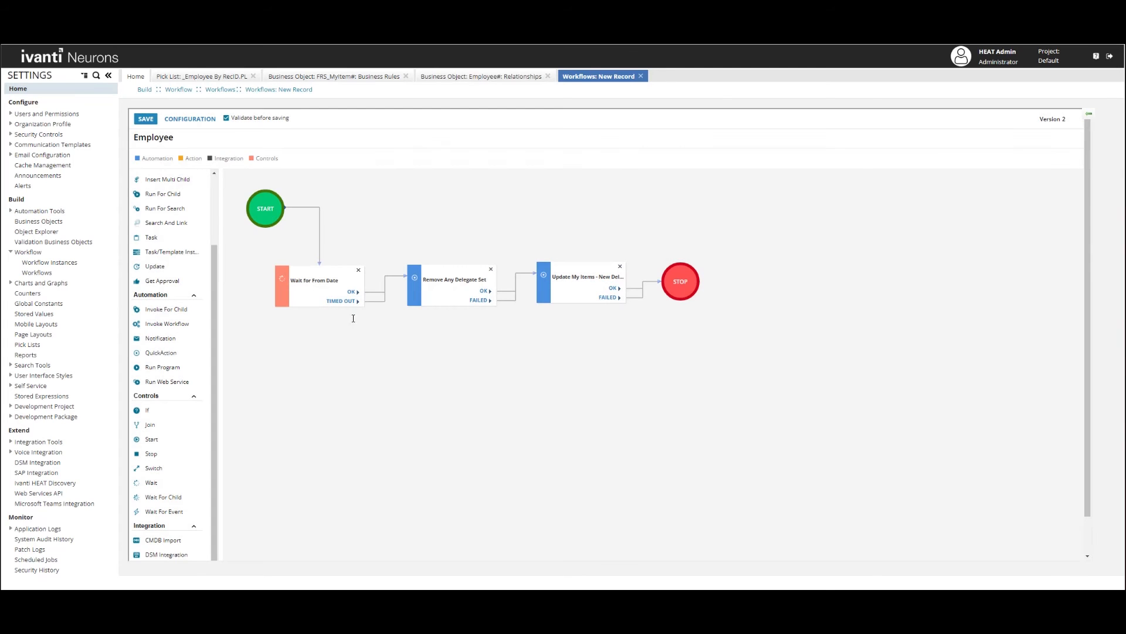
Save the workflow design and publish version 2 as the active version.
click(146, 119)
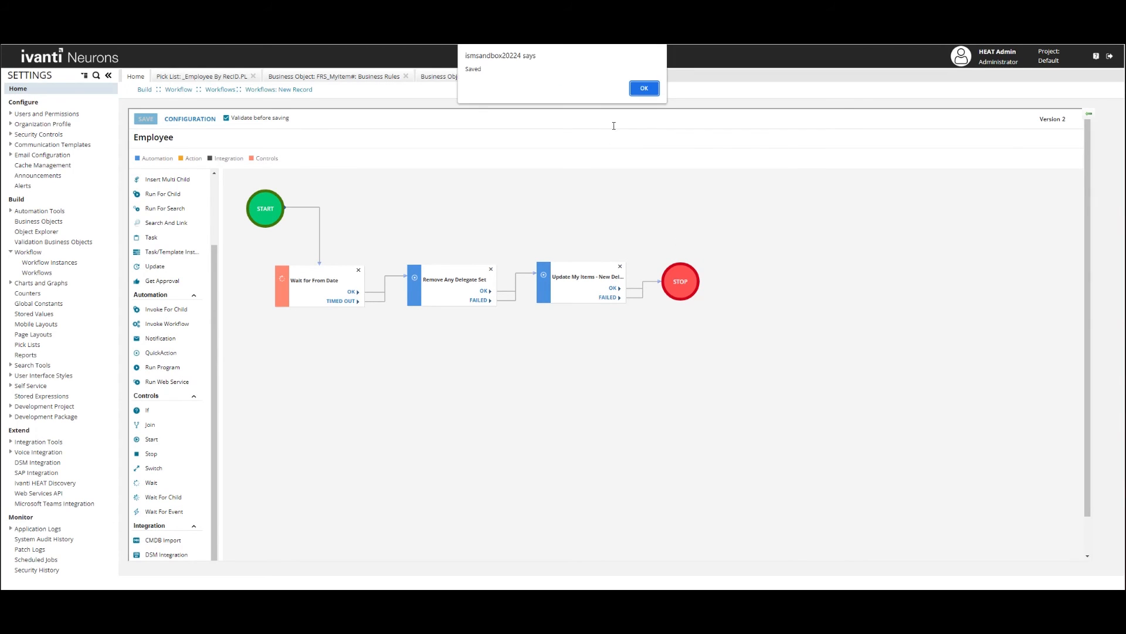
click(638, 89)
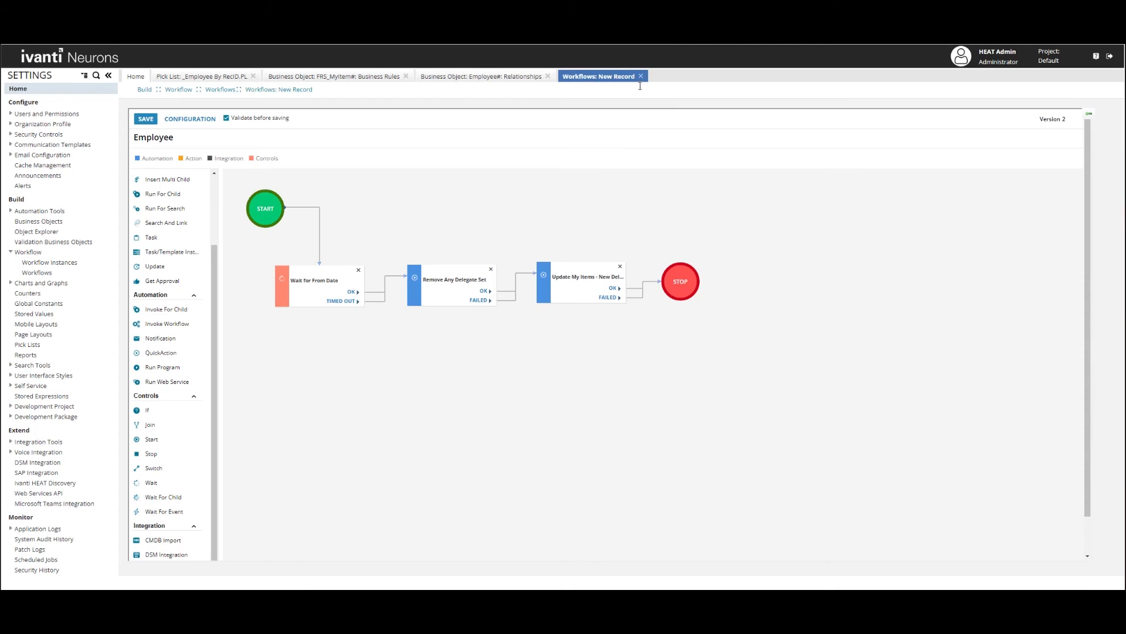
click(1088, 114)
click(619, 245)
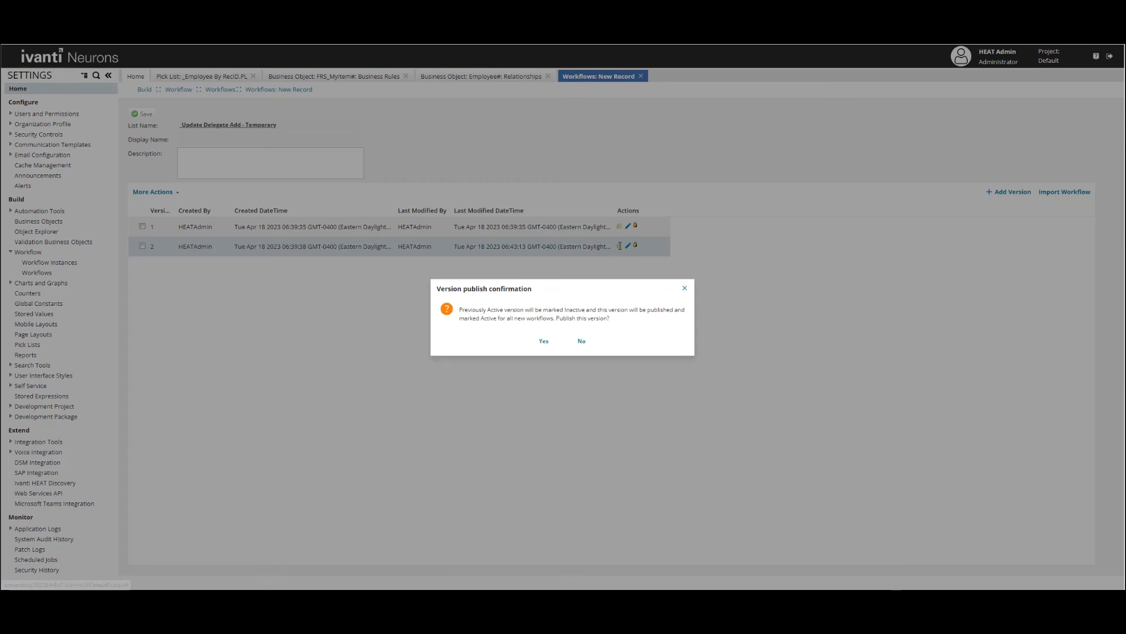
click(542, 340)
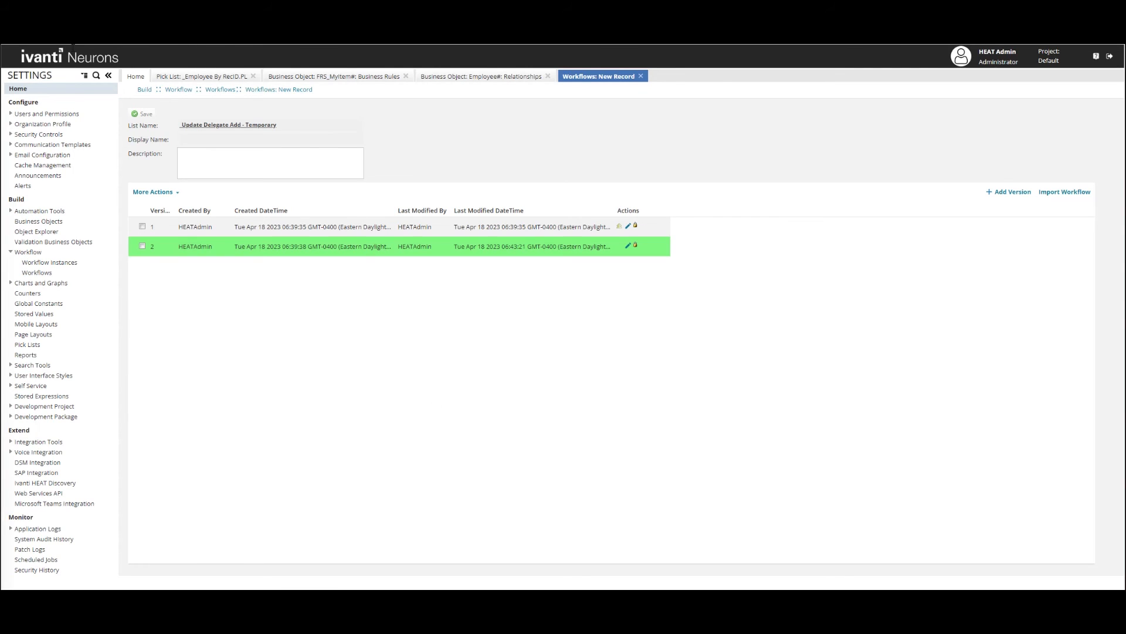
Reload the settings, find the Employee business object and open its business rules.
key(F5)
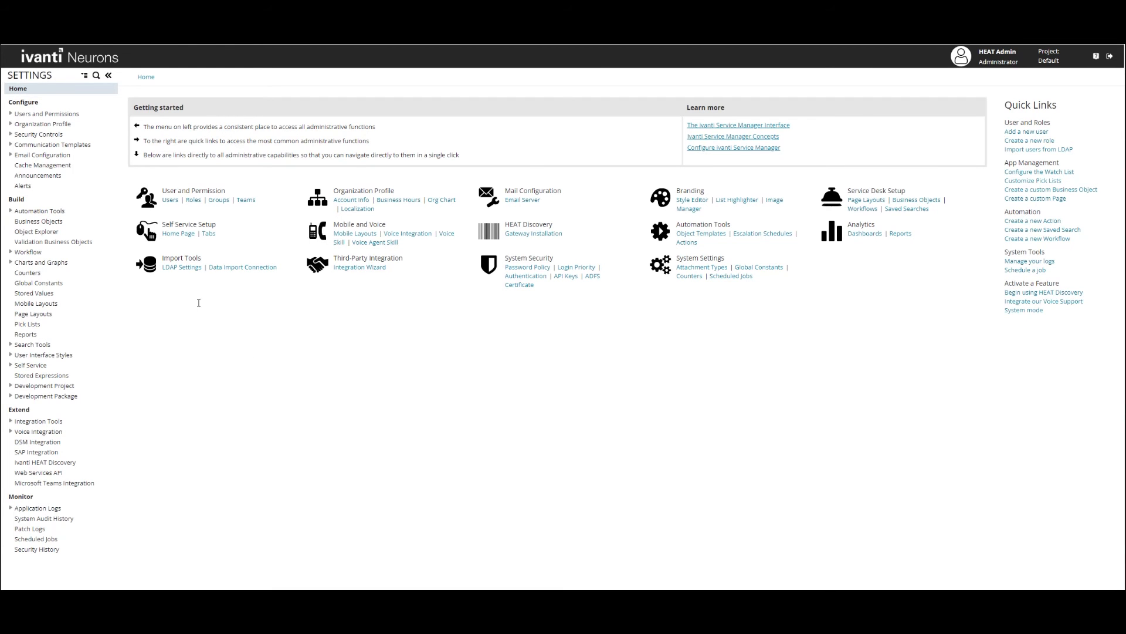
click(68, 221)
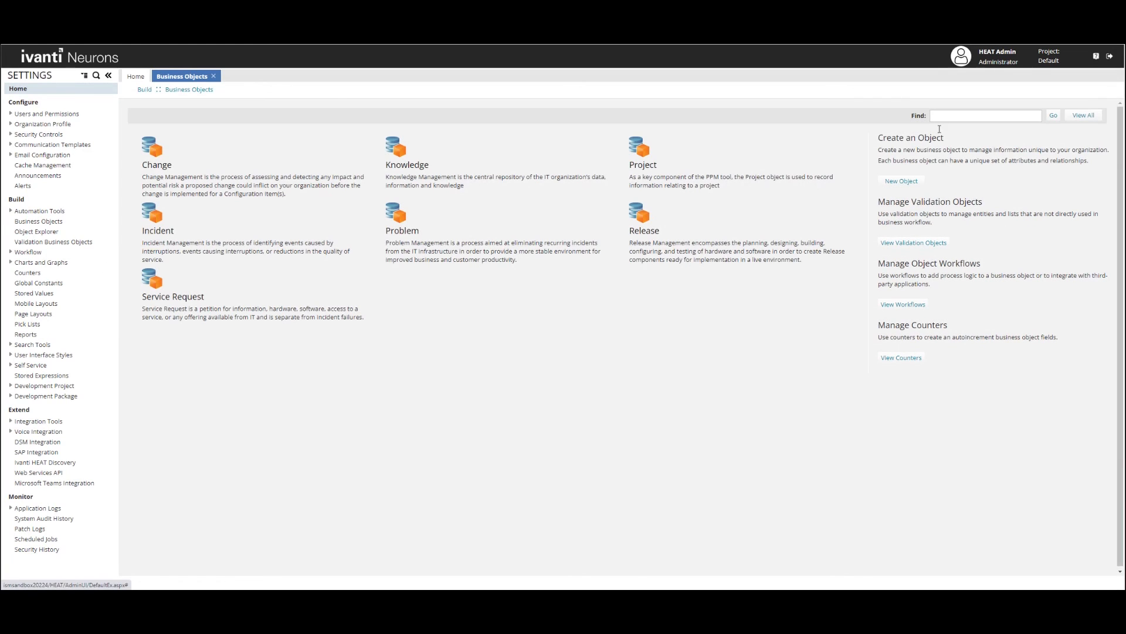
click(943, 116)
text(Empl)
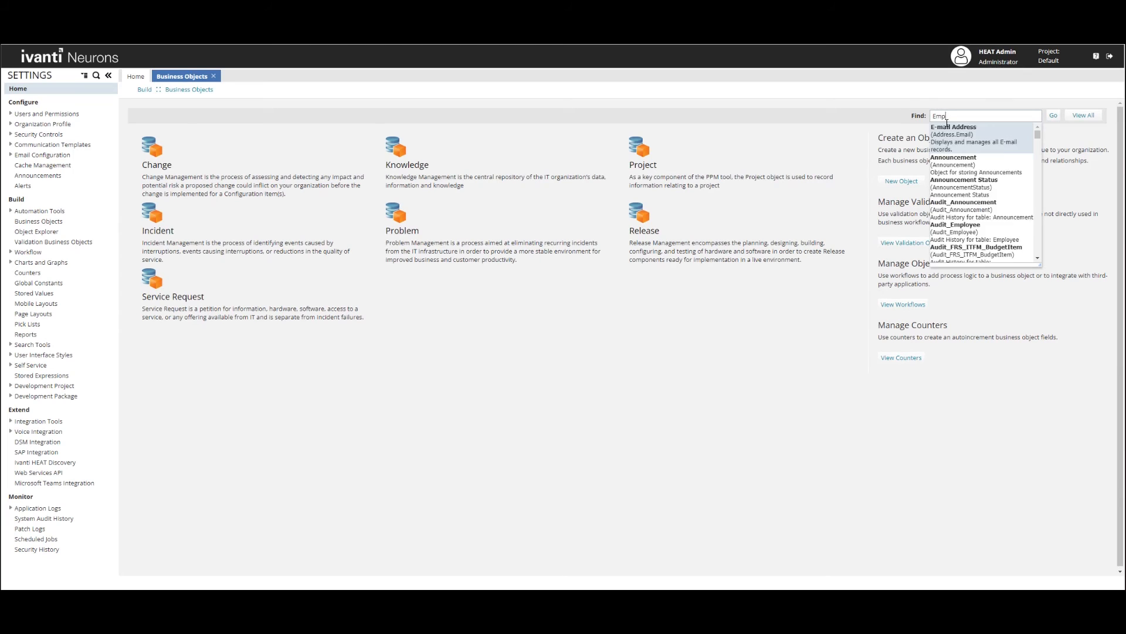
text(oyee)
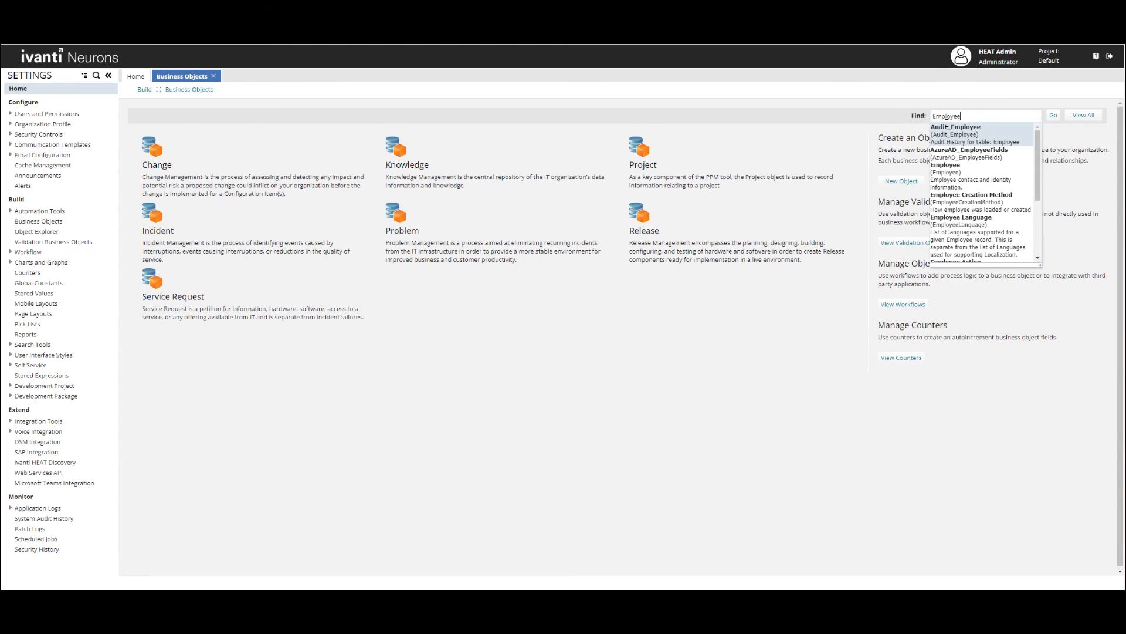
click(945, 169)
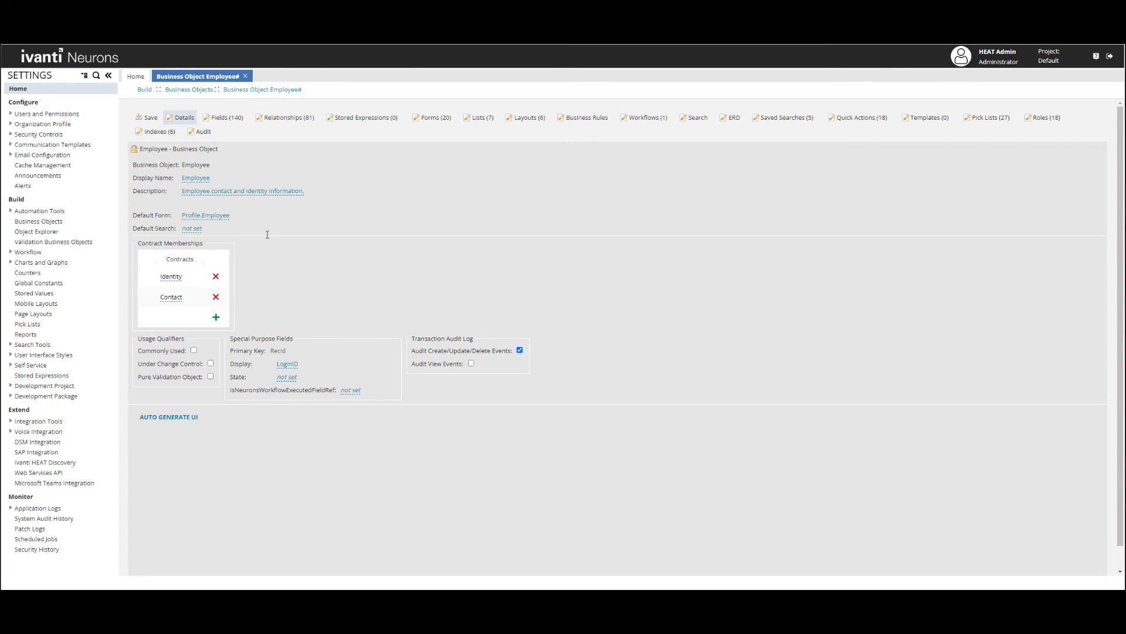
click(587, 117)
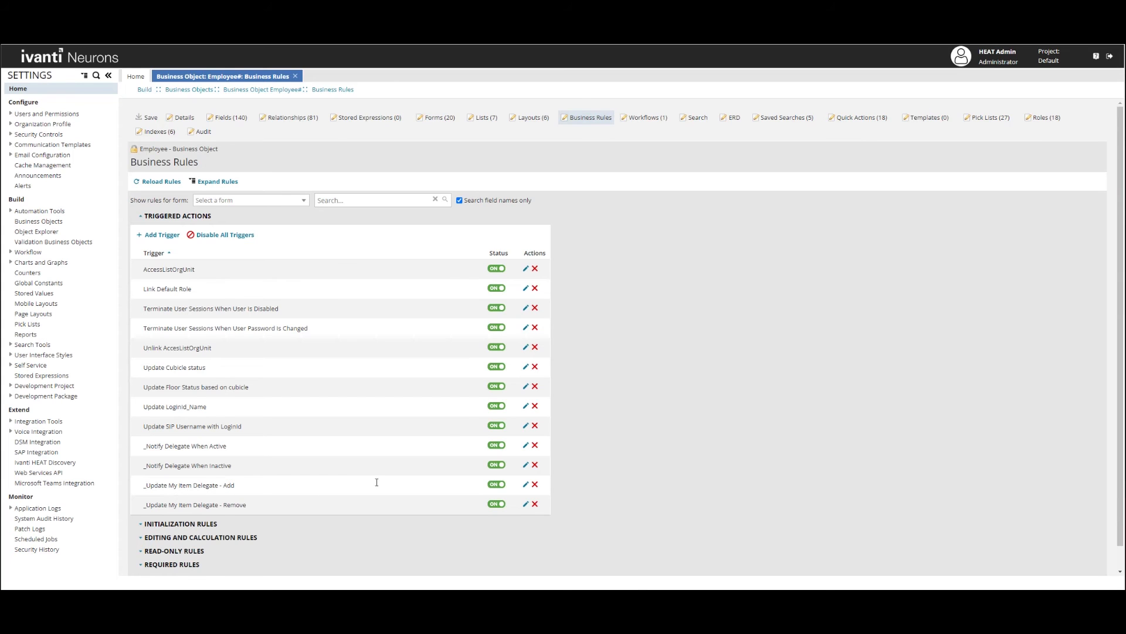
Set the _Update My Item Delegate - Add trigger to use a copy of the existing _Add Delegate To My Items action and save it.
click(526, 482)
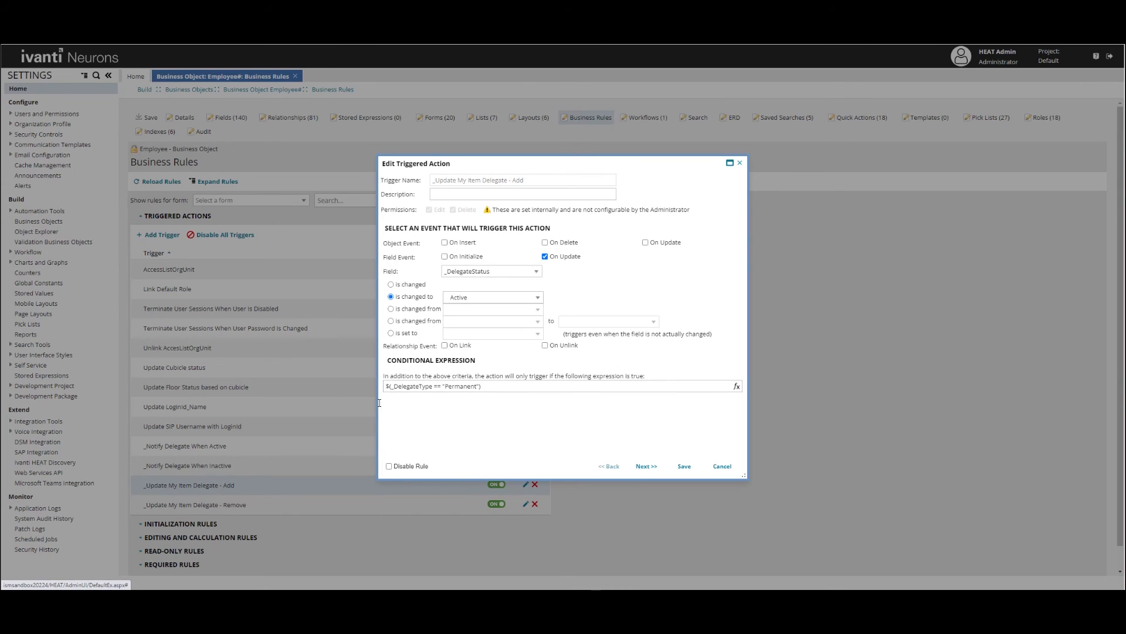
click(645, 466)
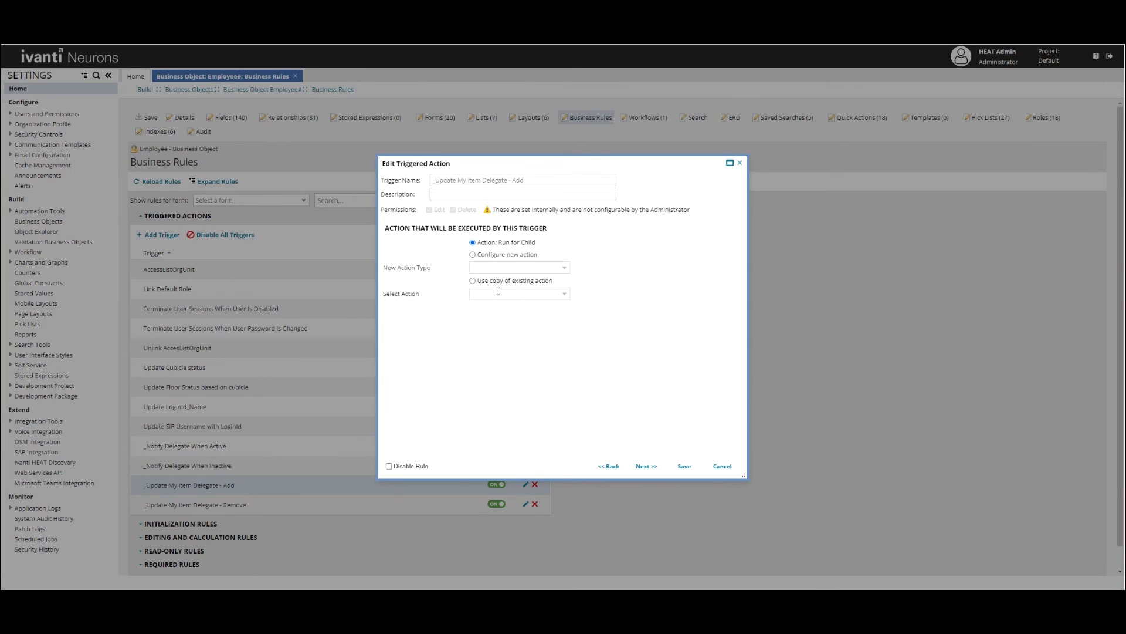
click(473, 281)
click(563, 294)
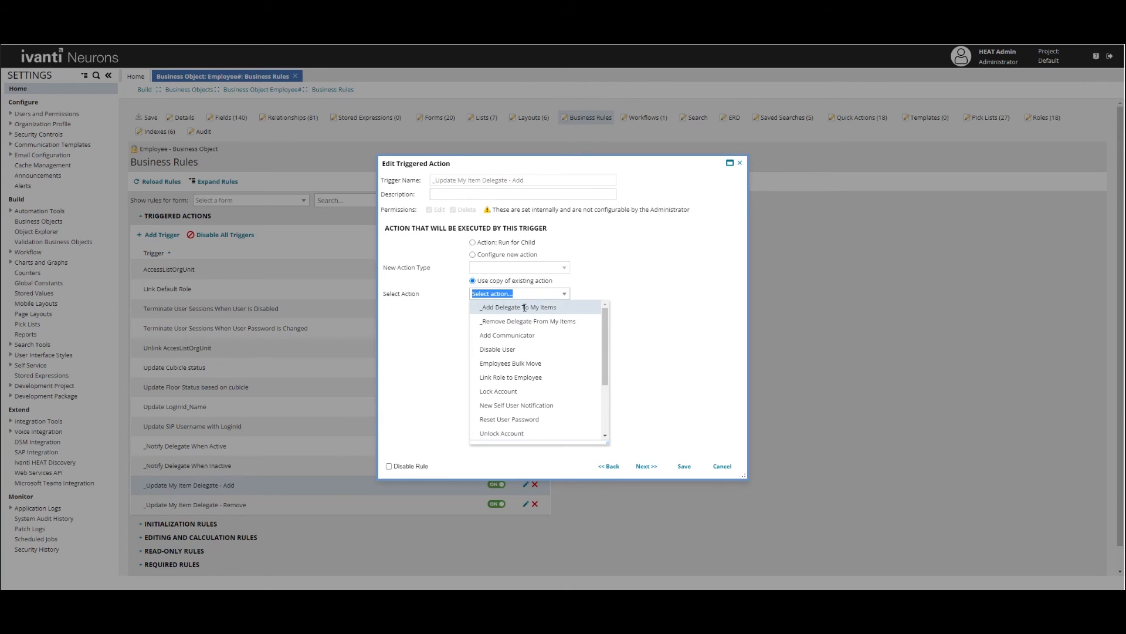
click(609, 278)
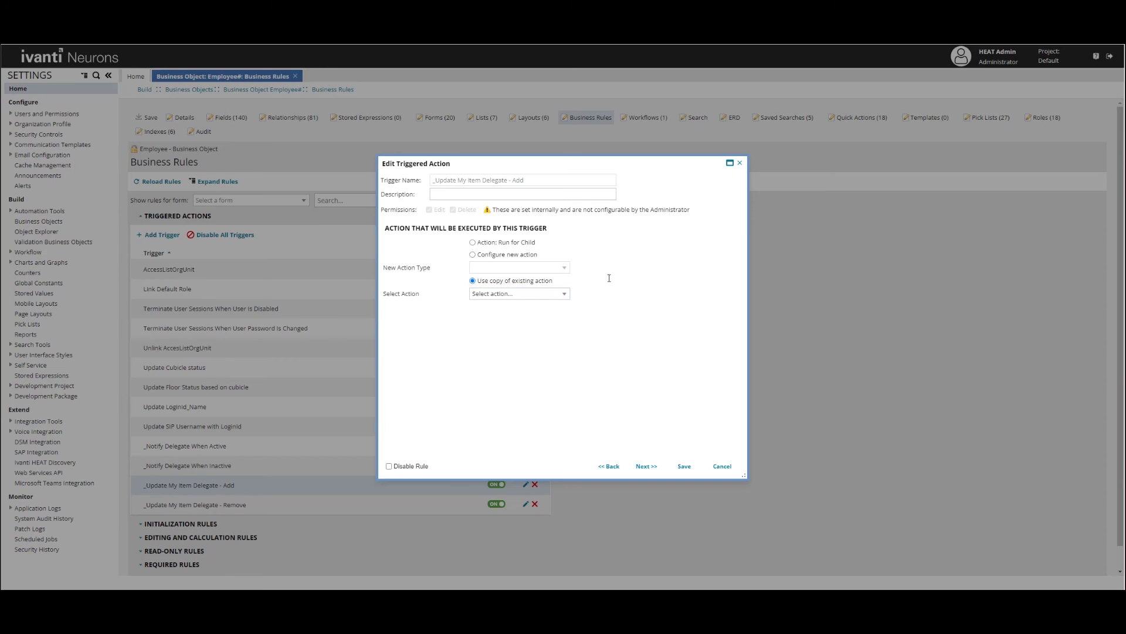
click(559, 294)
click(534, 305)
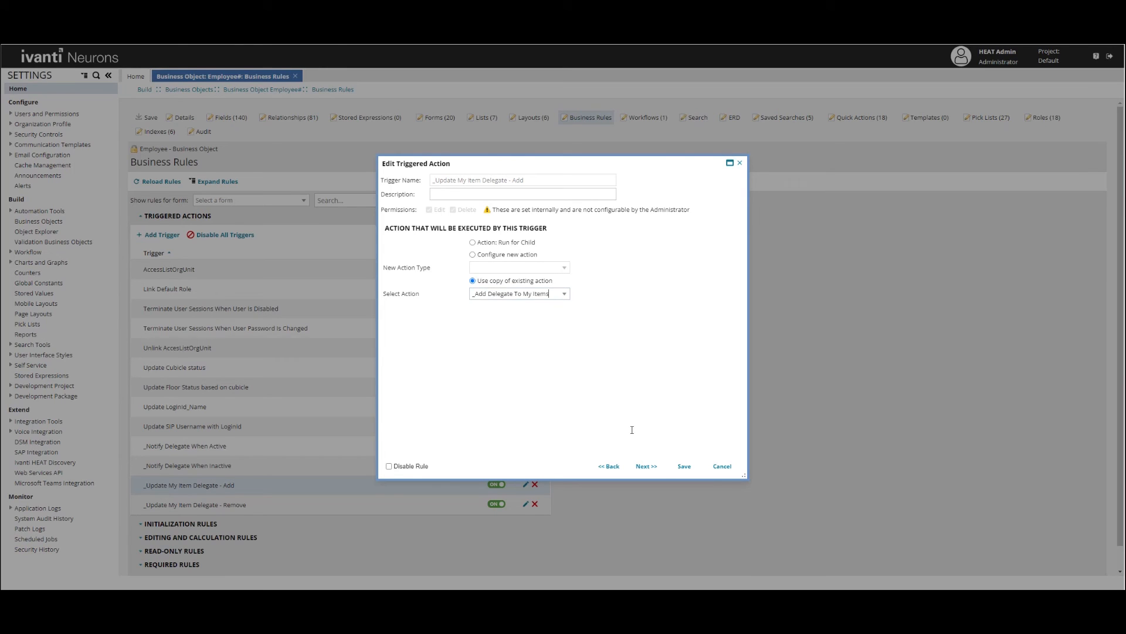
click(646, 467)
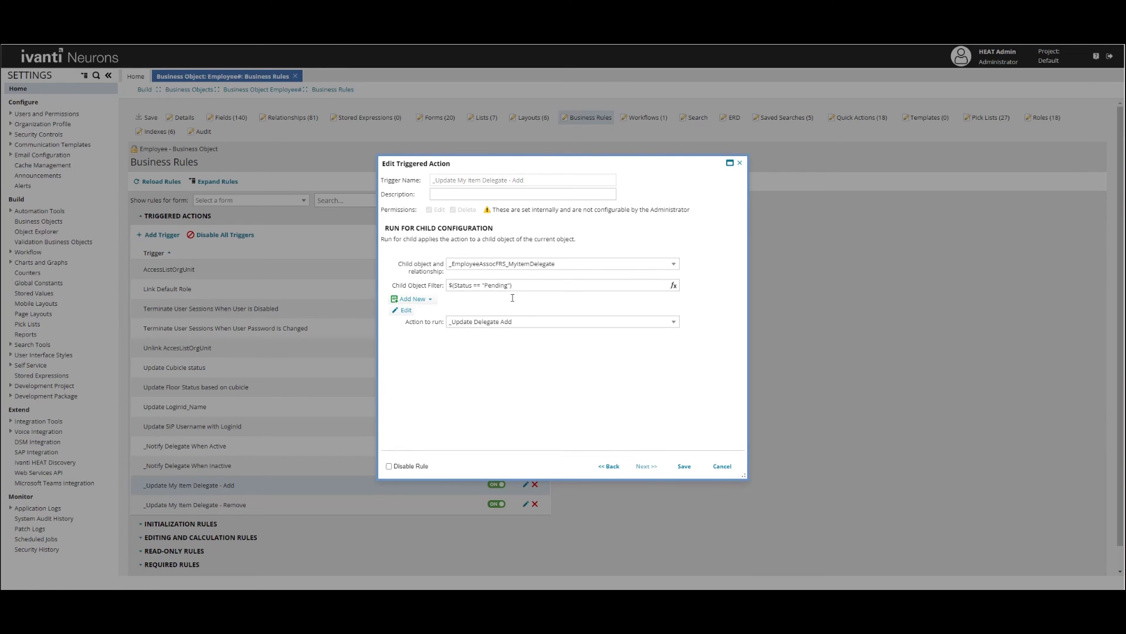
click(684, 467)
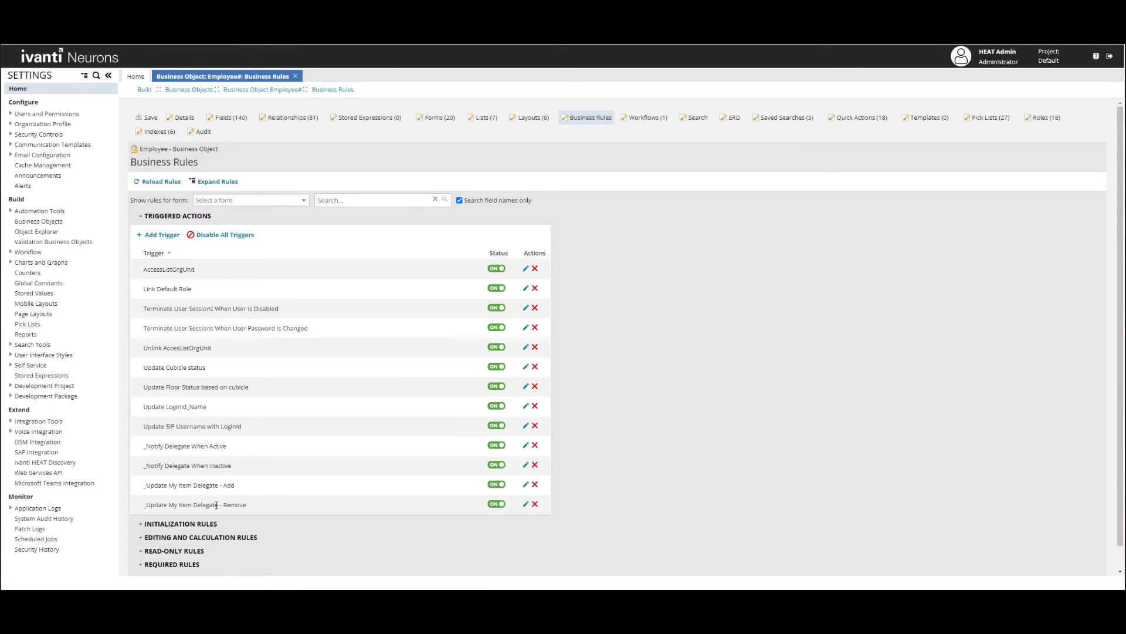
Review the event and Run for Child action of the _Update My Item Delegate - Remove trigger, keeping its current action.
click(526, 504)
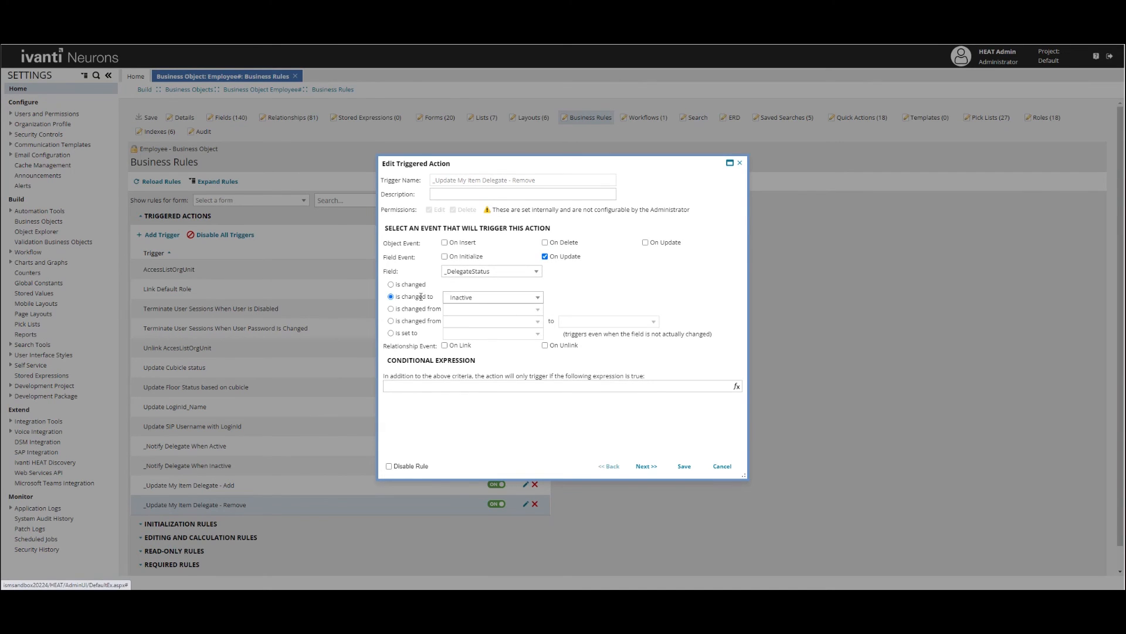
click(645, 466)
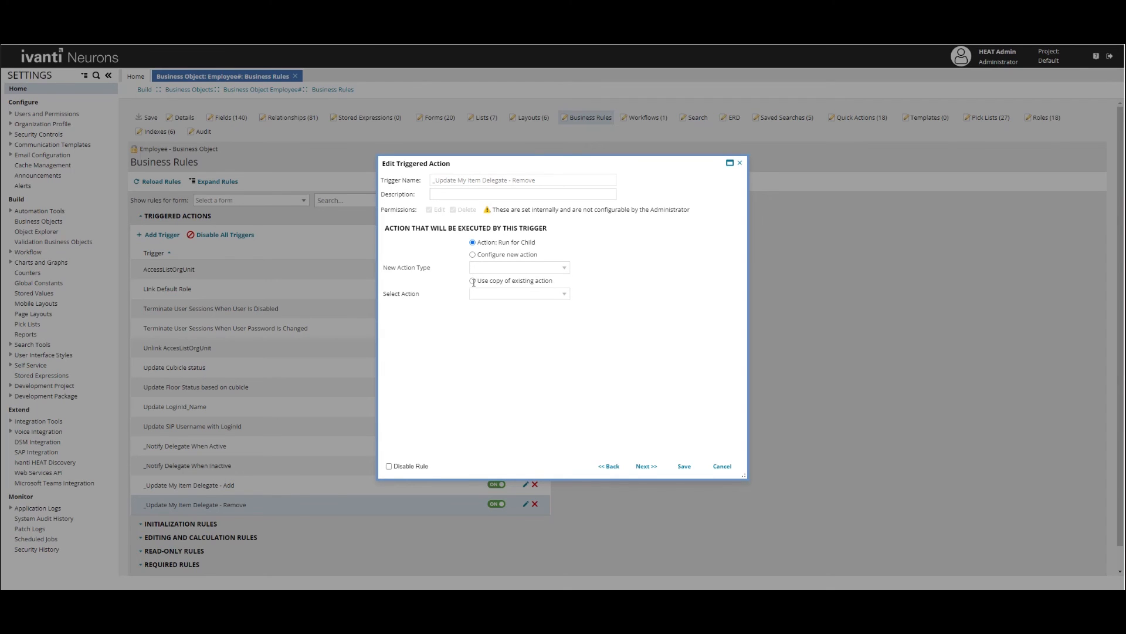
click(473, 281)
click(564, 294)
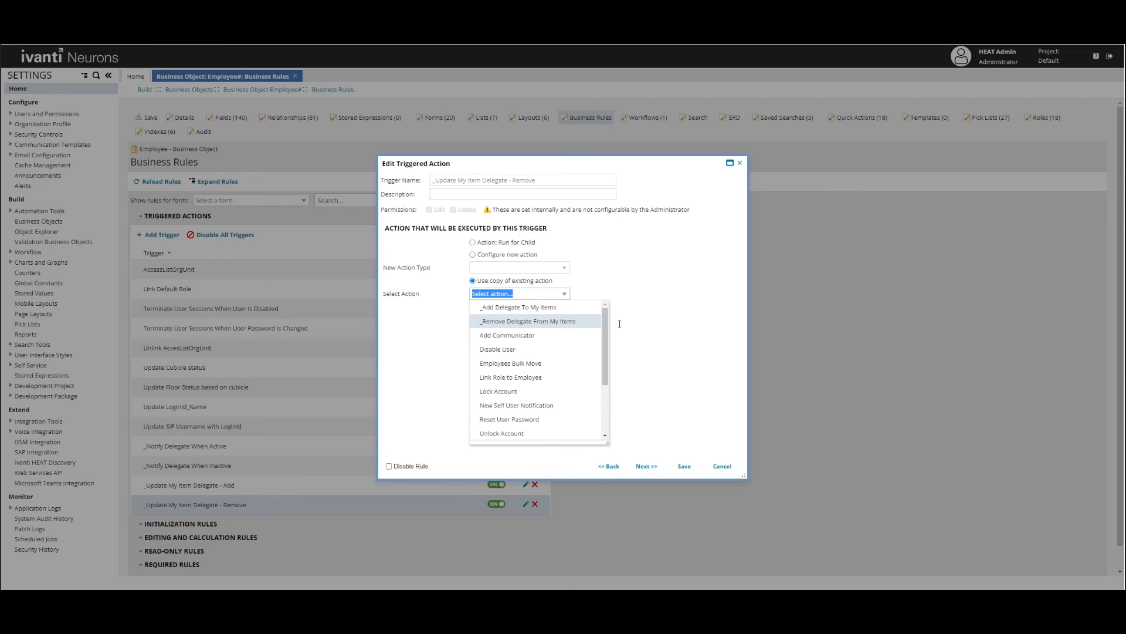
click(473, 242)
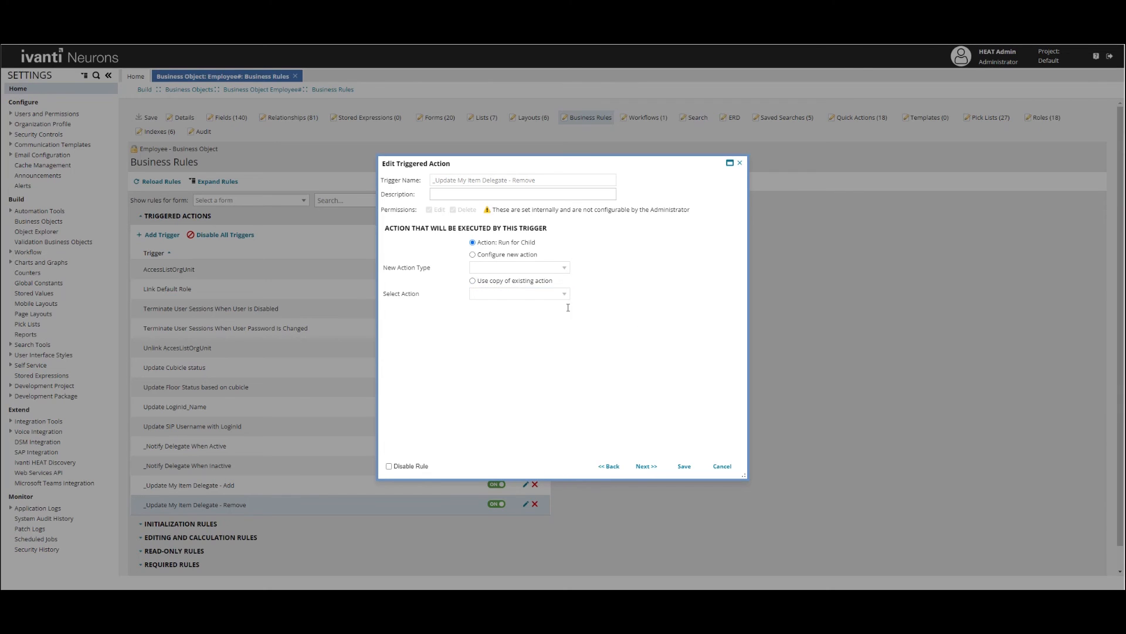
click(646, 466)
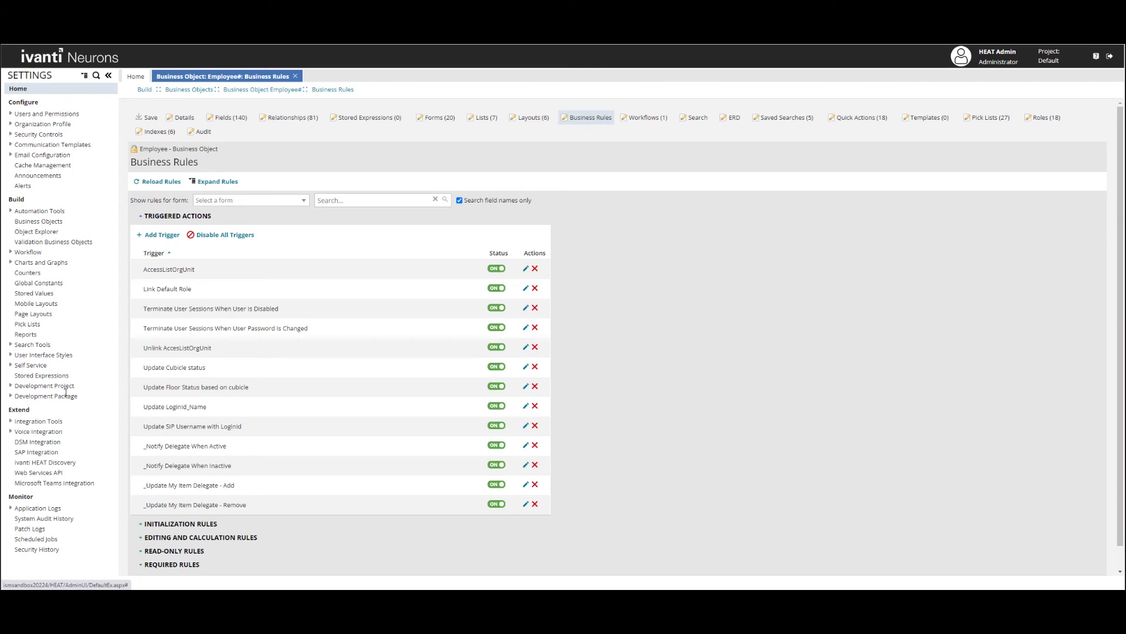
Start a new saved search for the Employee object with three condition rows joined by AND.
click(12, 344)
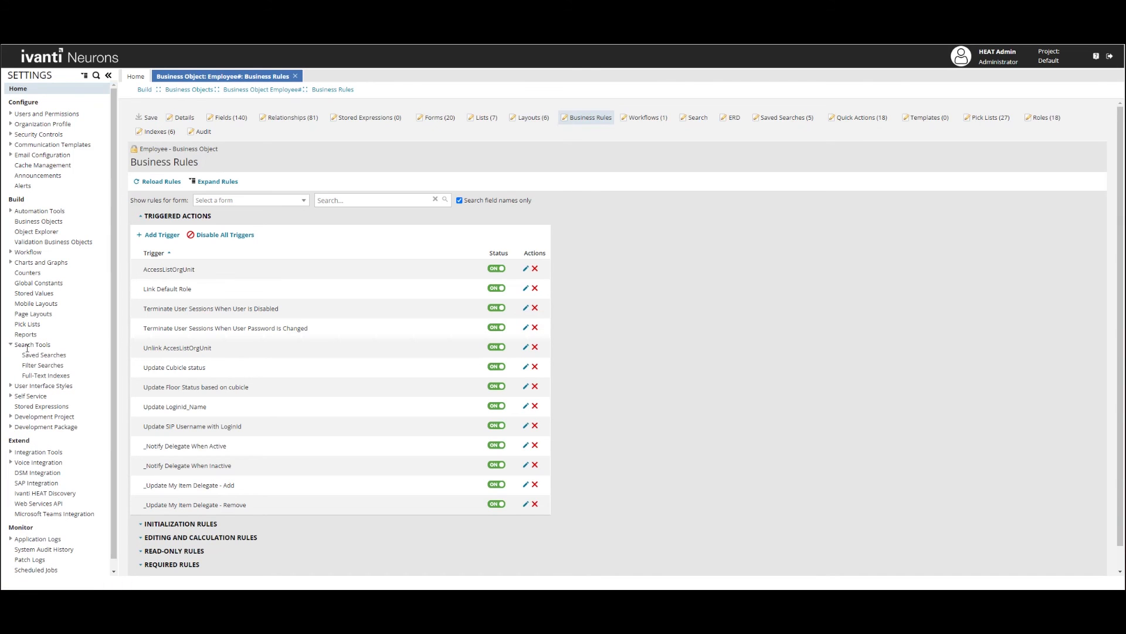
click(71, 354)
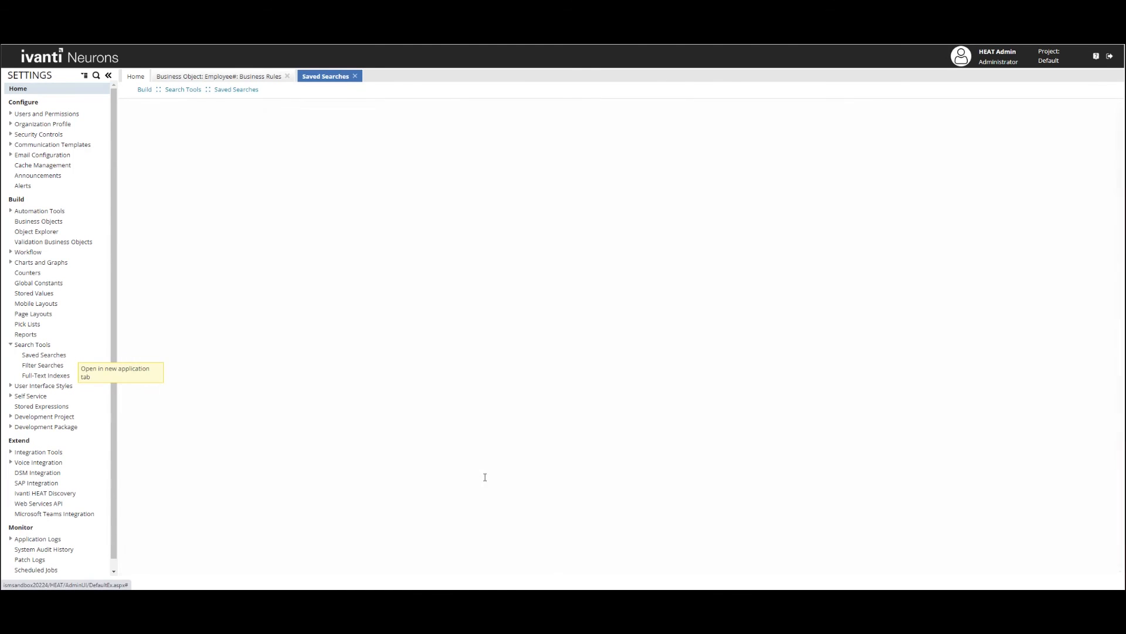
click(650, 564)
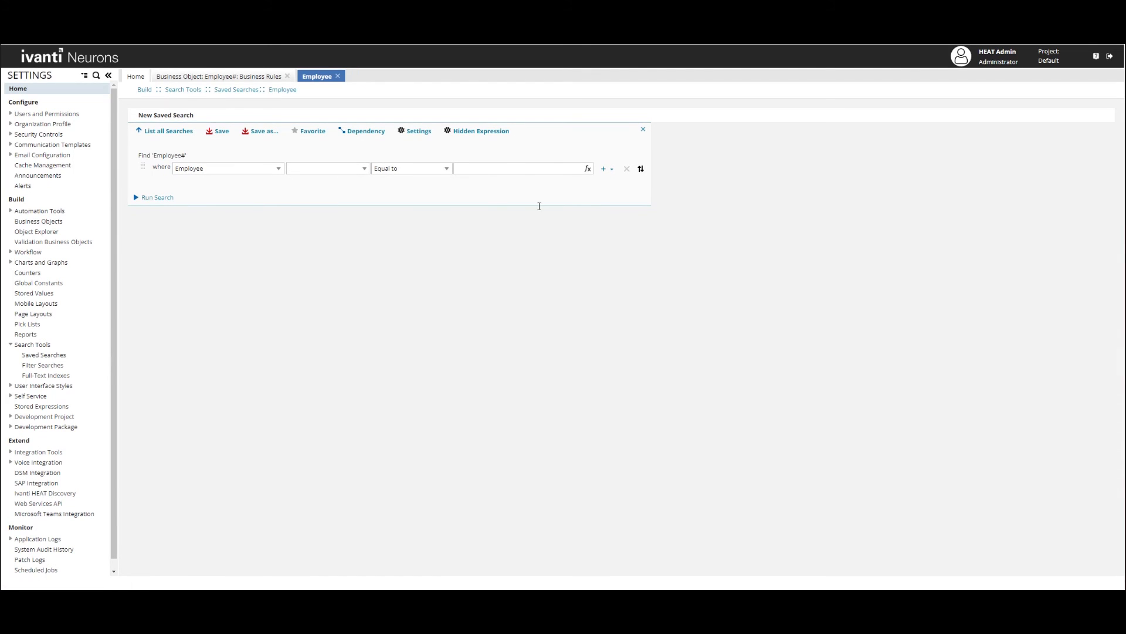
click(610, 169)
click(613, 182)
click(610, 185)
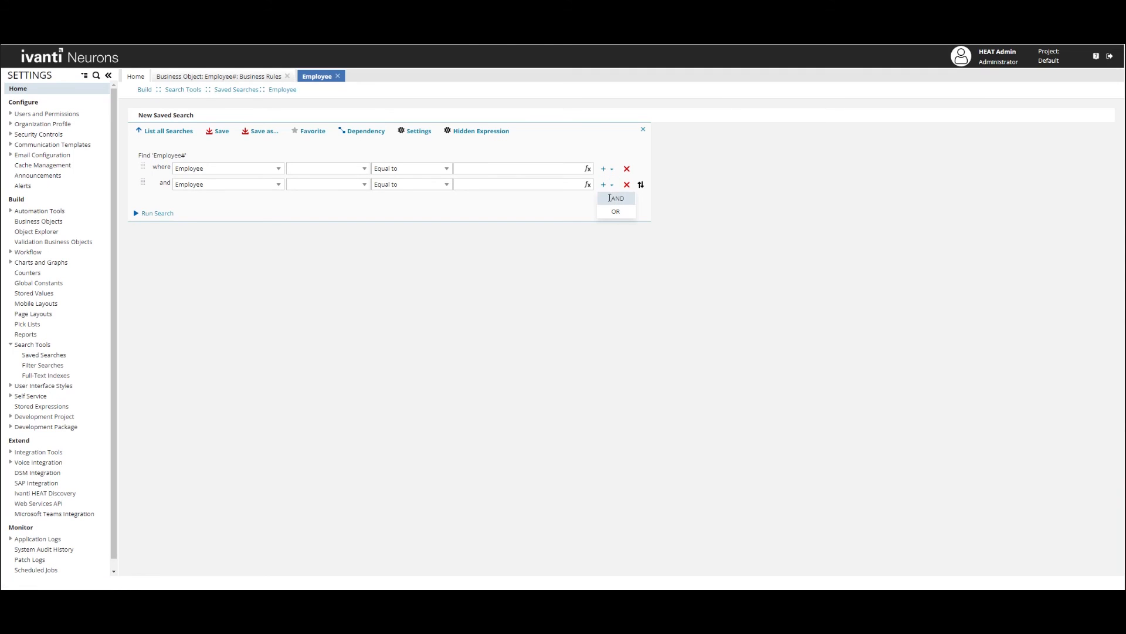
click(608, 199)
Set the fields of the three search conditions to _DelegateStatus, _DelegateType and _DelegateTo.
click(359, 171)
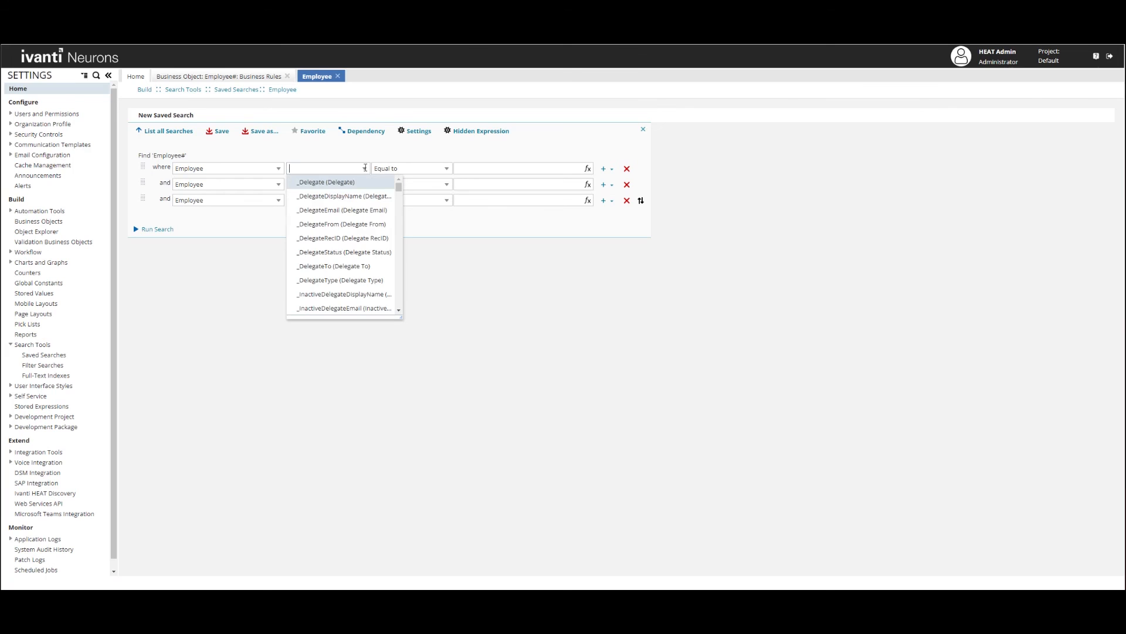
click(346, 251)
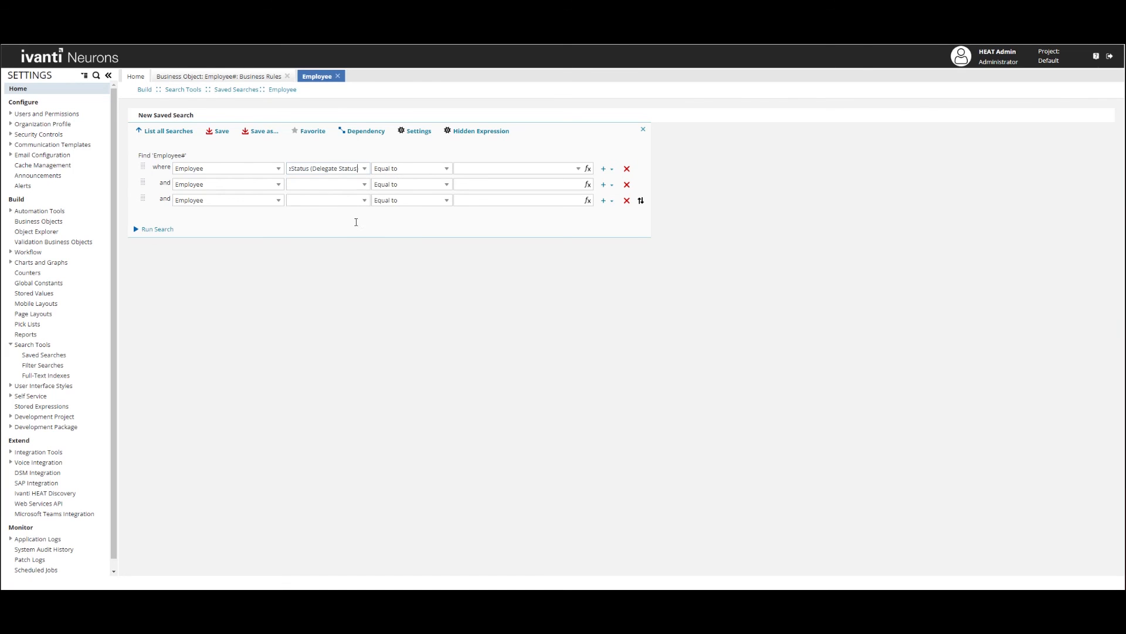
click(364, 184)
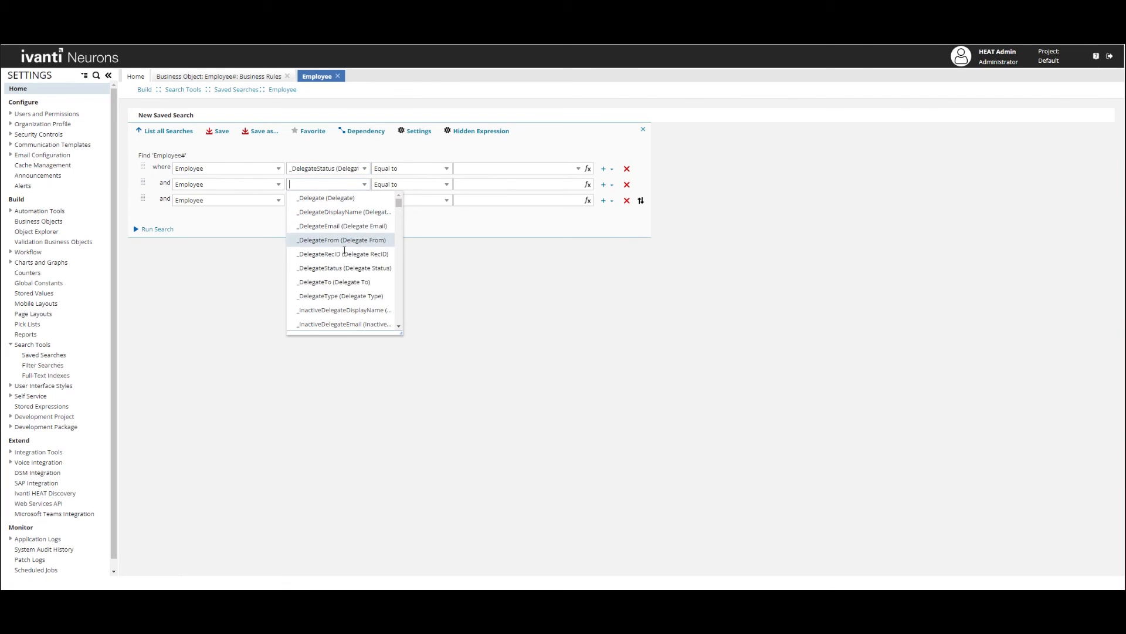
click(334, 296)
click(364, 200)
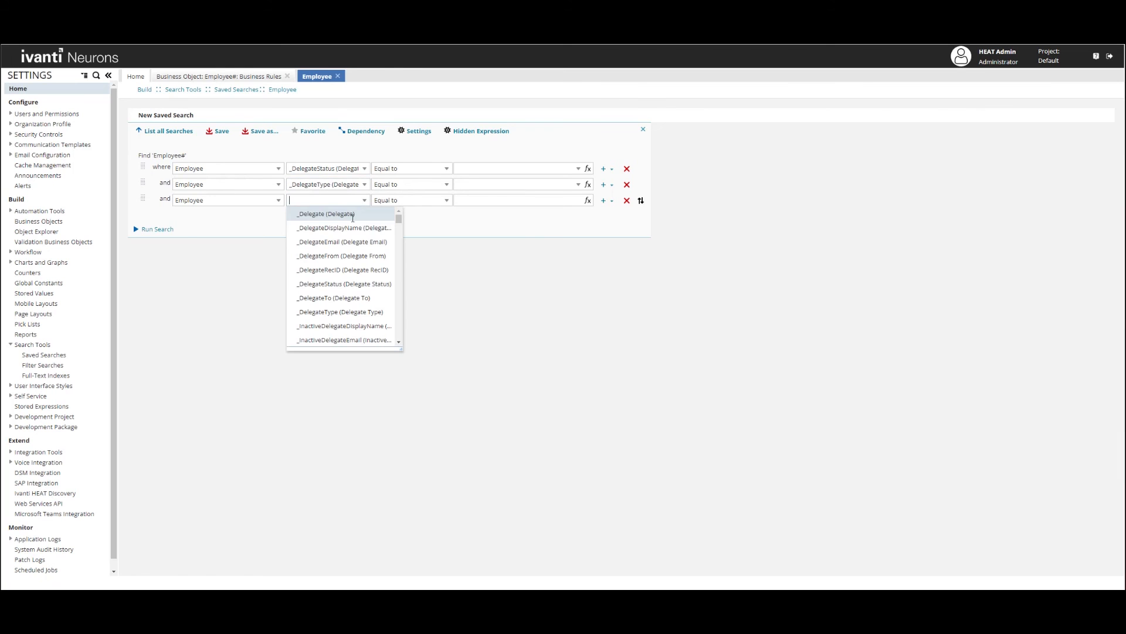
click(334, 299)
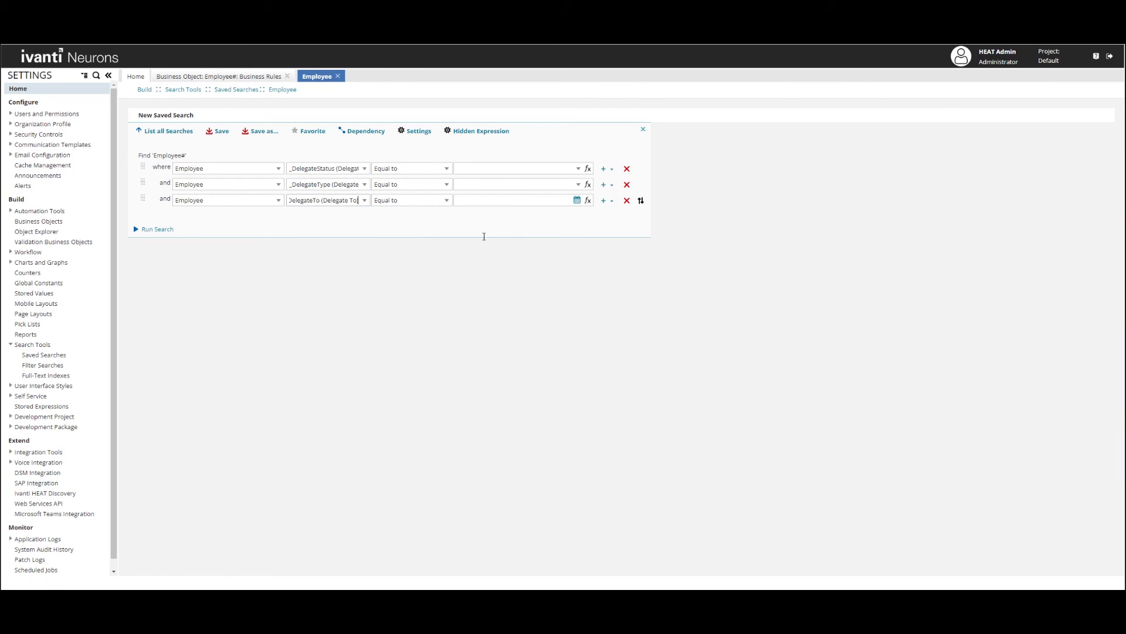
Set the Delegate Status condition to Active and the Delegate Type condition to Temporary.
click(578, 168)
click(516, 182)
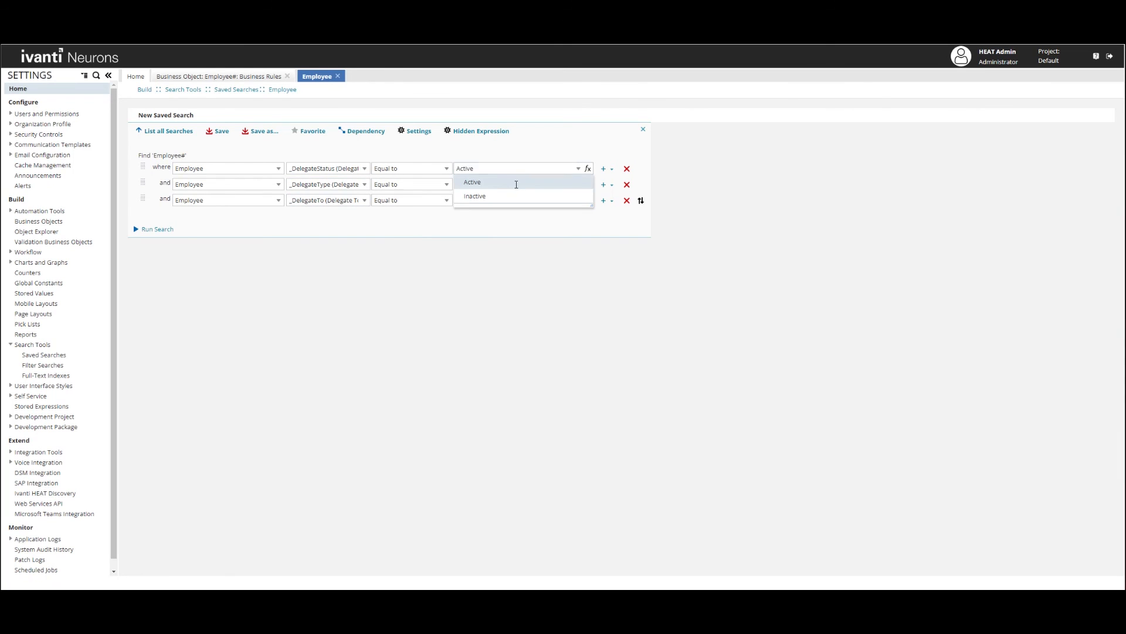
click(537, 183)
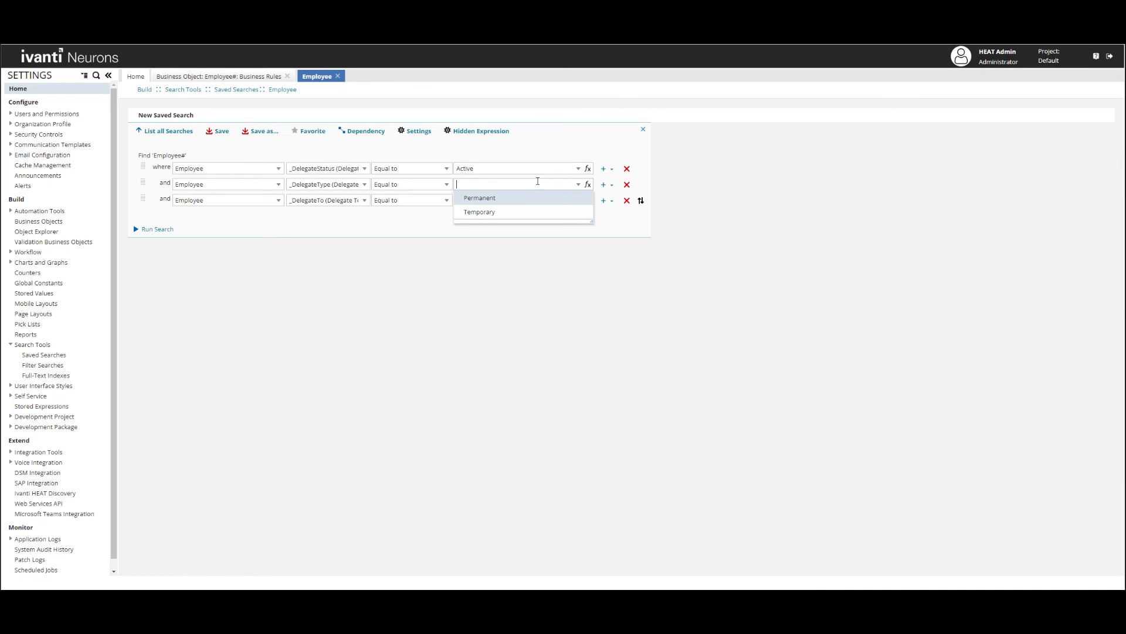
click(502, 212)
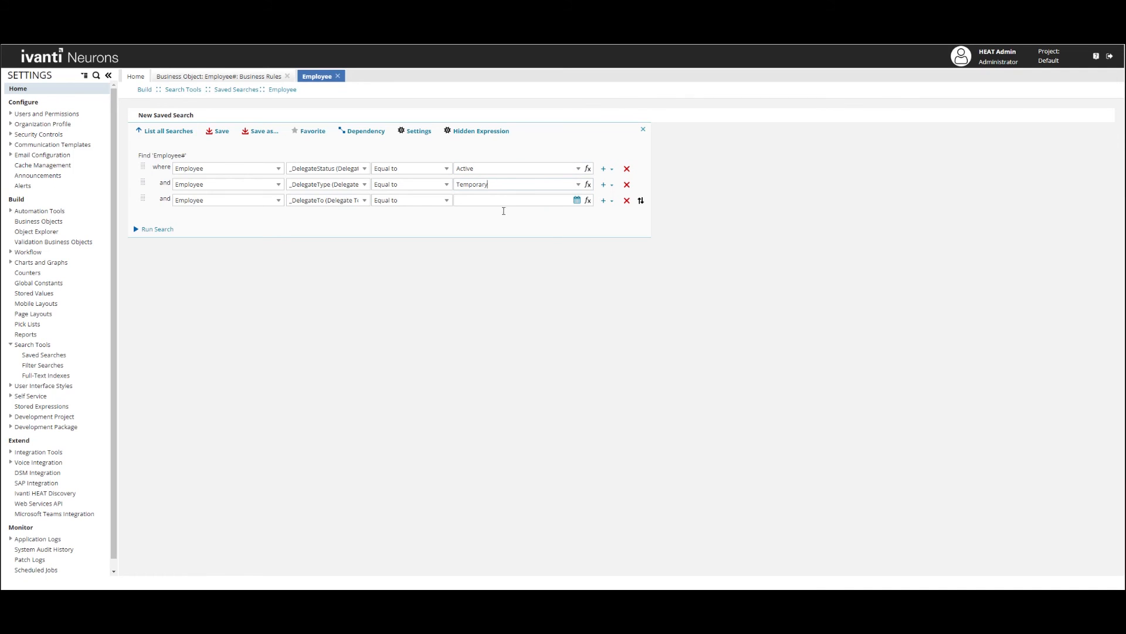
Set the Delegate To condition's value to the expression $(CurrentDate()) using the CurrentDate date function.
click(589, 201)
click(682, 247)
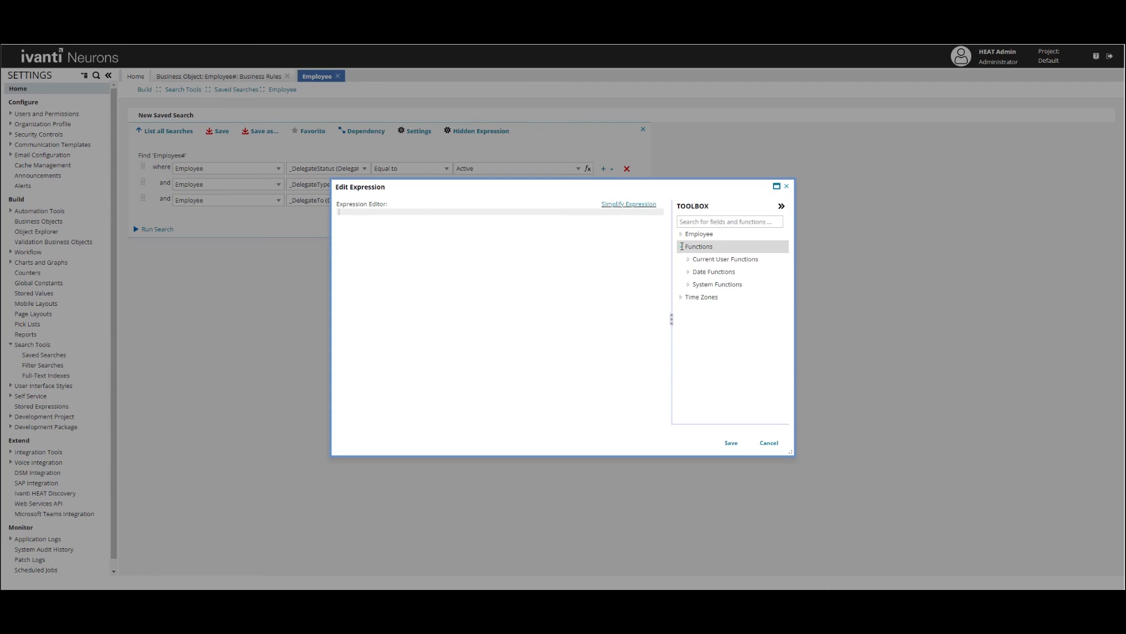
click(687, 271)
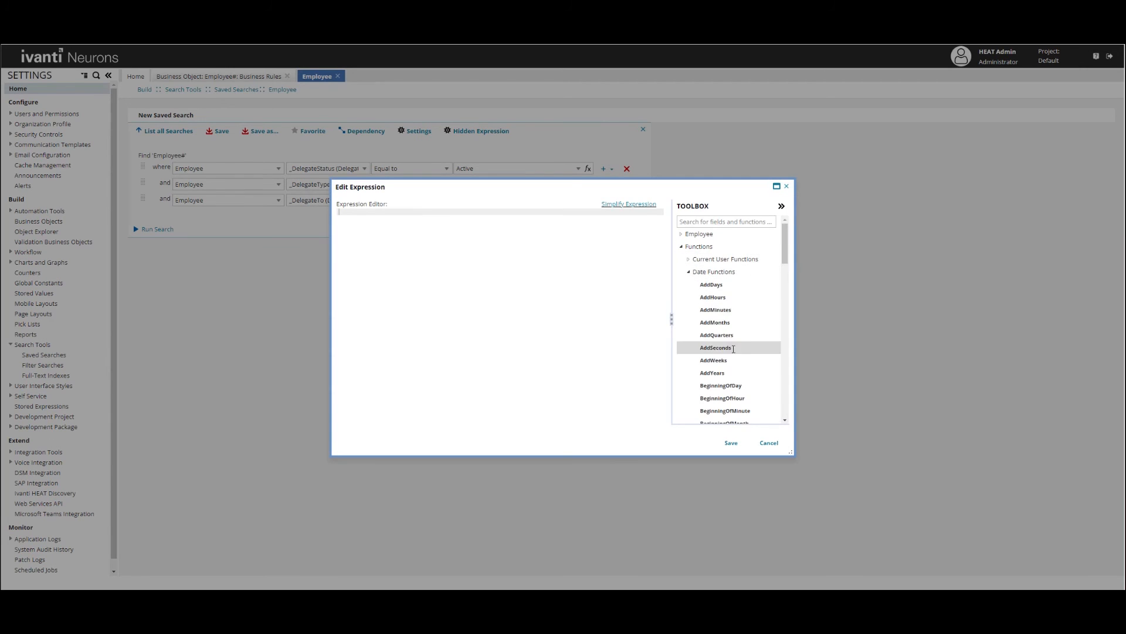
scroll(730, 352, down, 5)
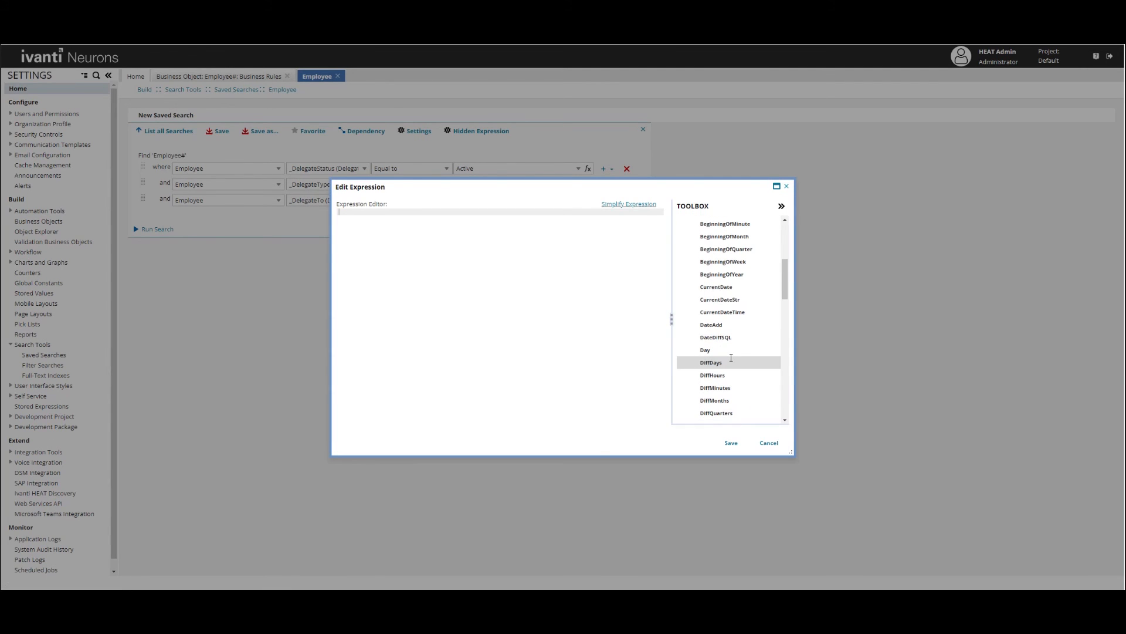
double_click(718, 288)
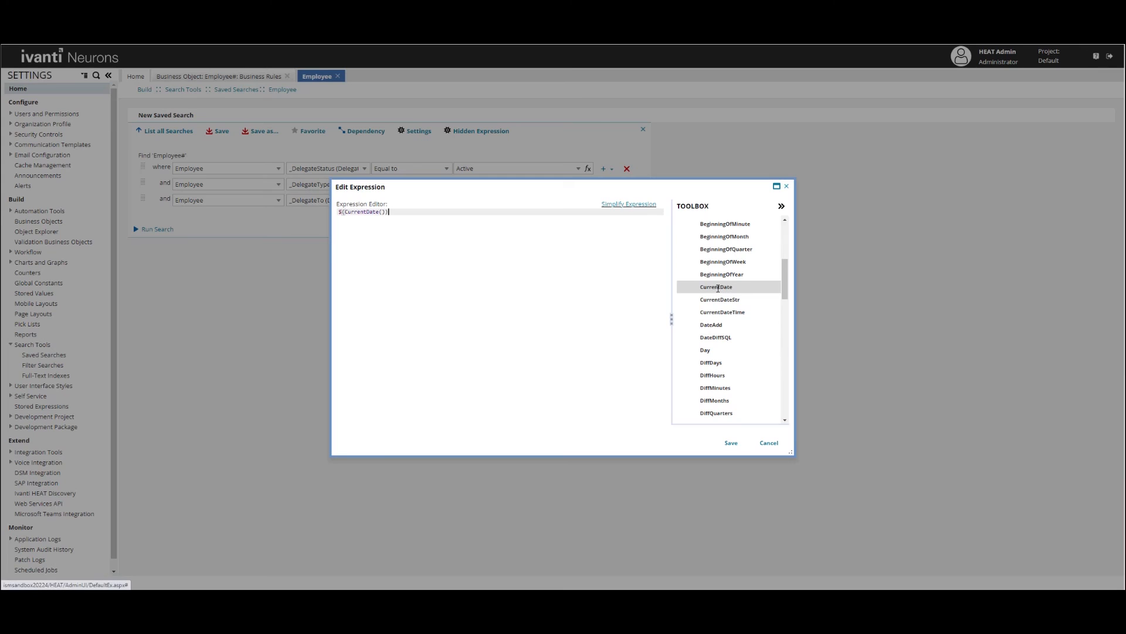
click(730, 442)
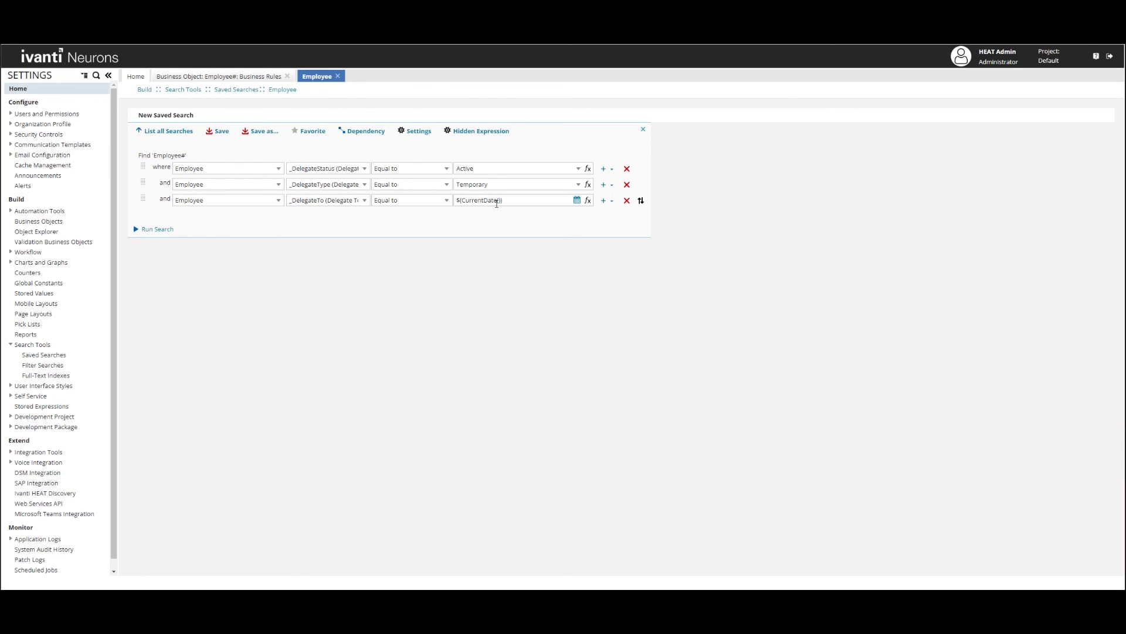
Save the Employee search under the name "_Delegate Temporary Ends Today".
click(219, 131)
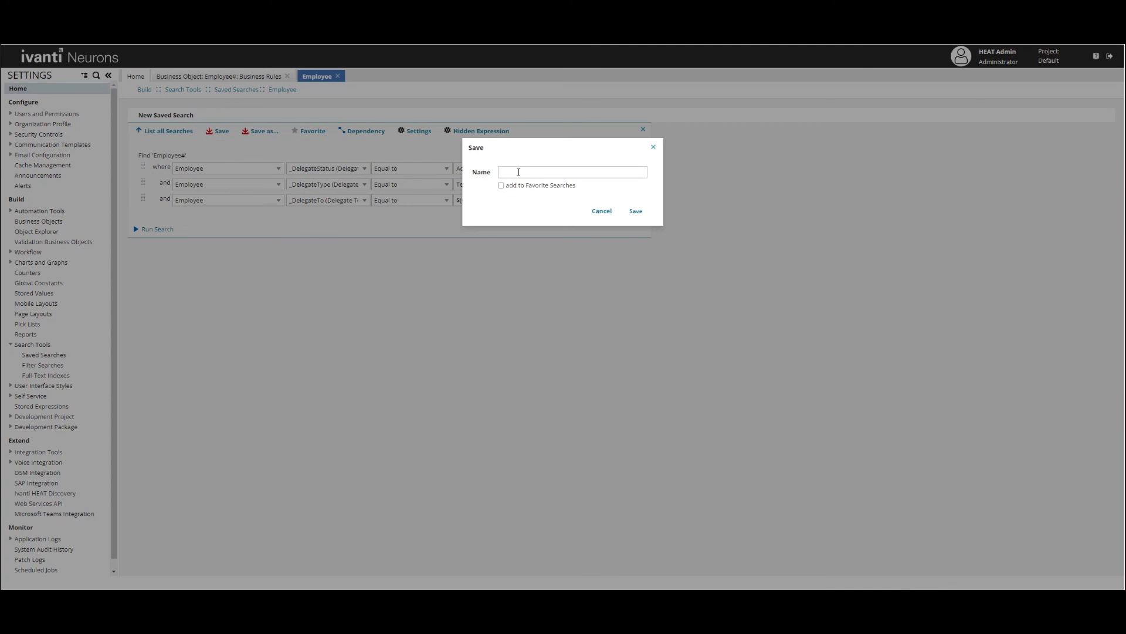
text(_Delegate Temporary Ends Today)
click(636, 211)
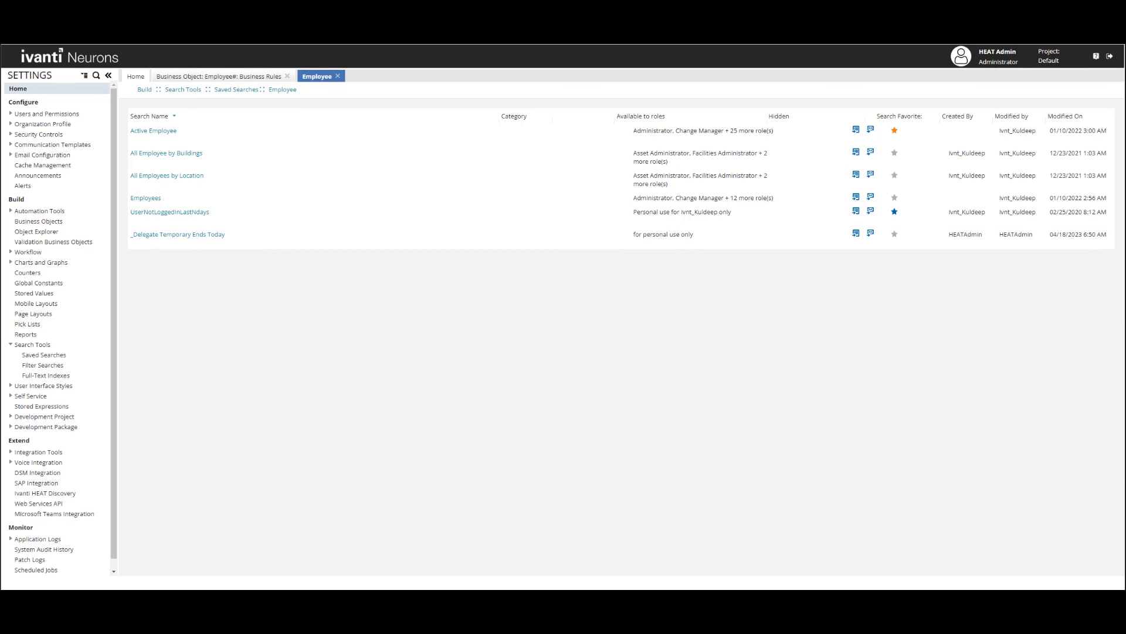
Create a new daily schedule in Scheduled Jobs and name it "_Delegate Daily Removal".
click(63, 569)
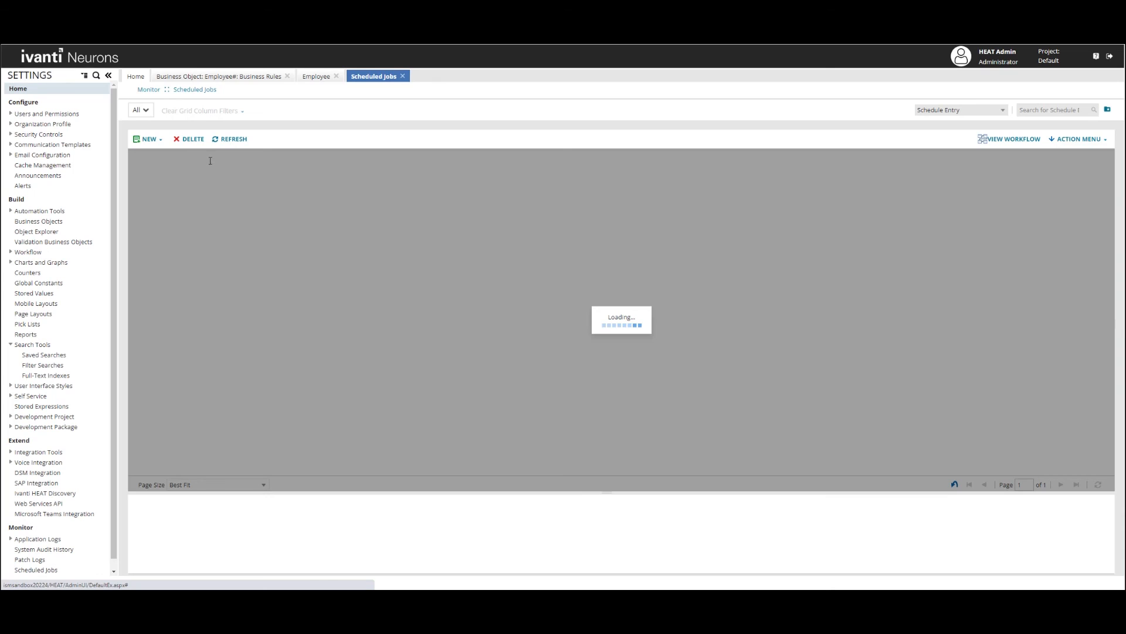
click(149, 139)
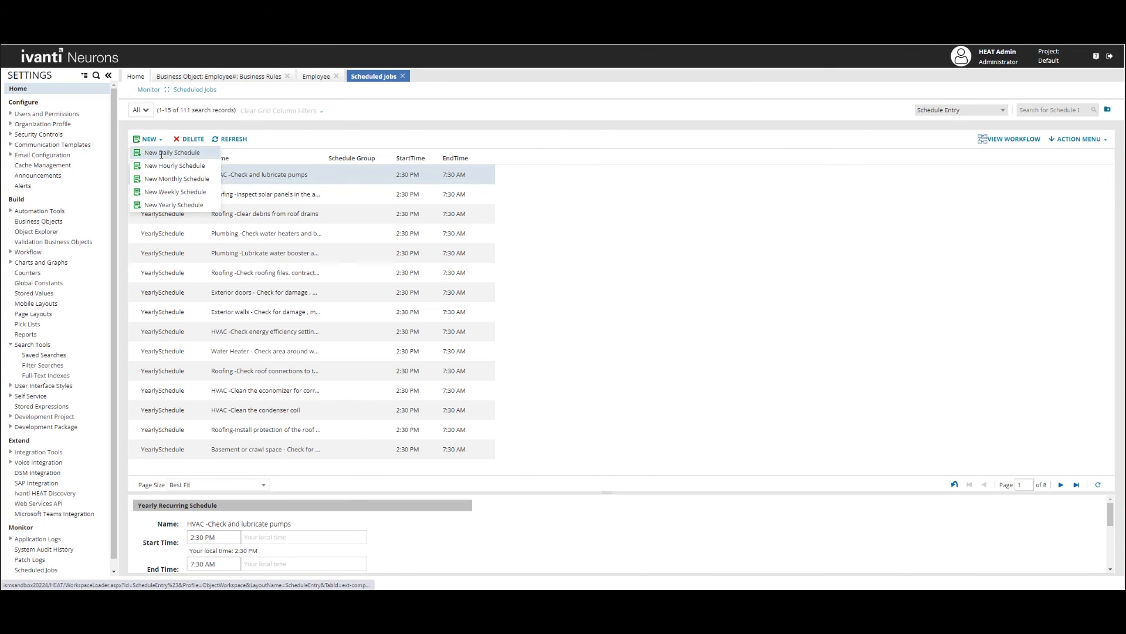
click(167, 153)
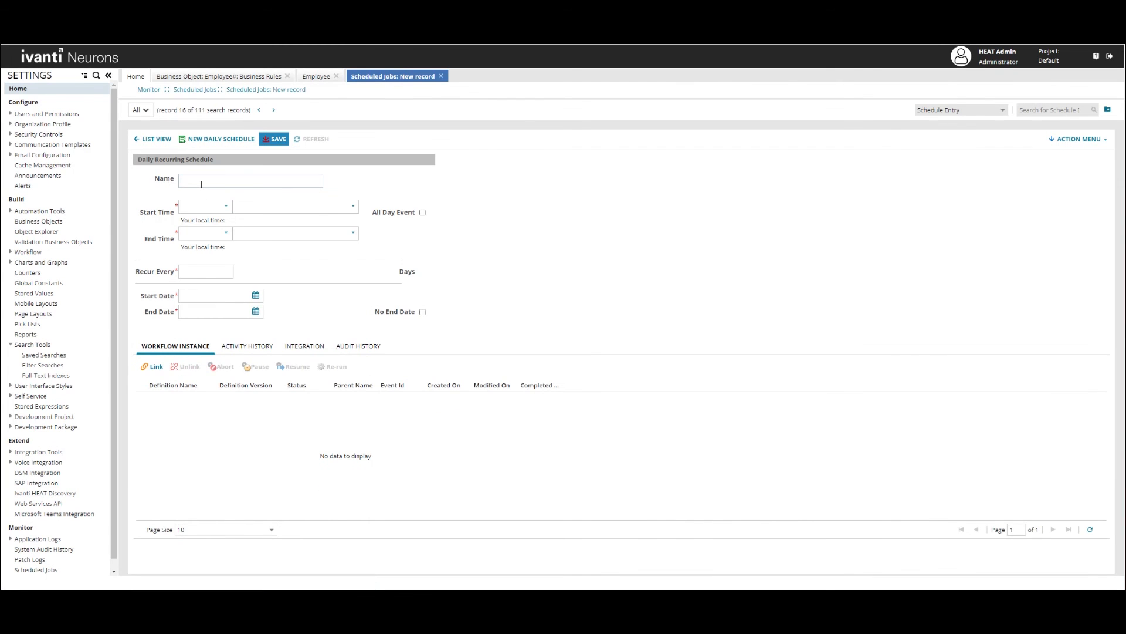
click(203, 184)
text(_Delegate Daily Removal)
Set the daily schedule's start time to 12:00 AM and its end time to 1:00 AM.
click(226, 208)
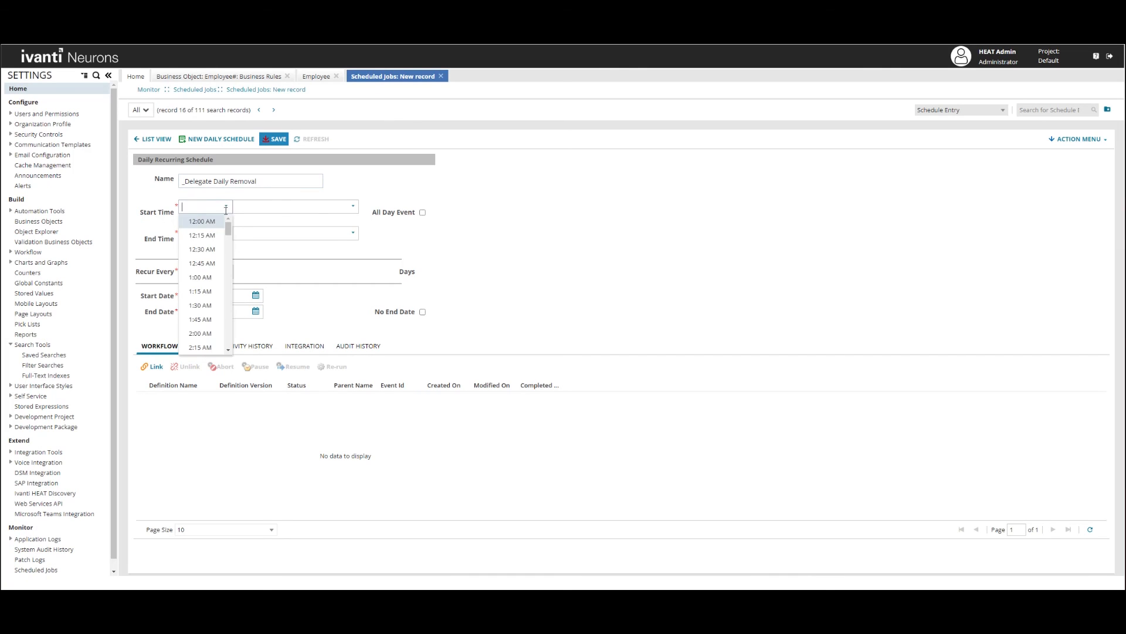
click(210, 222)
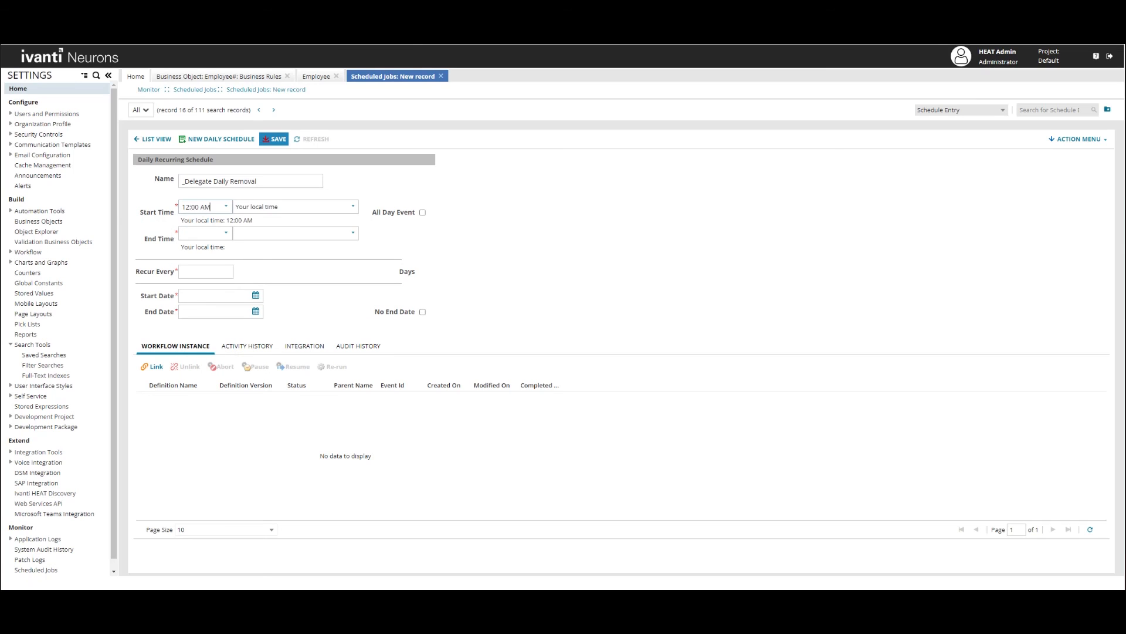
click(228, 231)
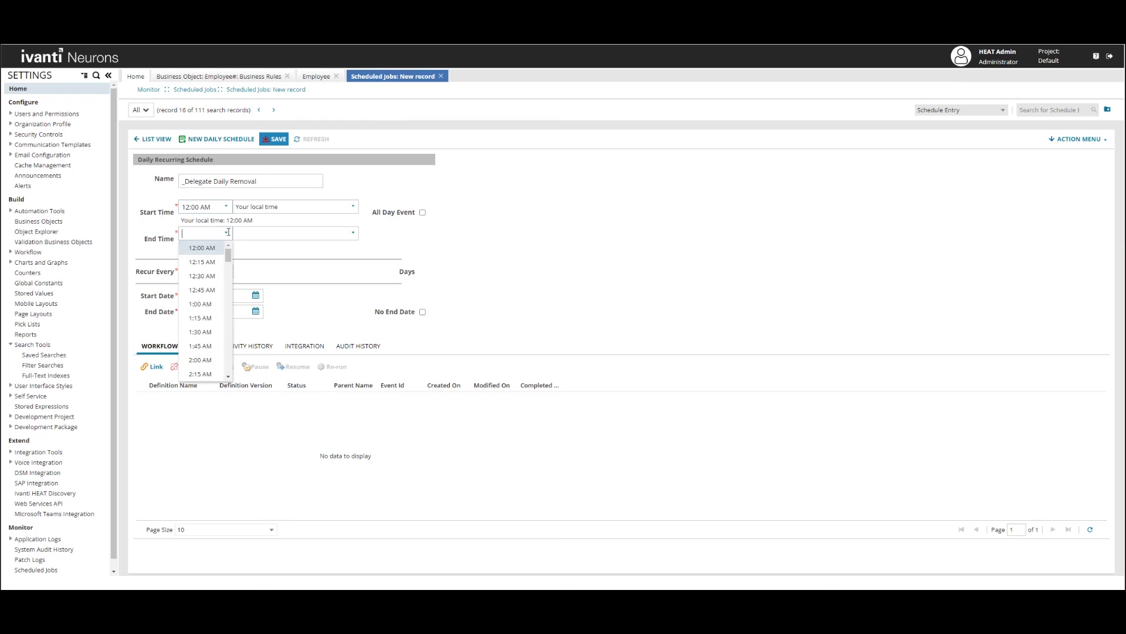
click(200, 303)
Make the schedule recur every 1 day from 04/18/2023 with no end date, and save it.
text(1)
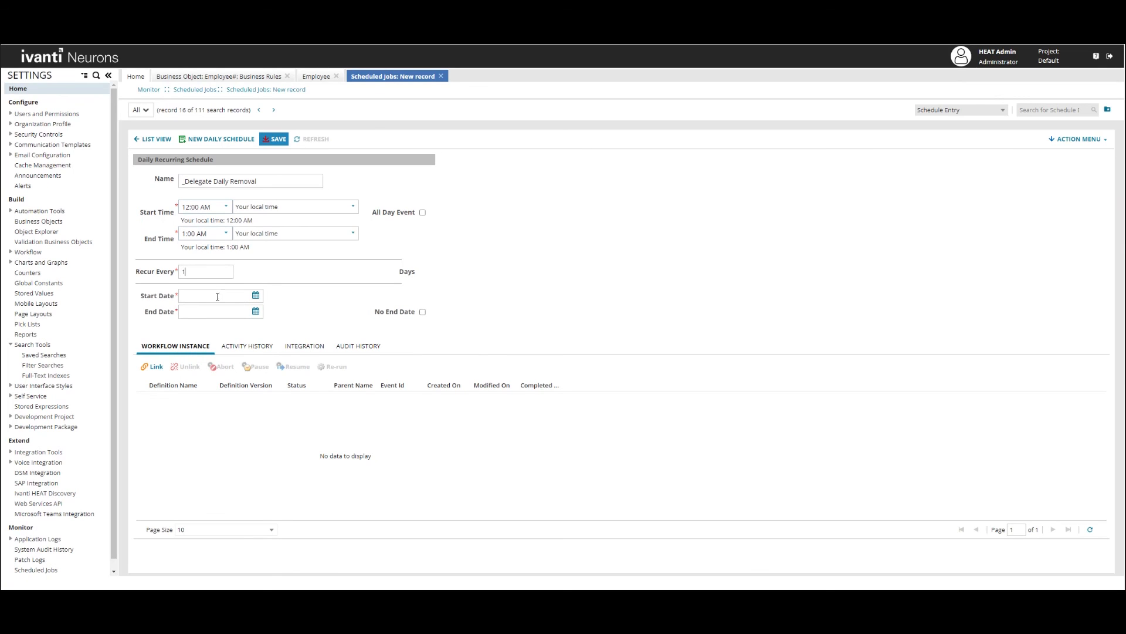
click(255, 294)
click(212, 368)
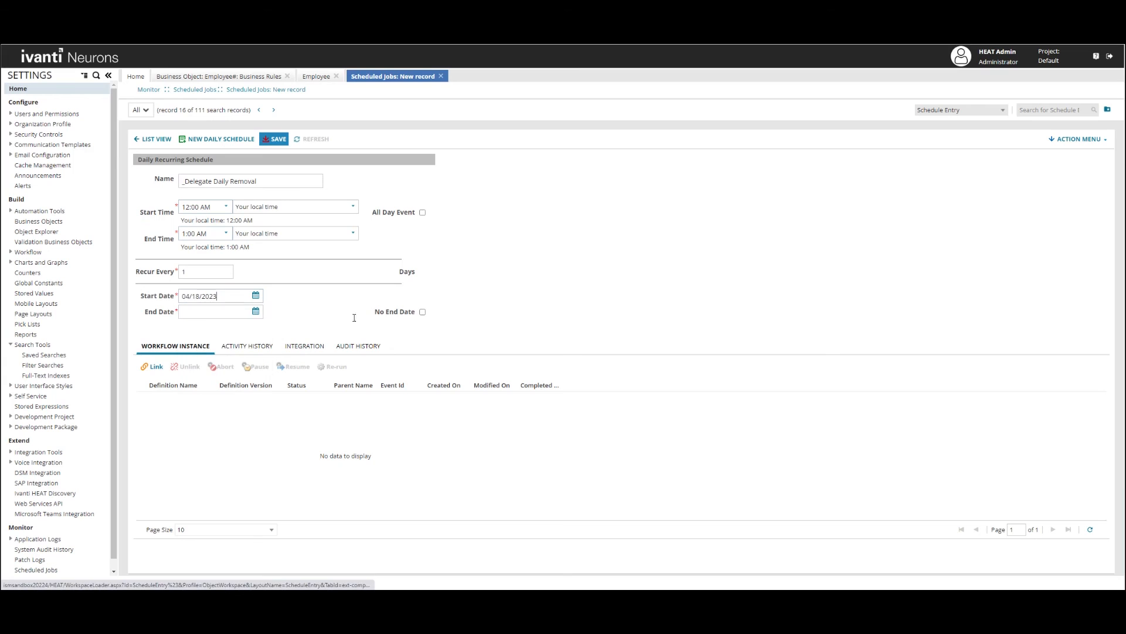
click(422, 311)
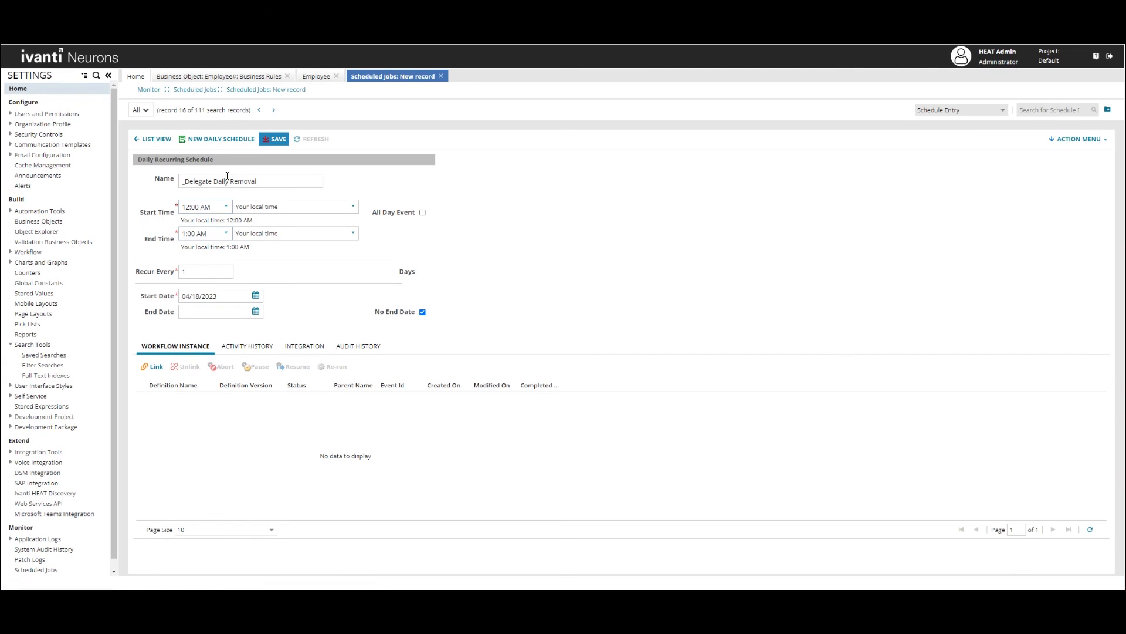
click(277, 140)
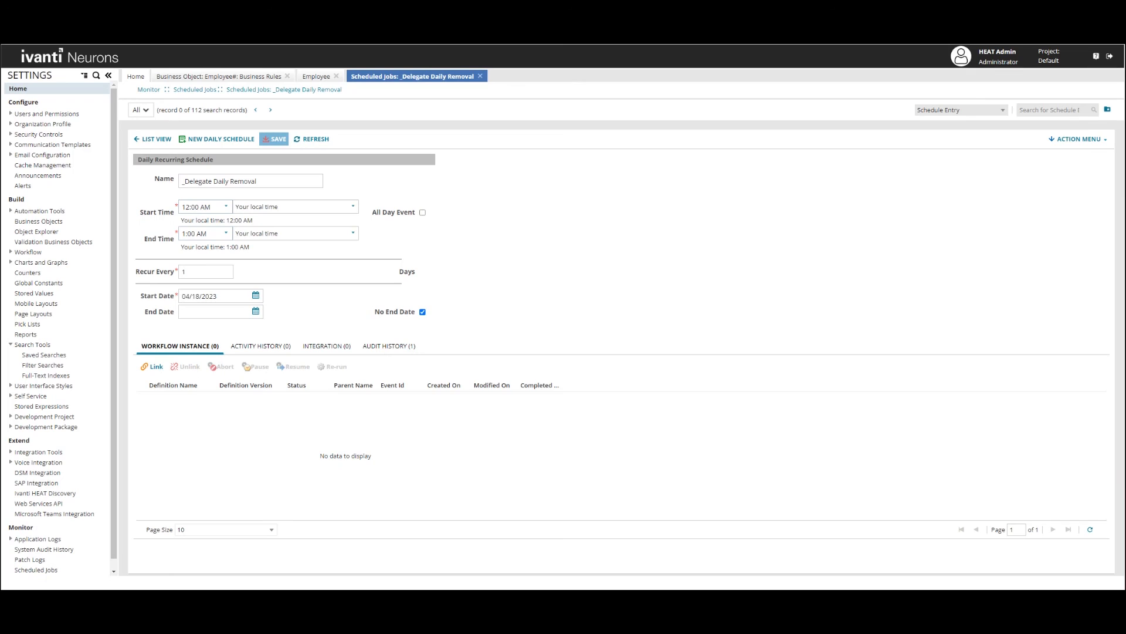
Reload the settings site and open the Employee business object's quick actions in the Classic Action Designer.
key(F5)
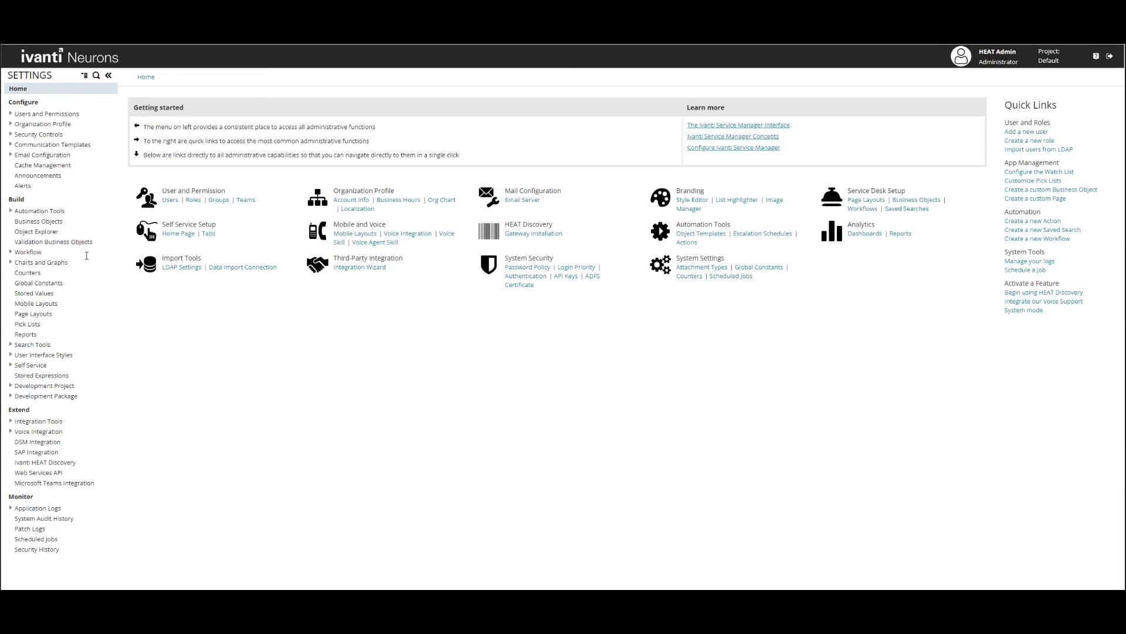
click(55, 222)
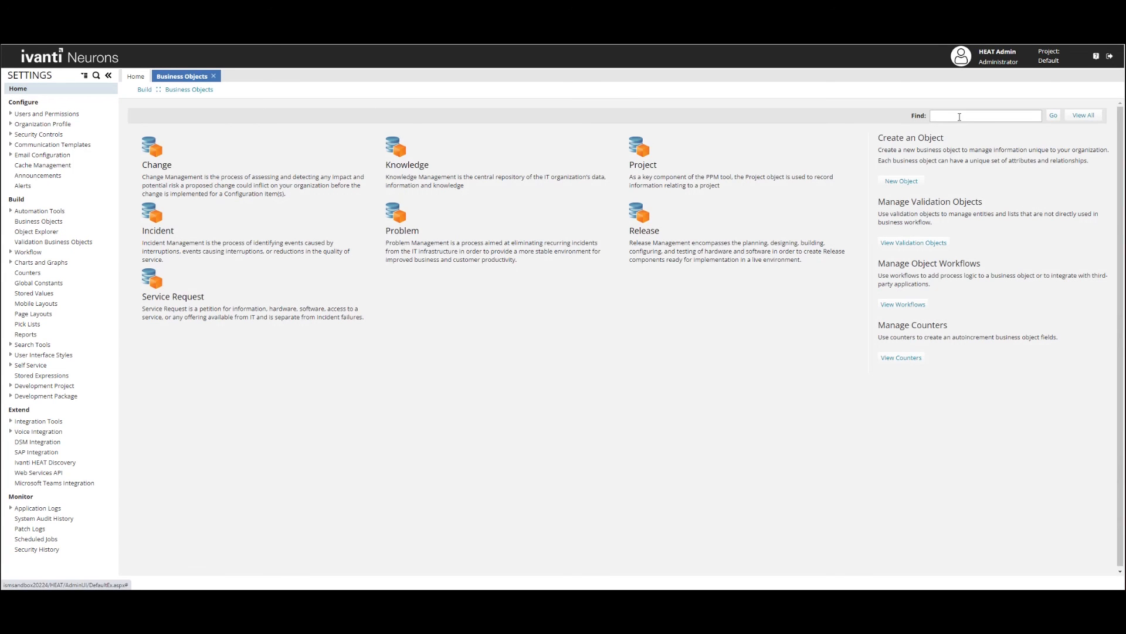
click(959, 116)
text(Employee)
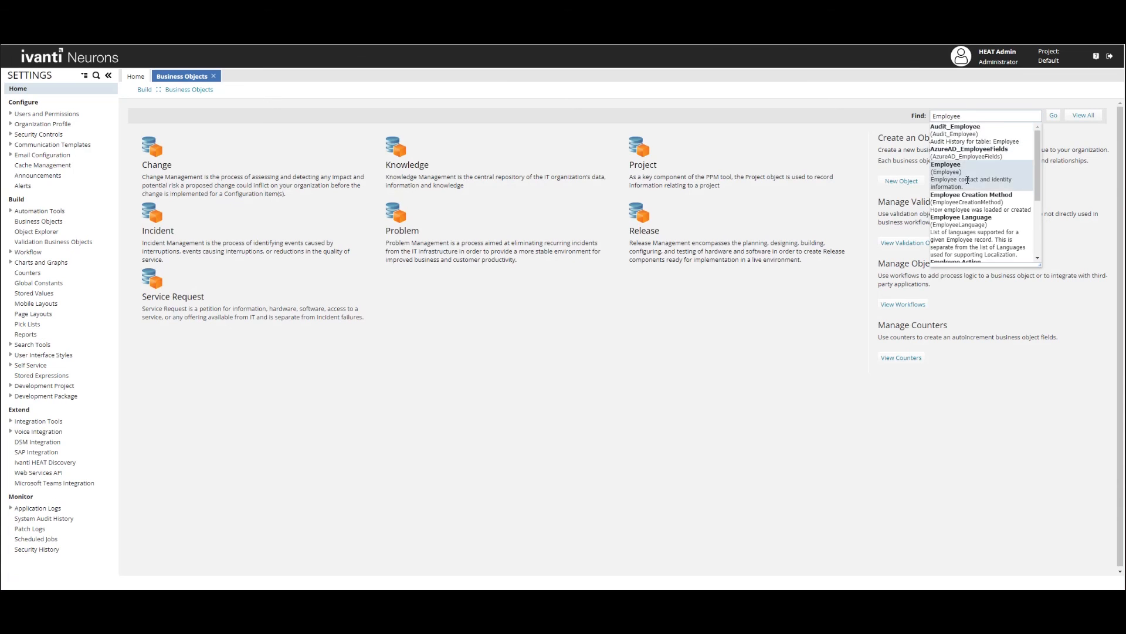
click(960, 176)
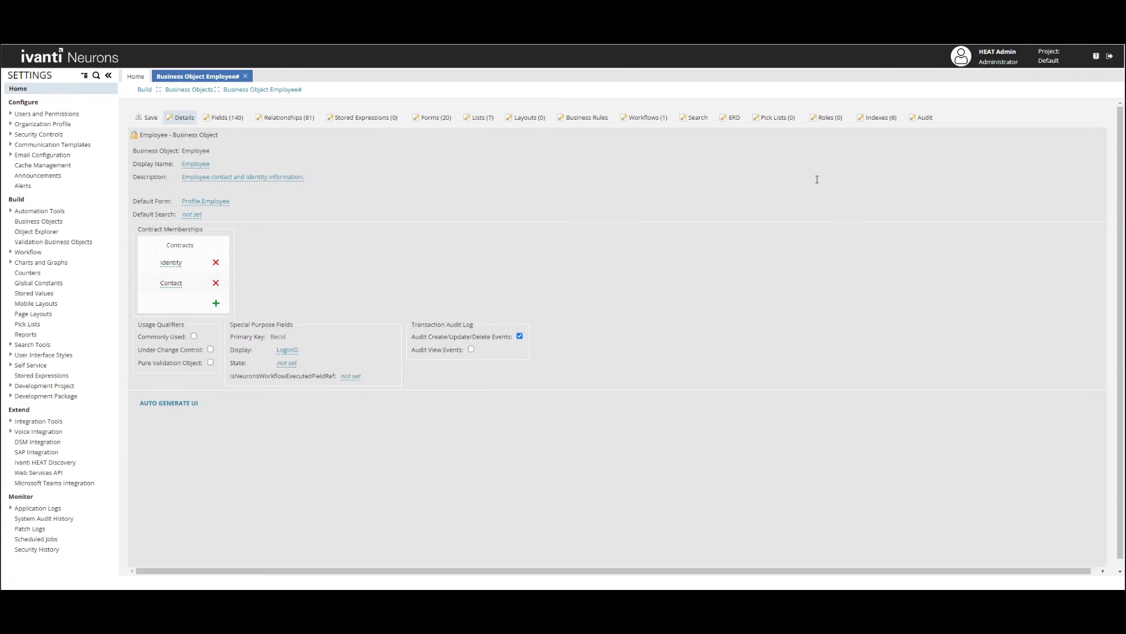
click(869, 118)
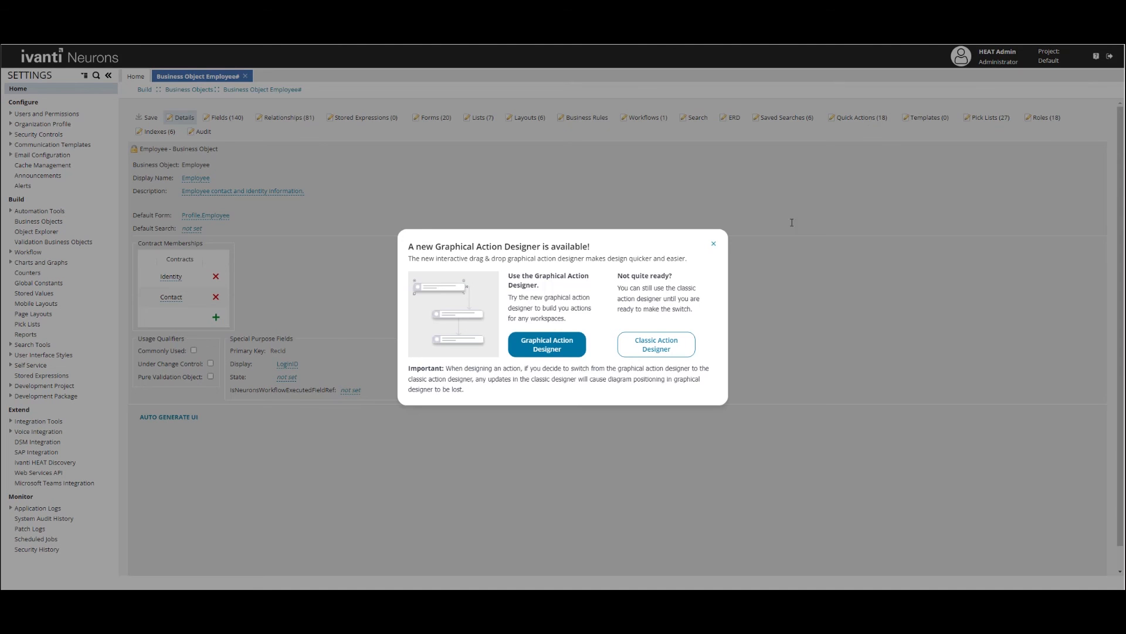
click(648, 342)
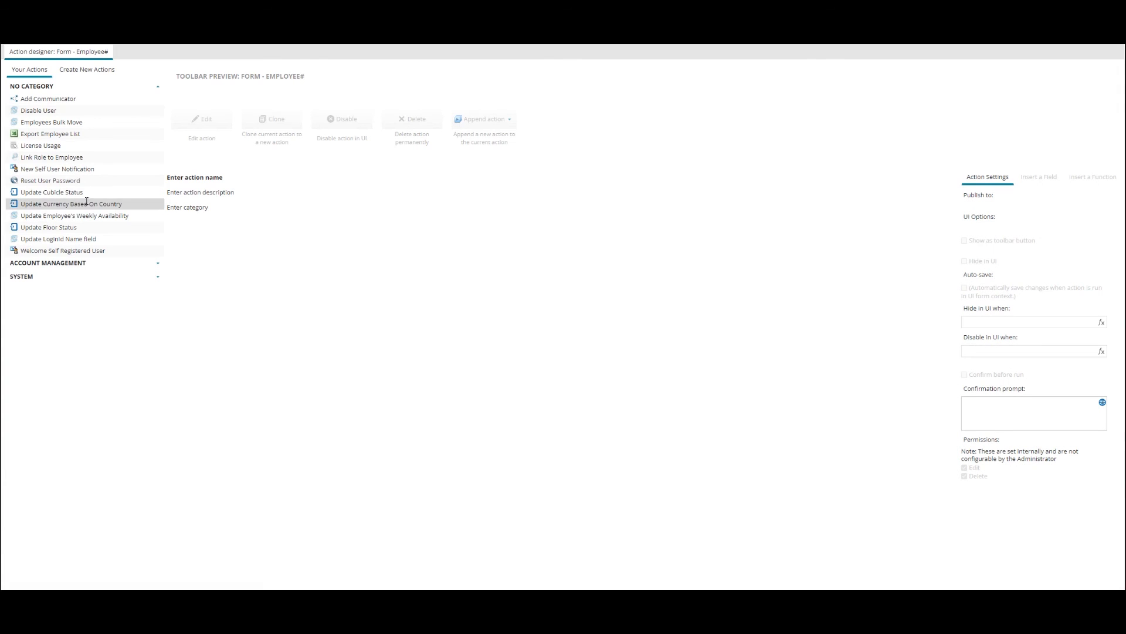
Start a new Update Object quick action for Employee named "_Update Delegate - Inactive".
click(87, 69)
click(41, 518)
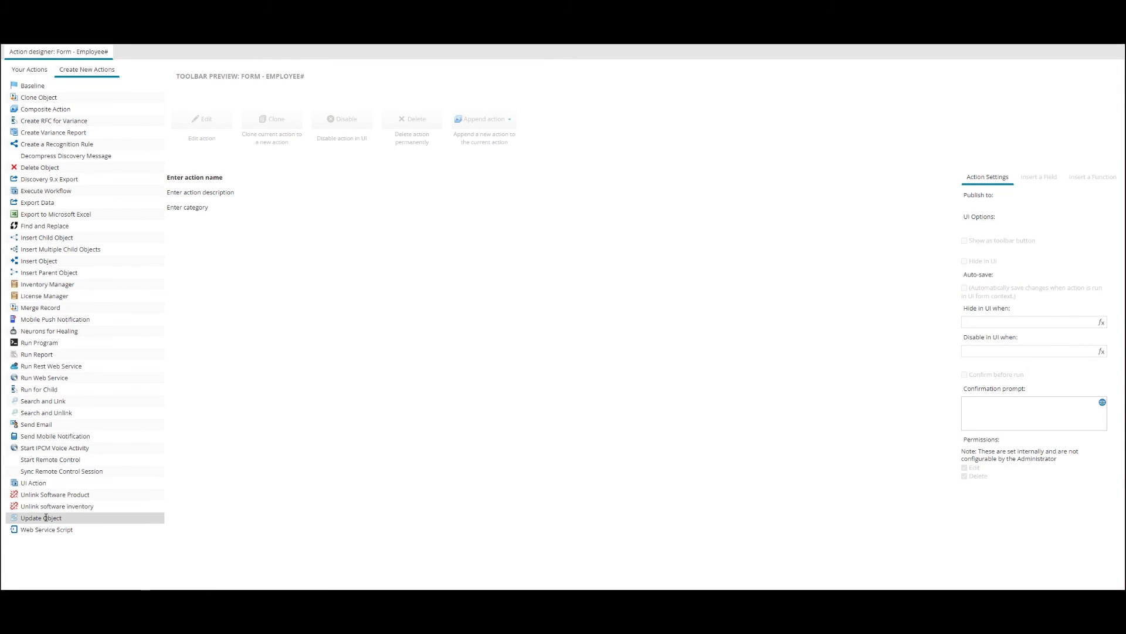
click(194, 176)
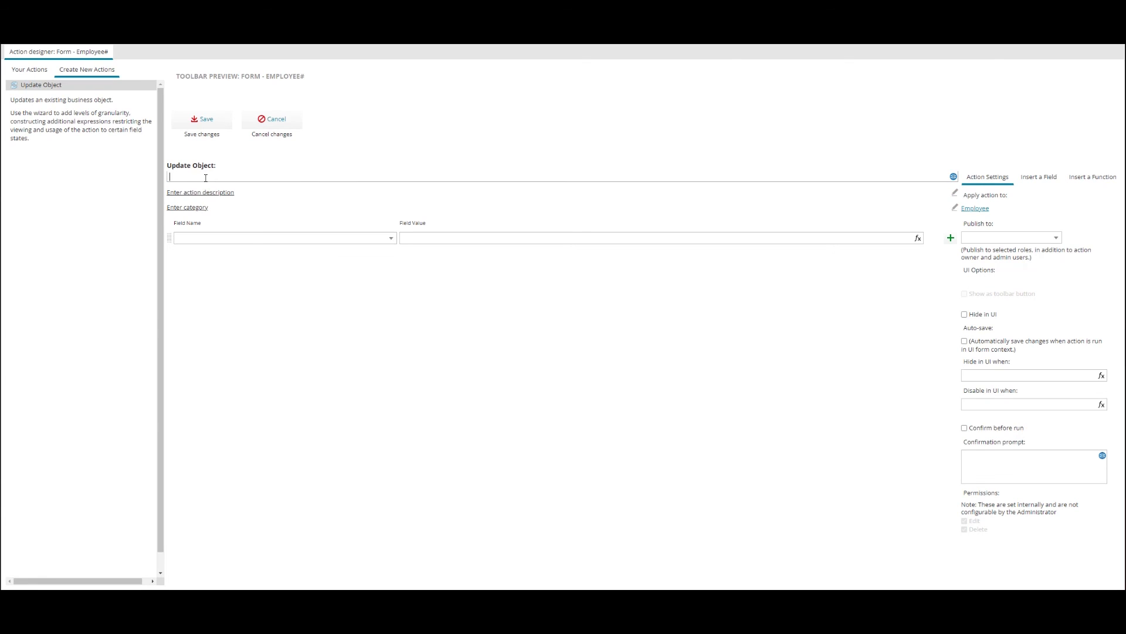
text(_Update Delegate - Inactive)
Have the action set the _DelegateStatus (Delegate Status) field to Inactive.
click(347, 238)
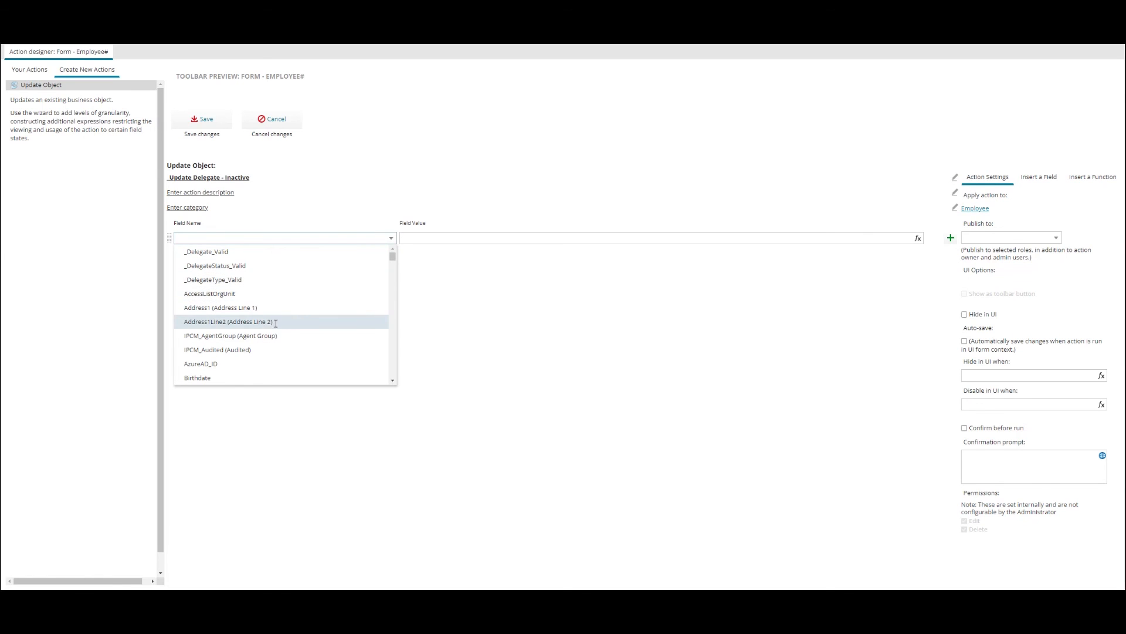
scroll(275, 328, down, 5)
scroll(264, 333, up, 4)
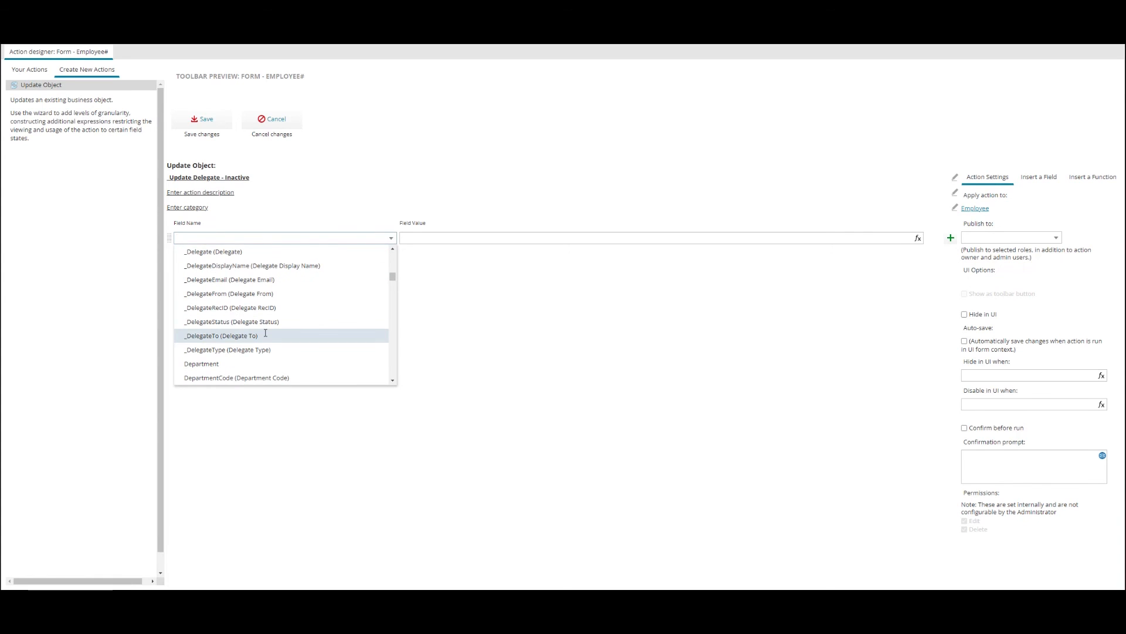
click(265, 332)
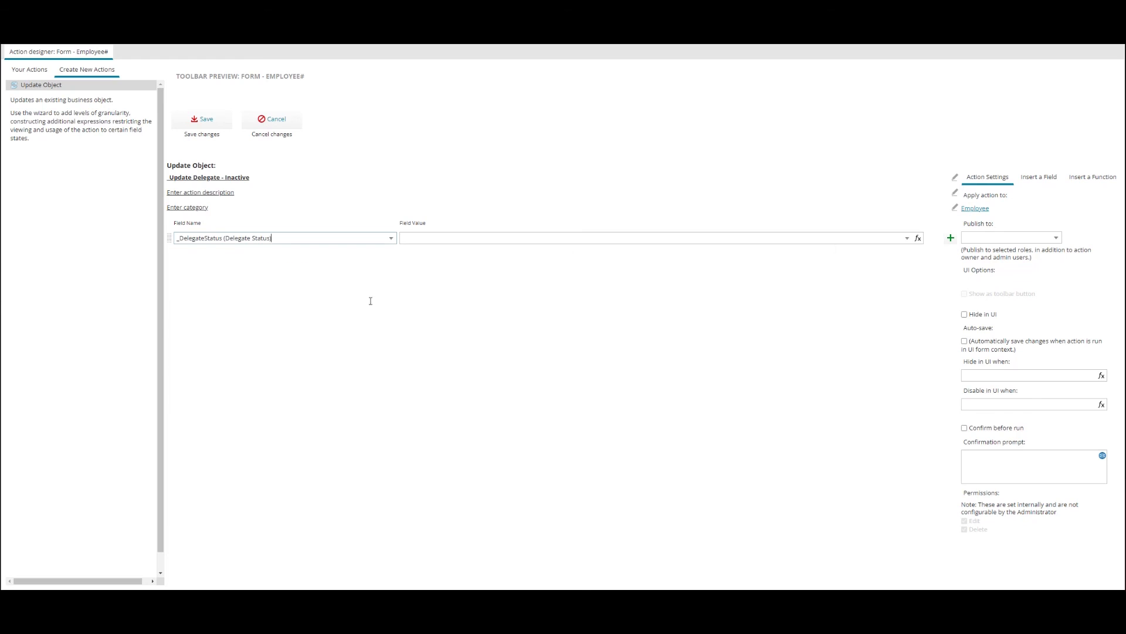
click(908, 237)
click(491, 265)
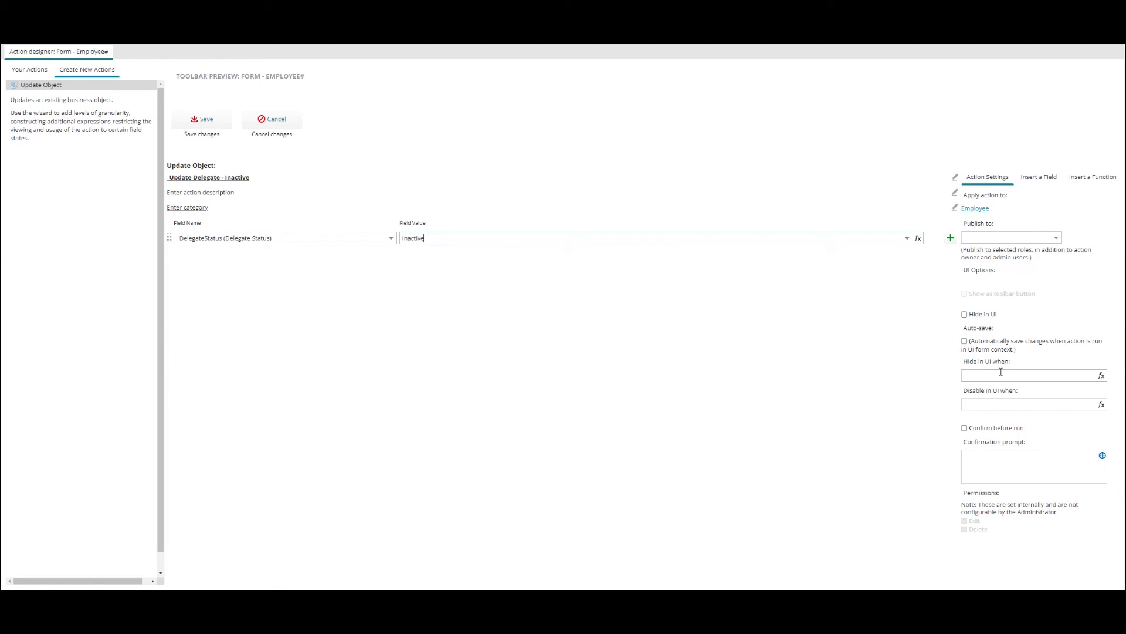
Enable auto-save for the action, assign it to the System category, and save it.
click(965, 341)
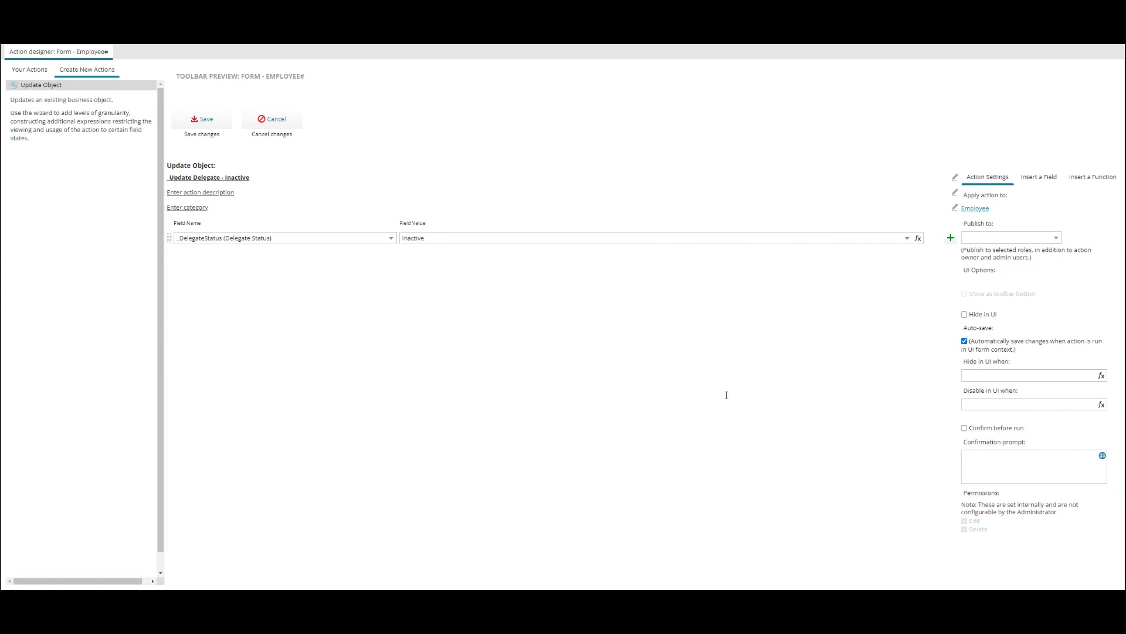
click(197, 207)
text(System)
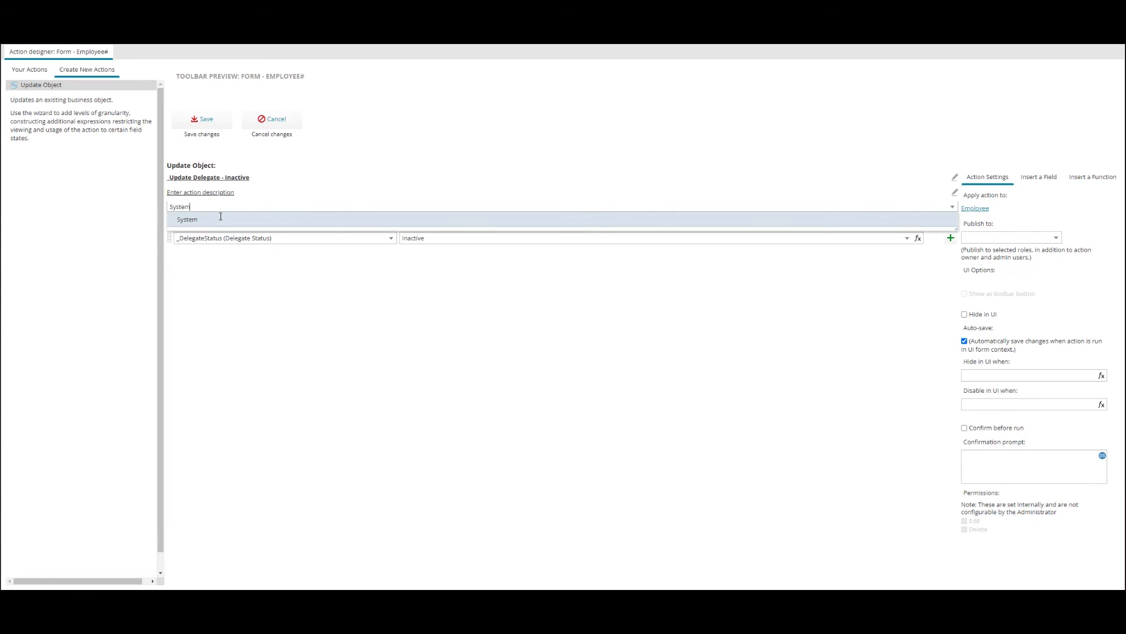
click(221, 217)
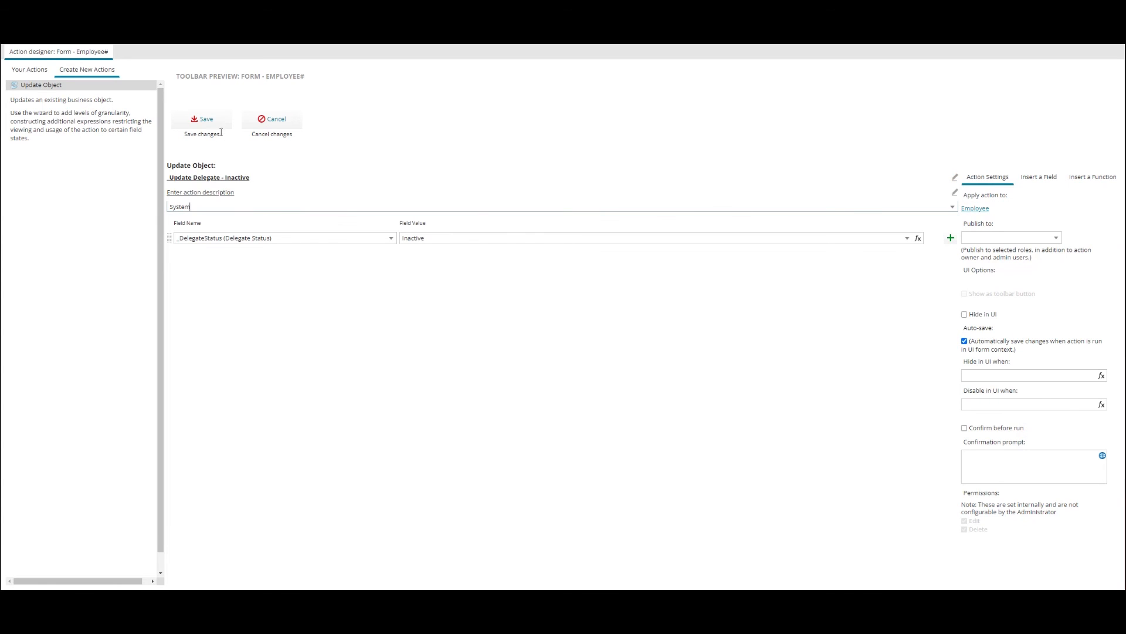
click(202, 118)
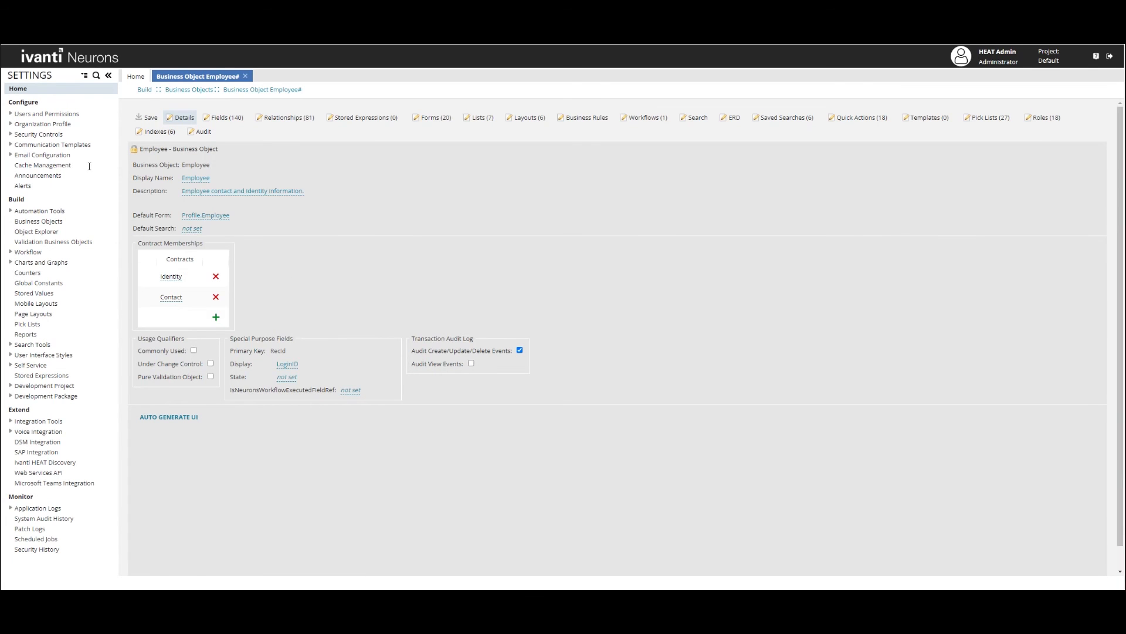
Start a new workflow with ScheduleEntry as its business object.
click(32, 252)
click(56, 272)
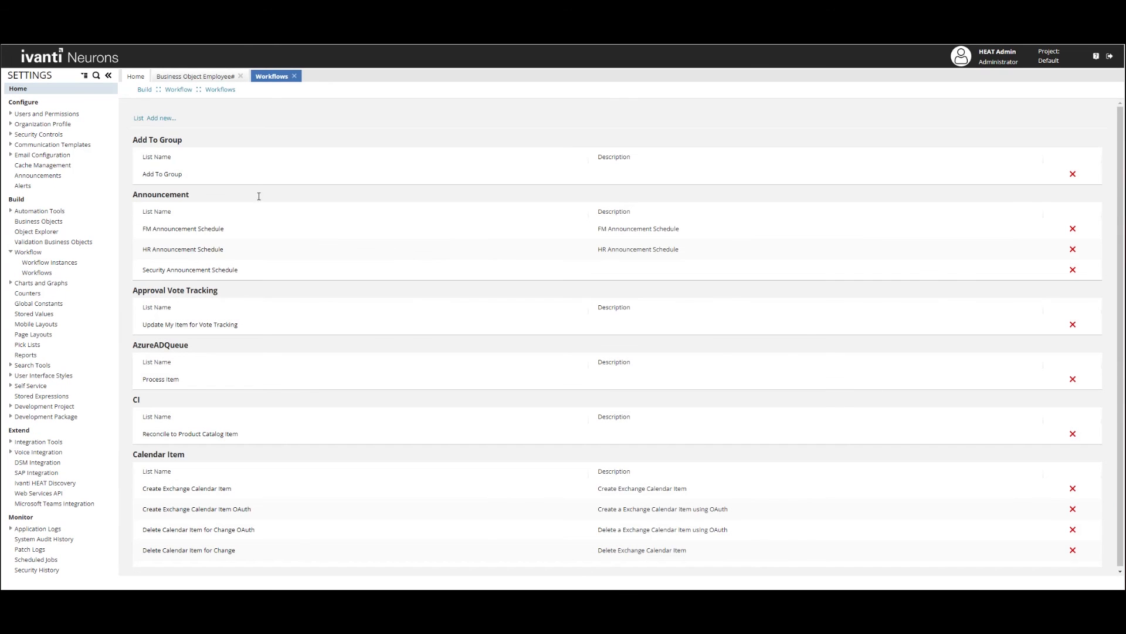
click(175, 117)
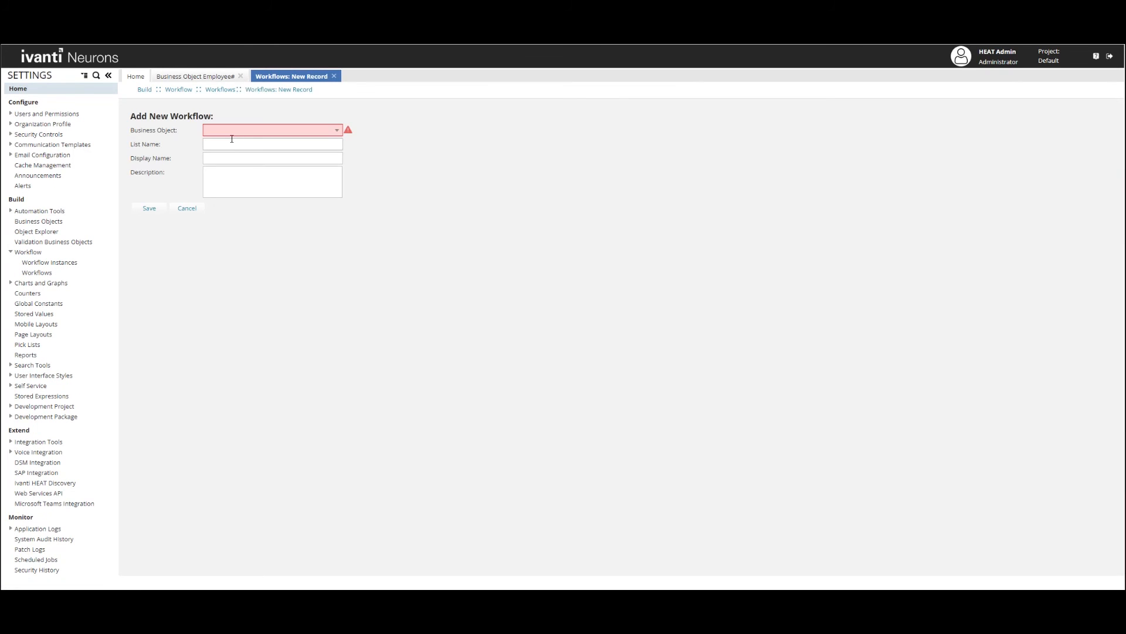
click(231, 129)
text(Sc)
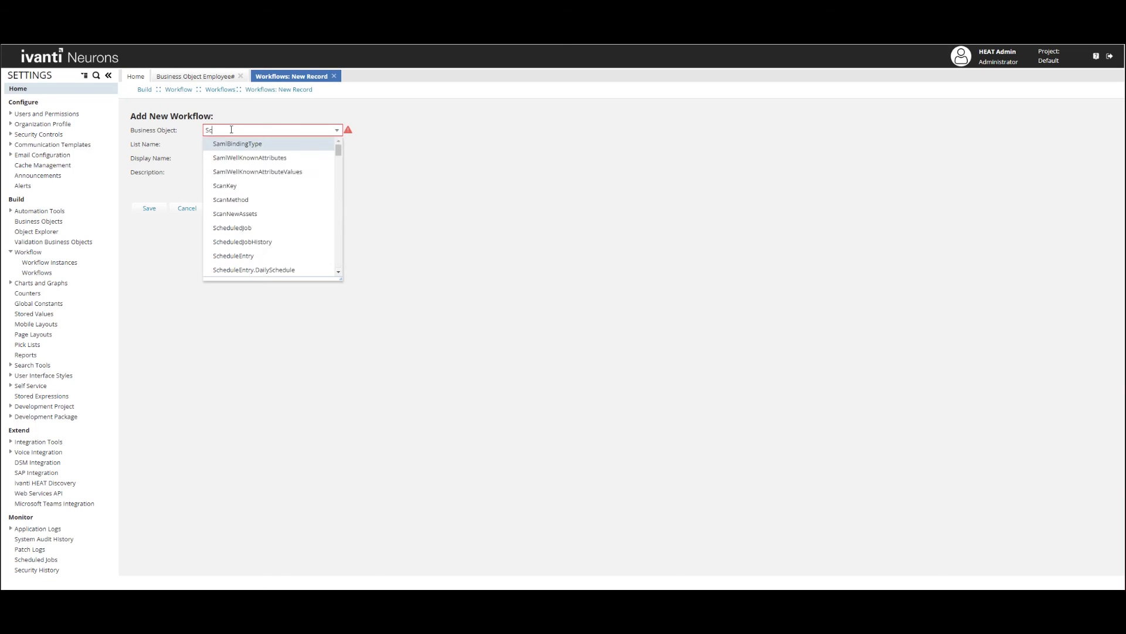
text(heduleEntry)
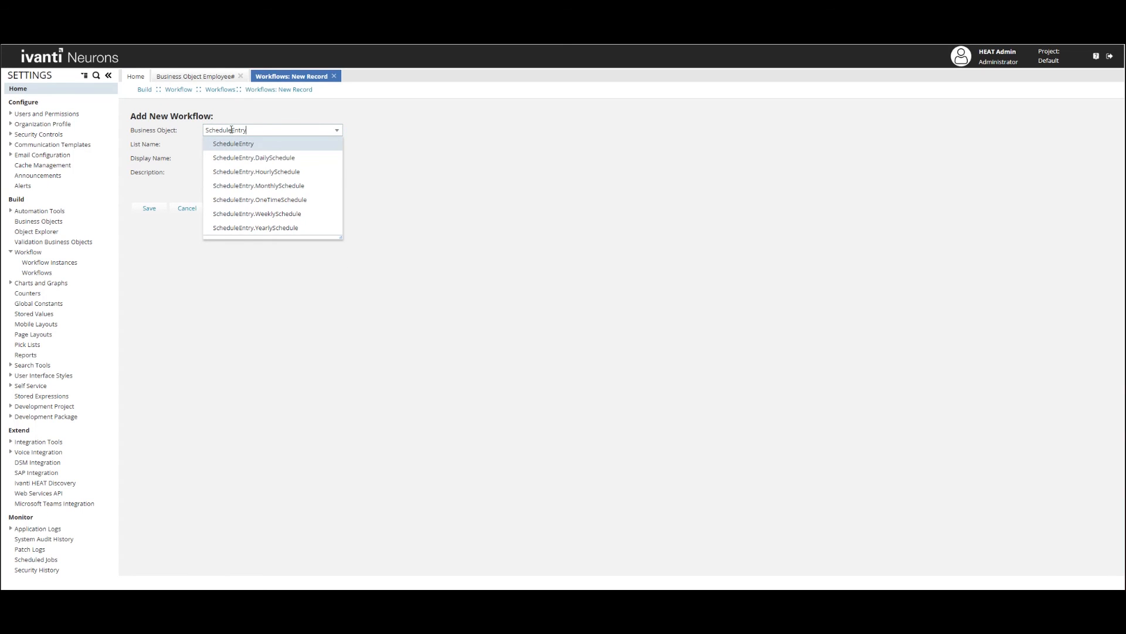
click(246, 140)
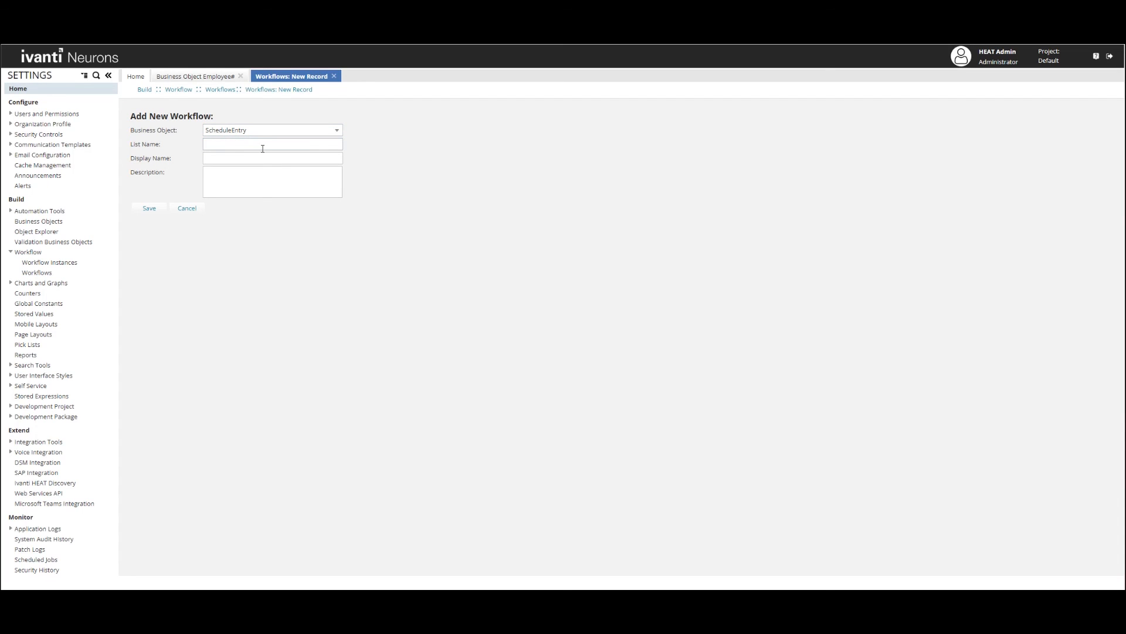
Save the workflow with the list name "_Delegate Daily Removal Check" and add a version to it.
text(_Delegate Daily Removal Check)
click(162, 205)
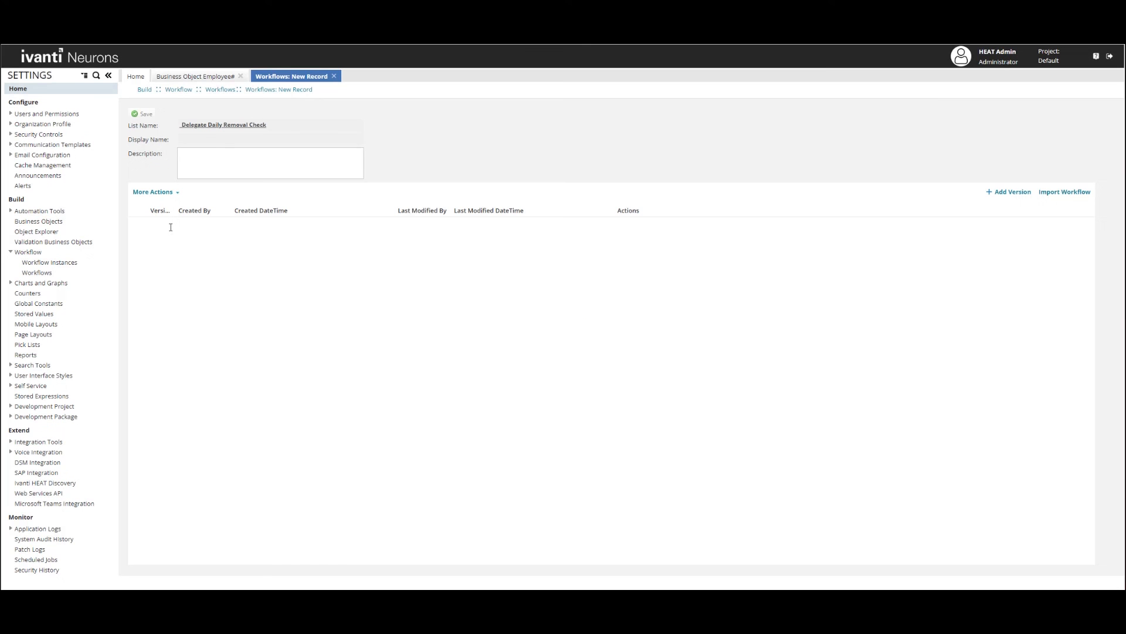
click(1009, 191)
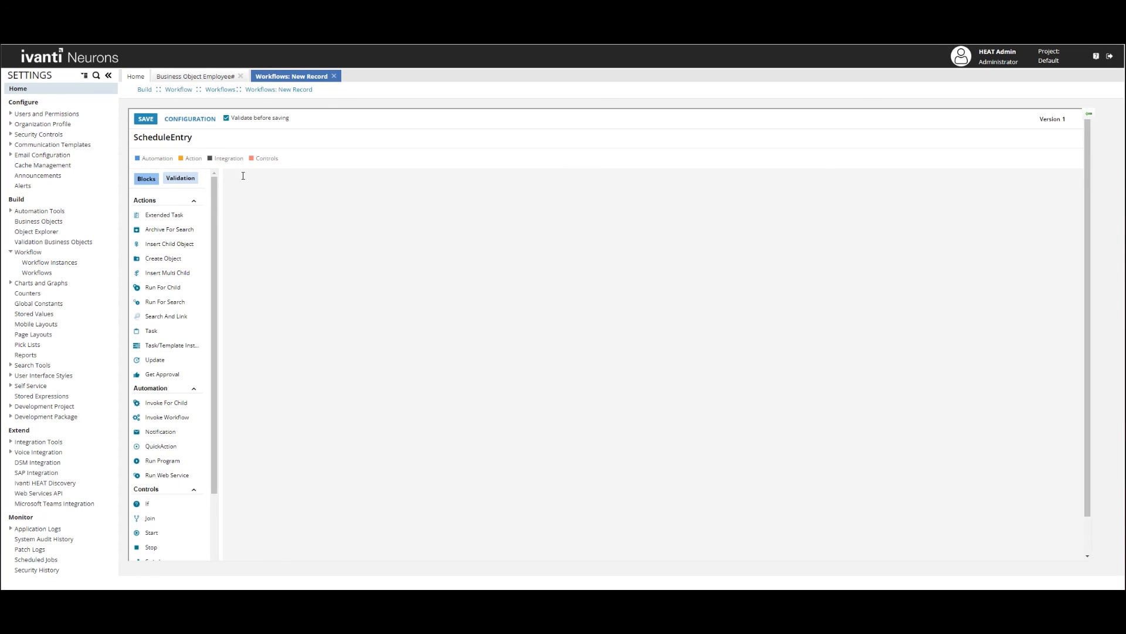
Choose the schedule definition that triggers the workflow and save the workflow configuration.
click(188, 118)
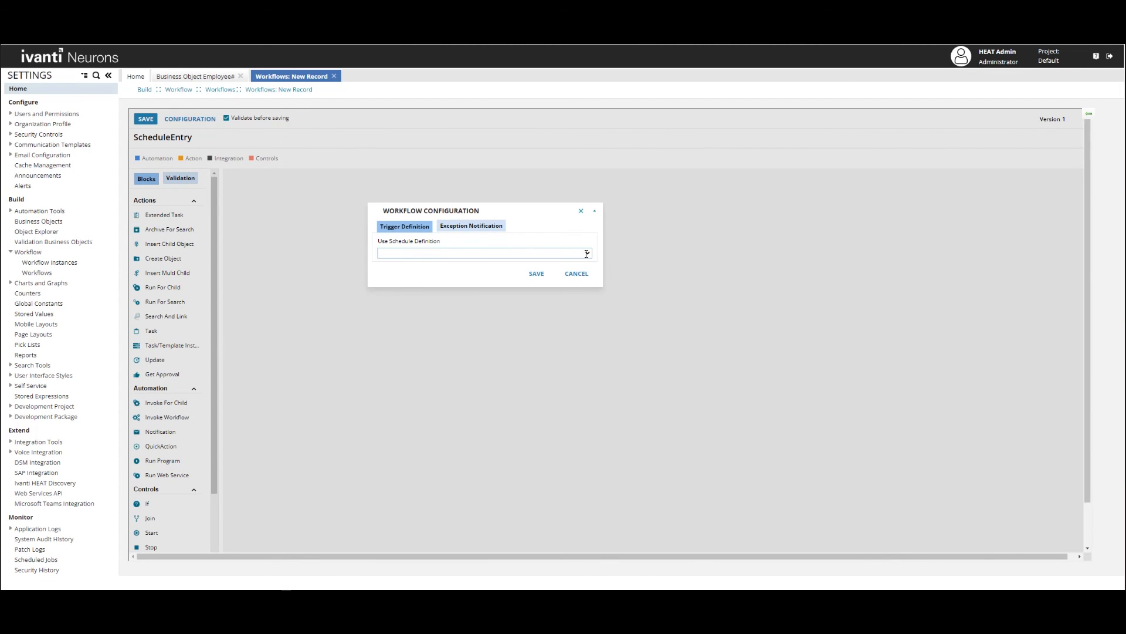
click(587, 252)
click(432, 270)
click(535, 276)
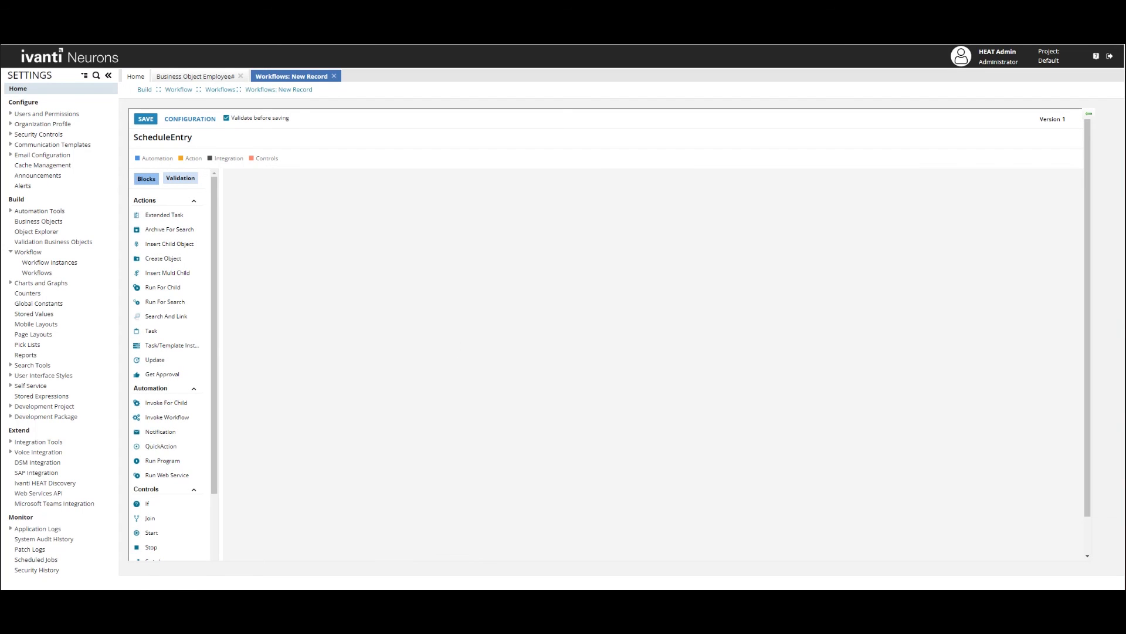
Add a Start block, two Run For Search blocks and a Stop block to the workflow, and connect them in that order.
scroll(164, 475, down, 3)
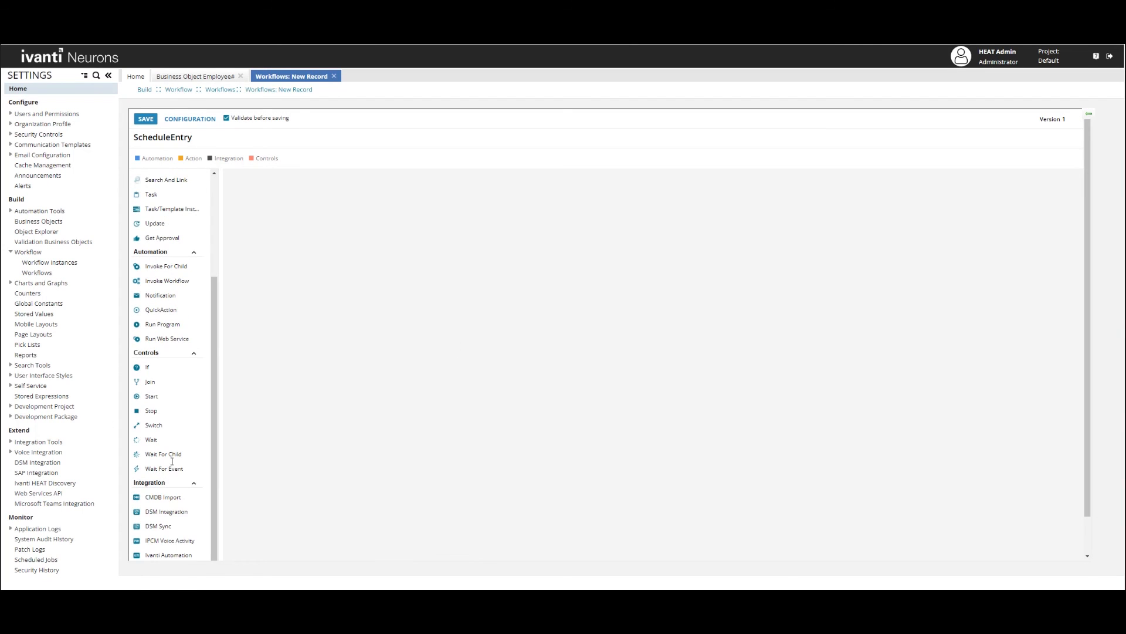
drag(157, 401, 296, 214)
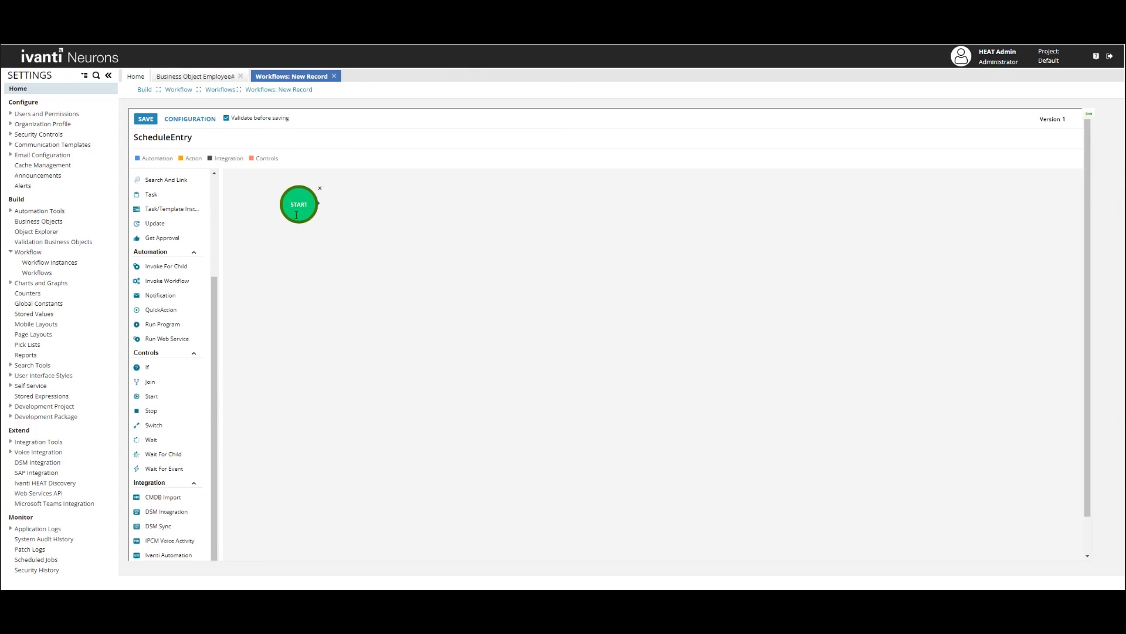
scroll(166, 298, up, 2)
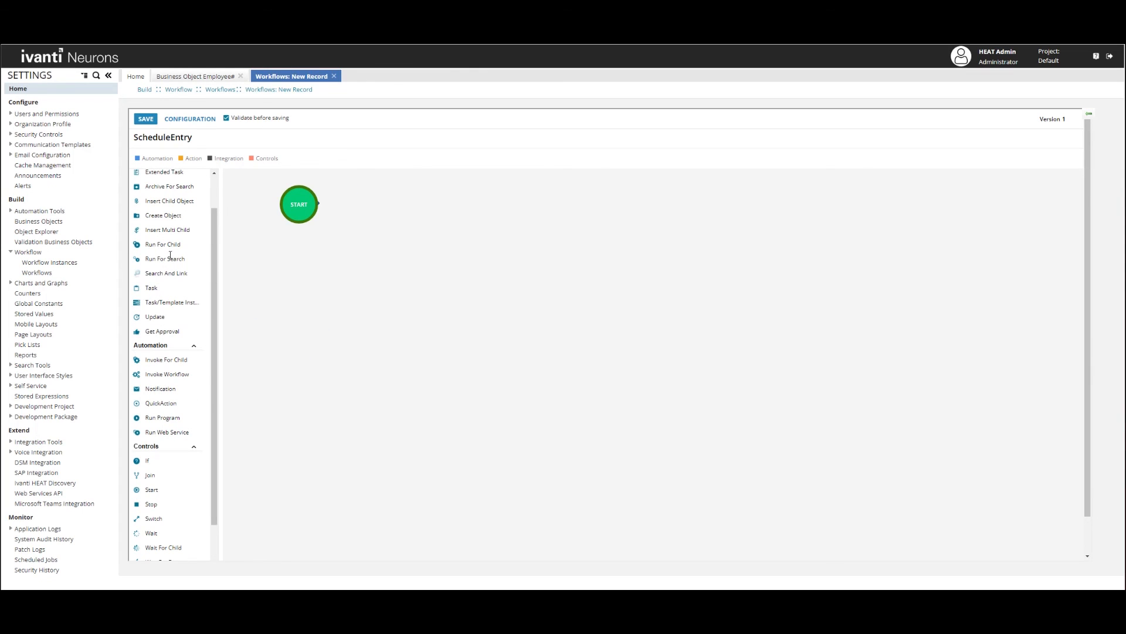
drag(166, 258, 359, 258)
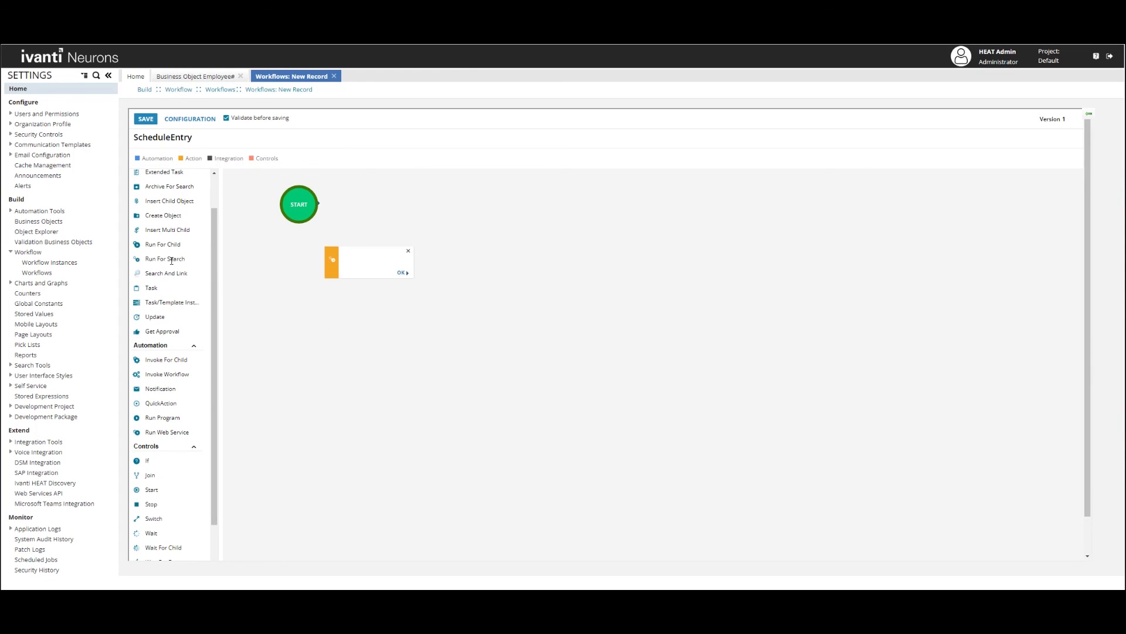
drag(171, 260, 494, 314)
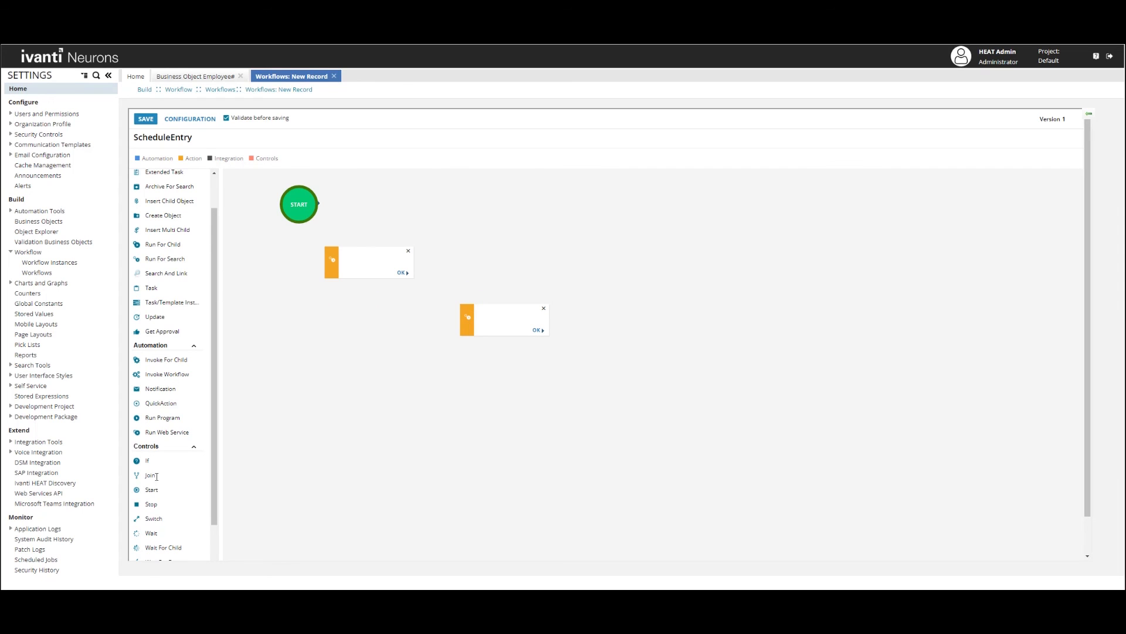
drag(159, 505, 590, 373)
mouse_move(320, 202)
mouse_down()
mouse_move(357, 248)
mouse_move(505, 303)
mouse_move(603, 379)
mouse_up()
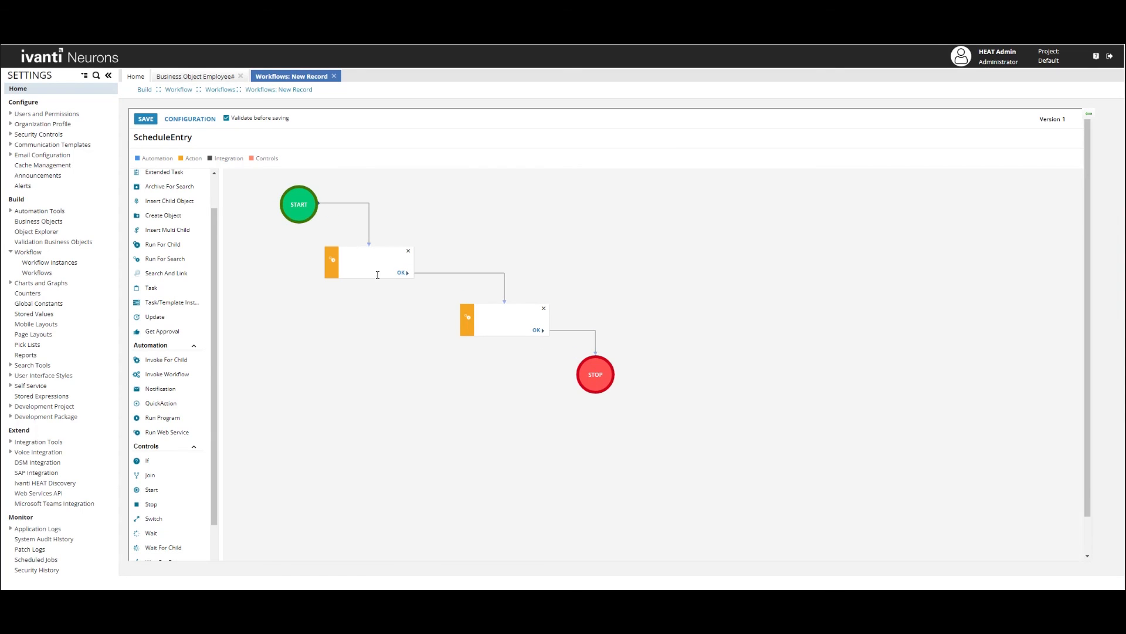
Title the first Run For Search block "Search Delegates for Removal".
double_click(363, 257)
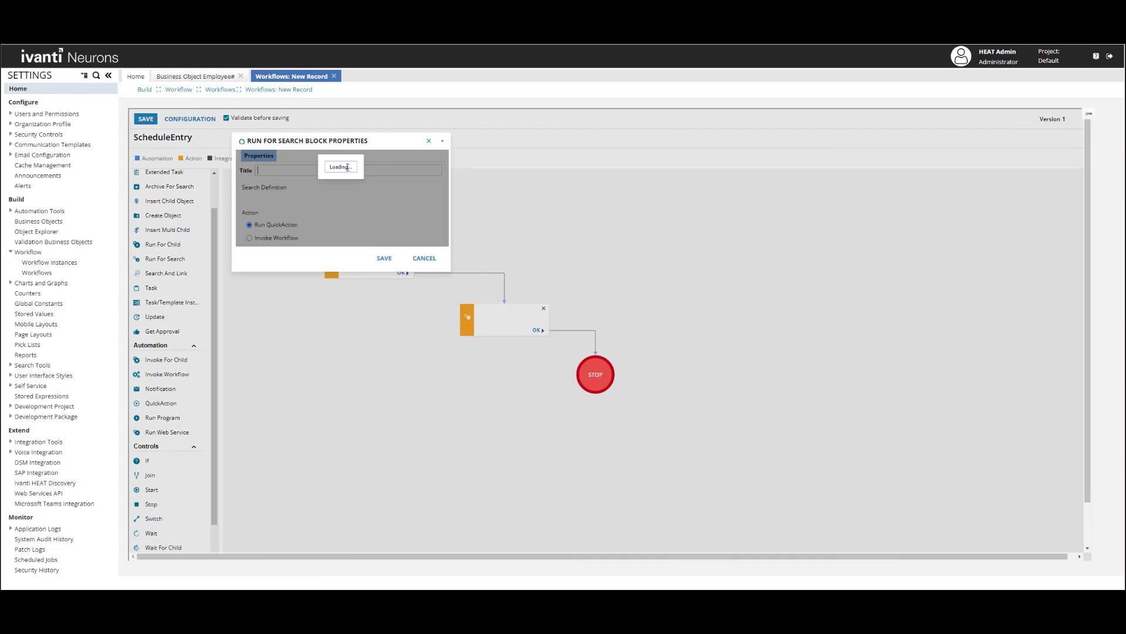
click(293, 169)
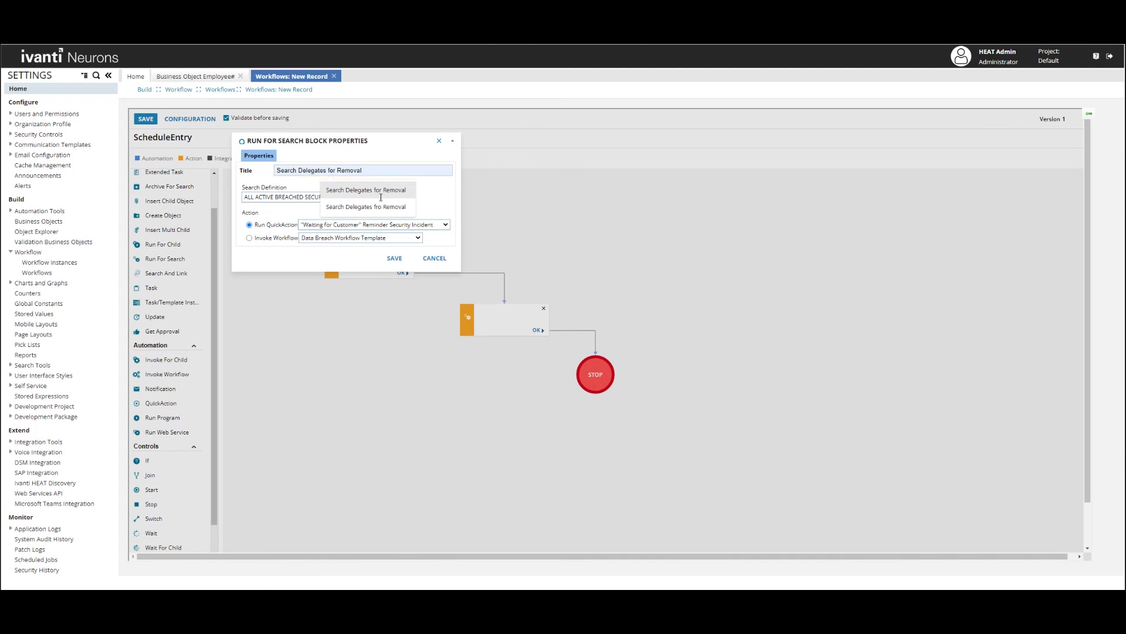
text(Search Del)
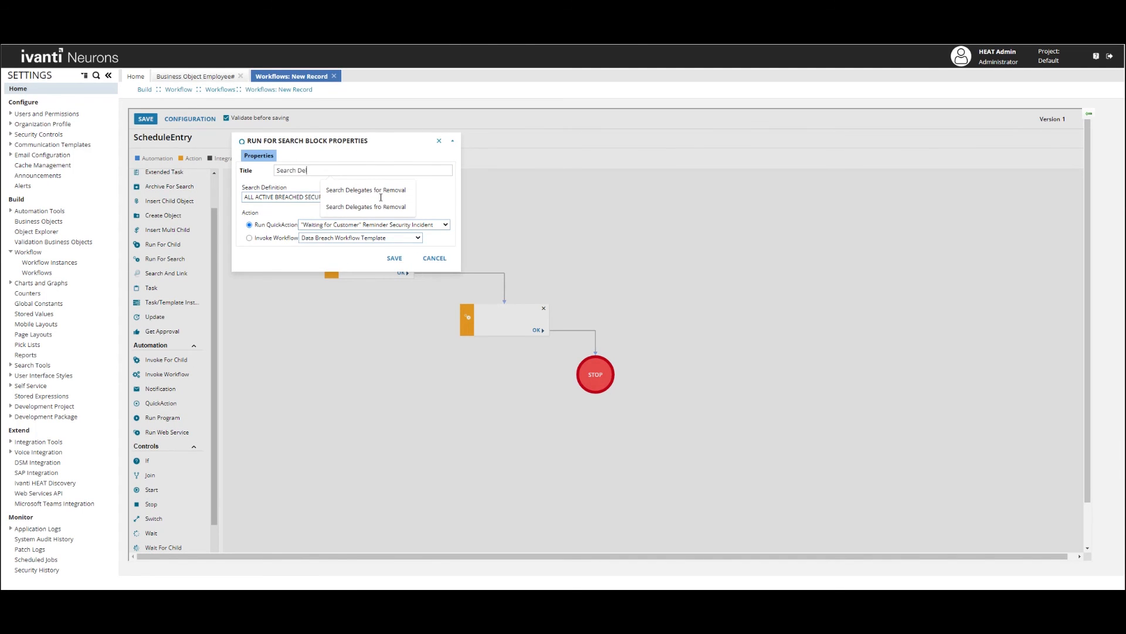
text(egates f)
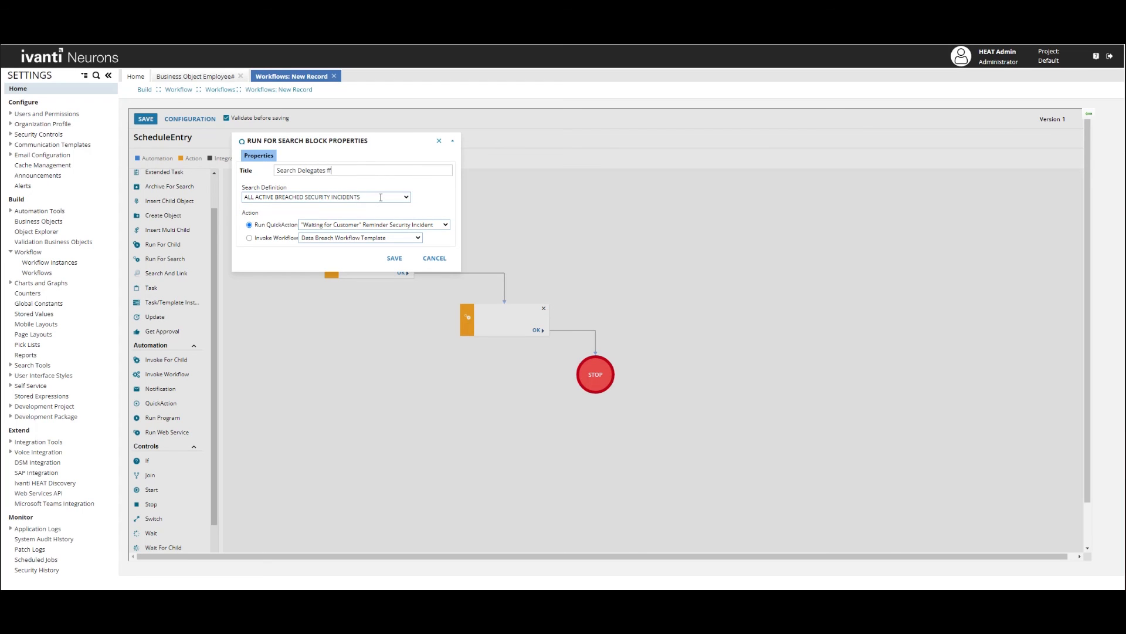
text(or Removal)
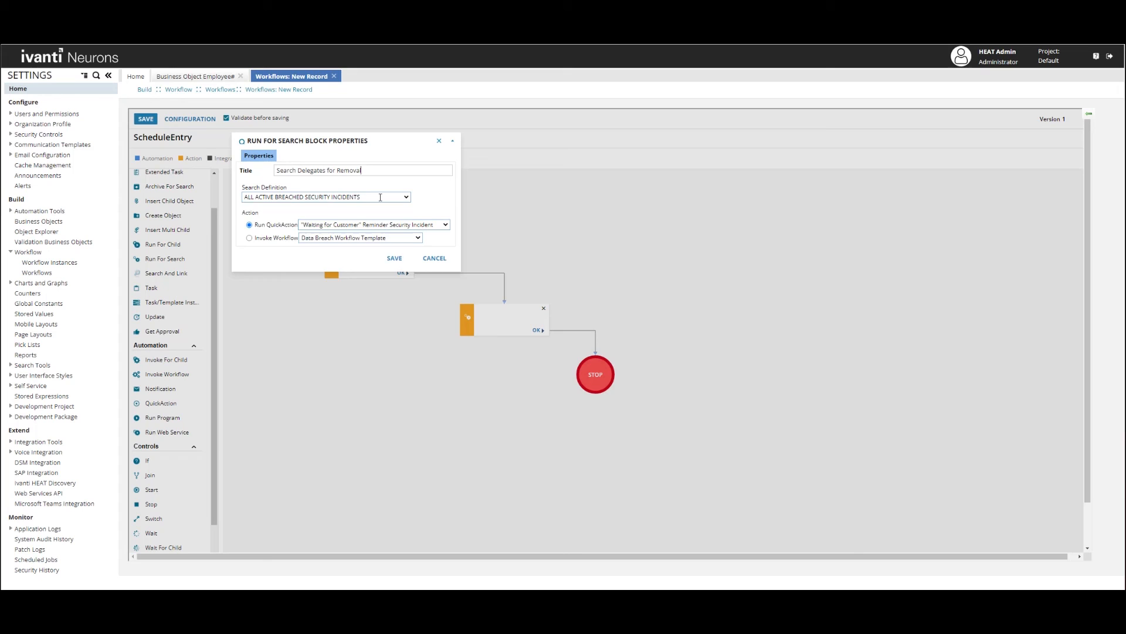
Have the first search block run _Remove Delegate From My Items on the _Delegate Temporary Ends Today search, and save the block.
click(378, 197)
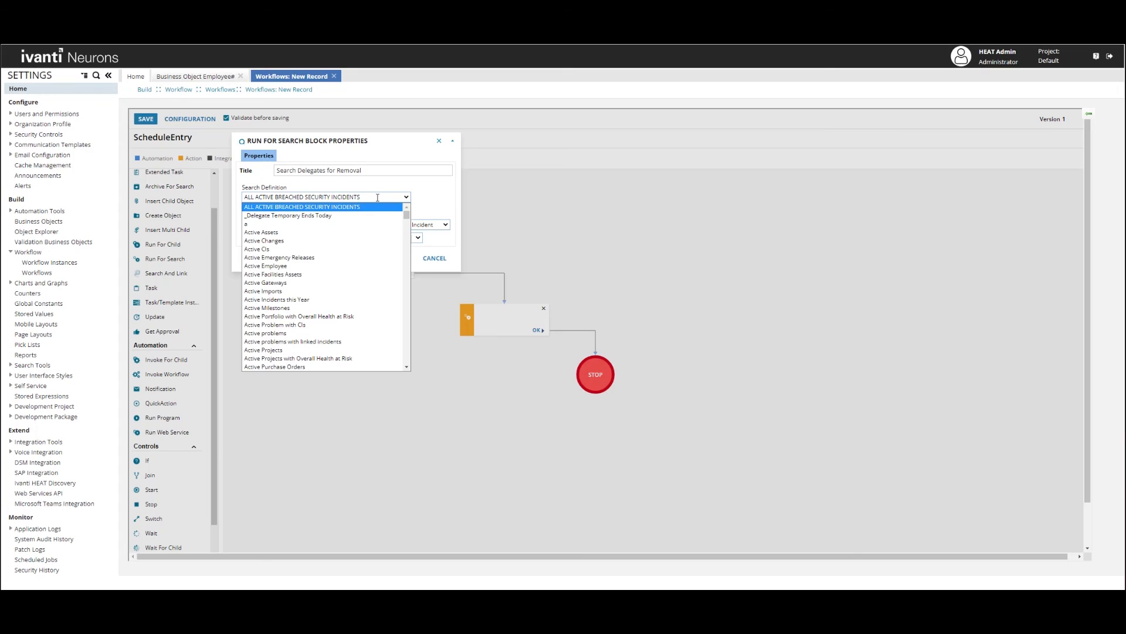
click(305, 216)
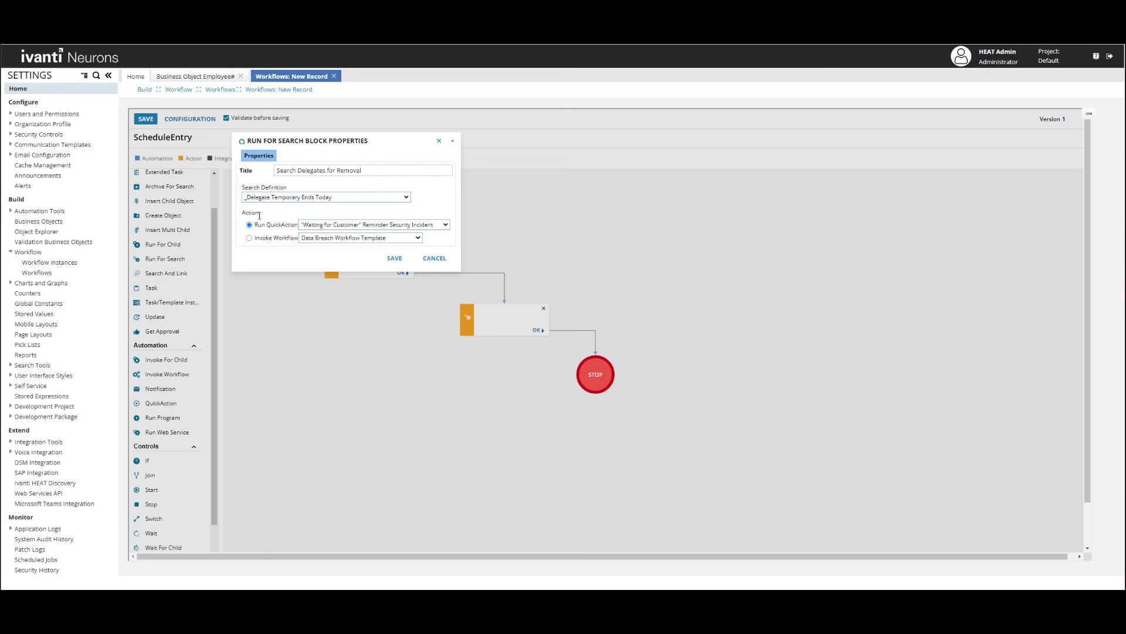
click(364, 226)
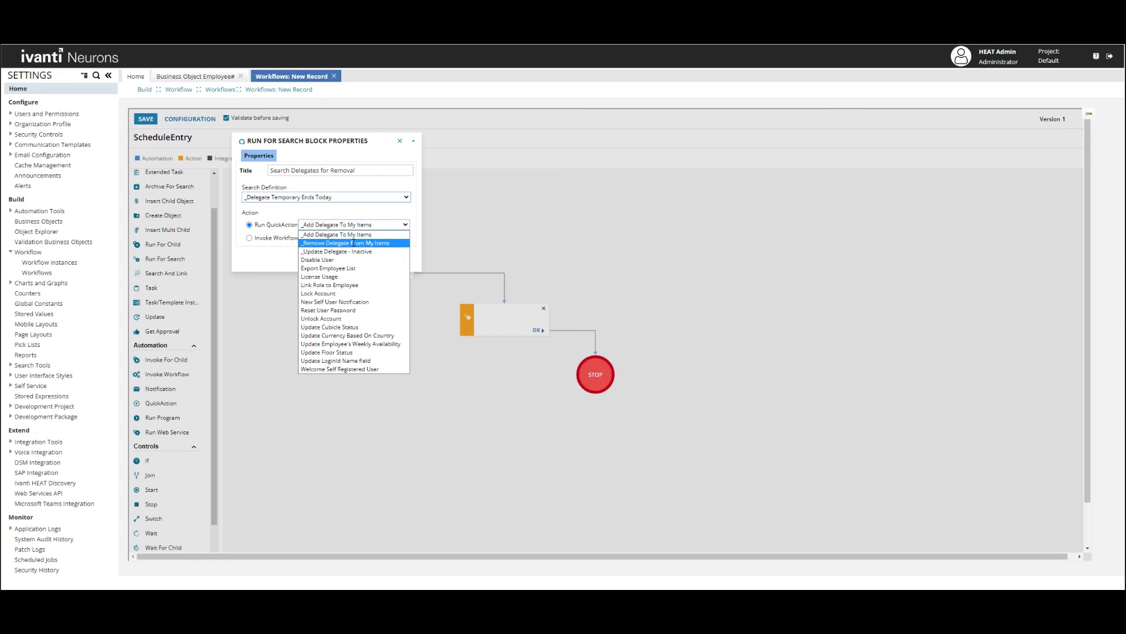
click(353, 243)
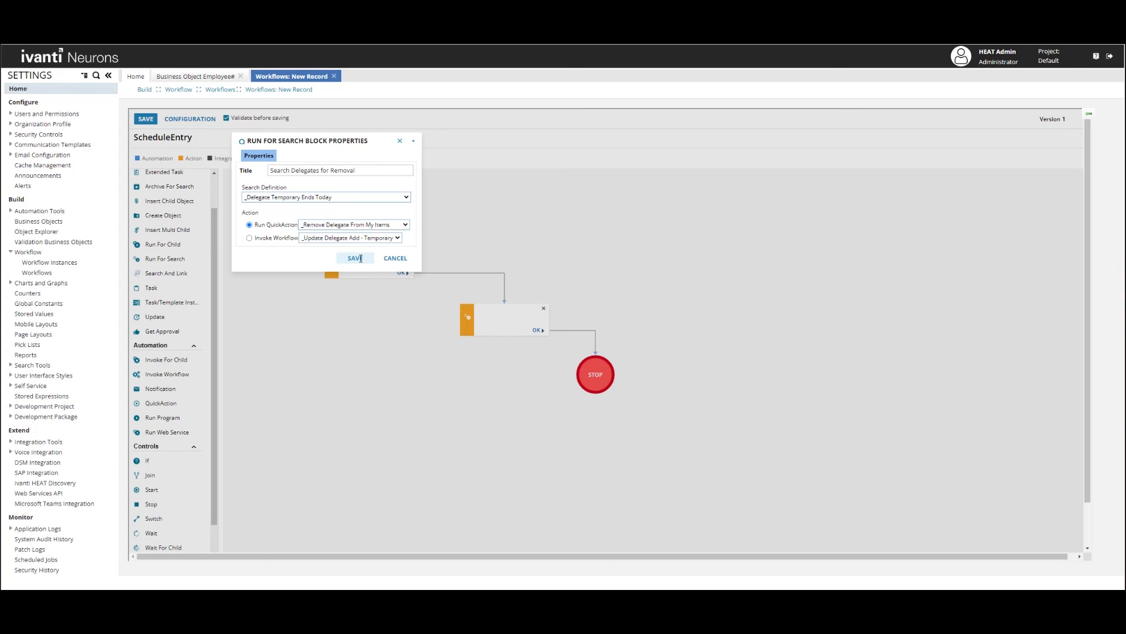
click(355, 258)
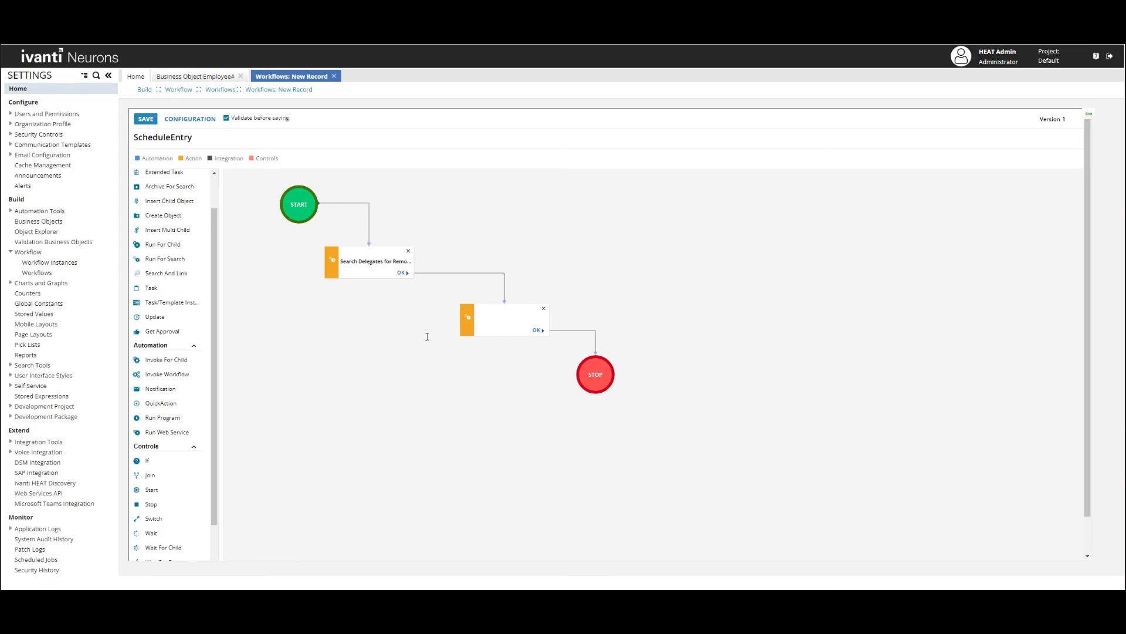
Title the second Run For Search block "Search Delegate Temp Expired - Inactive".
double_click(485, 315)
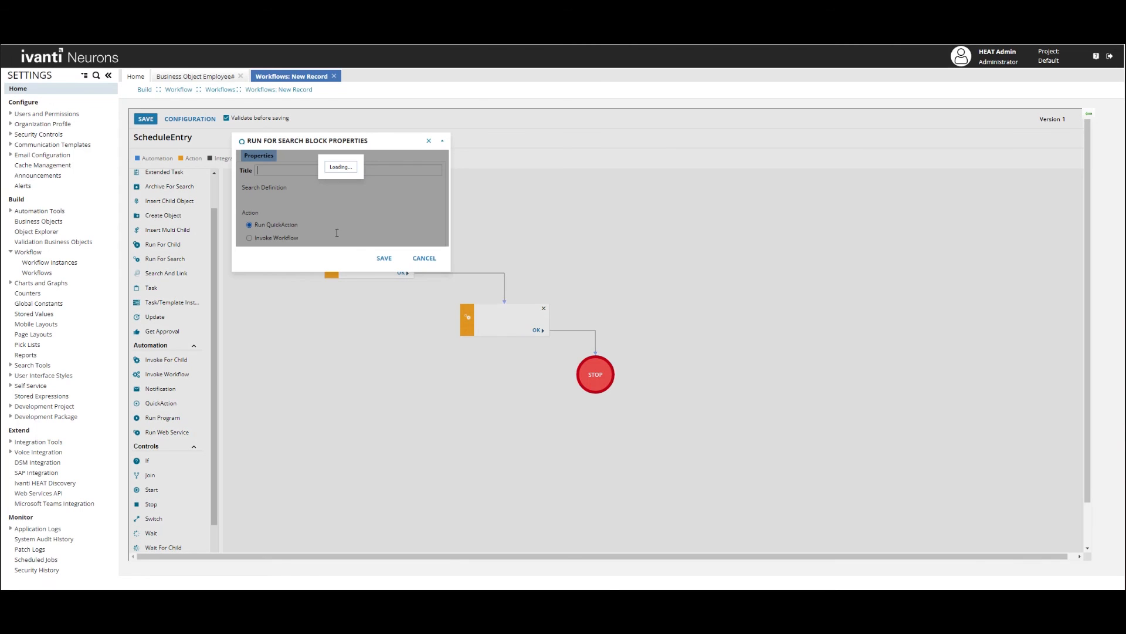
click(286, 170)
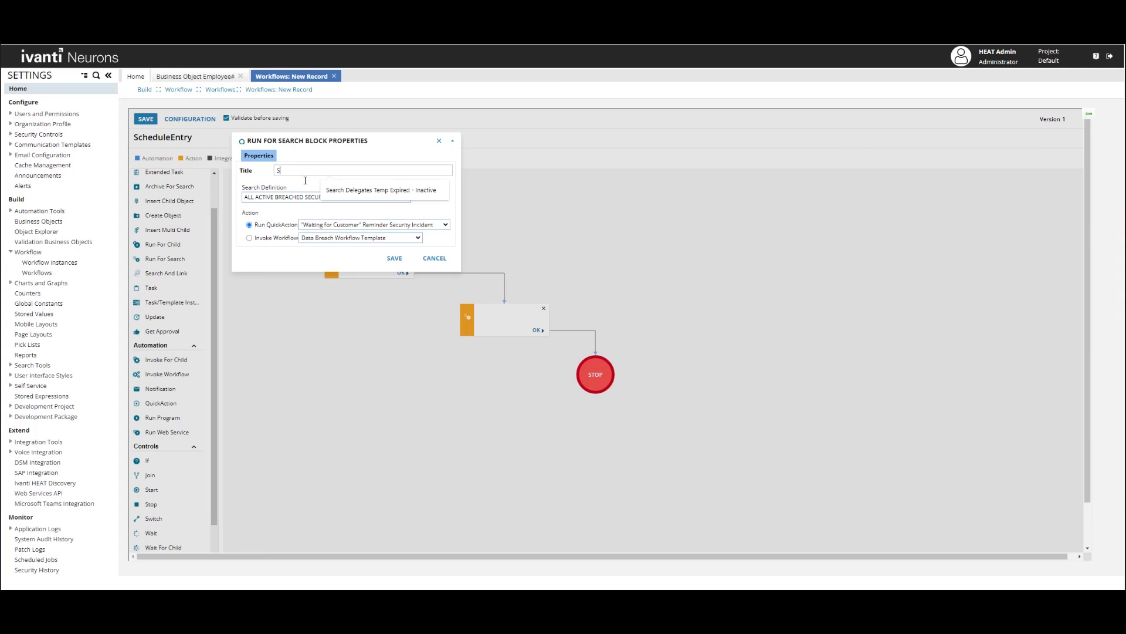
text(Search Delegate Te)
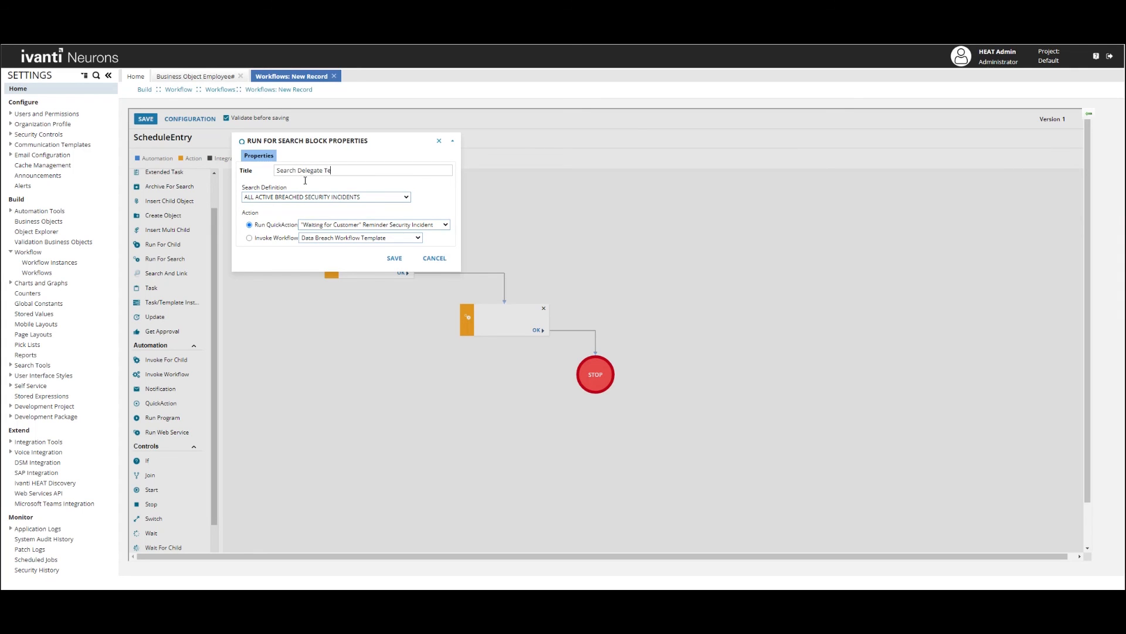
text(mp Expired - Inactive)
Have the second search block run _Update Delegate - Inactive on the _Delegate Temporary Ends Today search, and save the block.
click(296, 196)
click(290, 216)
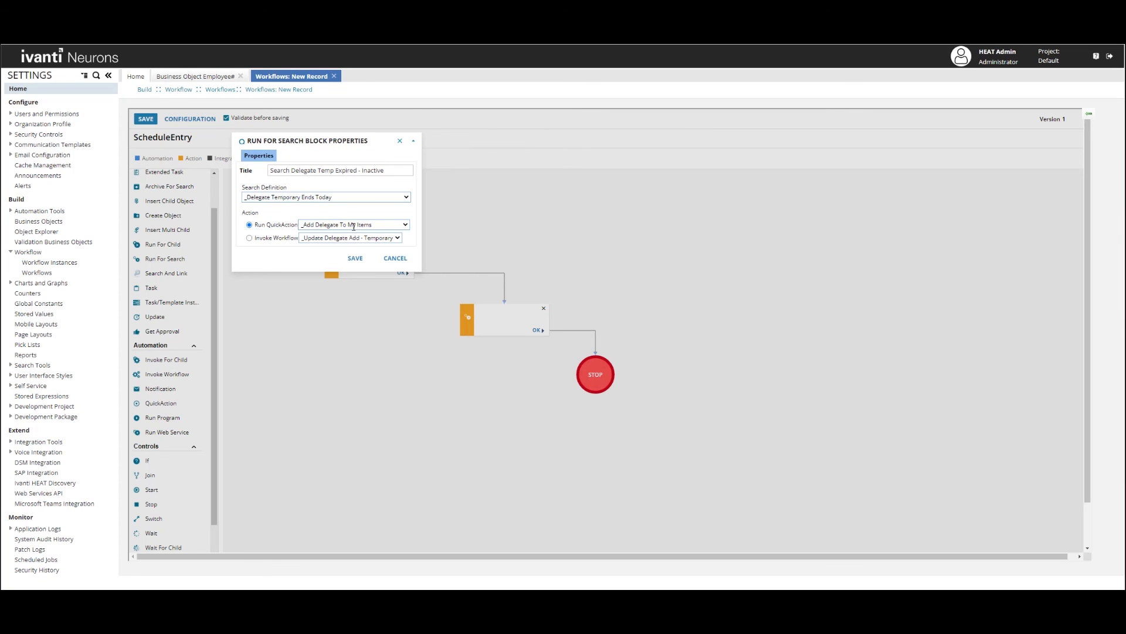
click(353, 226)
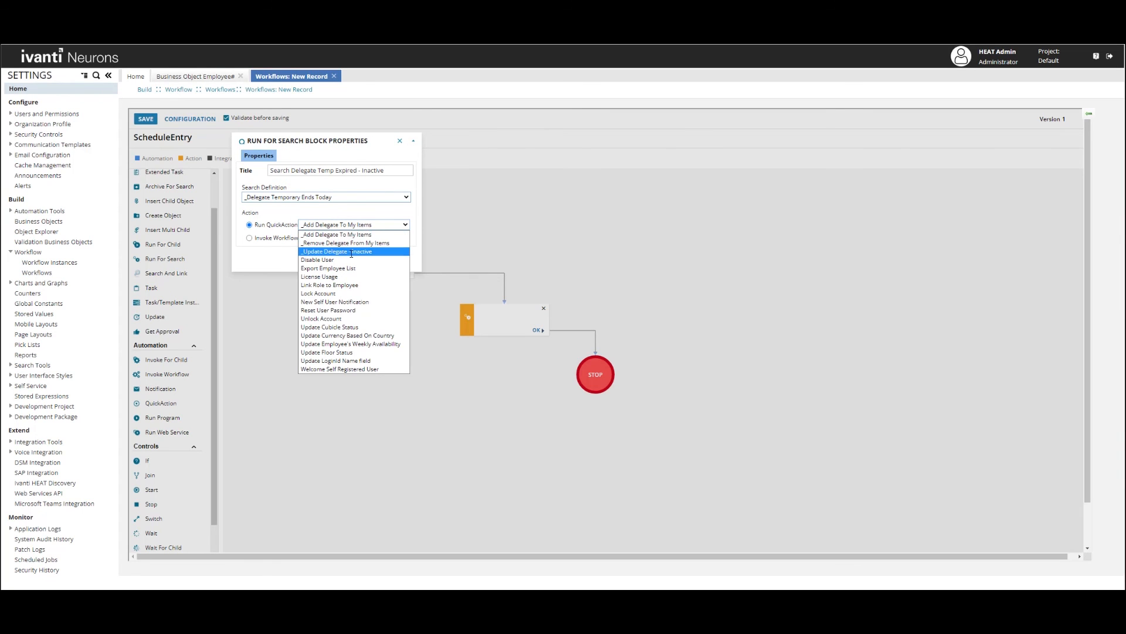
click(350, 252)
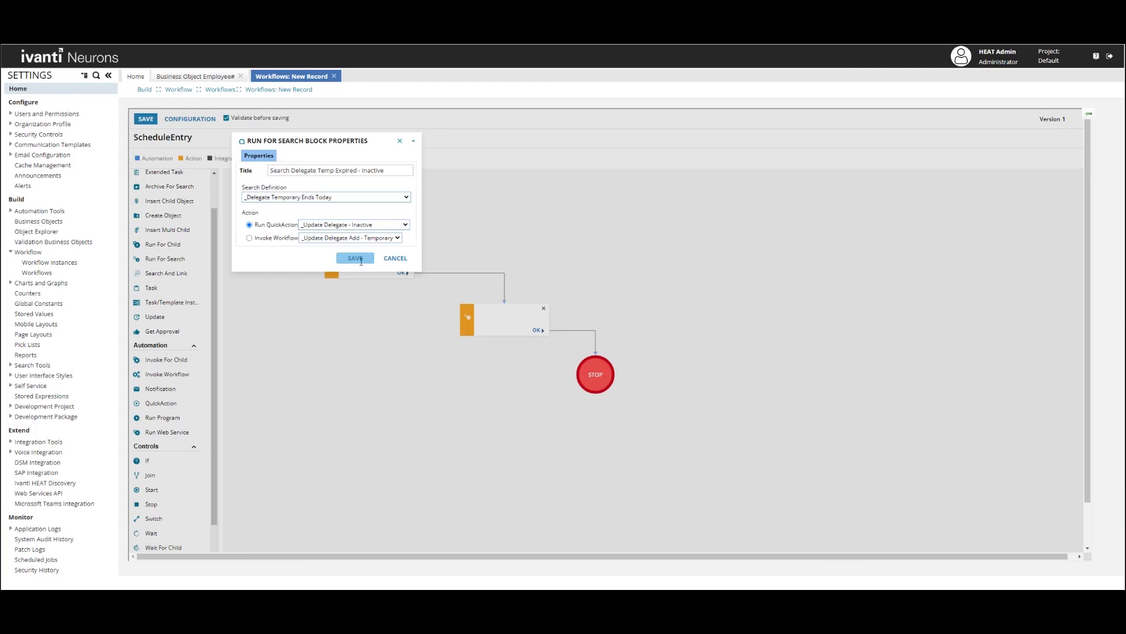
click(356, 258)
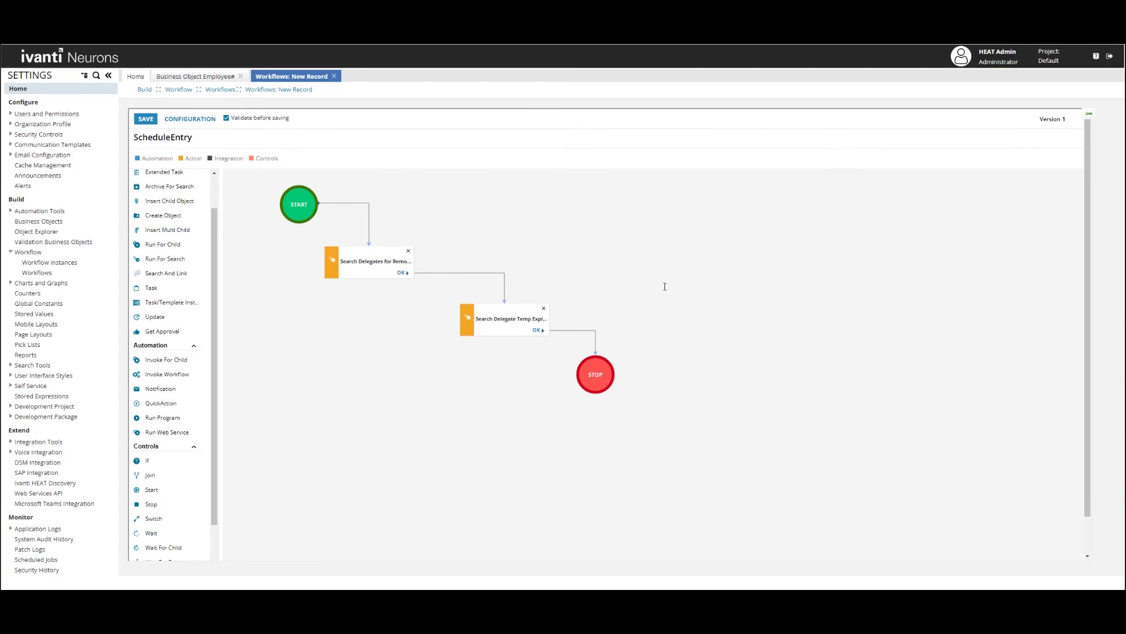
Save the workflow design, close the designer and publish version 1 of the workflow.
click(146, 119)
key(Return)
click(1089, 113)
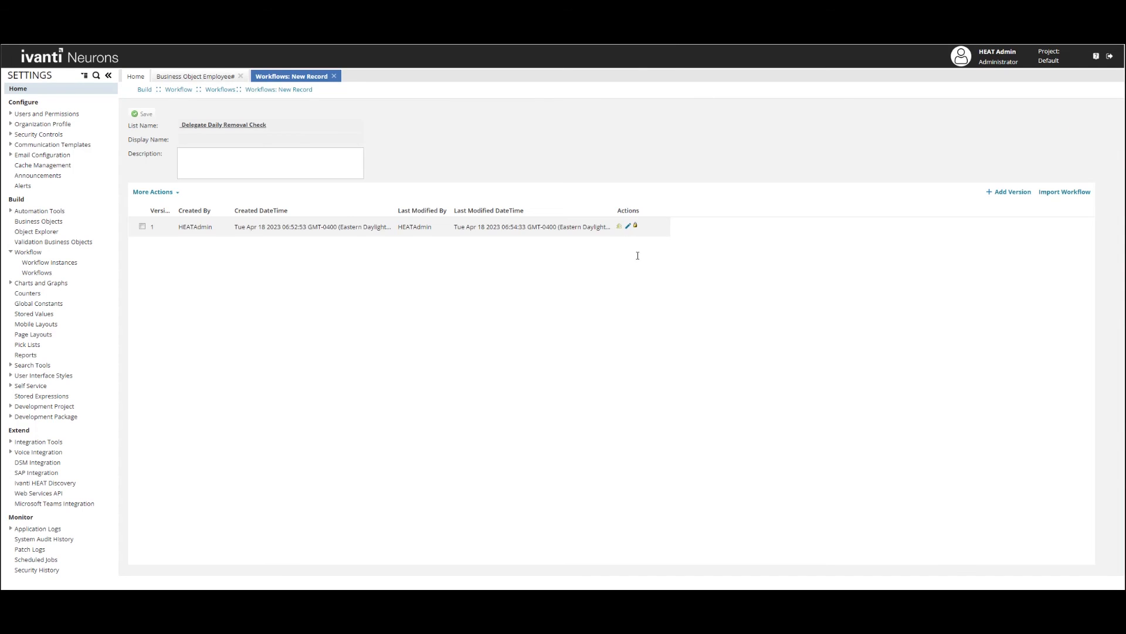
click(619, 226)
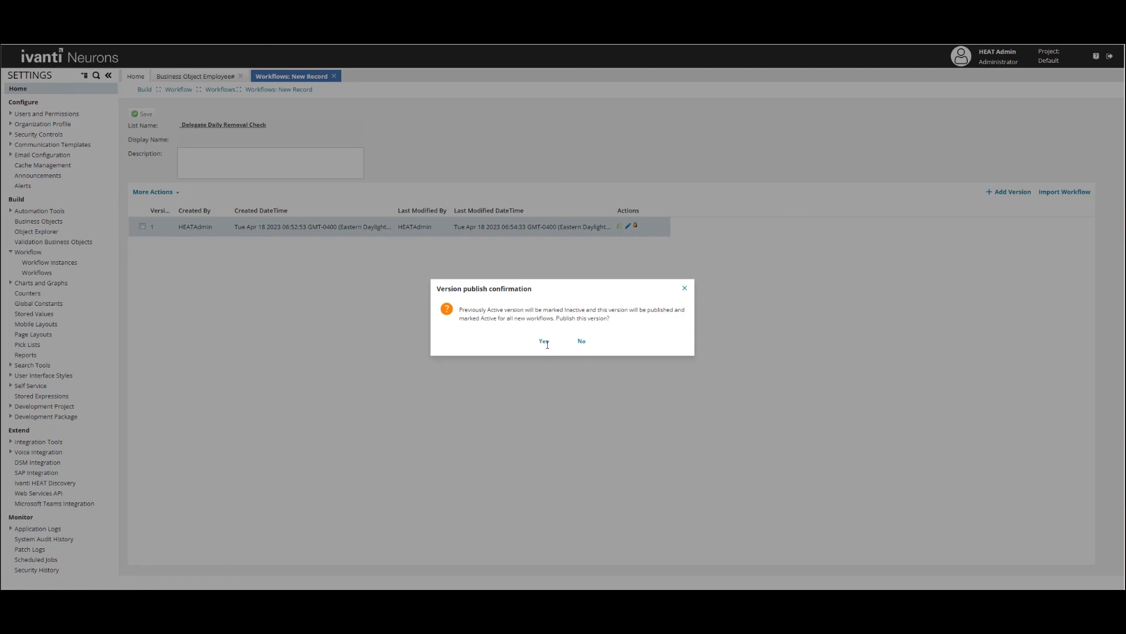
click(545, 342)
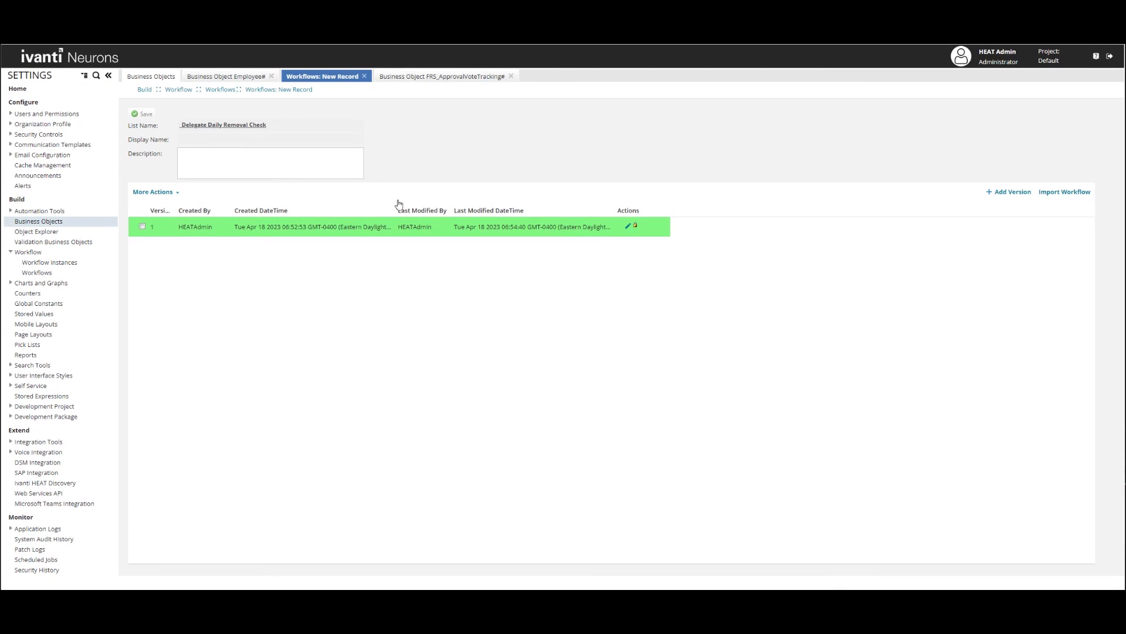
Open the Service Request Approval Notification quick action of the FRS_ApprovalVoteTracking business object for editing.
click(422, 78)
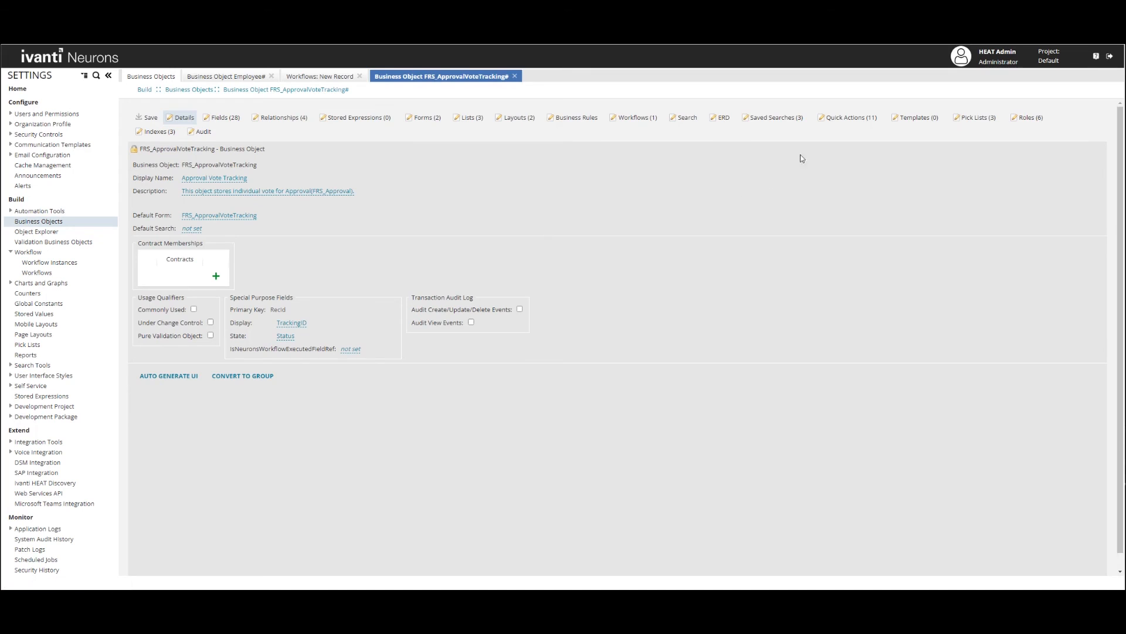
click(844, 120)
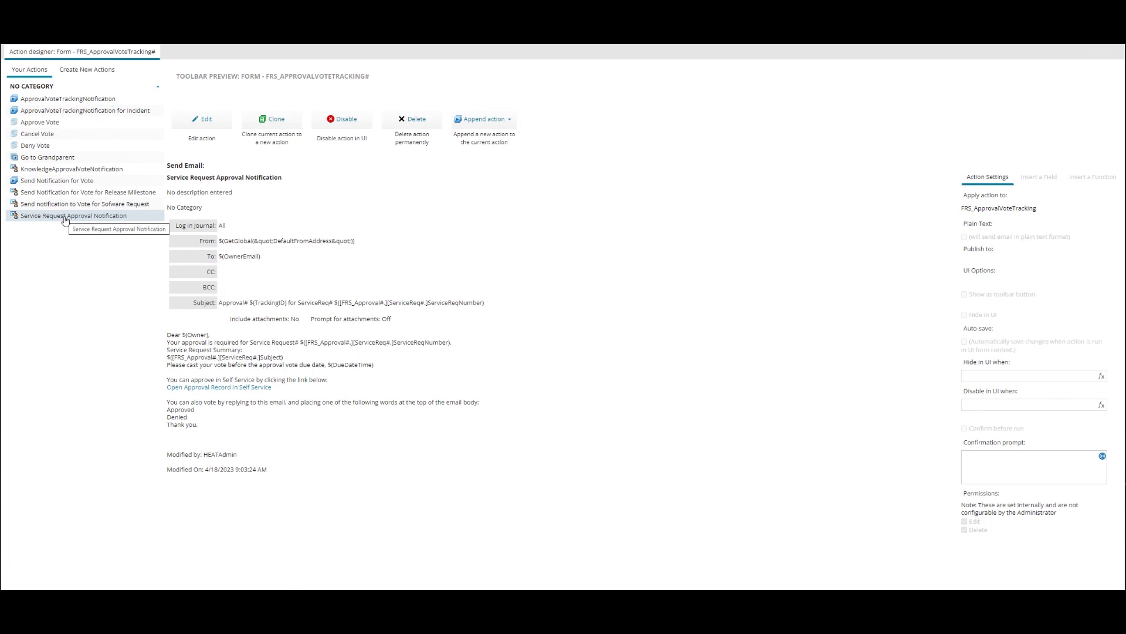
click(206, 122)
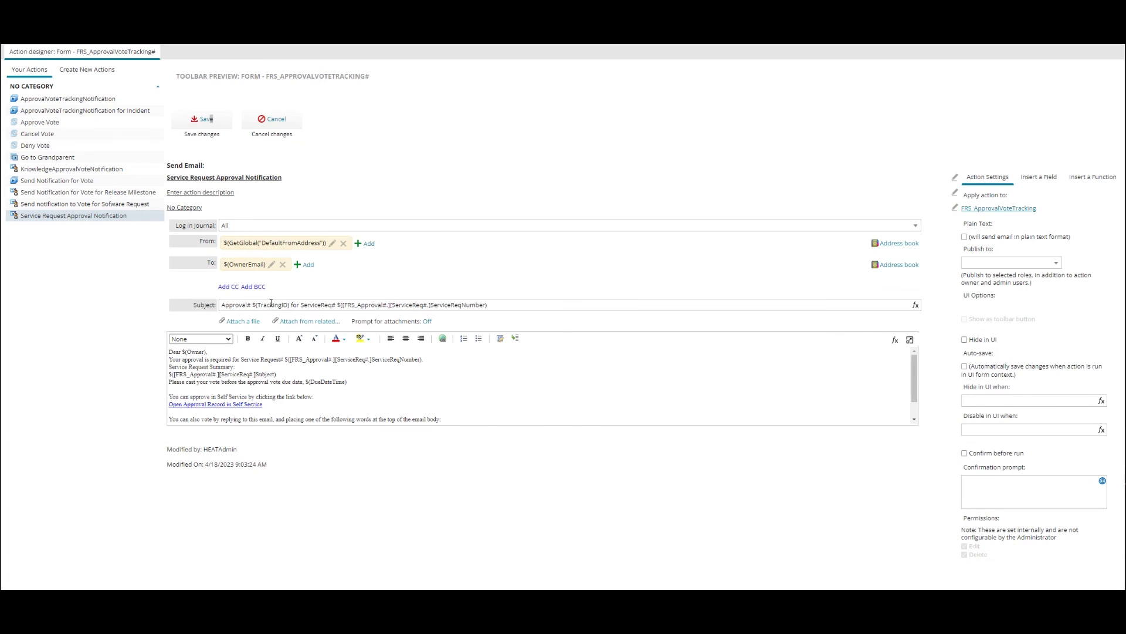
Add a CC recipient to the notification email using the _DelegateEmail field expression.
click(228, 287)
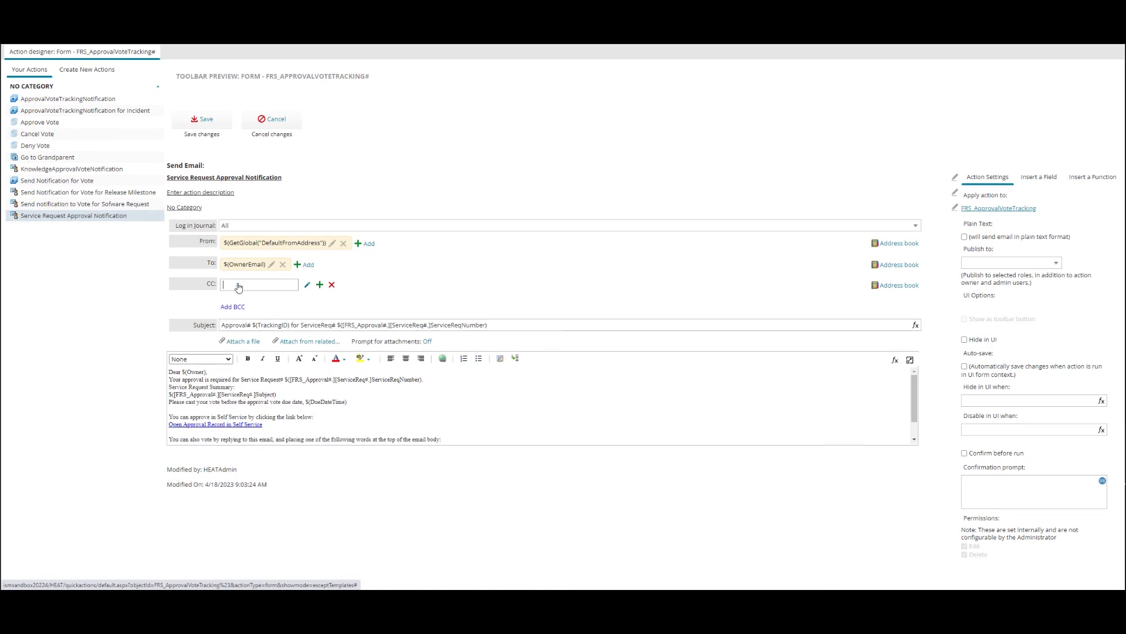
click(307, 284)
click(681, 233)
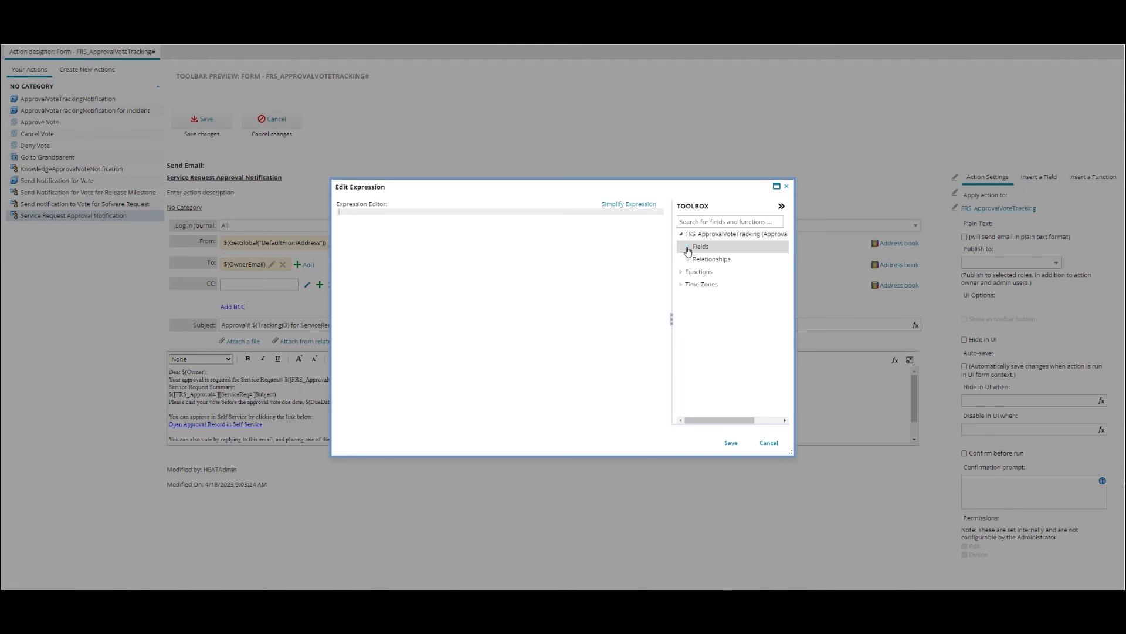
click(689, 246)
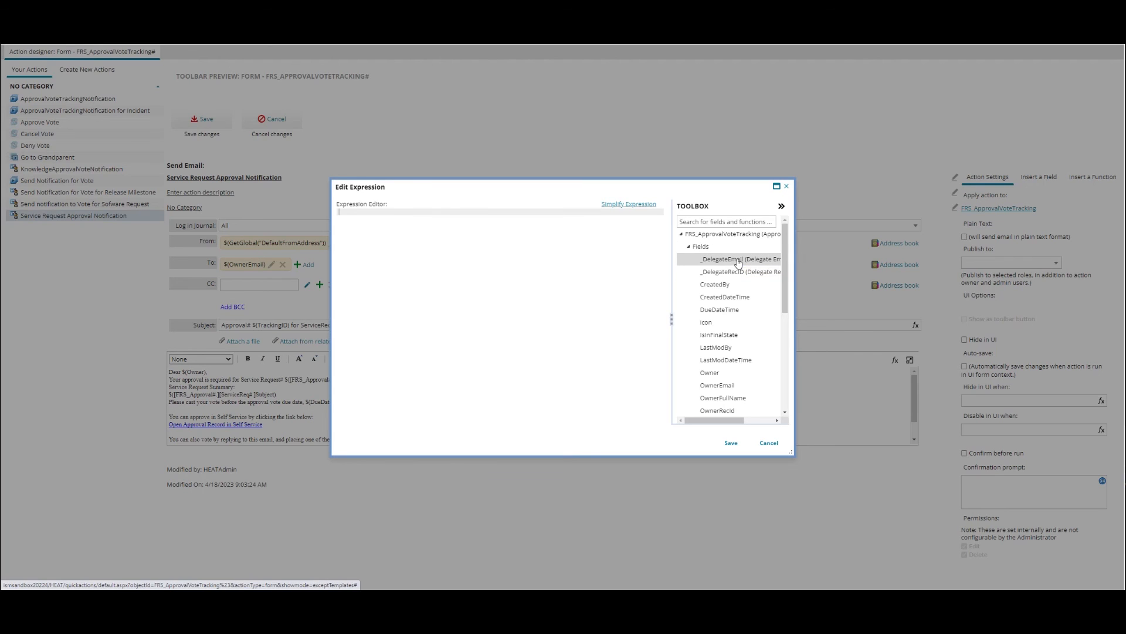
double_click(737, 260)
click(730, 443)
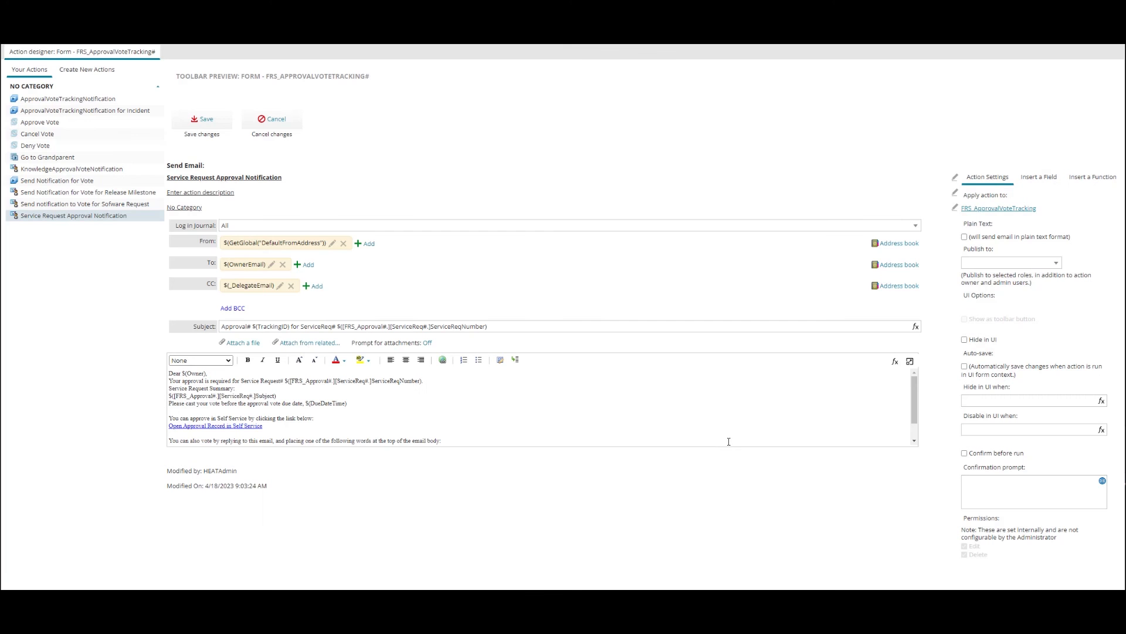